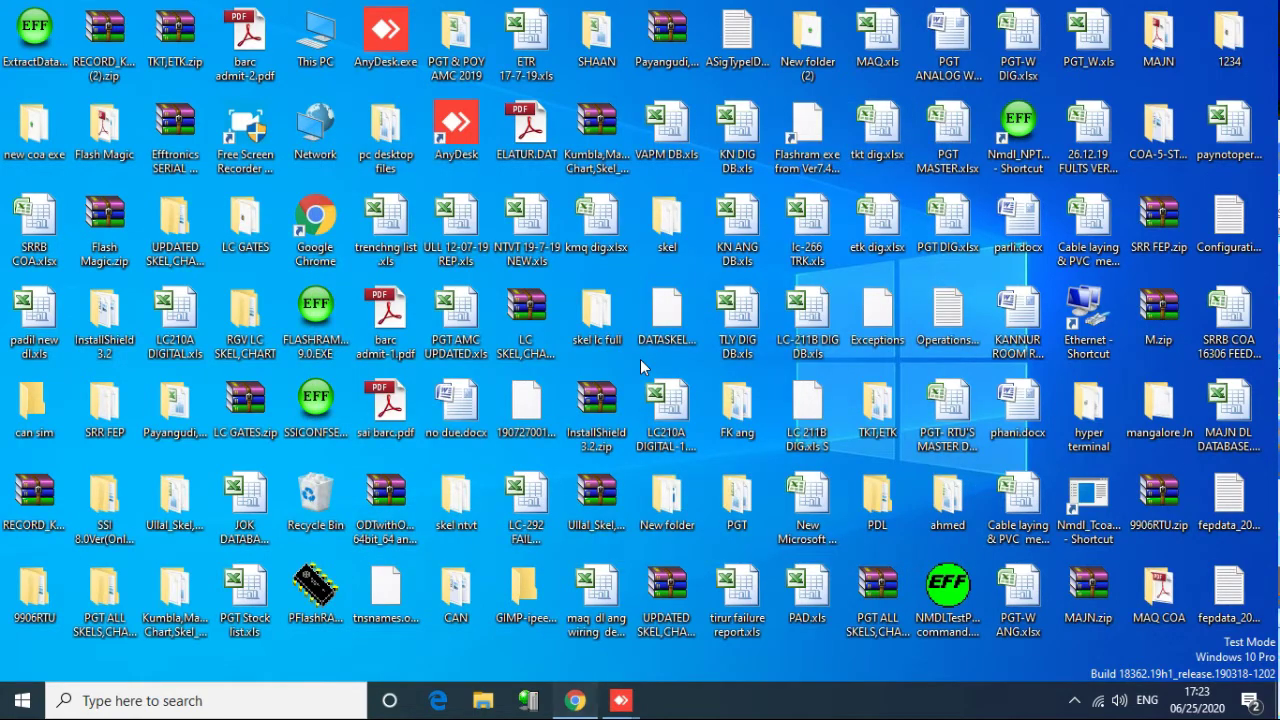
Step: Switch to the EasyEDA editor in Chrome, showing the unsaved amplifier PCB layout
click(575, 700)
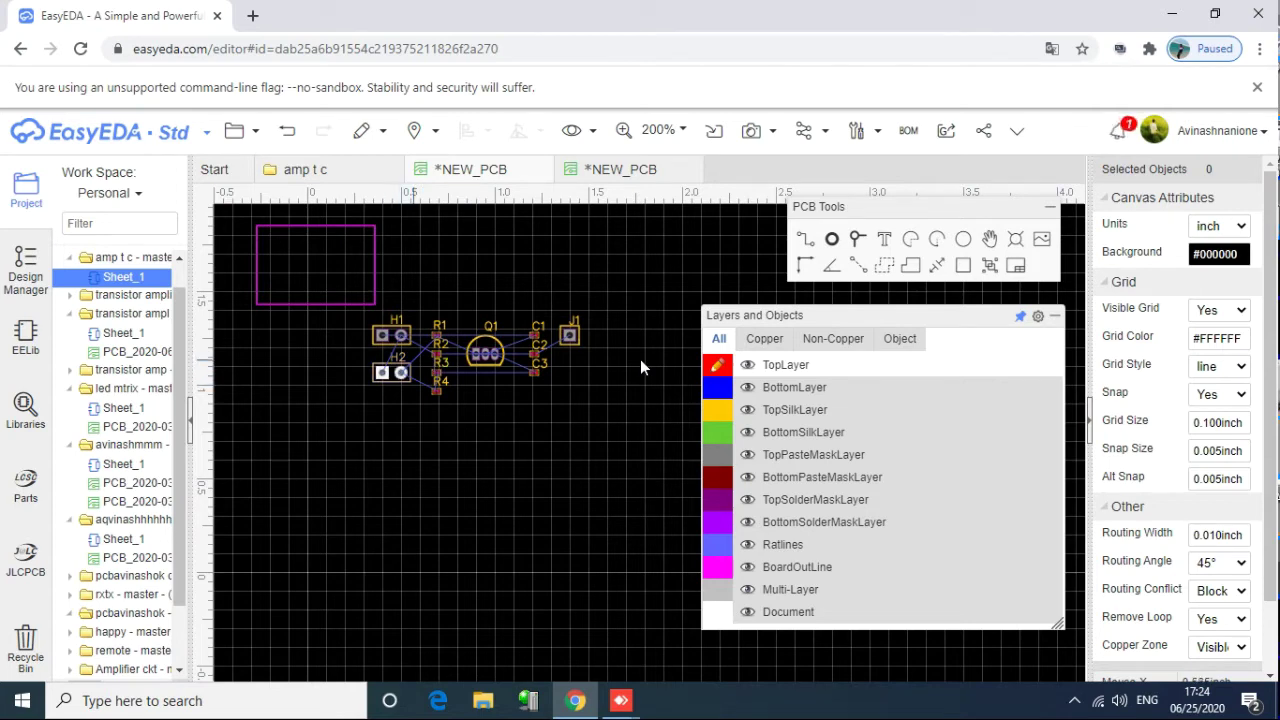
mouse_move(826, 131)
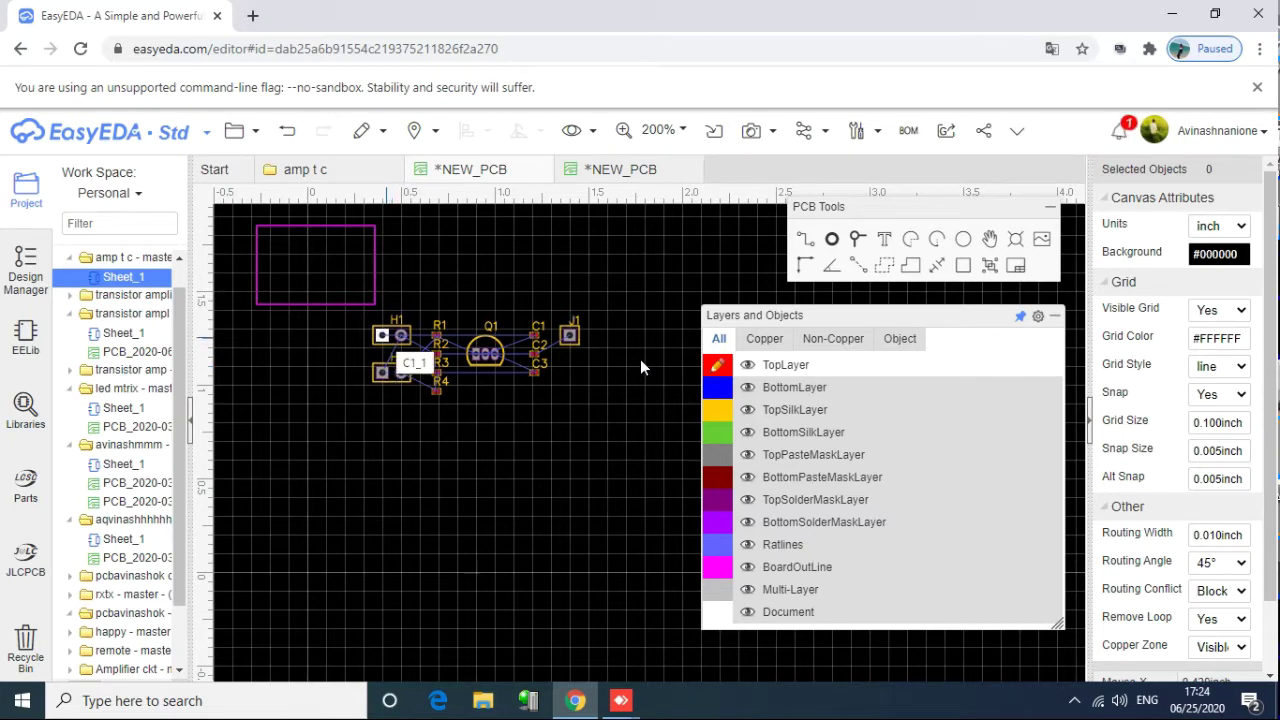
Step: Place headers H1 and H2 at the board outline's upper and lower left corners, with resistor R1 just right of H1
drag(400, 334, 640, 360)
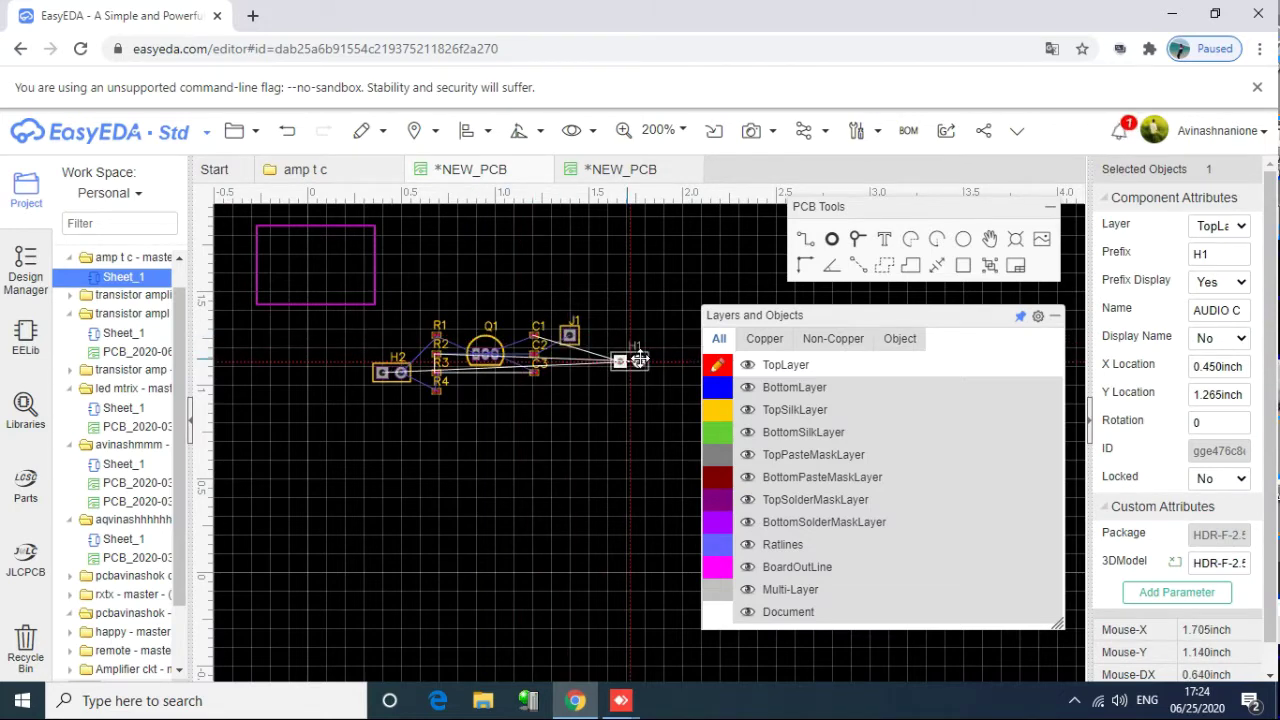
mouse_move(640, 360)
mouse_down()
mouse_move(334, 330)
mouse_move(310, 287)
mouse_up()
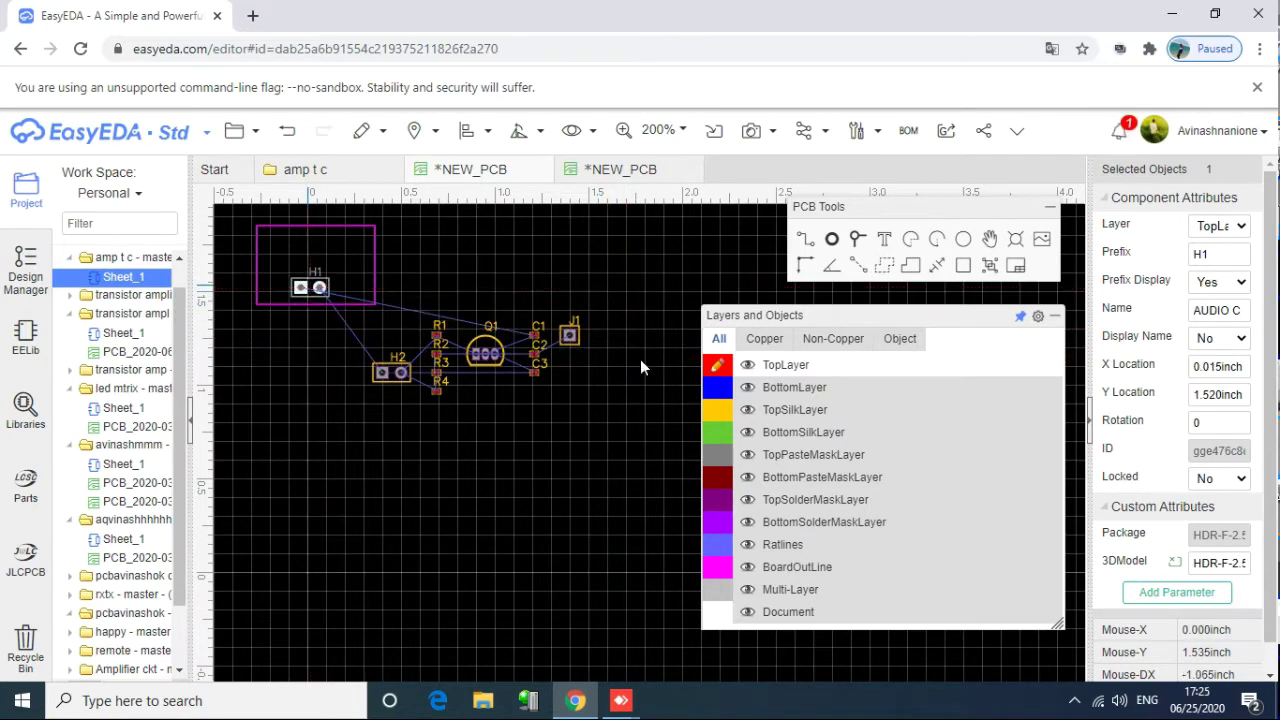
click(306, 281)
drag(308, 289, 275, 240)
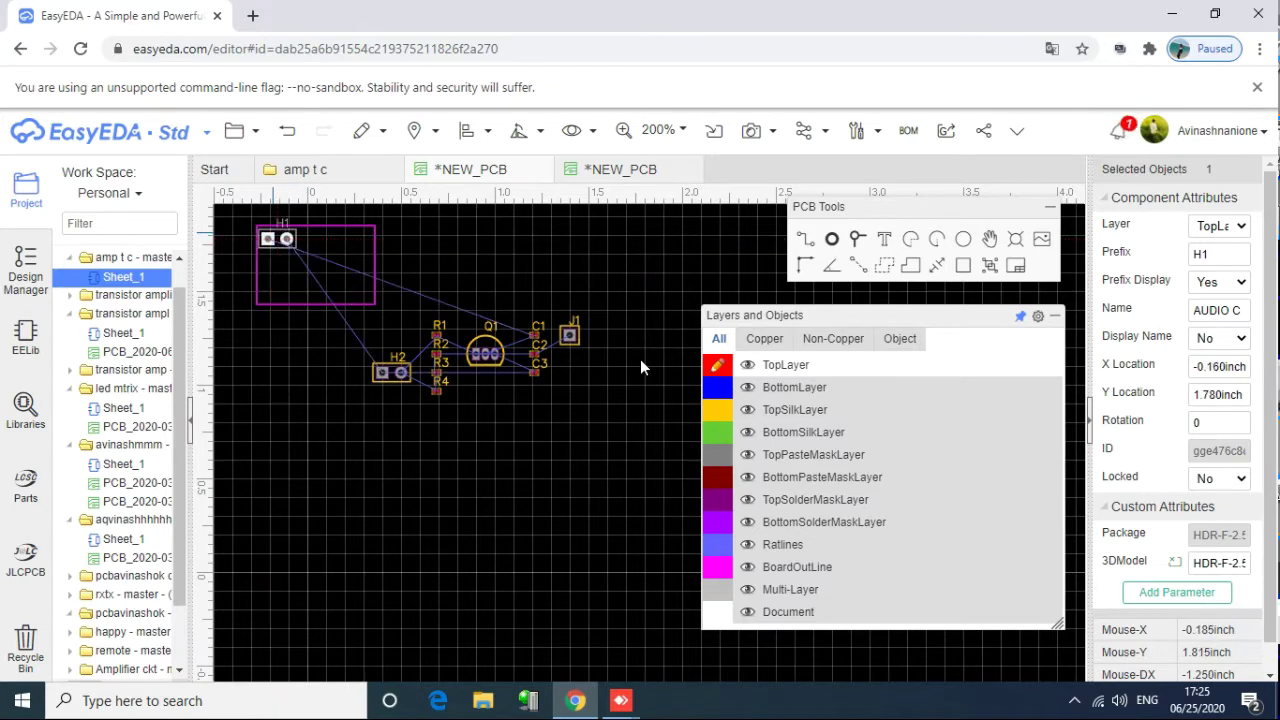
click(386, 370)
mouse_move(391, 370)
mouse_down()
mouse_move(318, 308)
mouse_move(274, 291)
mouse_up()
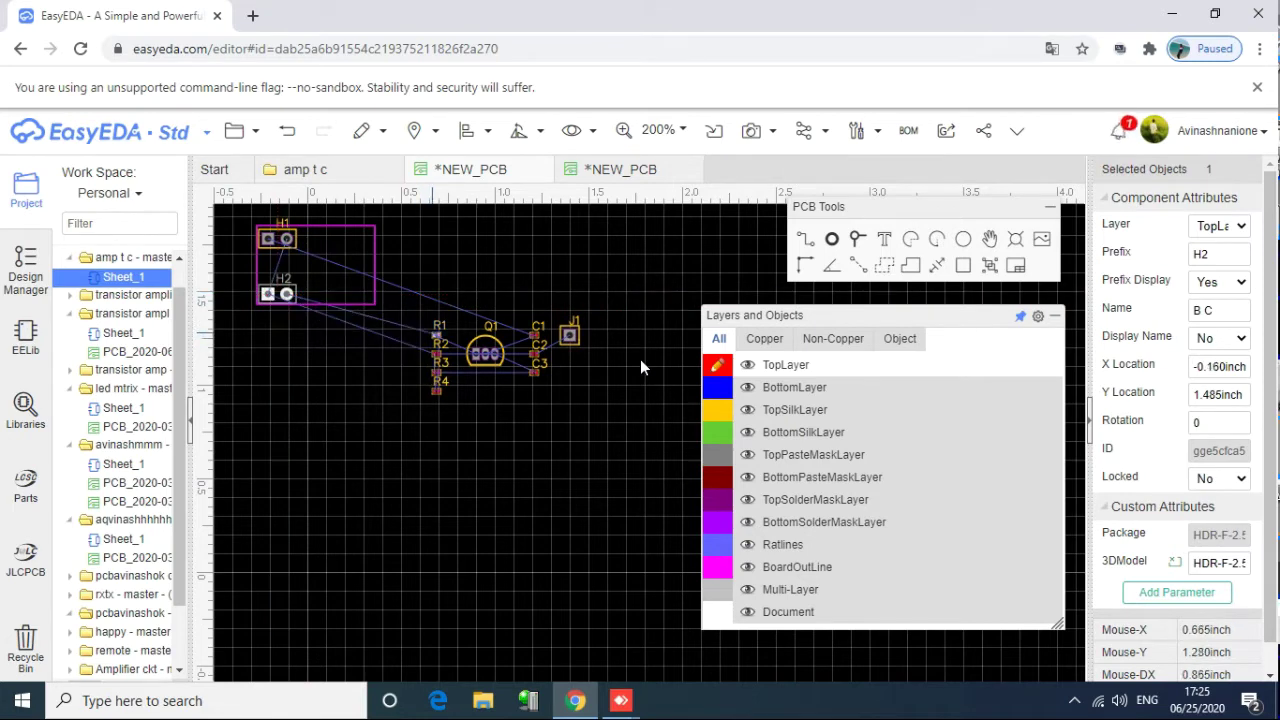
drag(437, 336, 308, 250)
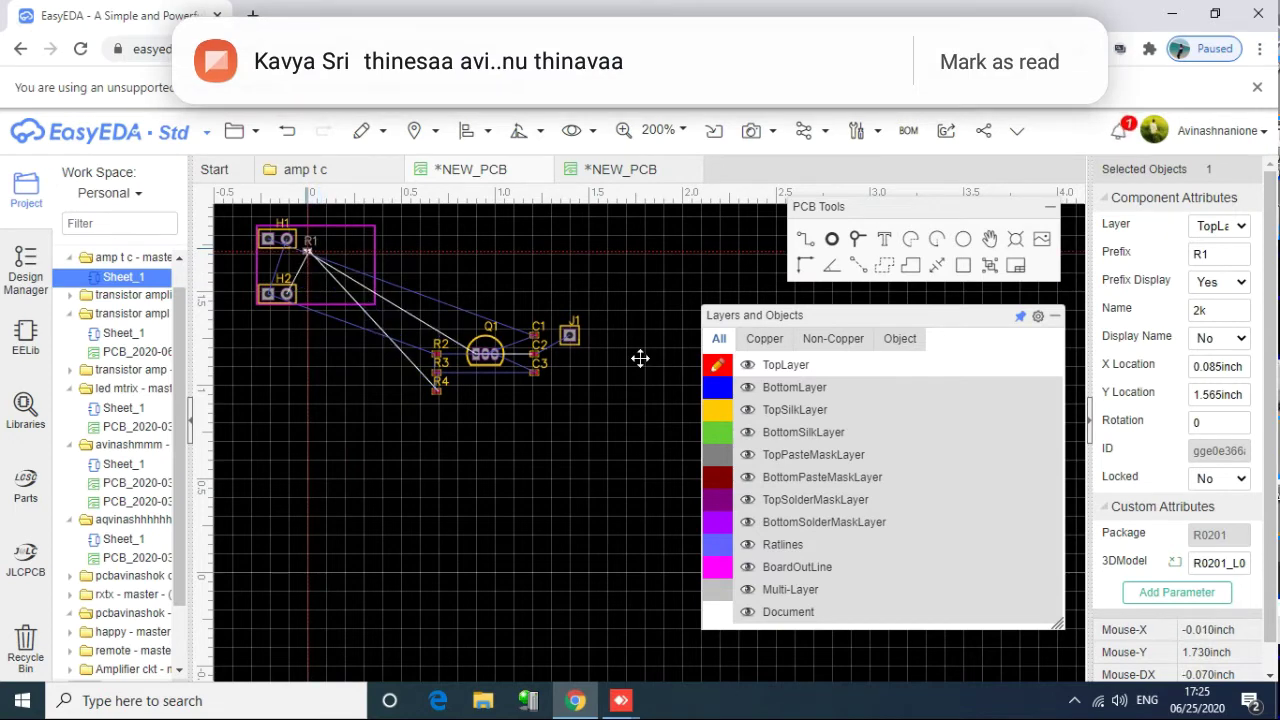
drag(308, 250, 307, 249)
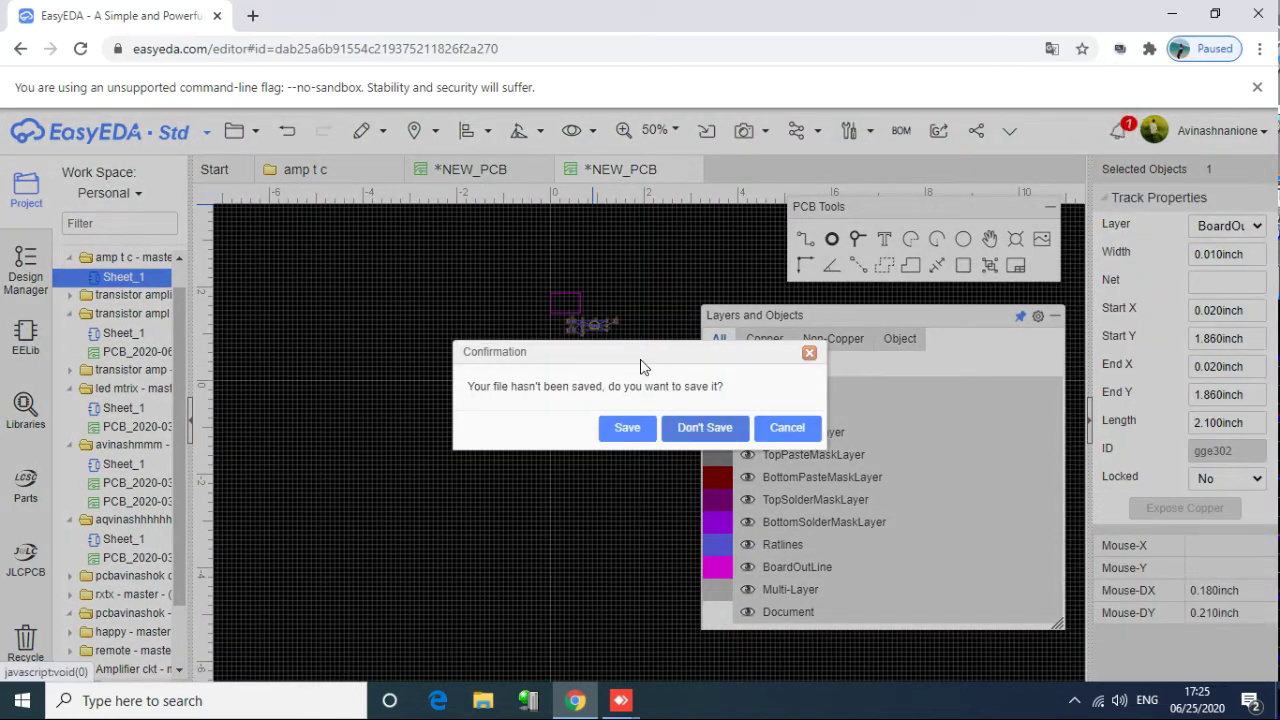
Step: Close both unsaved NEW_PCB documents without saving them
key(Return)
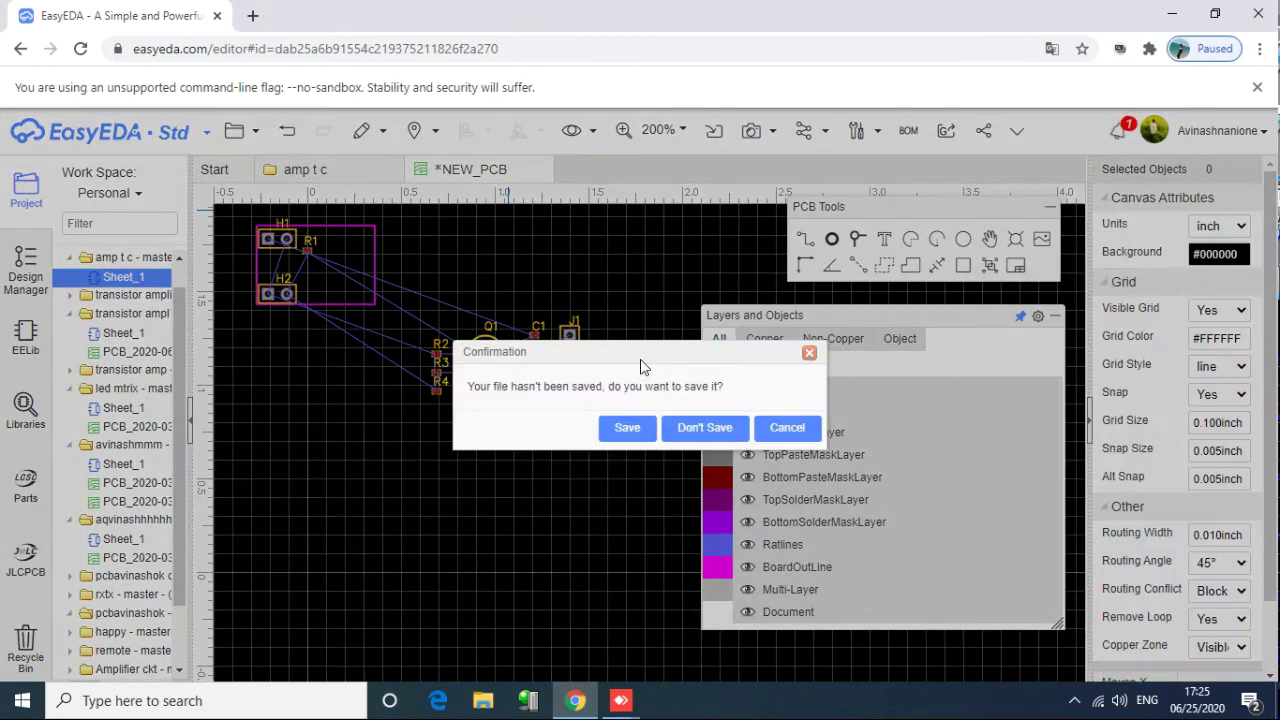
key(Return)
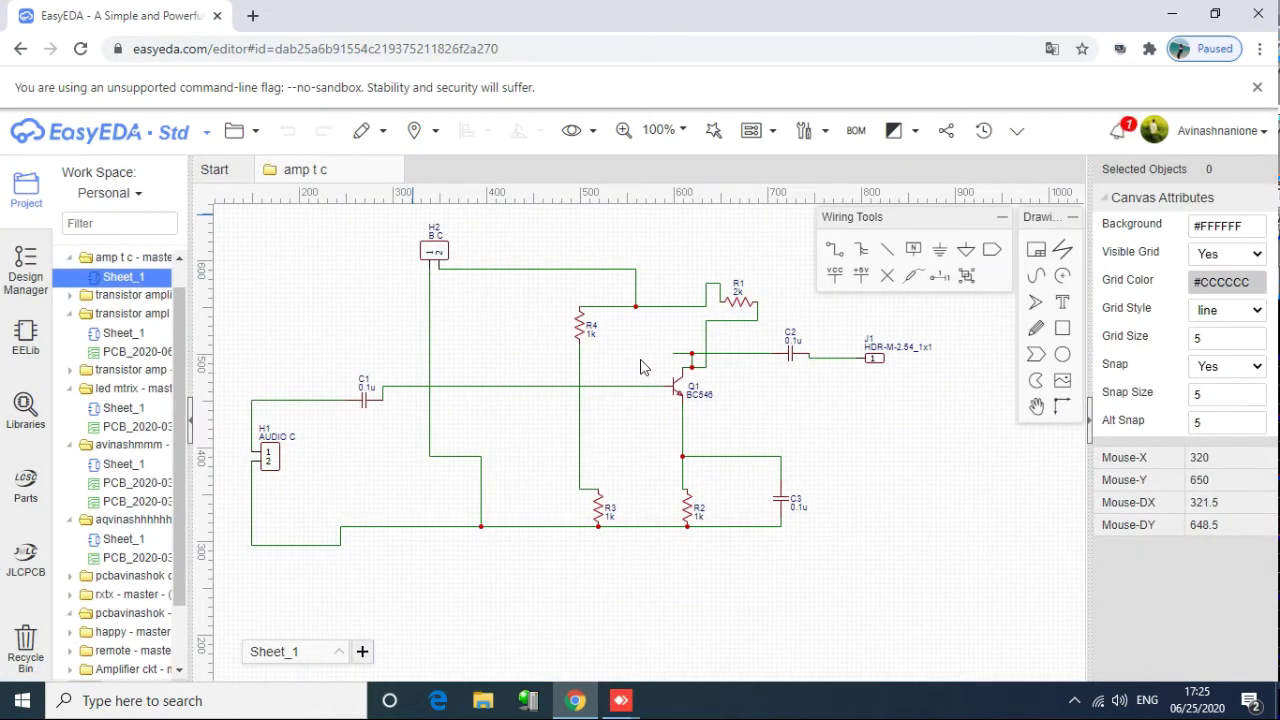
Step: Convert the amp t c schematic to a PCB and close the New PCB settings without applying changes
mouse_move(370, 130)
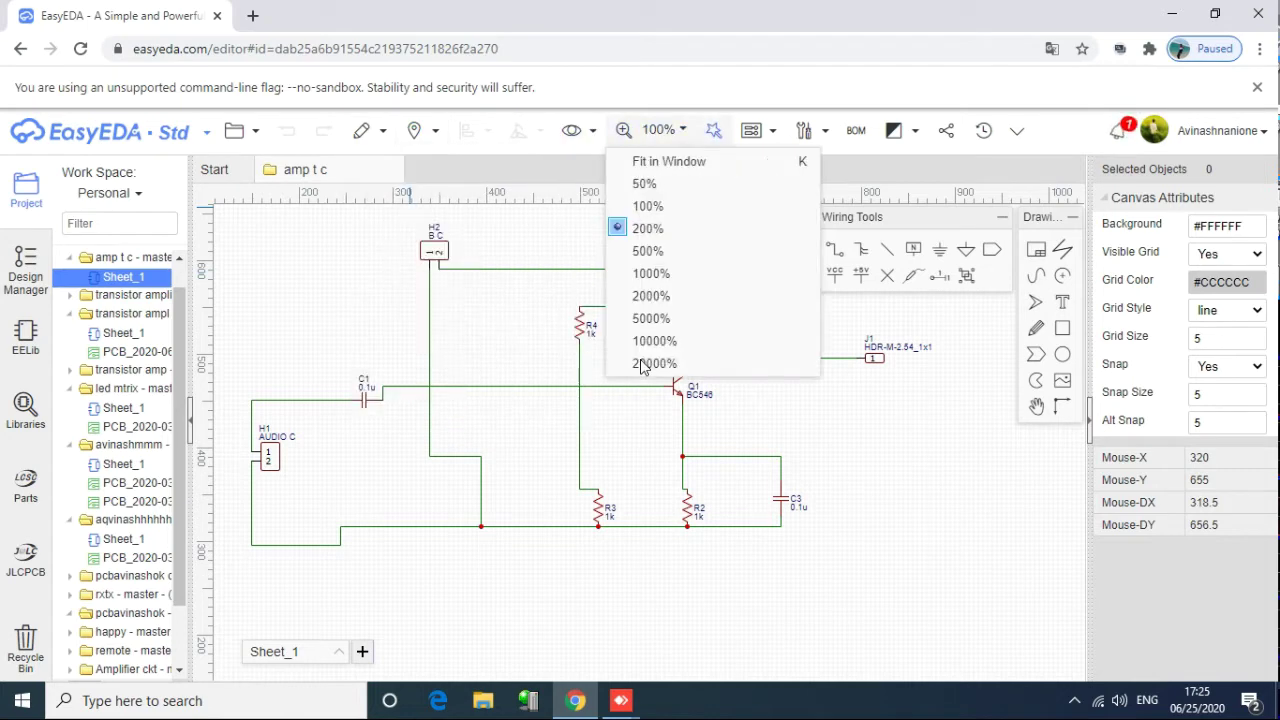
mouse_move(758, 130)
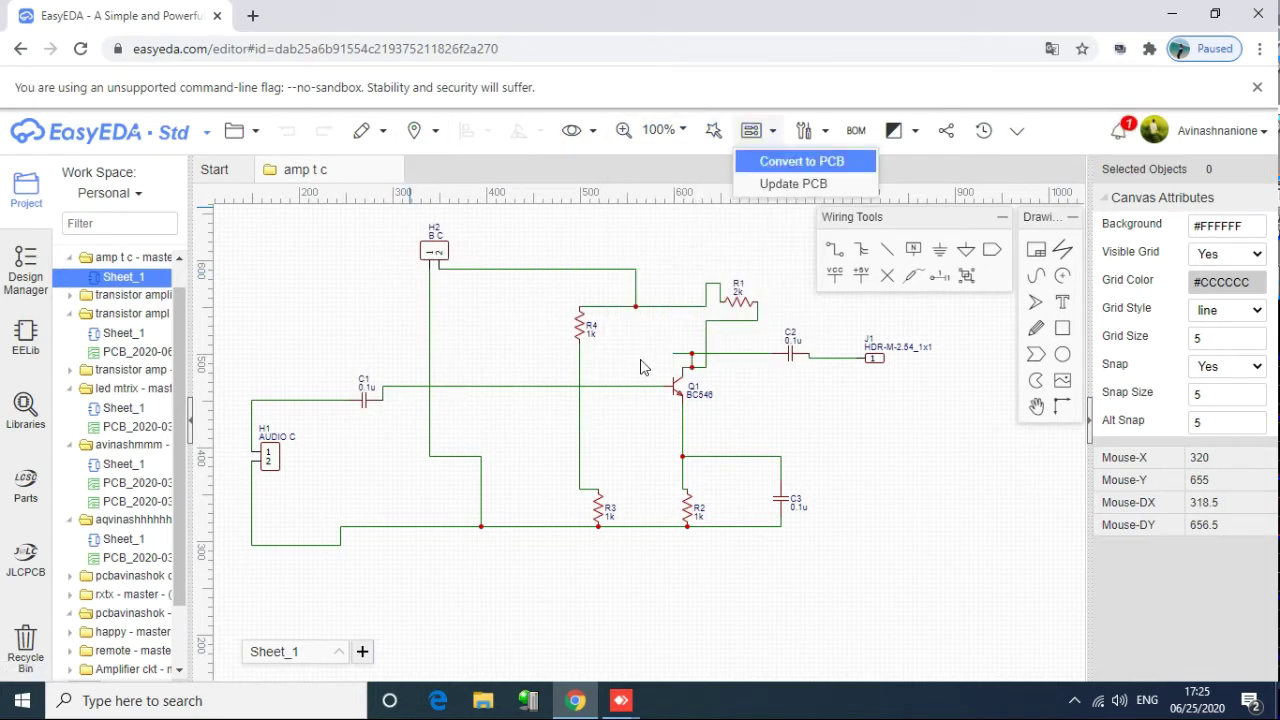
click(804, 161)
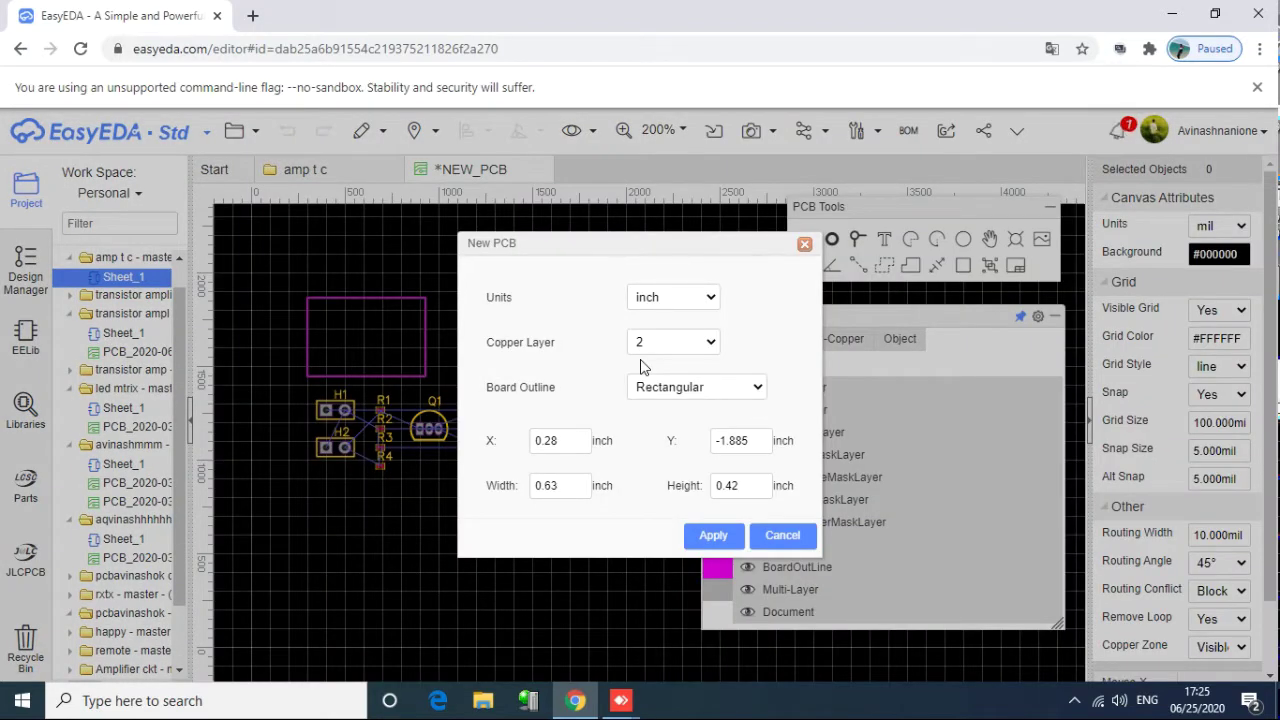
click(804, 243)
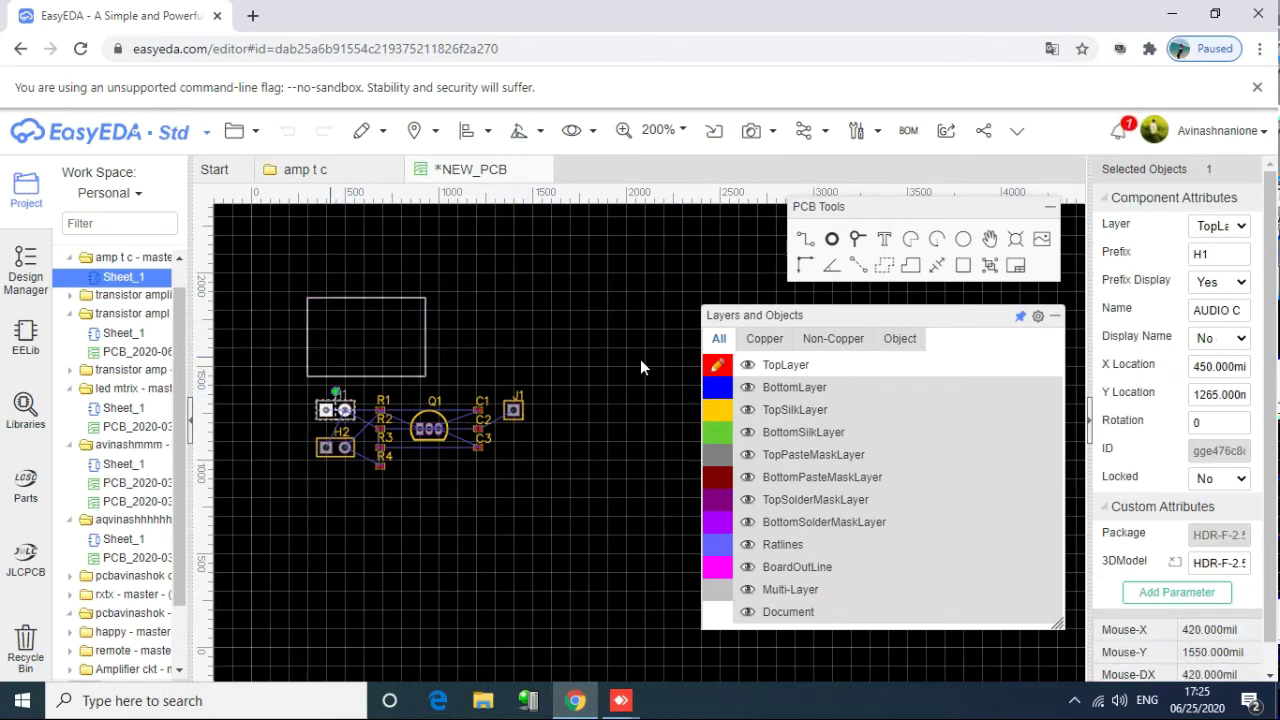
Step: Place headers H1 and H2 in the board outline's upper and lower left corners, and transistor Q1 right of H1
drag(336, 410, 330, 315)
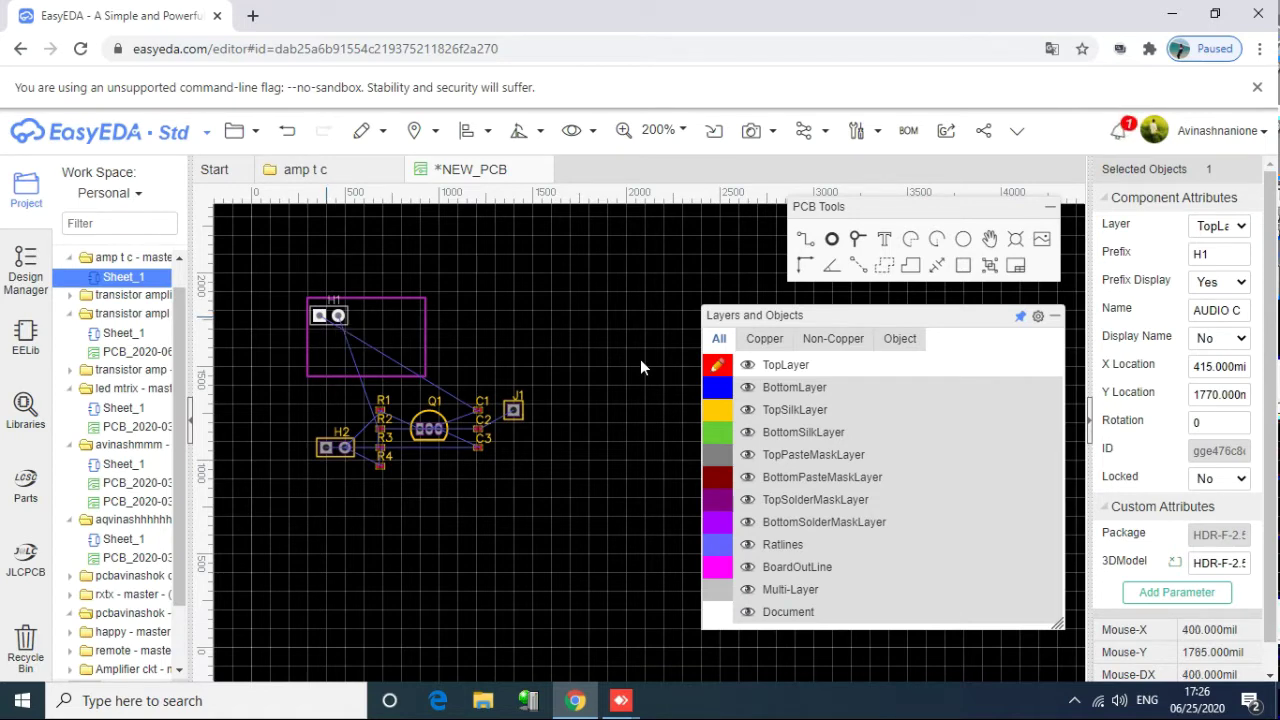
drag(326, 318, 326, 311)
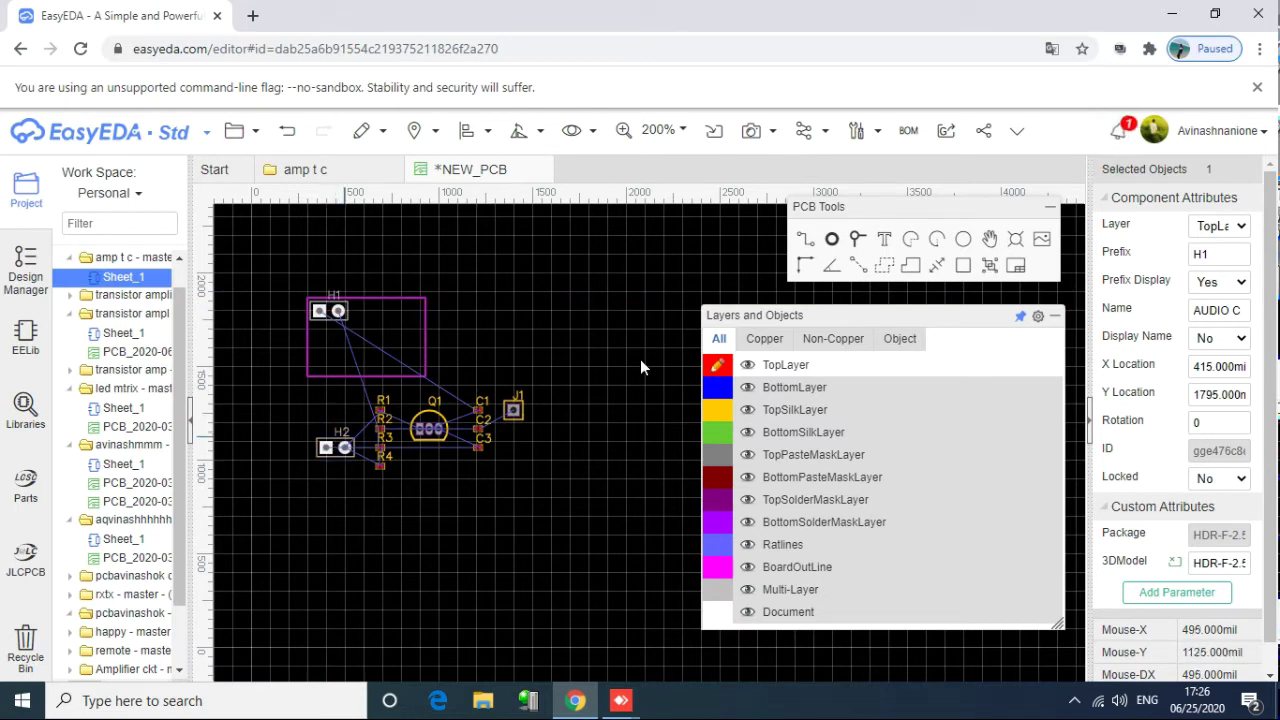
drag(336, 441, 328, 366)
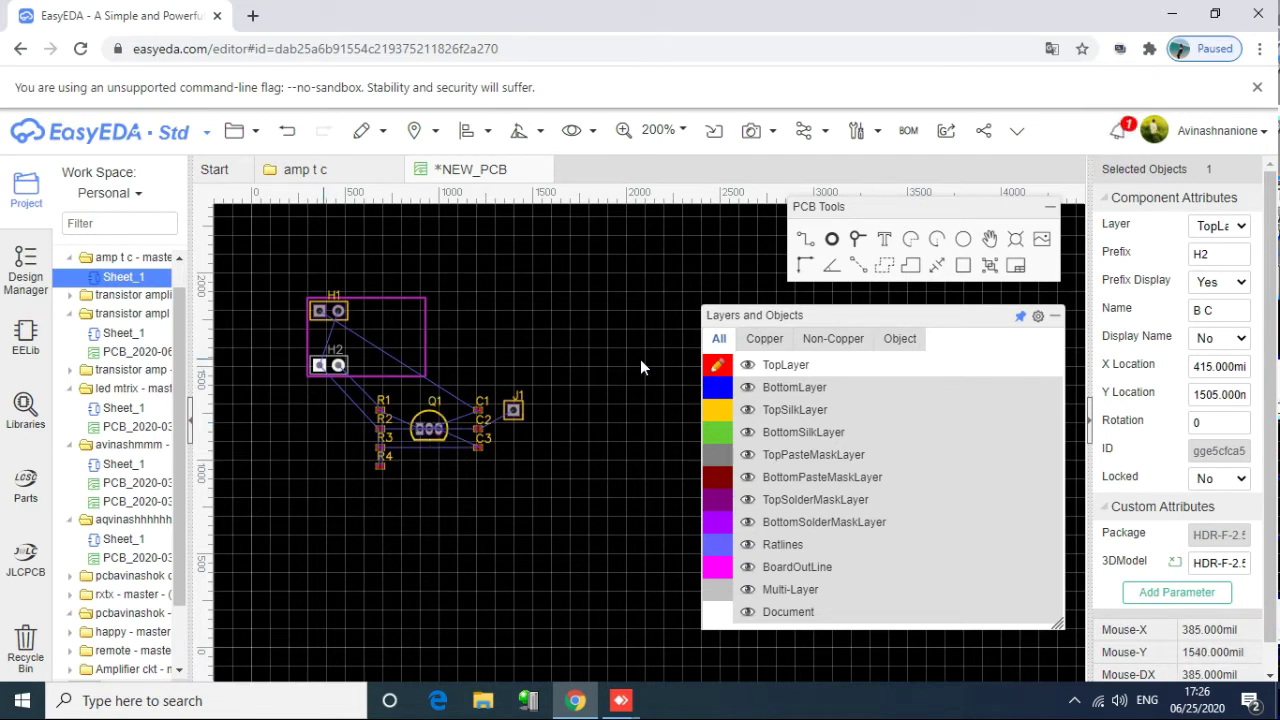
drag(329, 360, 328, 358)
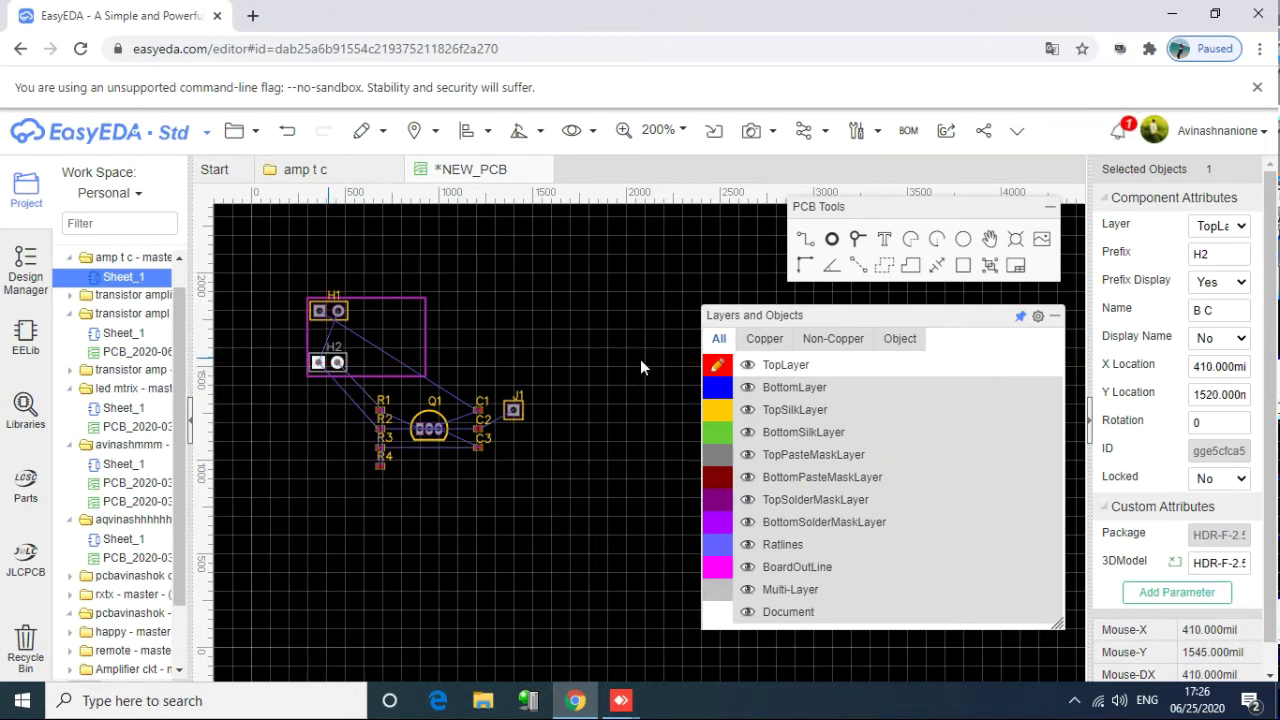
drag(428, 427, 379, 317)
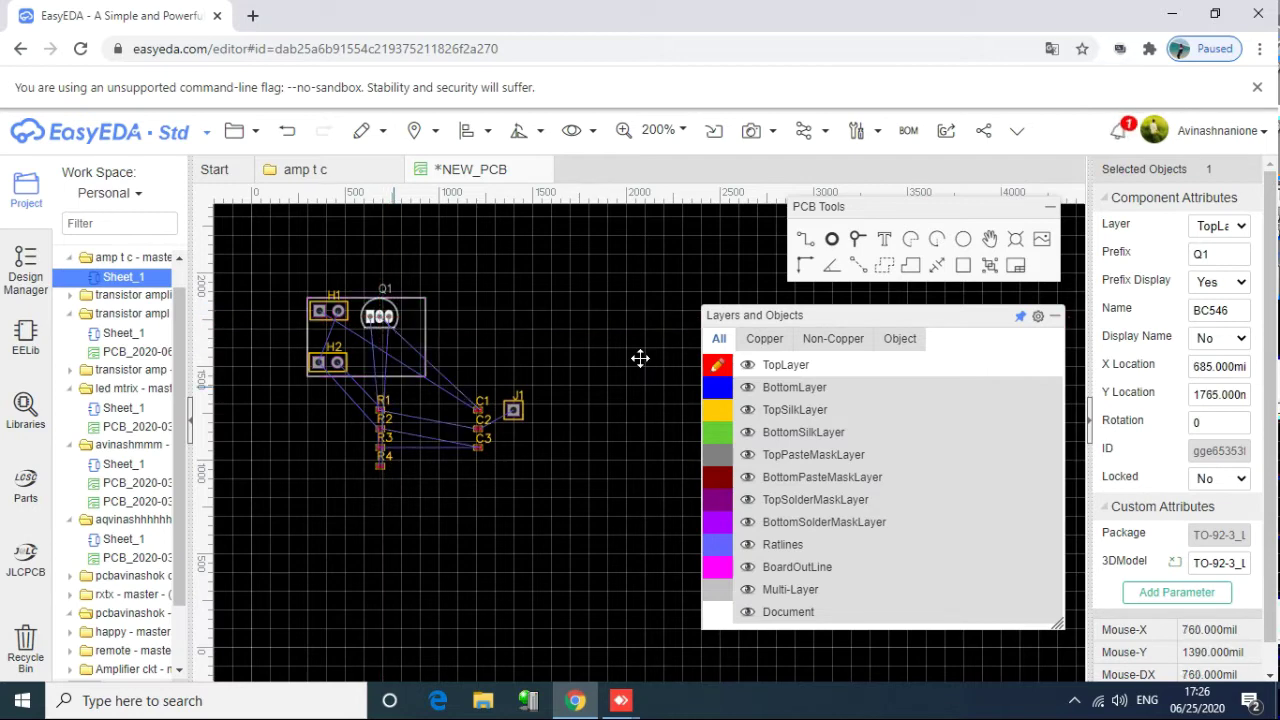
Step: Place resistors R1 and R2 one above the other between the headers and Q1, with R2 at about X 545, Y 1615 mil
drag(383, 404, 358, 342)
drag(380, 428, 359, 360)
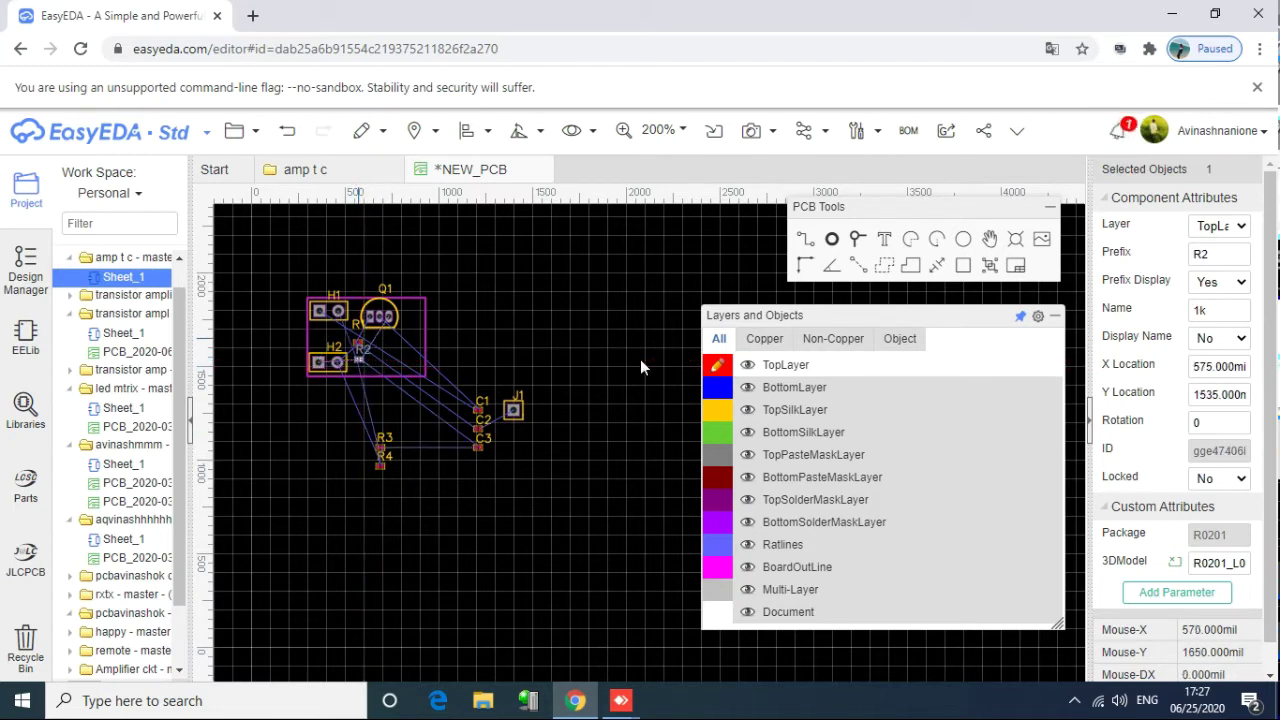
click(641, 368)
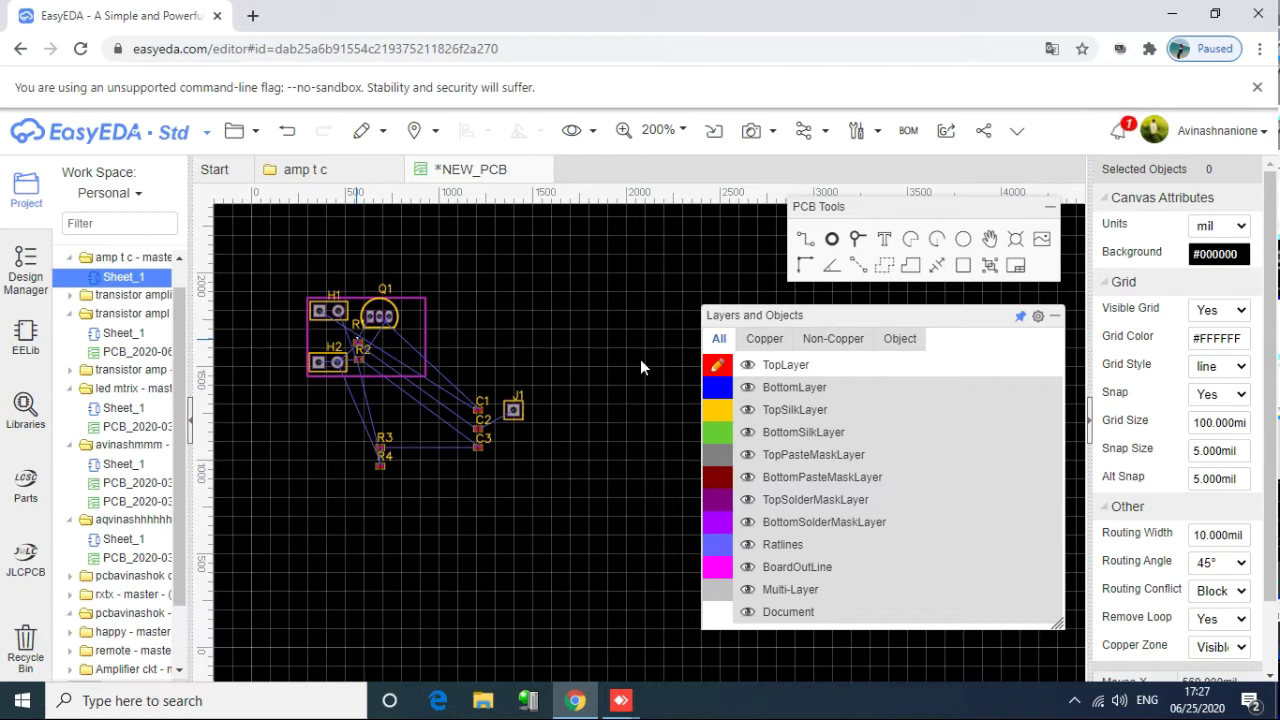
click(357, 339)
click(641, 368)
click(357, 339)
click(641, 368)
click(357, 339)
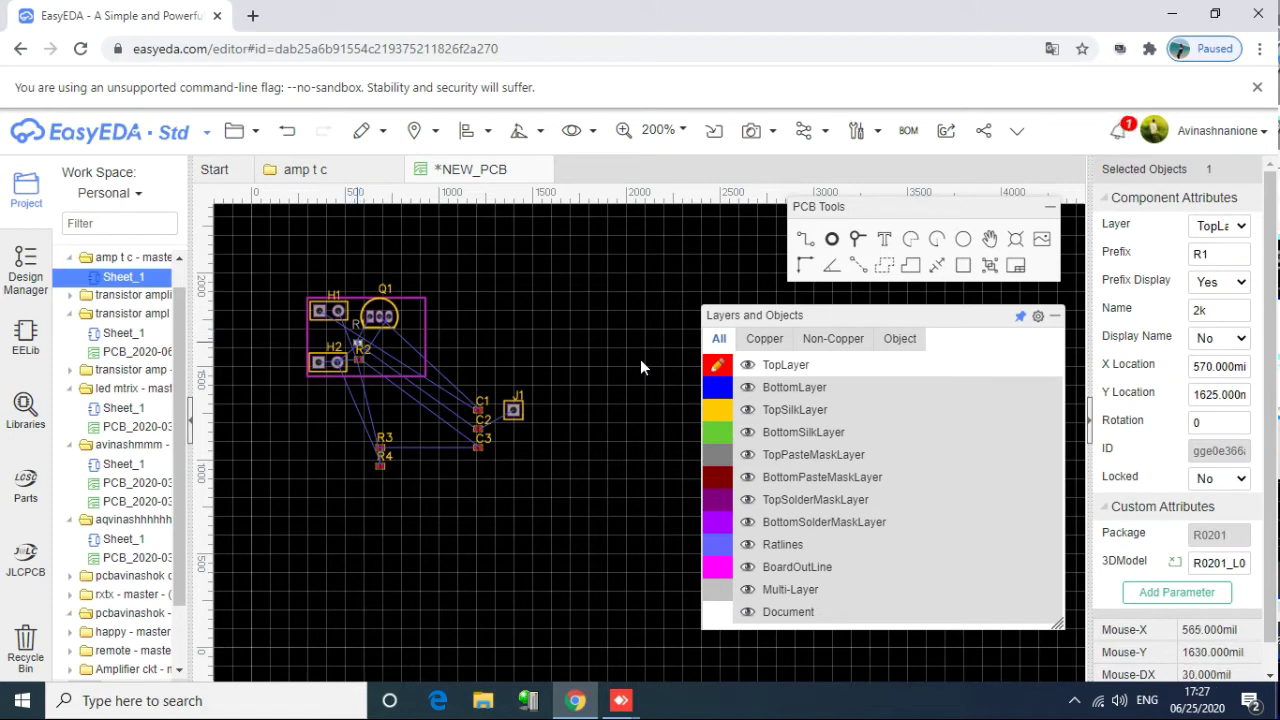
mouse_move(357, 342)
mouse_down()
mouse_move(352, 329)
mouse_move(357, 353)
mouse_move(352, 342)
mouse_up()
click(358, 358)
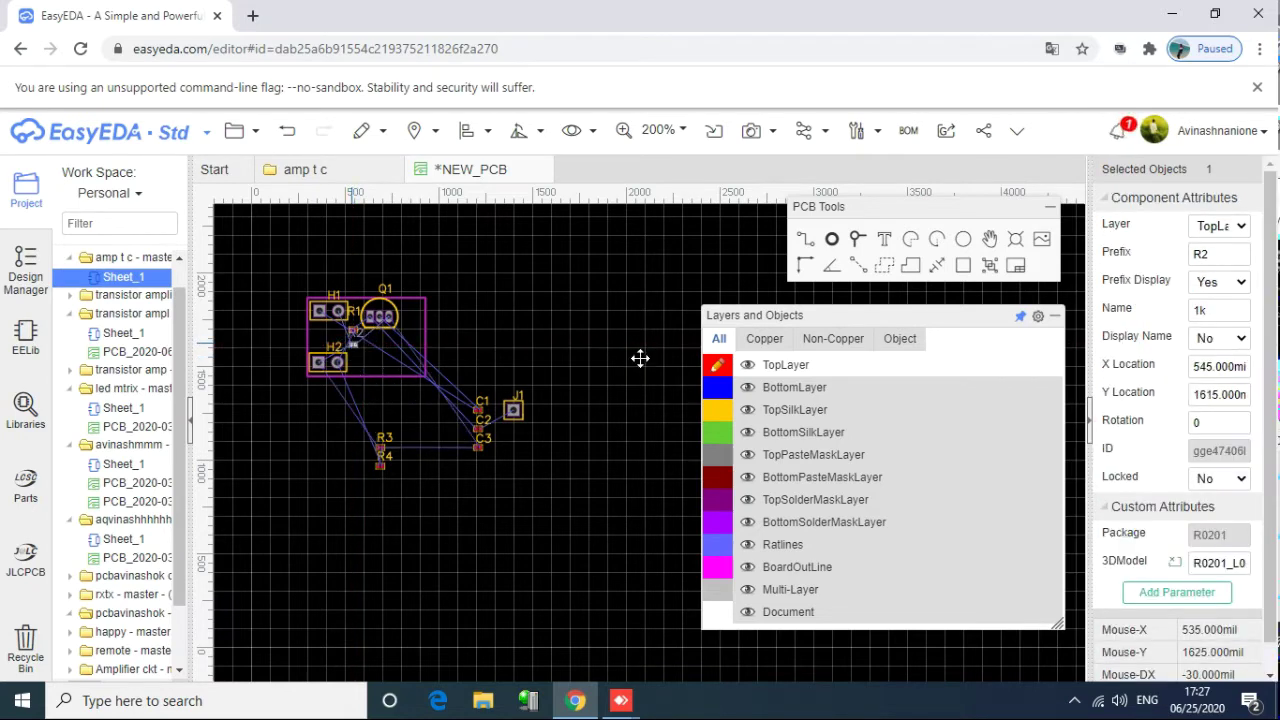
Step: Place resistors R3 and R4 below R2, right of header H2, with R4 at about X 565, Y 1485 mil
mouse_move(380, 441)
mouse_down()
mouse_move(374, 405)
mouse_move(387, 424)
mouse_up()
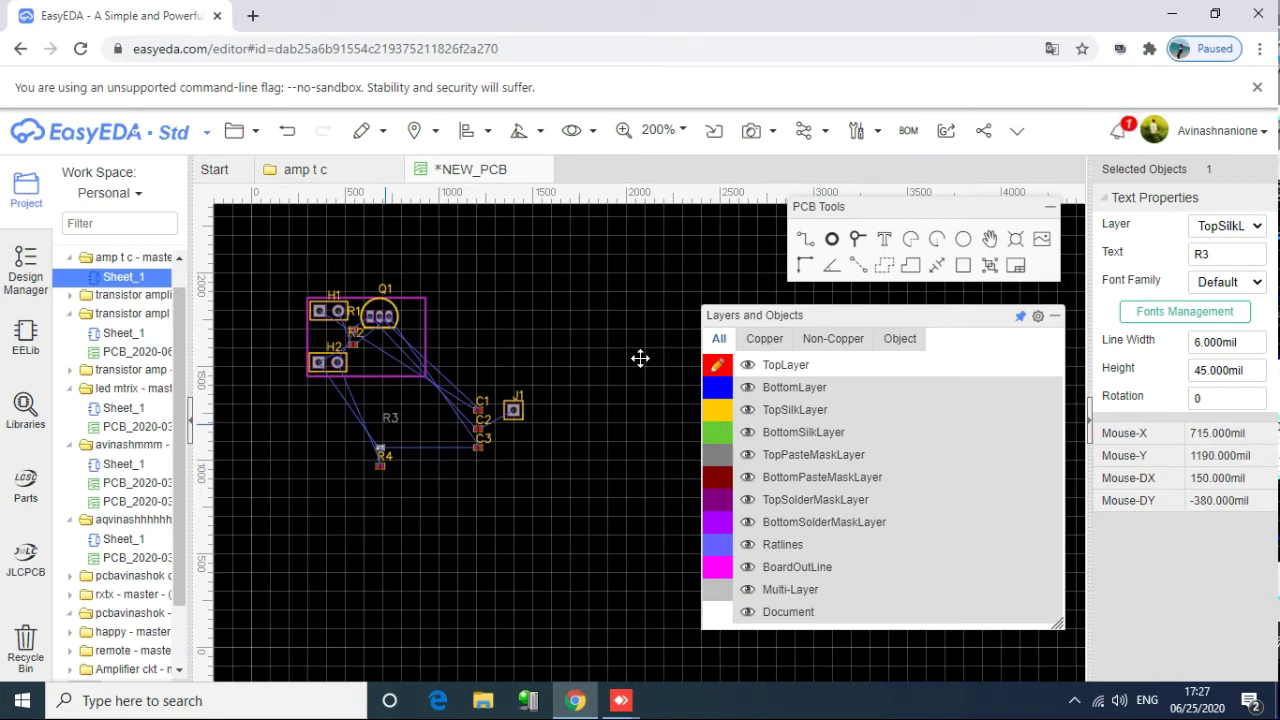
drag(387, 424, 383, 438)
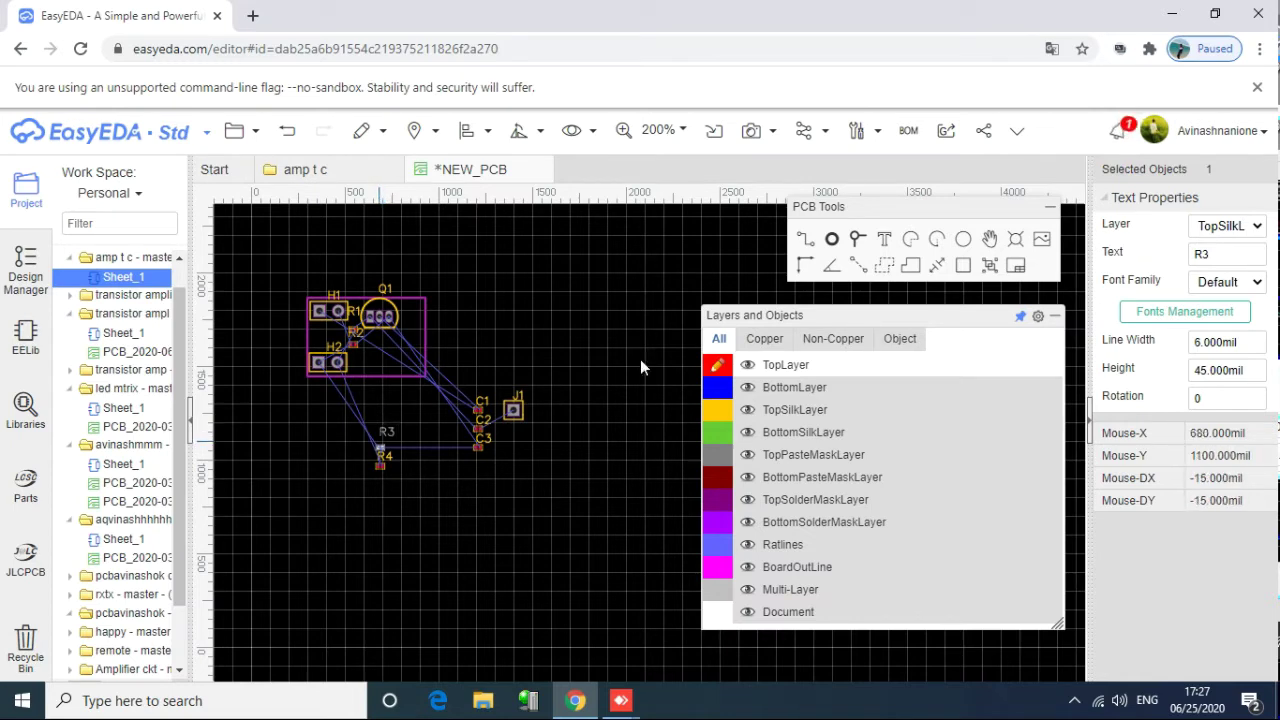
click(380, 441)
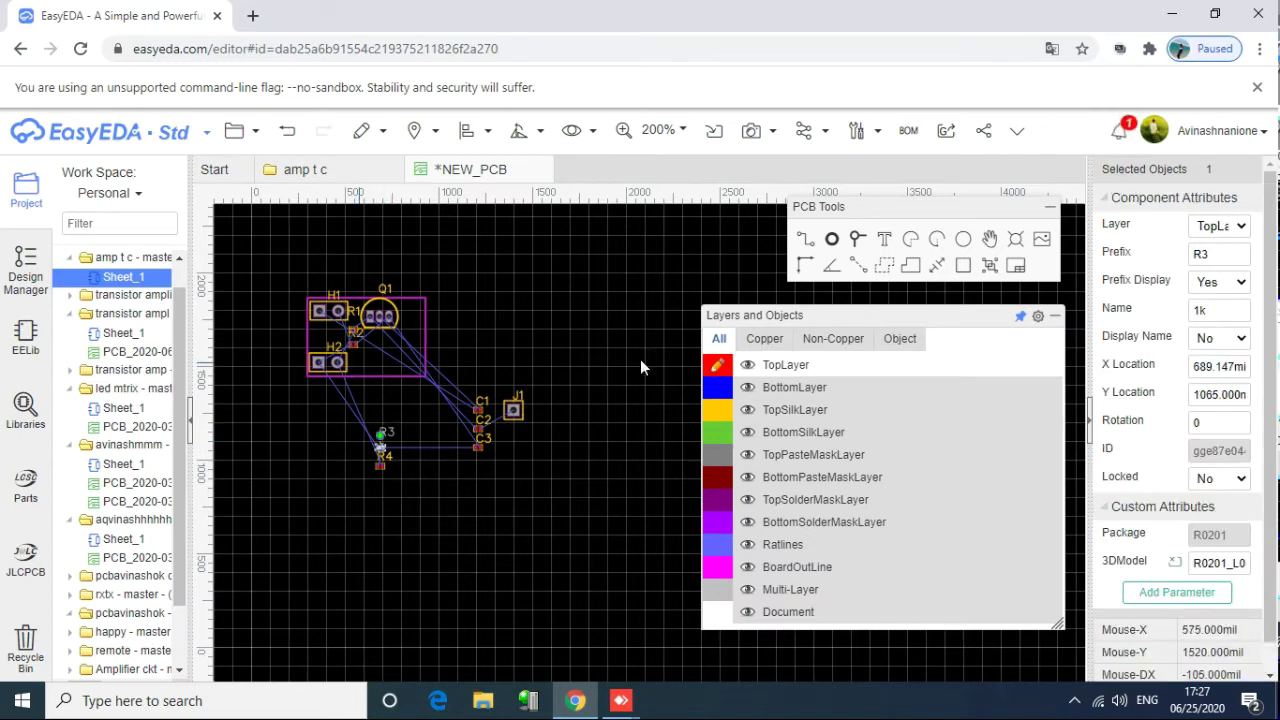
mouse_move(380, 441)
mouse_down()
mouse_move(401, 419)
mouse_move(376, 423)
mouse_move(358, 357)
mouse_up()
mouse_move(381, 462)
mouse_down()
mouse_move(367, 374)
mouse_move(381, 460)
mouse_up()
click(373, 448)
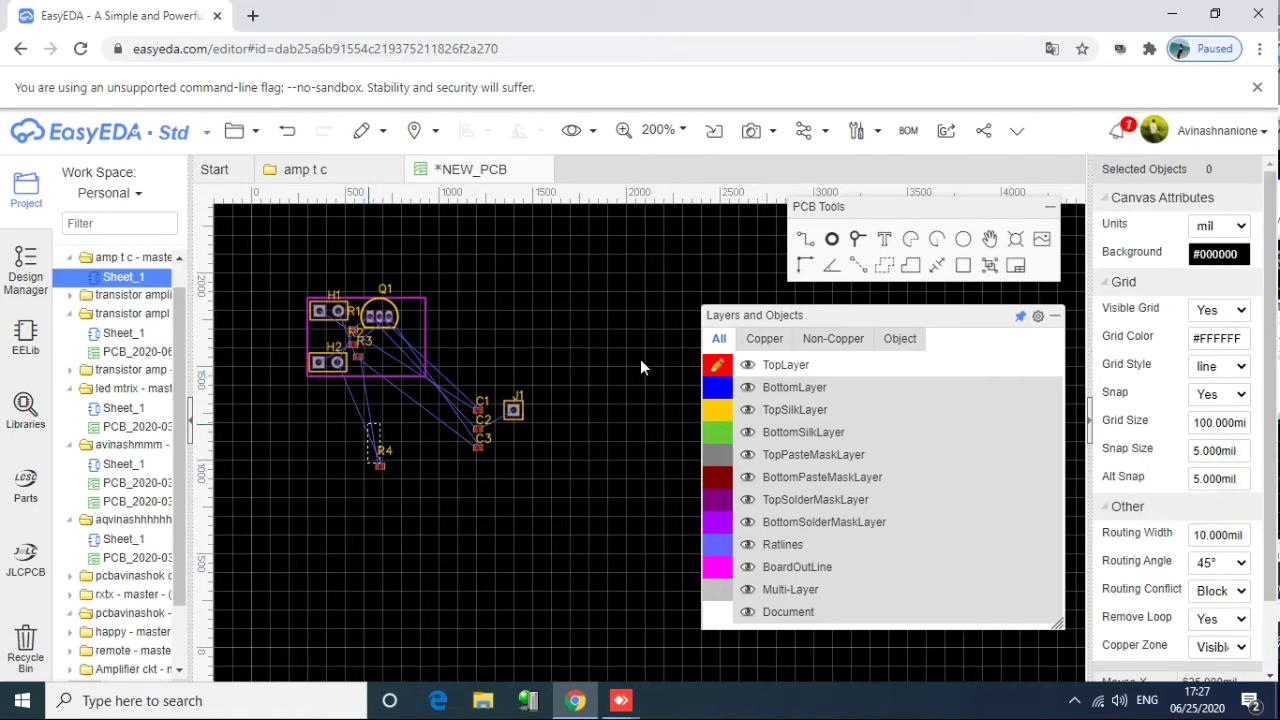
click(376, 463)
drag(379, 463, 356, 368)
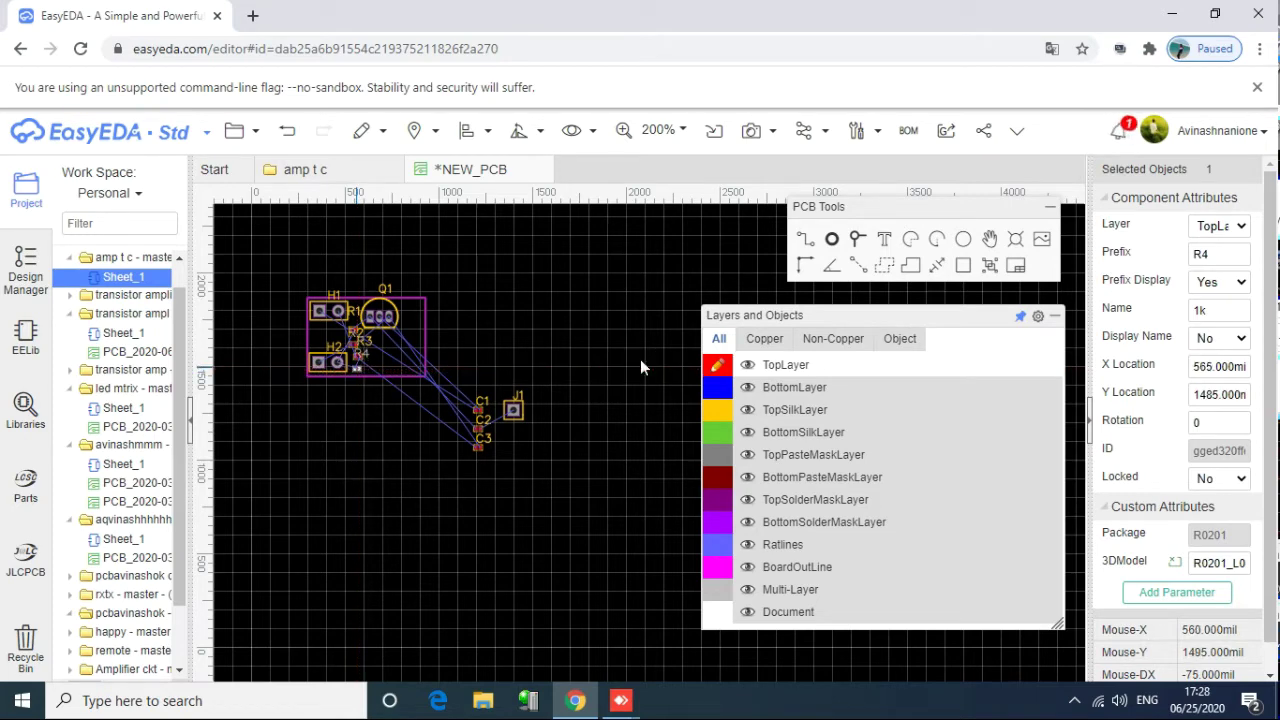
Step: Place capacitors C1 and C2 near the board outline's right edge, C3 beneath Q1, and connector J1 below C3
mouse_move(479, 405)
mouse_down()
mouse_move(417, 340)
mouse_move(475, 402)
mouse_up()
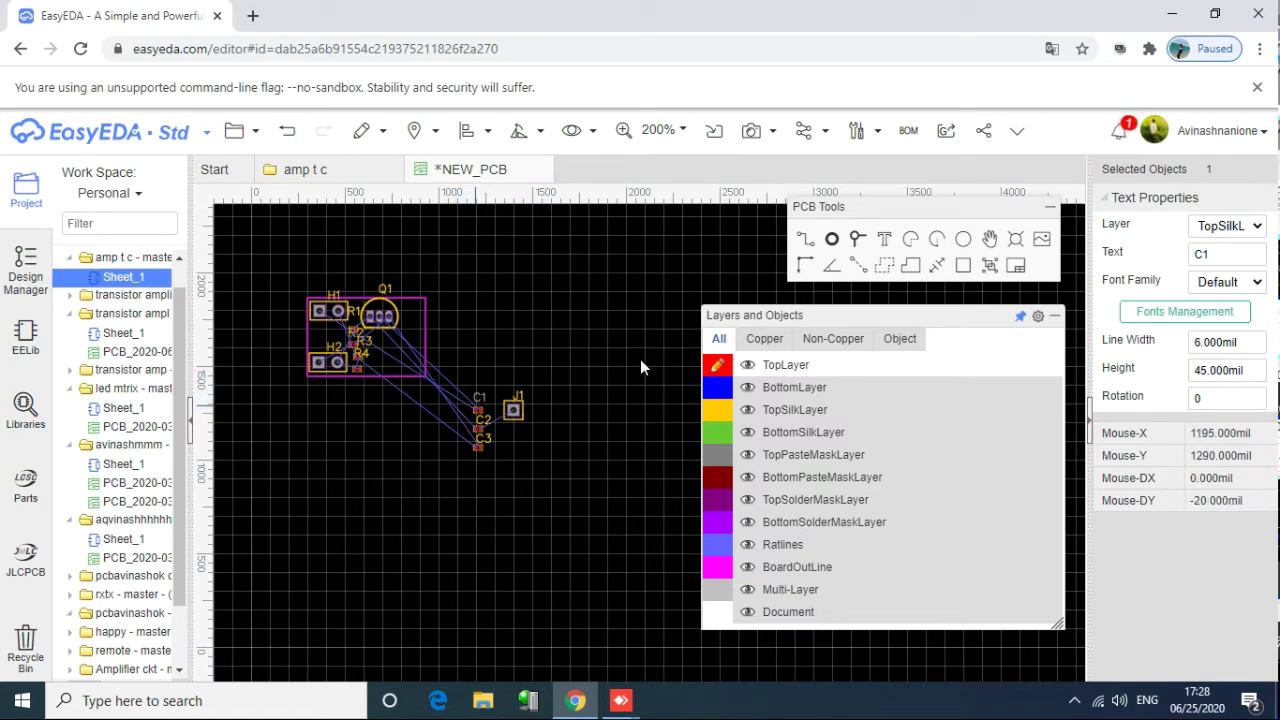
drag(479, 405, 408, 336)
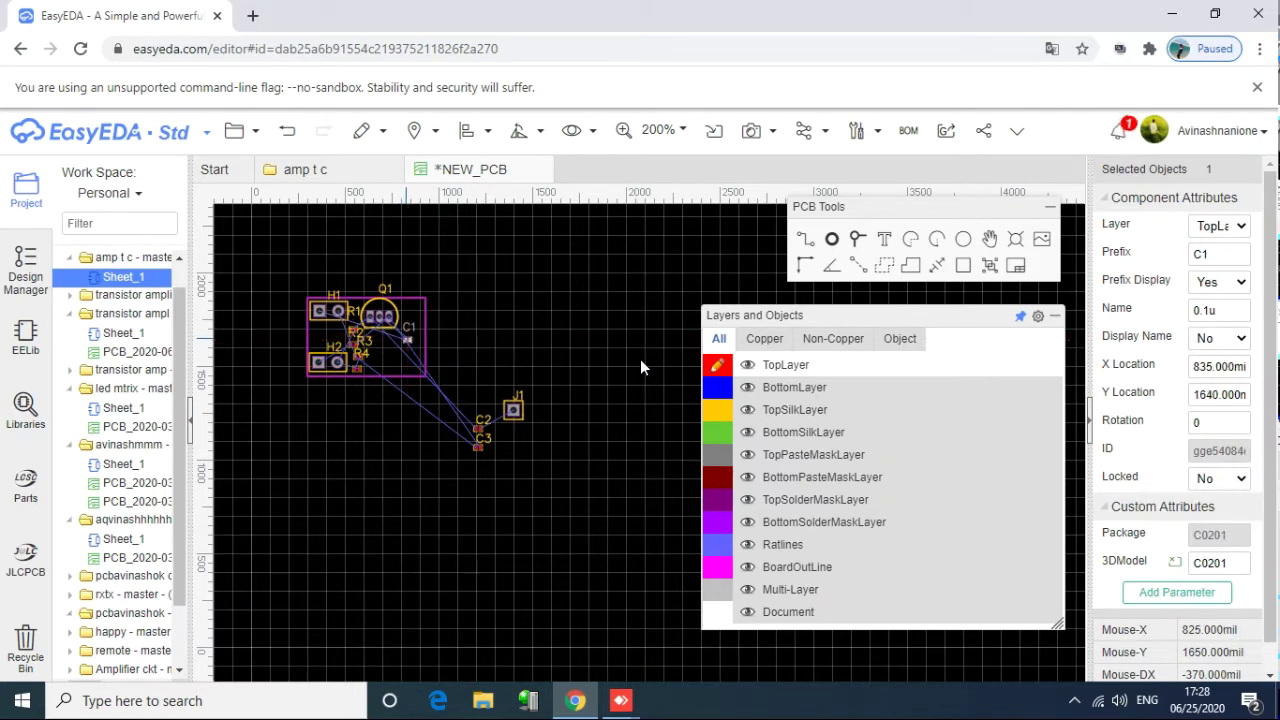
drag(479, 428, 405, 357)
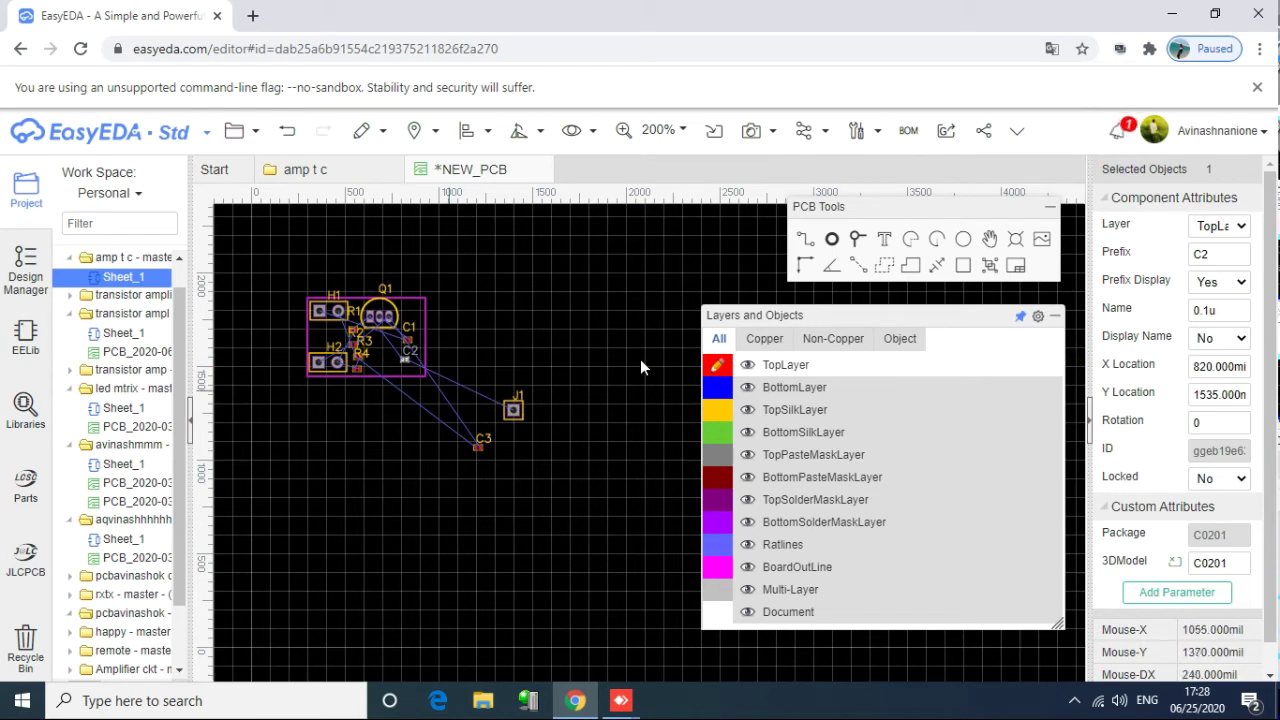
drag(478, 445, 381, 355)
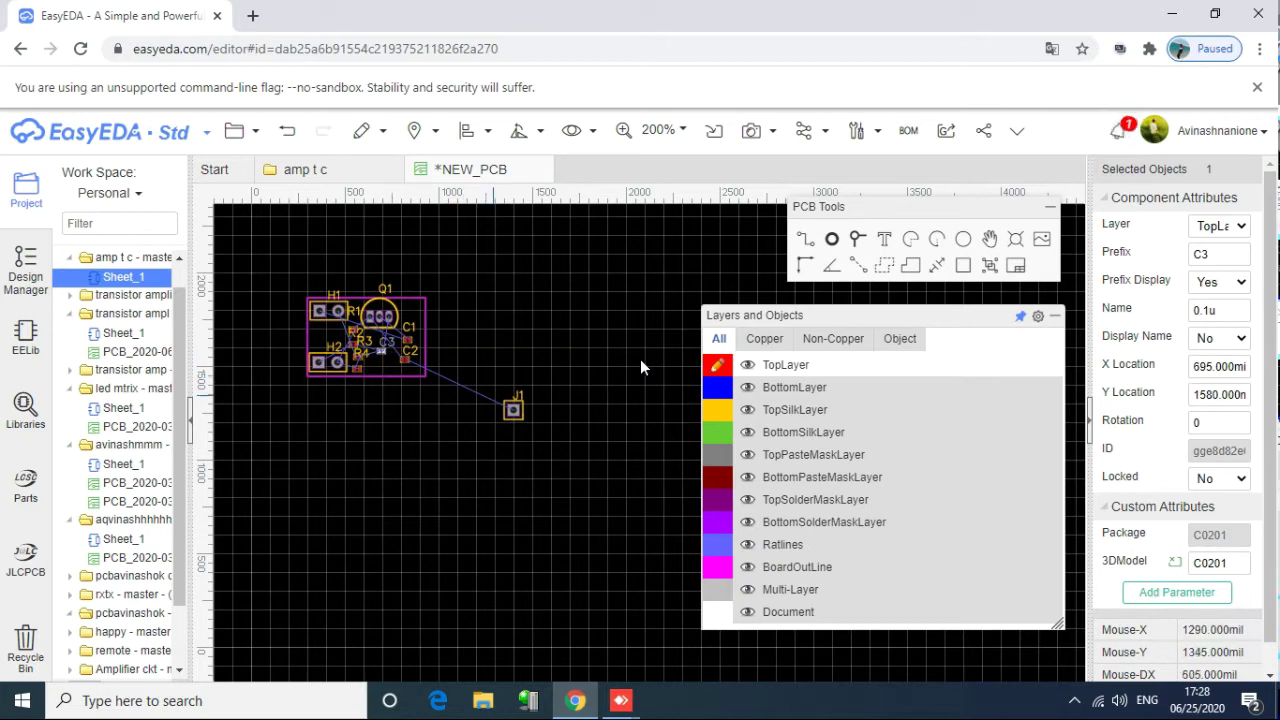
drag(513, 409, 386, 366)
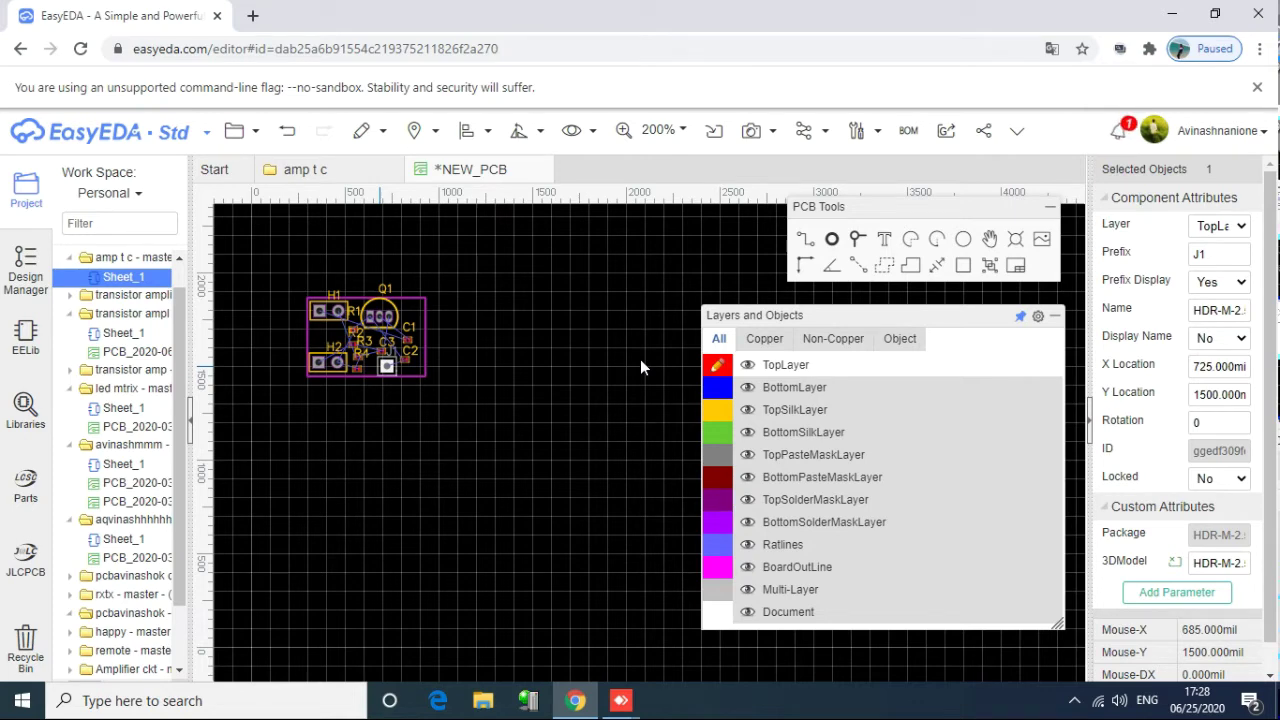
mouse_move(420, 133)
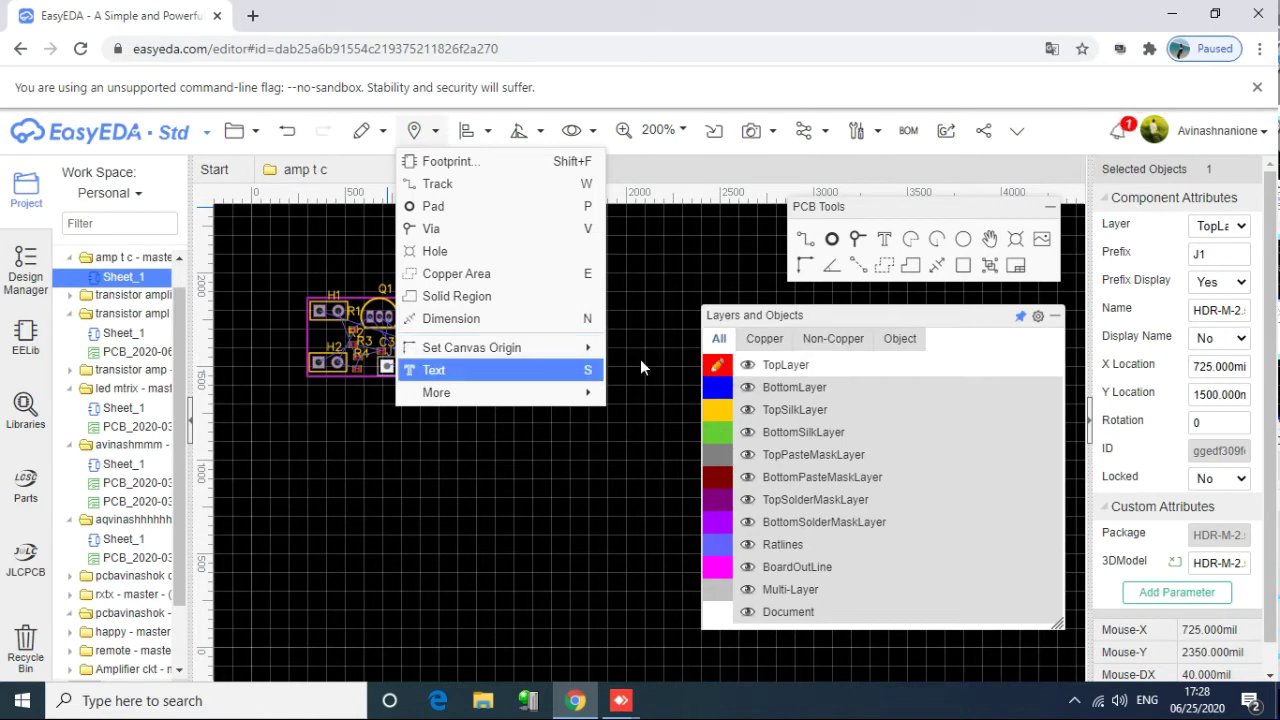
click(641, 367)
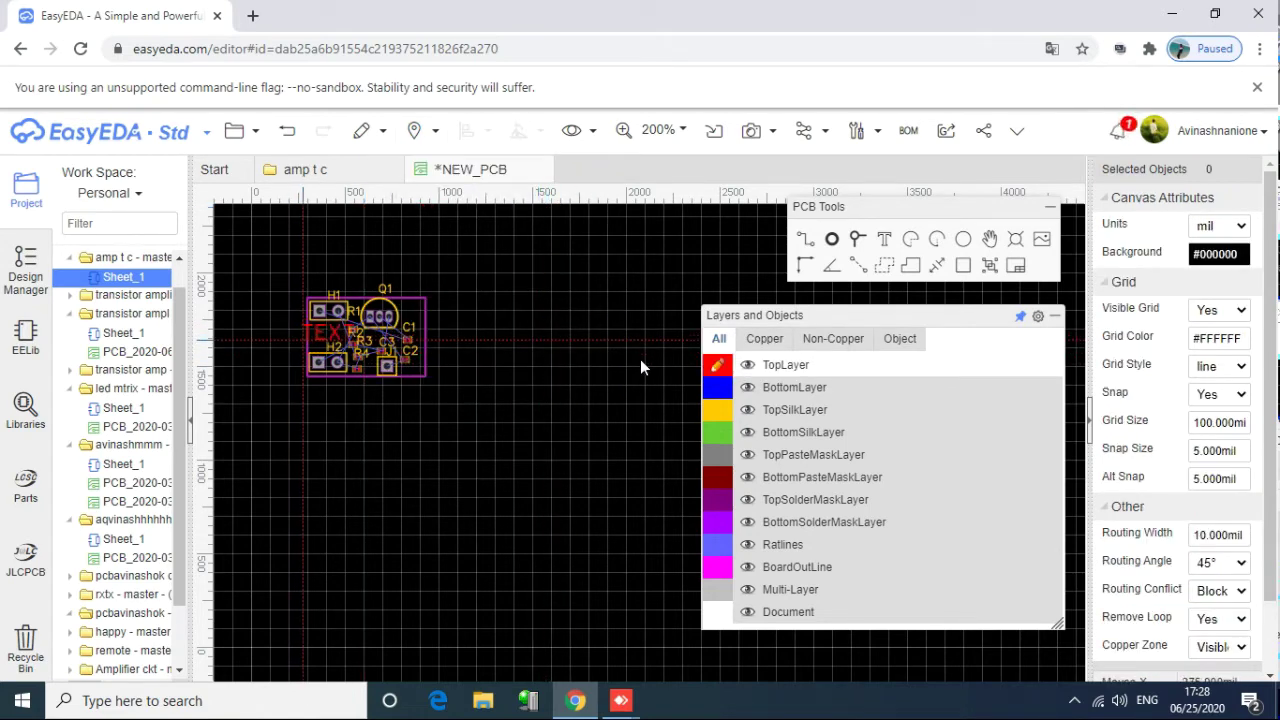
key(Escape)
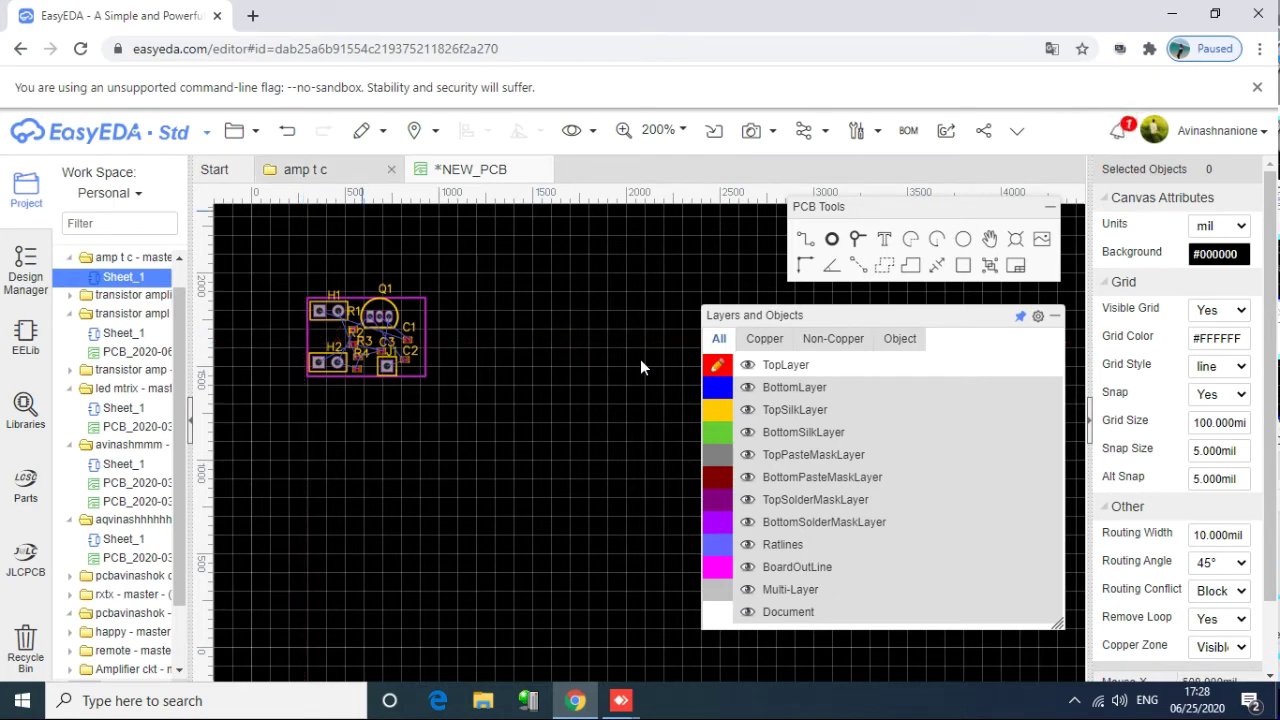
Step: Place a text object on the board between headers H1 and H2
click(414, 130)
mouse_move(500, 347)
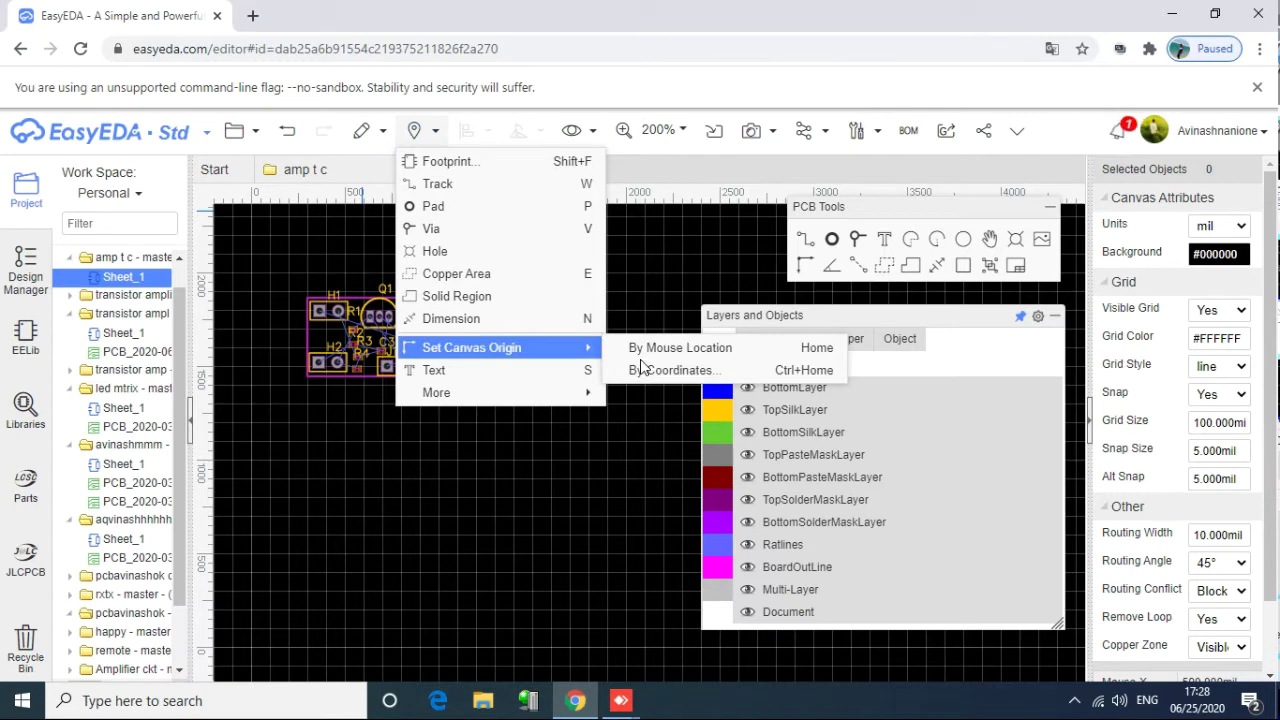
click(433, 370)
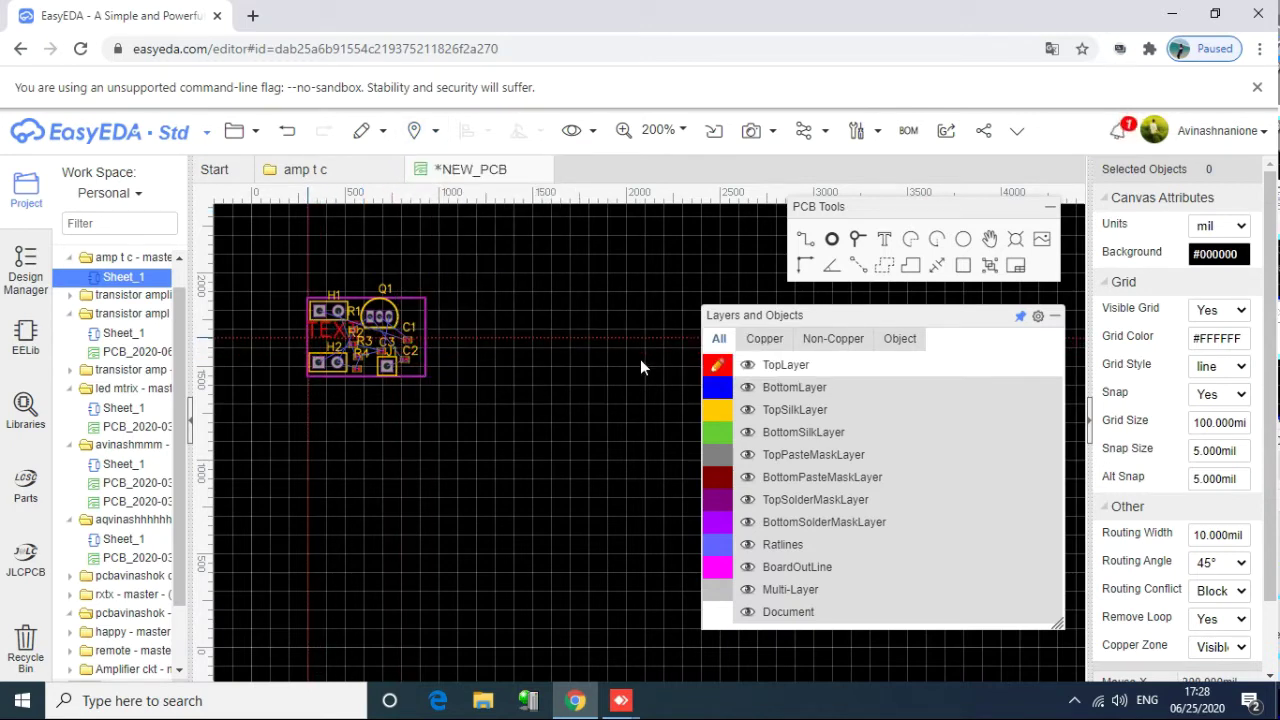
key(Escape)
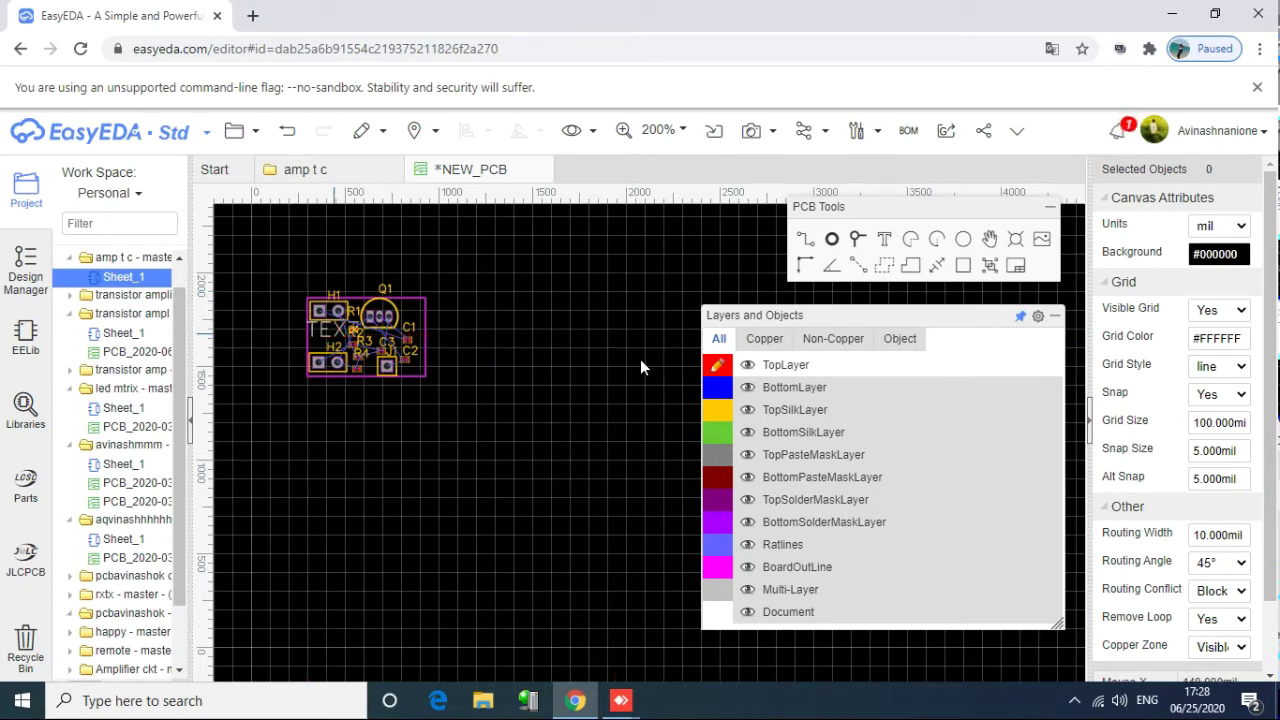
Step: Assign the placed text between the headers to the TopSolderMaskLayer
click(334, 333)
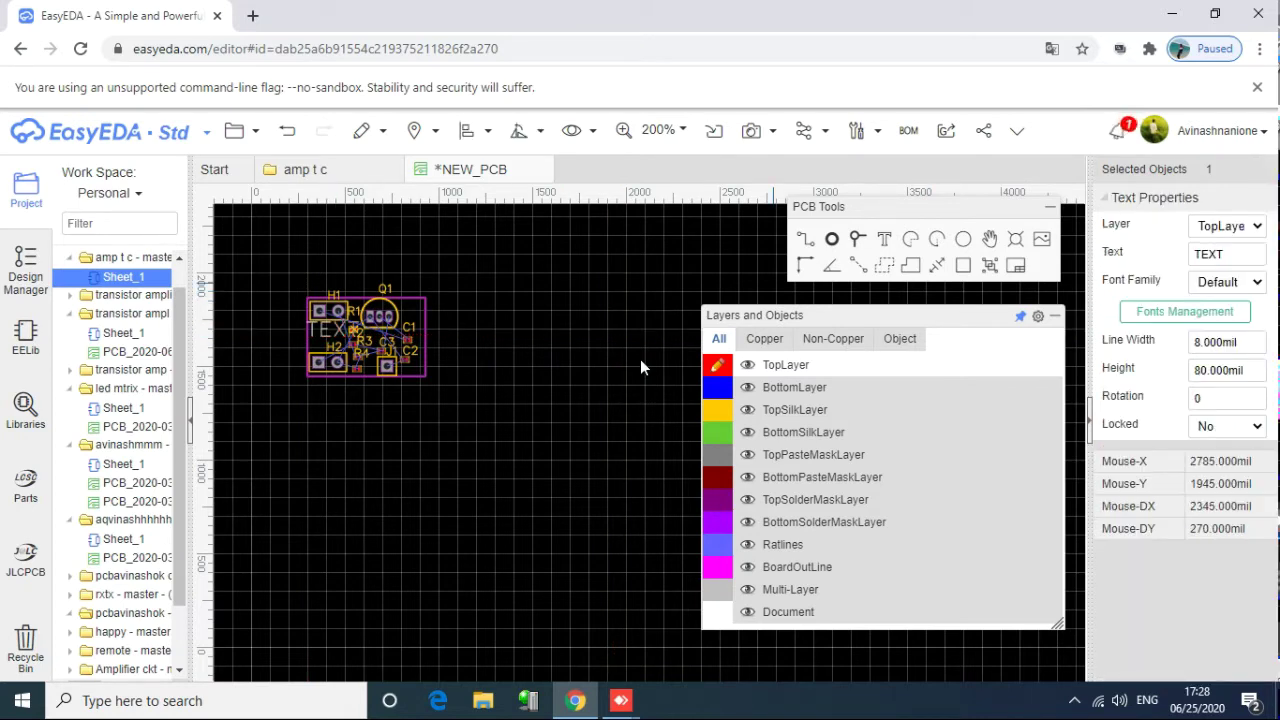
click(1227, 226)
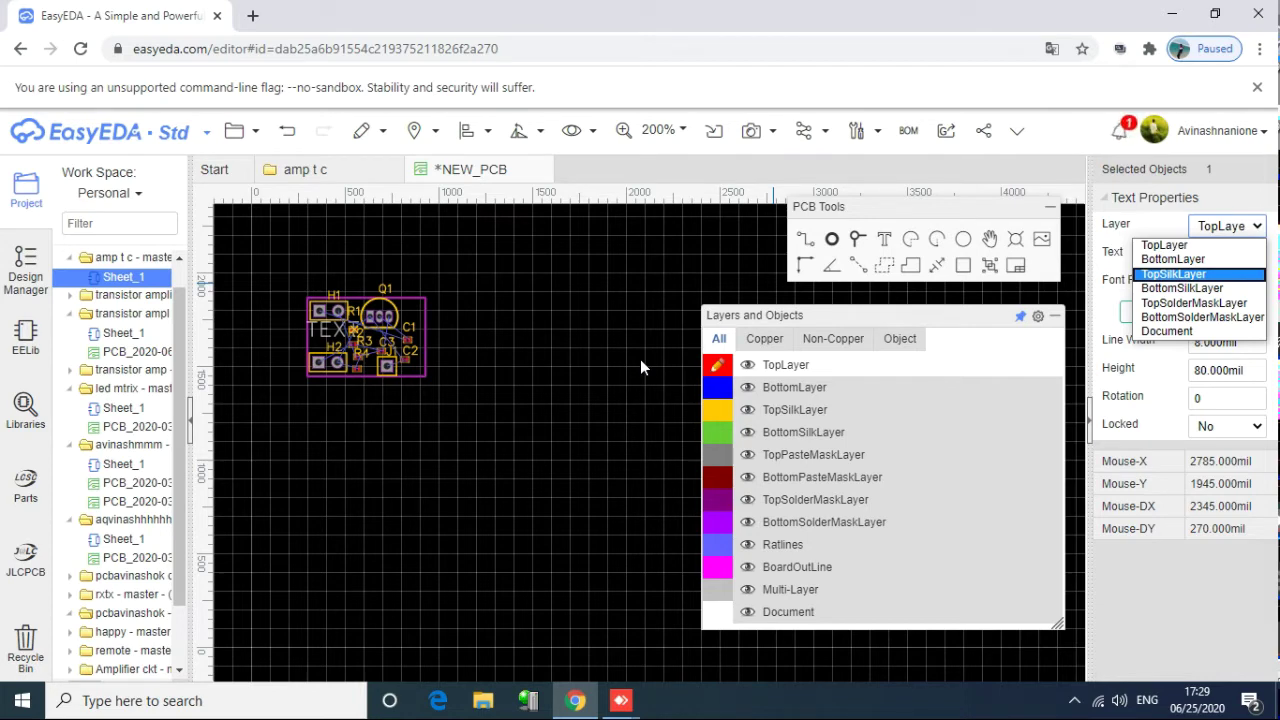
key(Down)
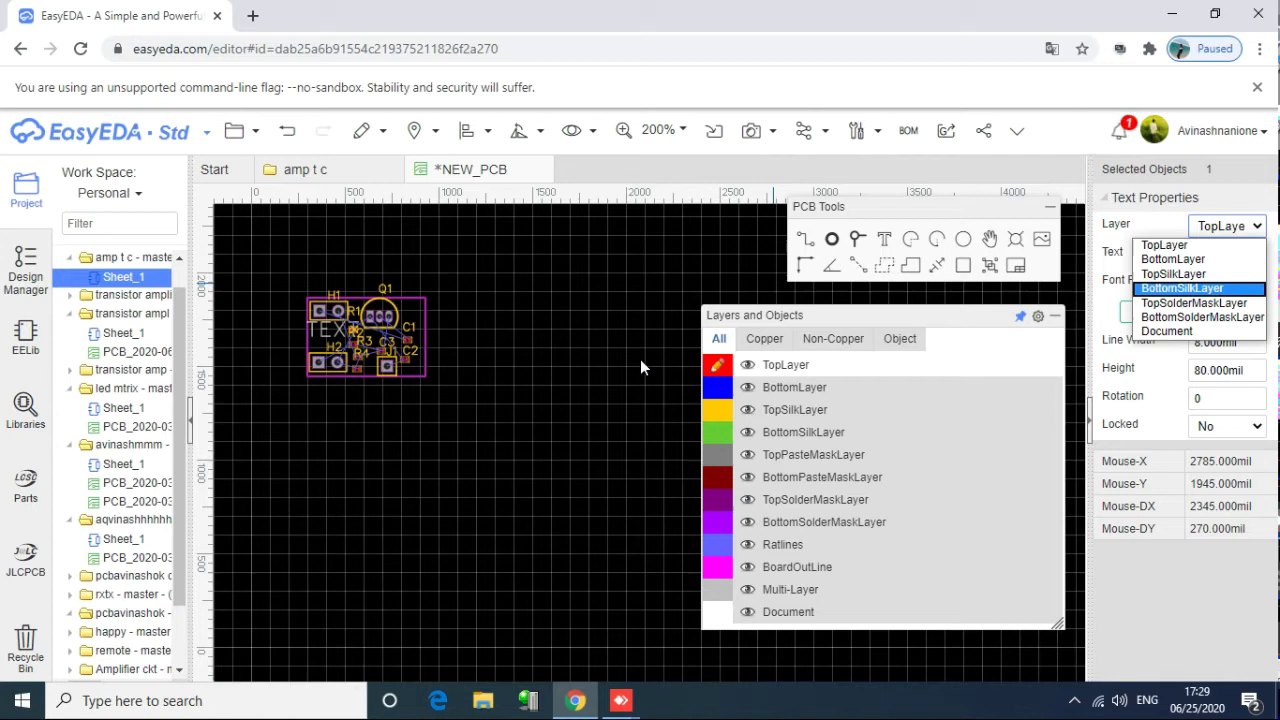
key(Down)
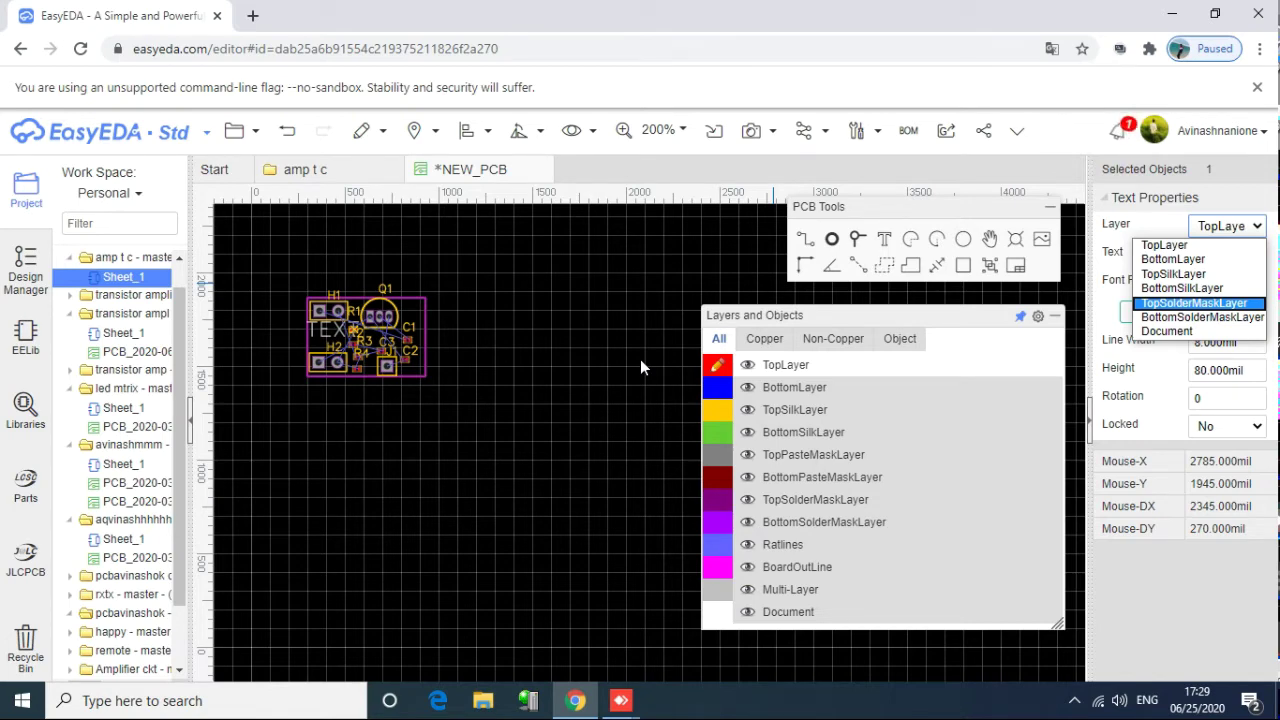
key(Return)
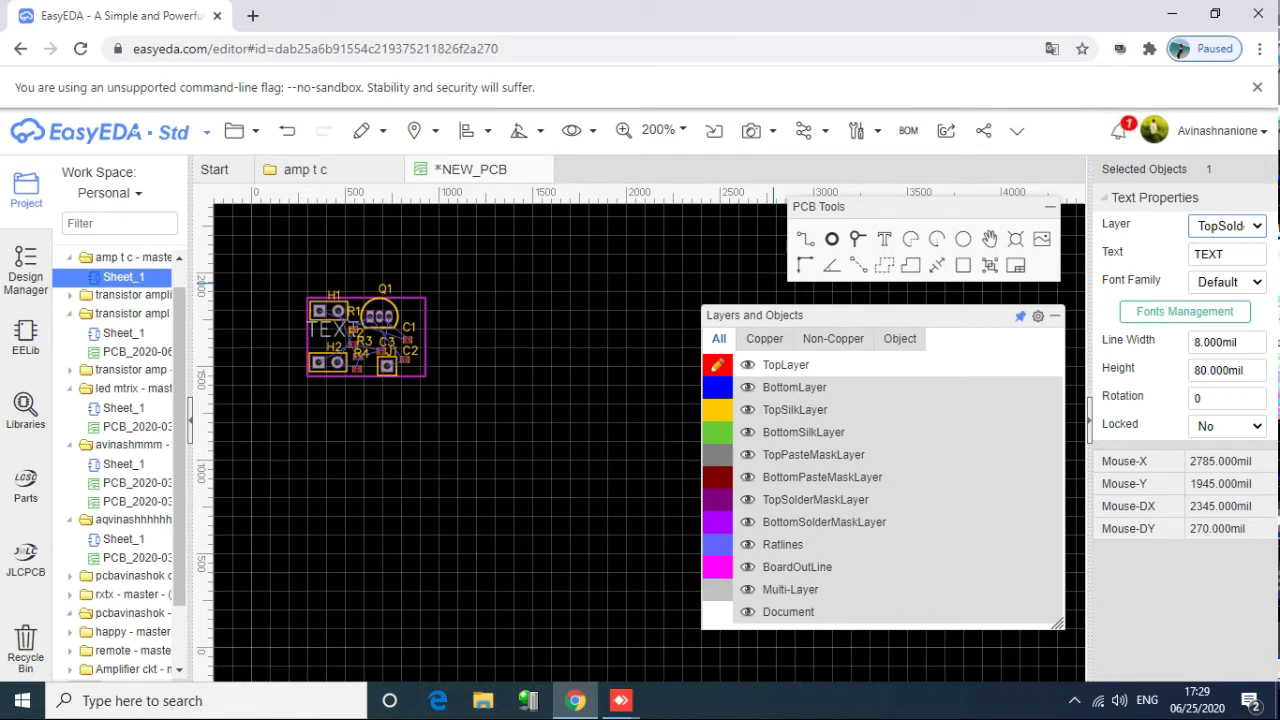
Step: Set the placed text's line width to 2 mil and its height to 40 mil
click(1227, 342)
key(BackSpace)
text(2)
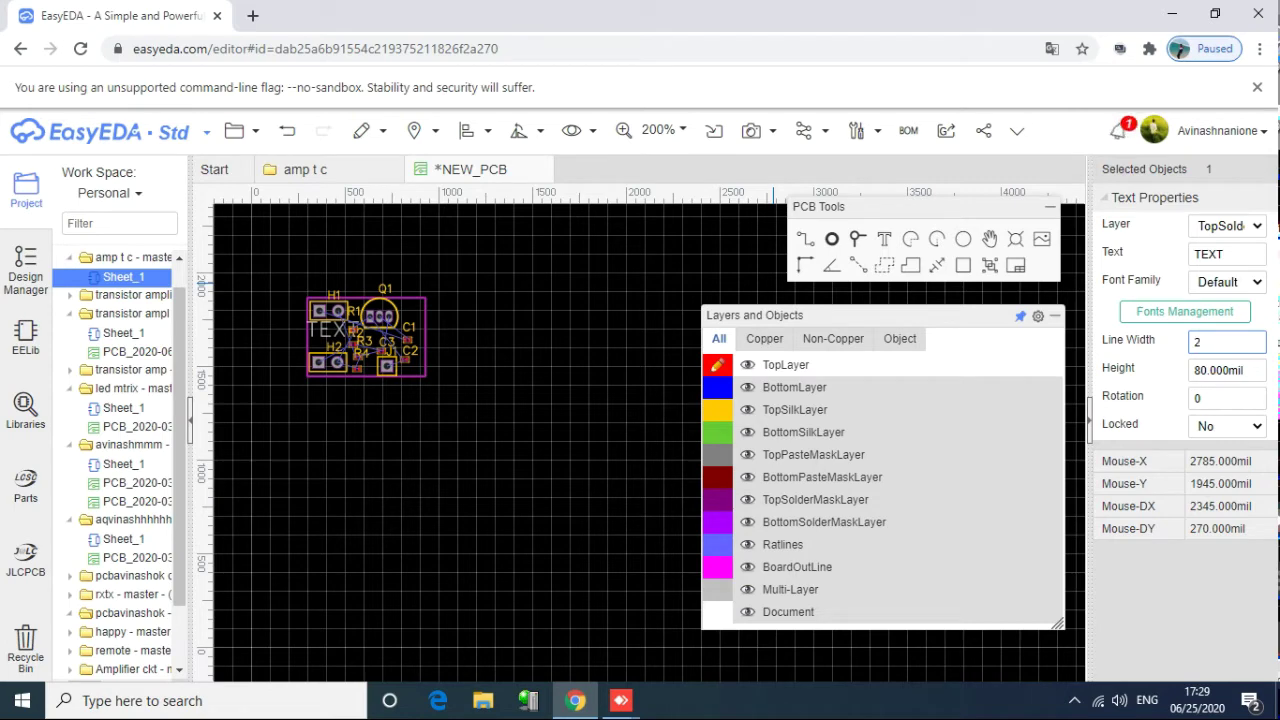
click(1227, 370)
key(BackSpace)
text(40)
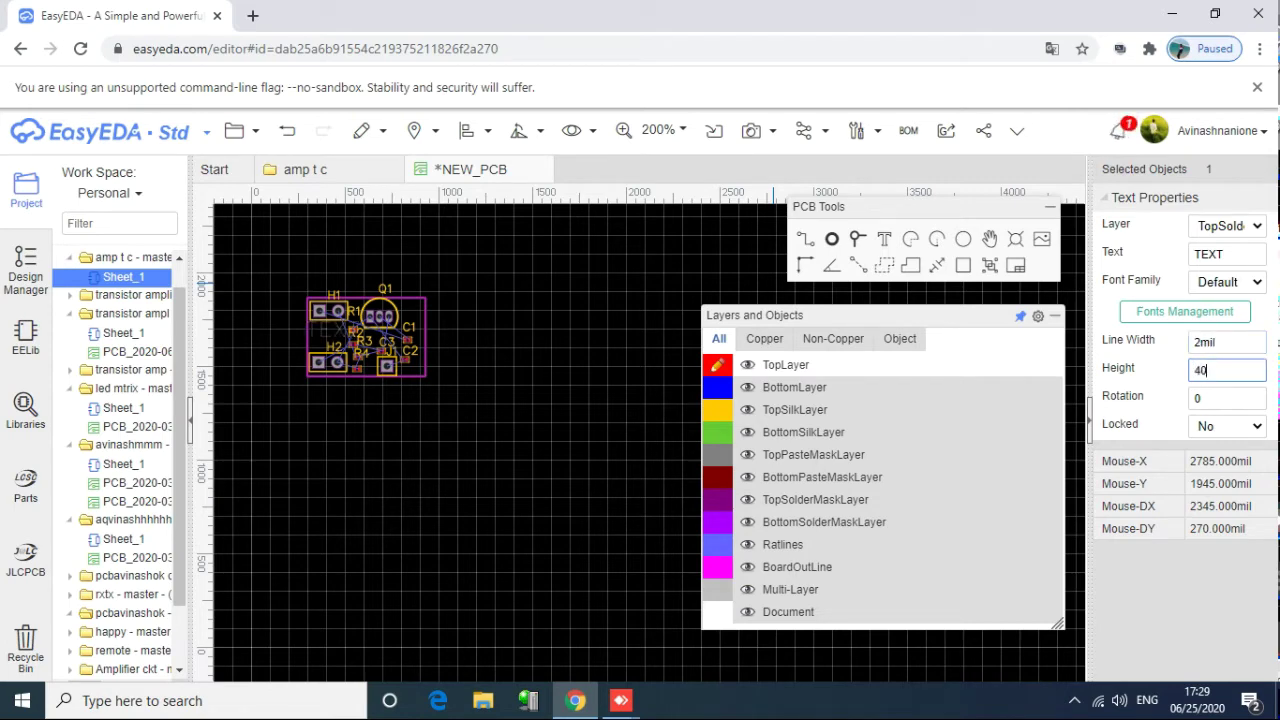
click(1227, 342)
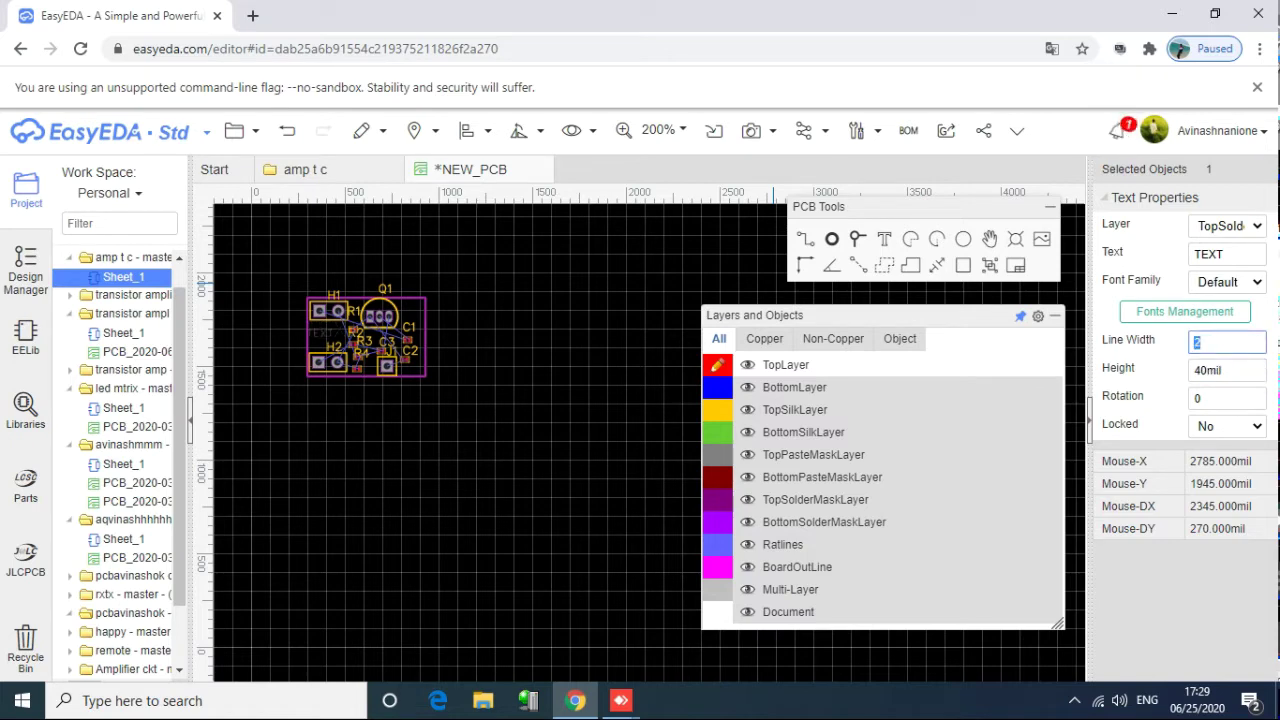
Step: Replace the placed text's content with the designer's first name
click(1226, 254)
text(A)
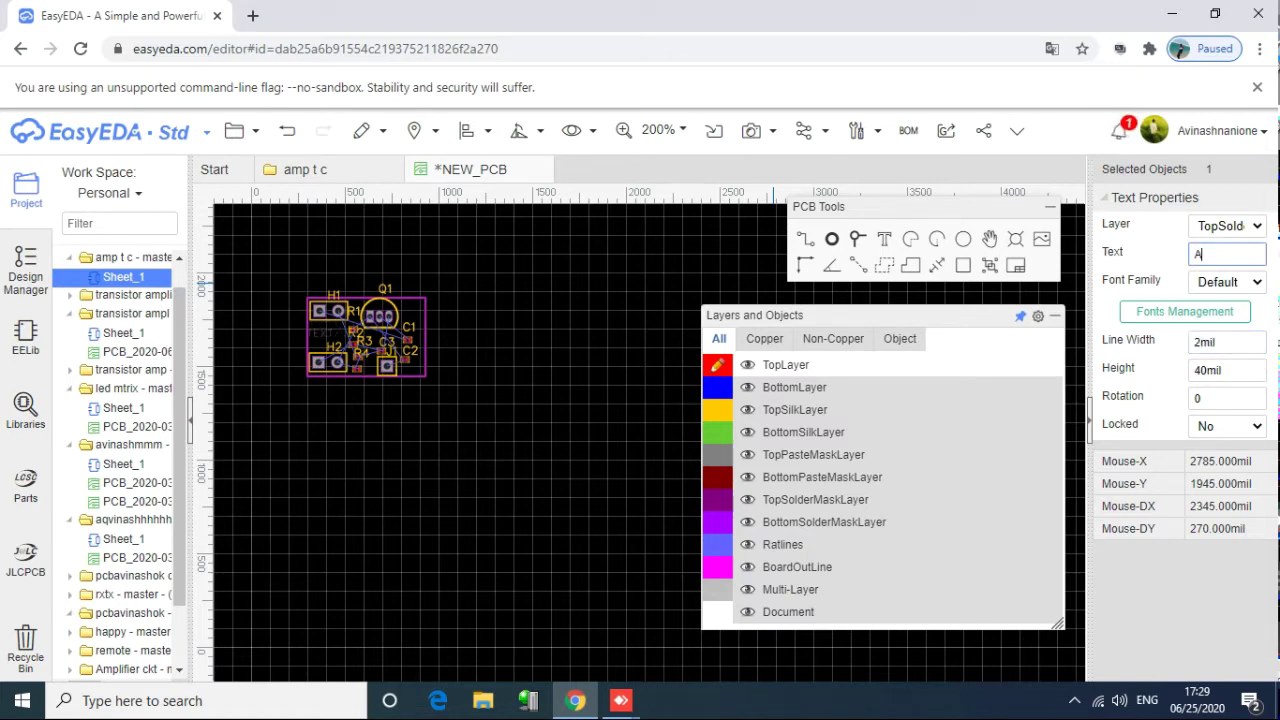
text(VINAsh)
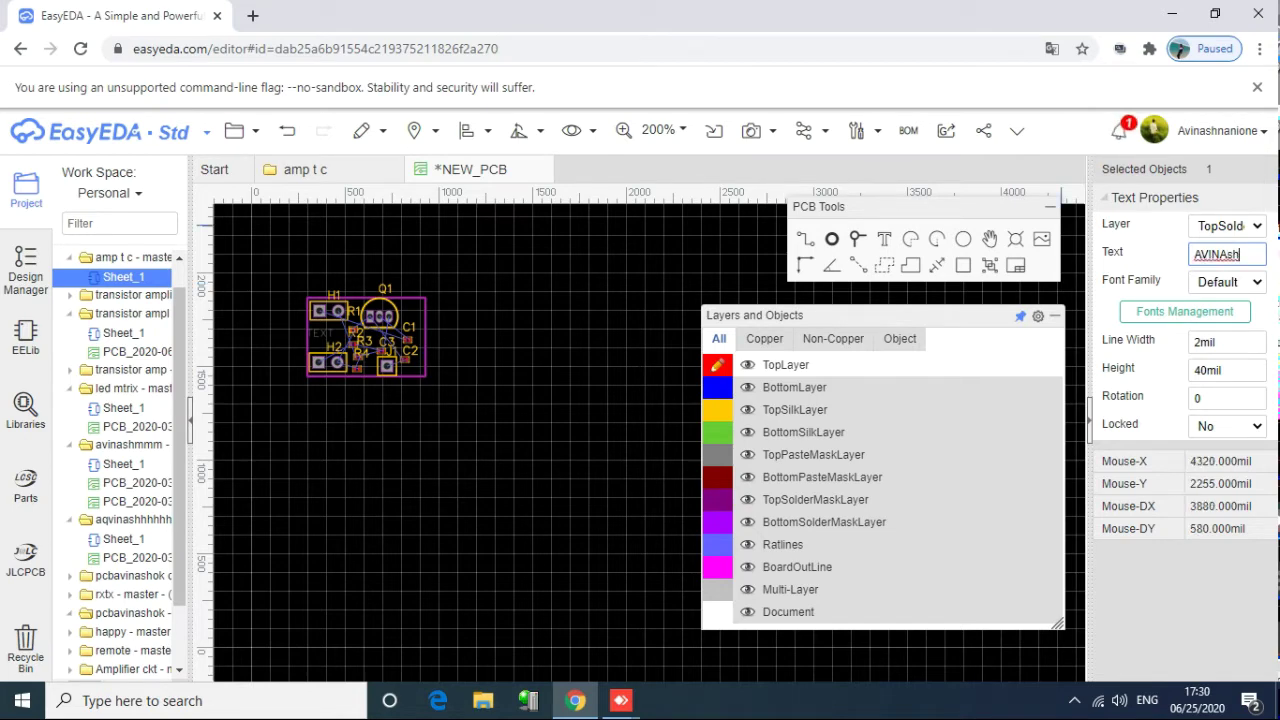
click(1226, 225)
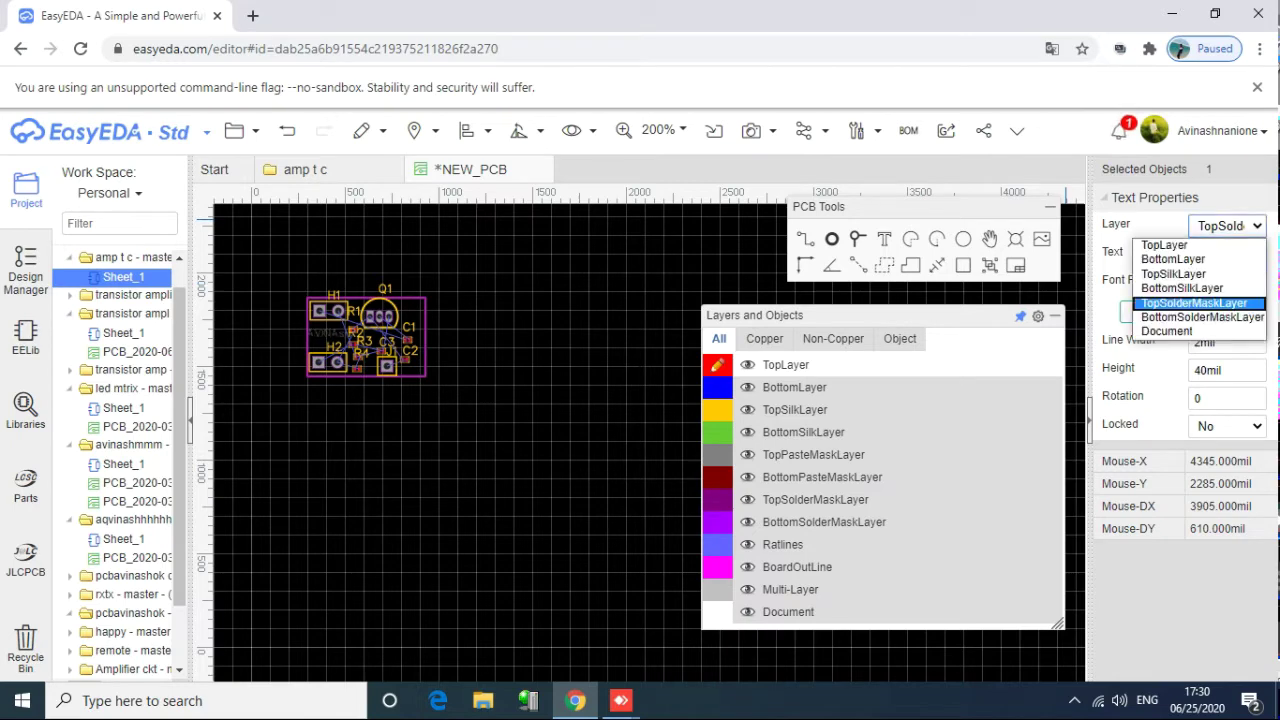
click(641, 367)
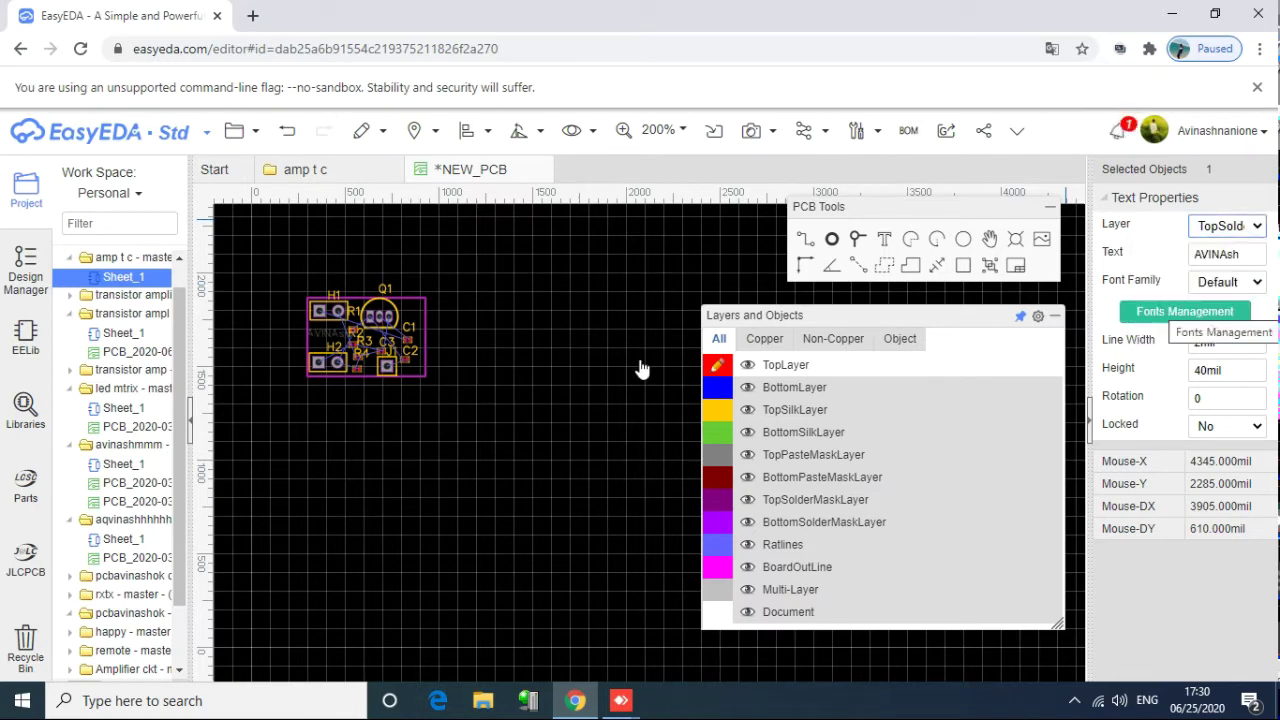
click(1172, 311)
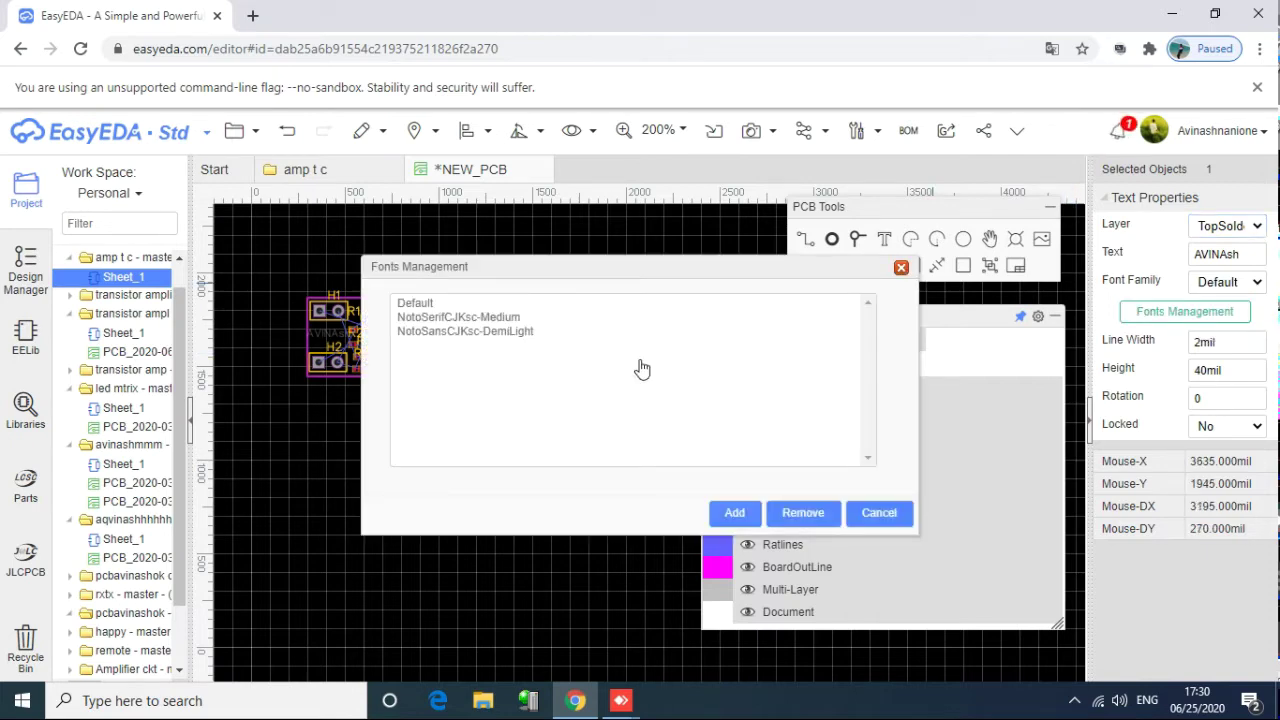
key(Escape)
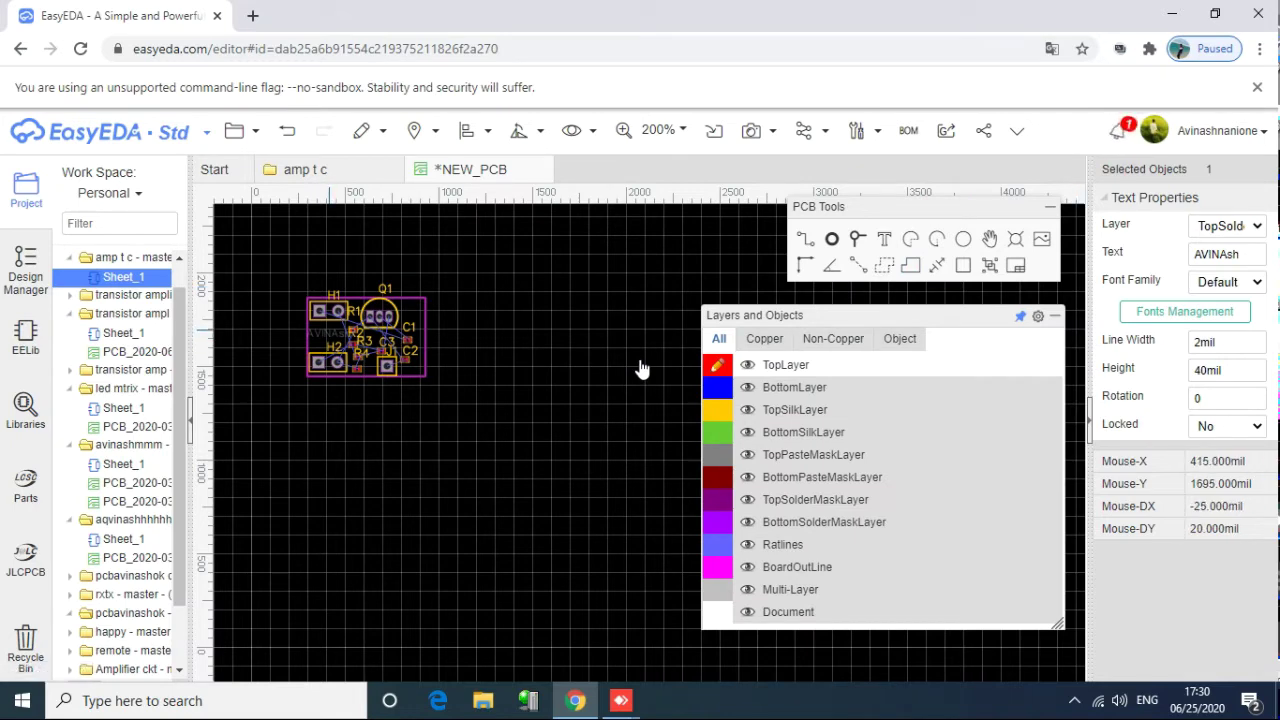
Step: Replace the board text with a short form of the designer's first name and assign it to the TopSilkLayer
key(ctrl+a)
key(BackSpace)
text(AV)
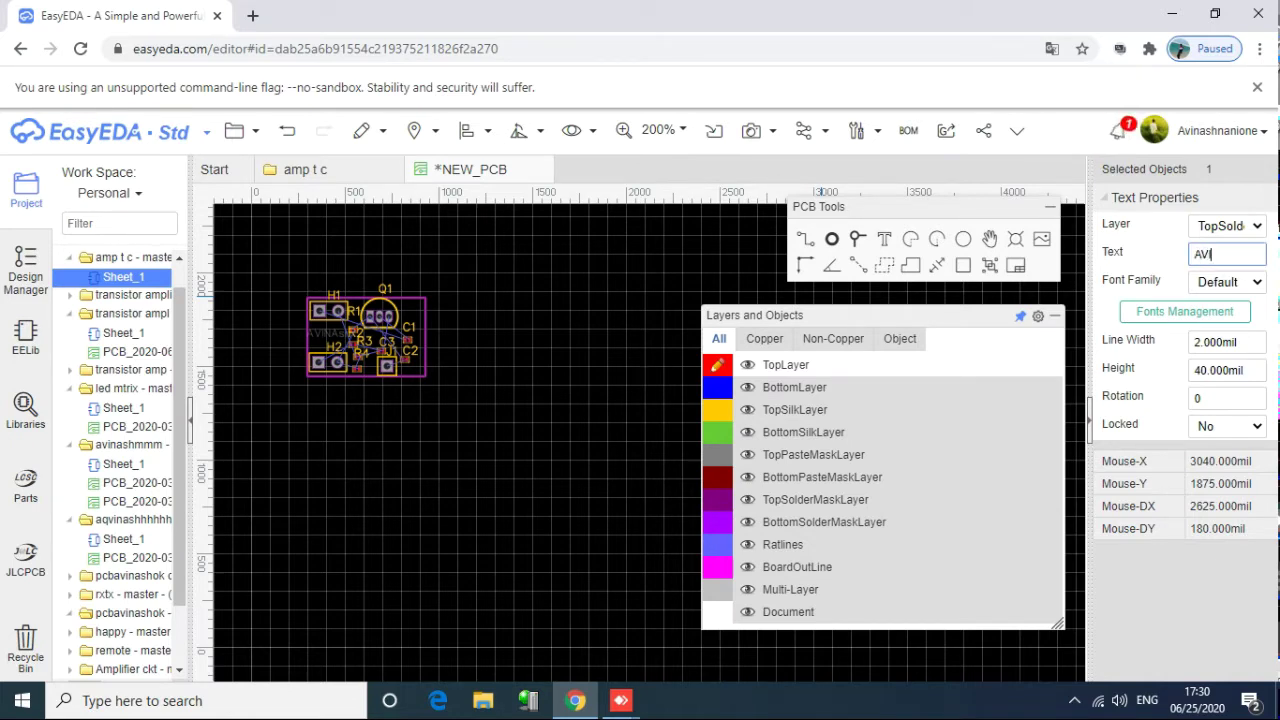
click(1228, 225)
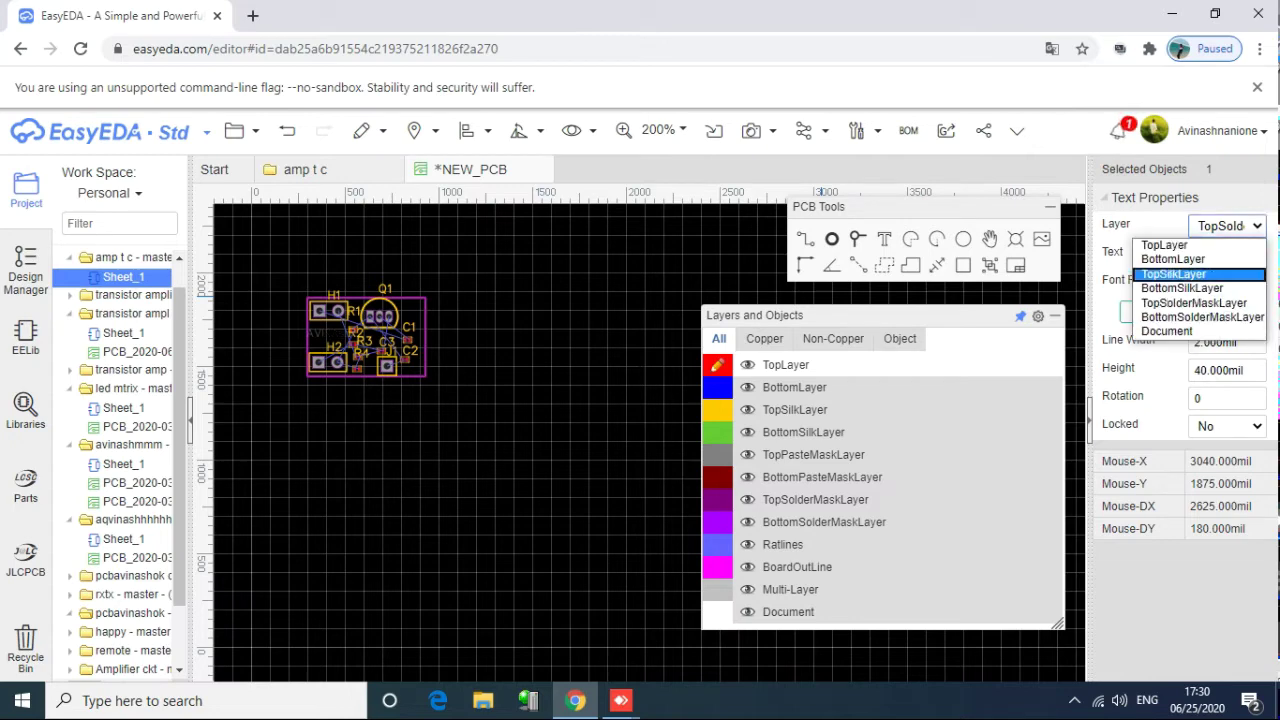
key(Return)
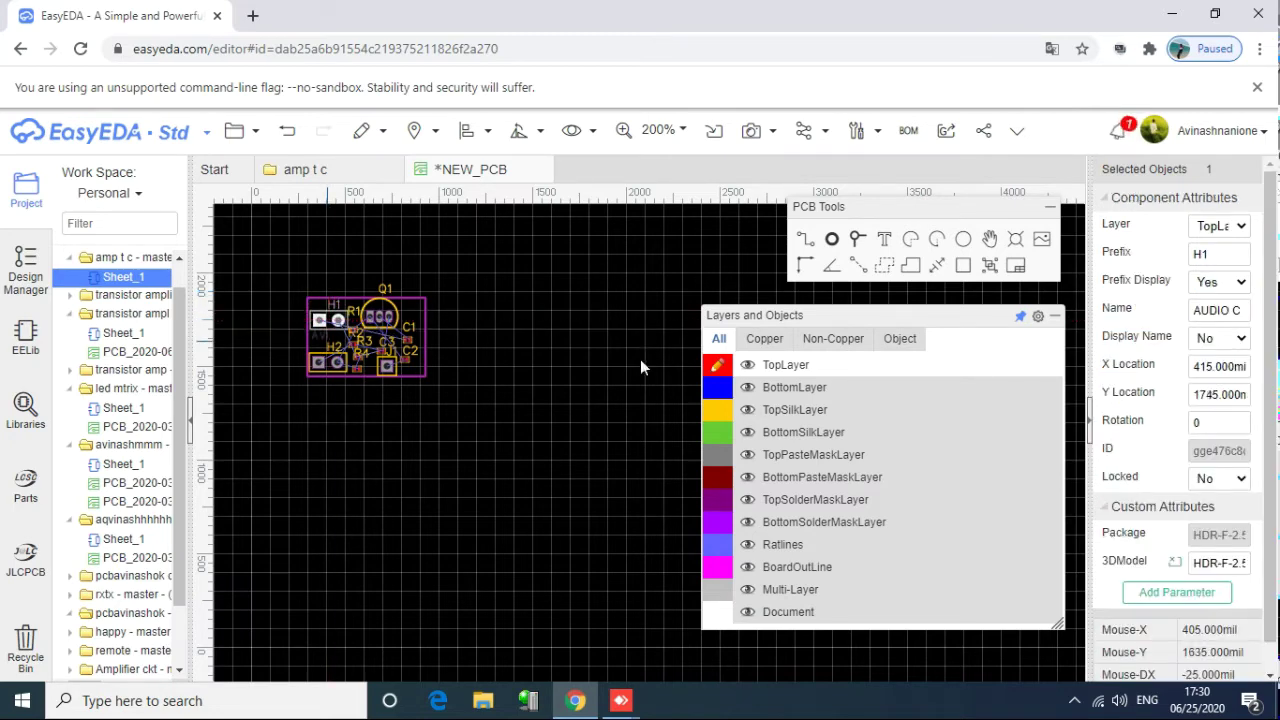
Step: Shift header H2 slightly down inside the board outline, to about X 415, Y 1510 mil
drag(326, 357, 329, 362)
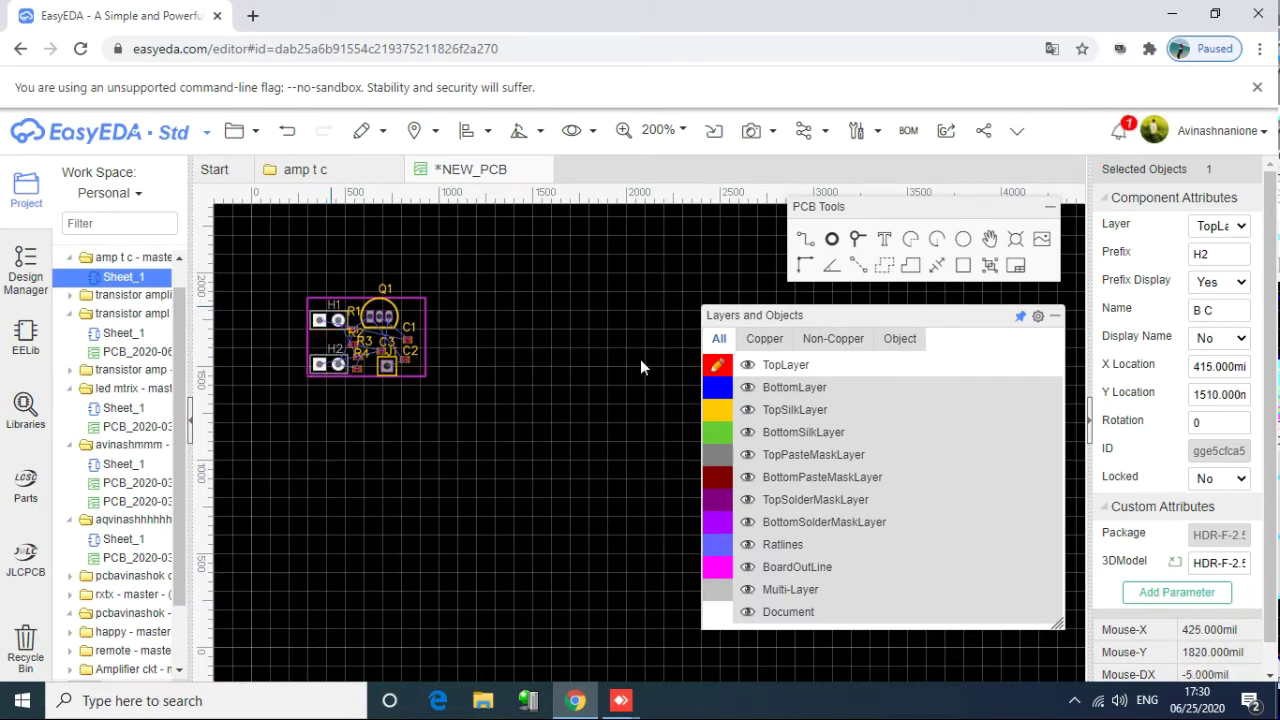
Step: Try to edit header H1's designator text directly on the board
click(332, 308)
double_click(334, 309)
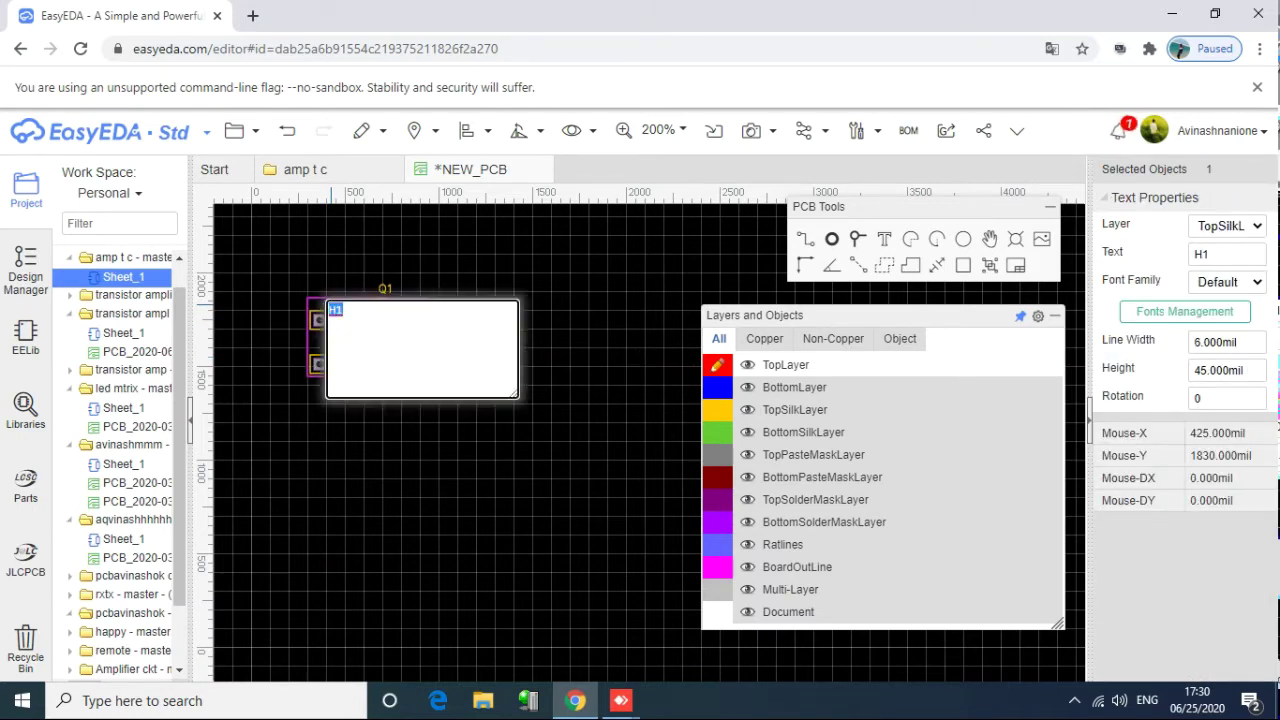
key(BackSpace)
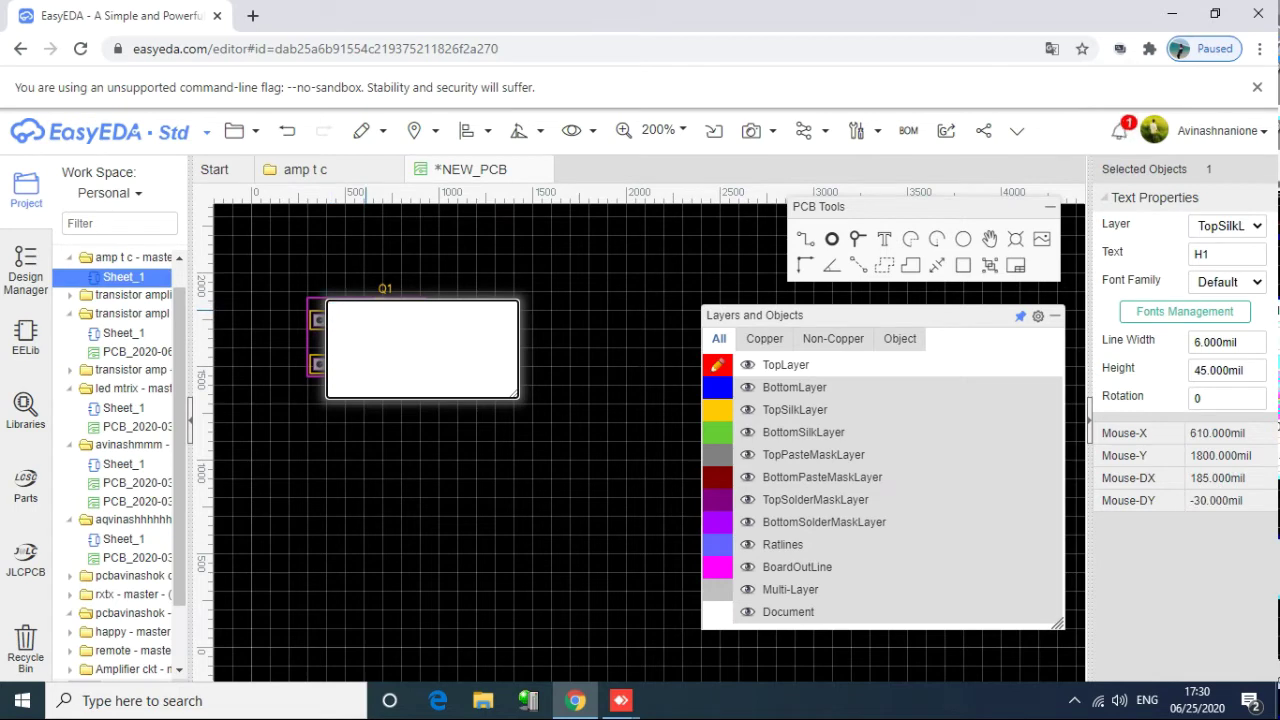
text(H1)
key(Return)
click(337, 352)
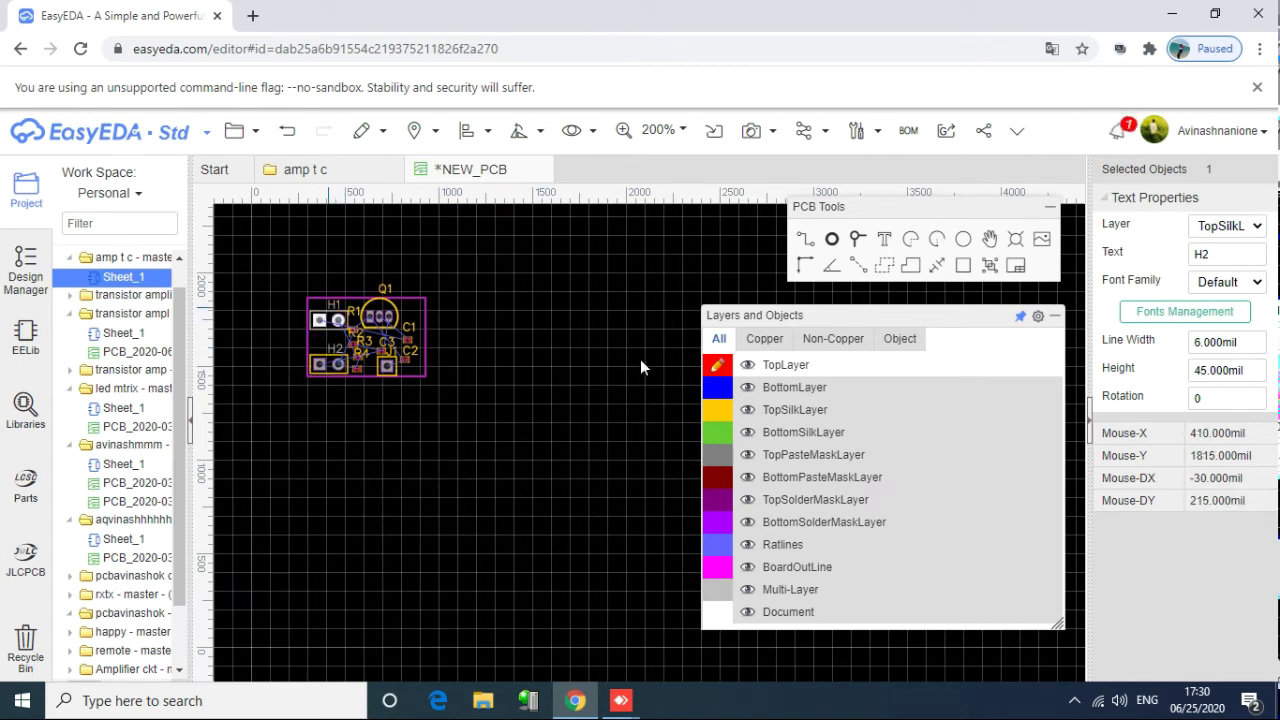
click(334, 304)
double_click(334, 304)
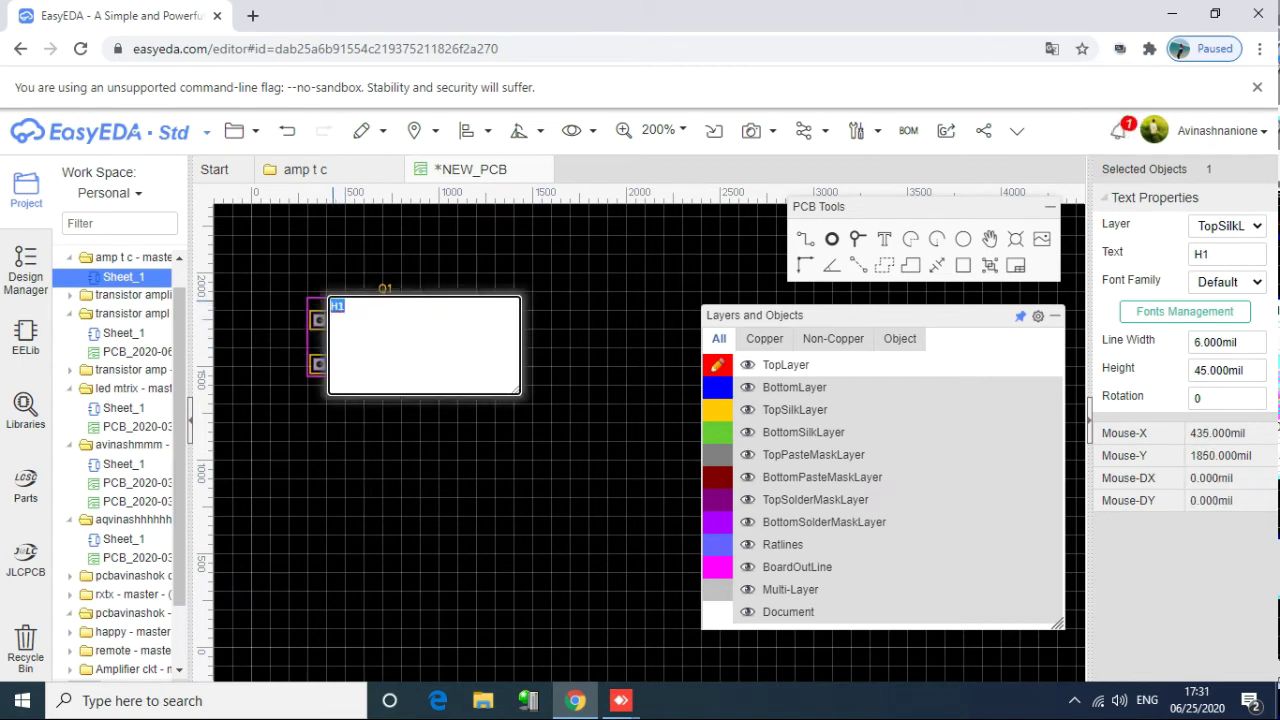
key(BackSpace)
text(H1)
key(Return)
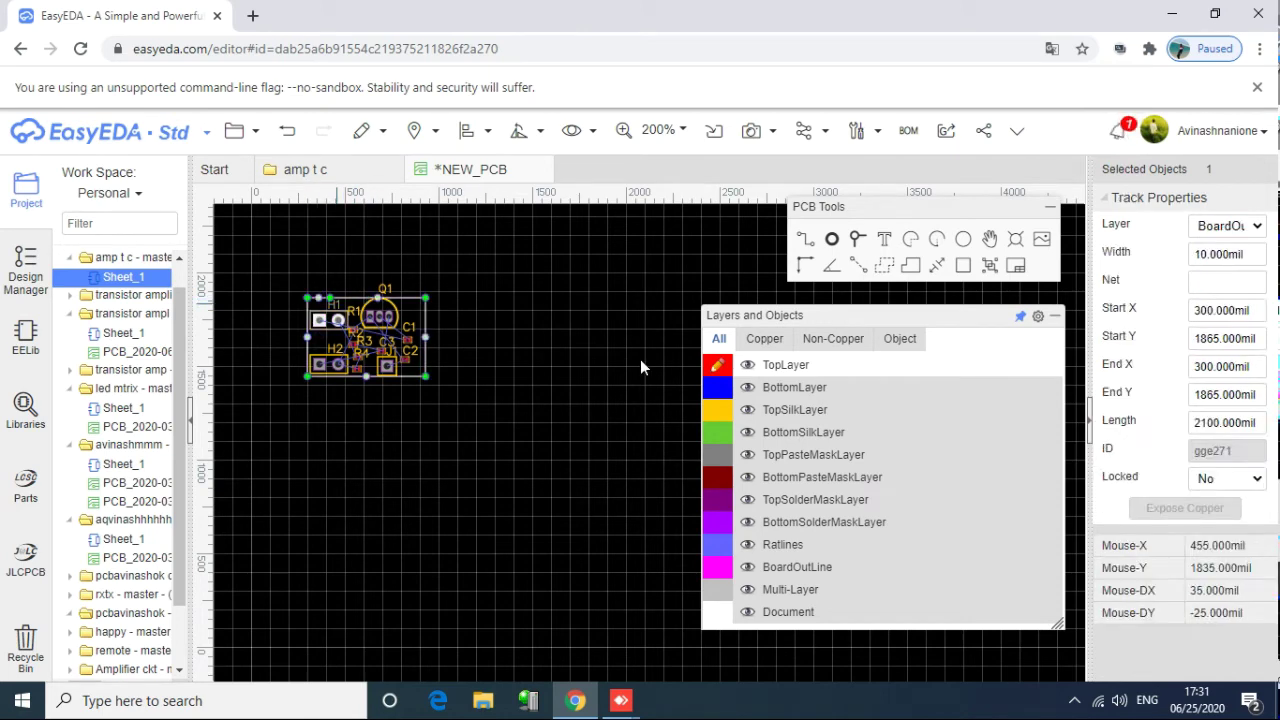
Step: Change header H1's silkscreen label to BC and header H2's label to AC
double_click(336, 305)
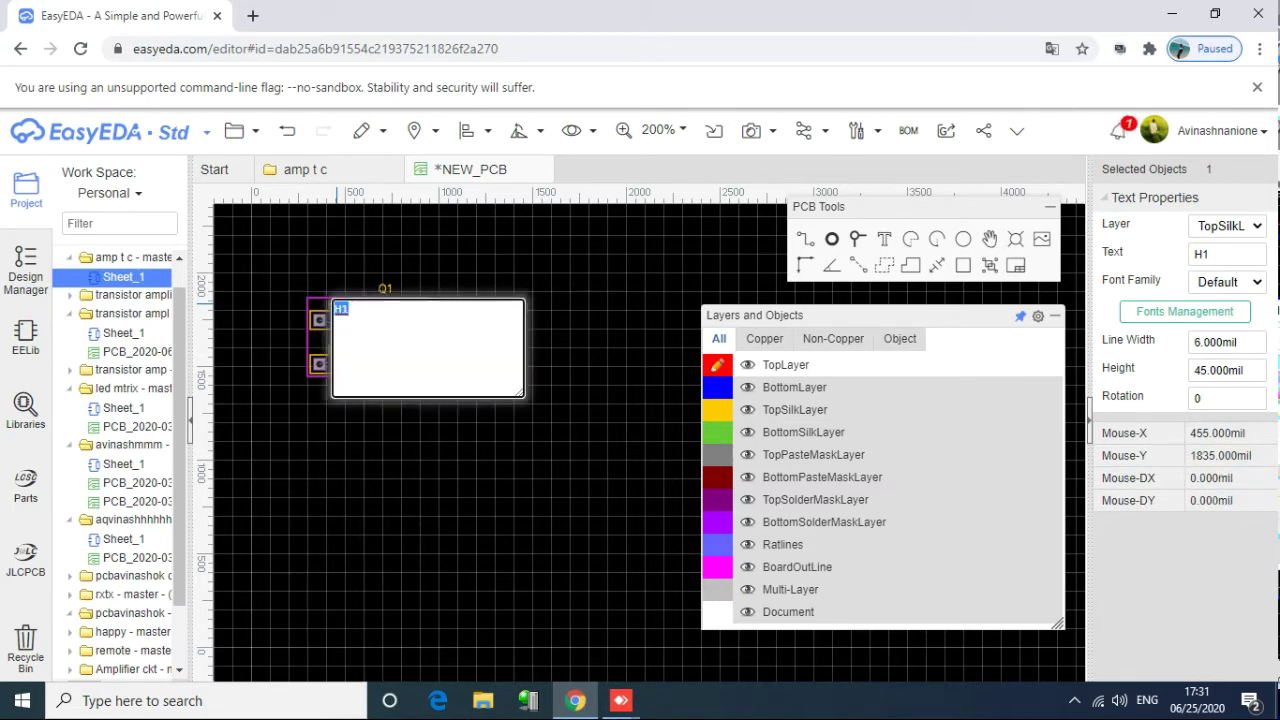
click(1226, 254)
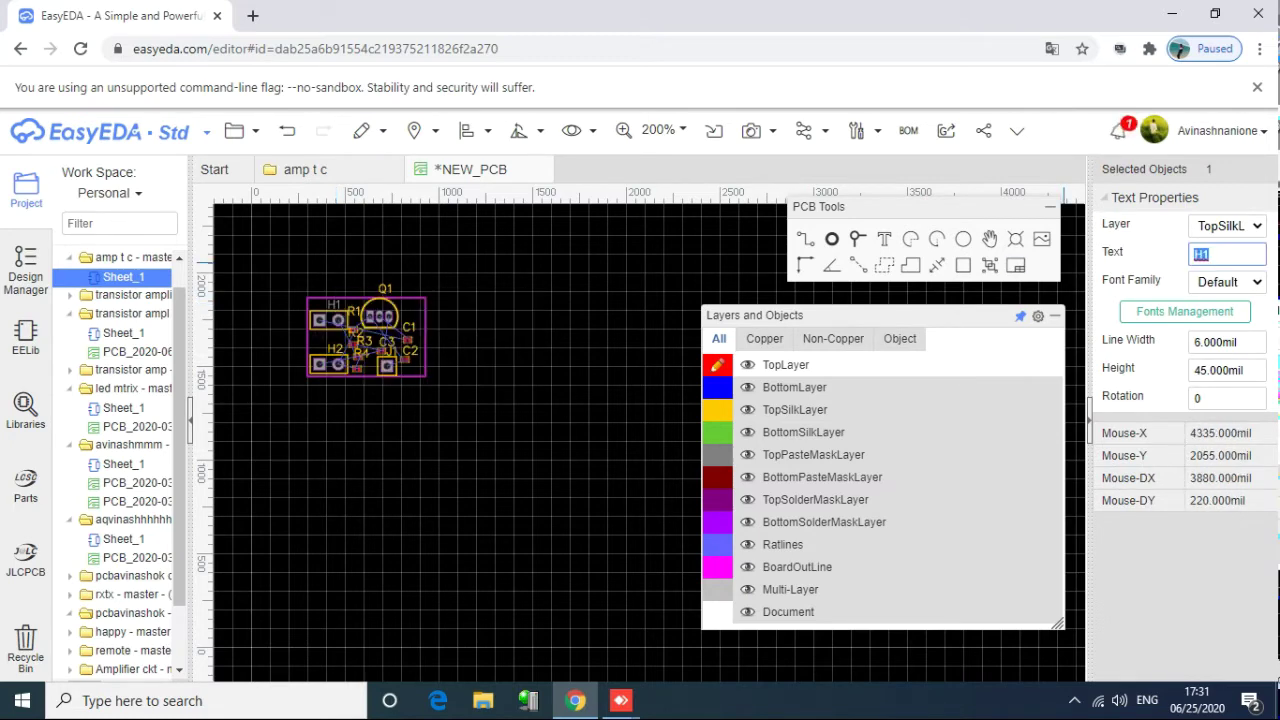
text(BC)
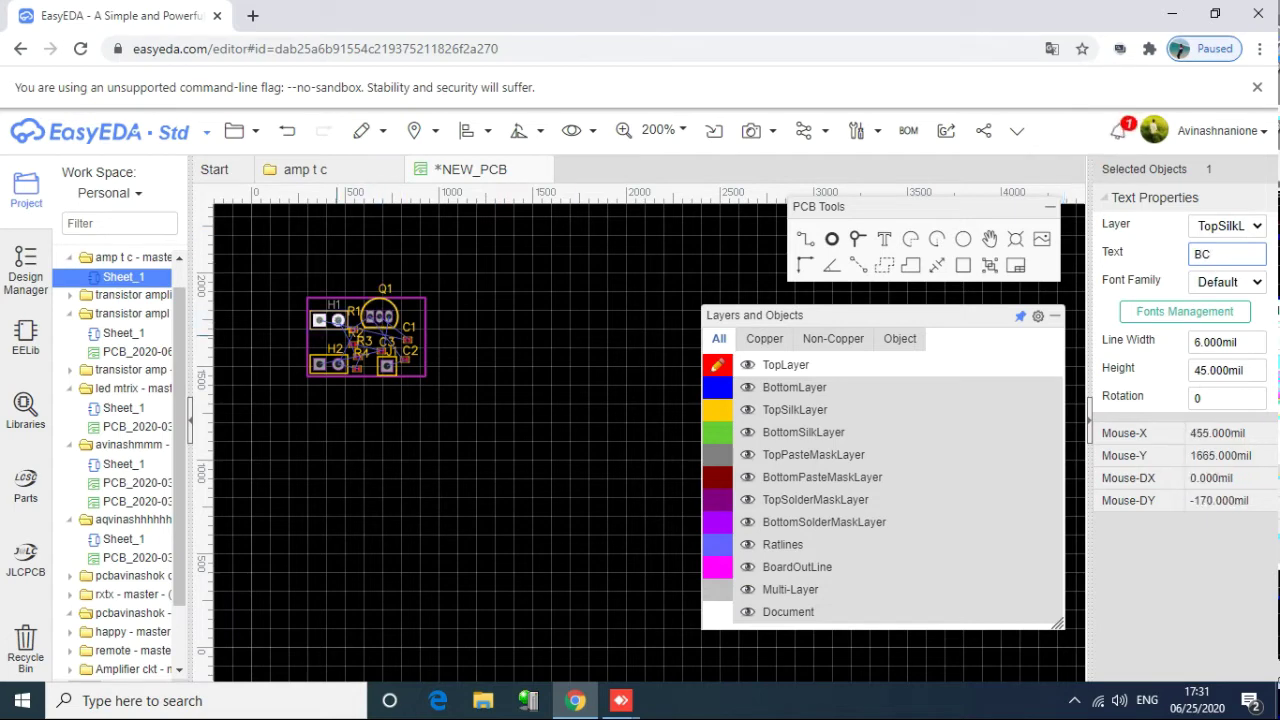
click(335, 348)
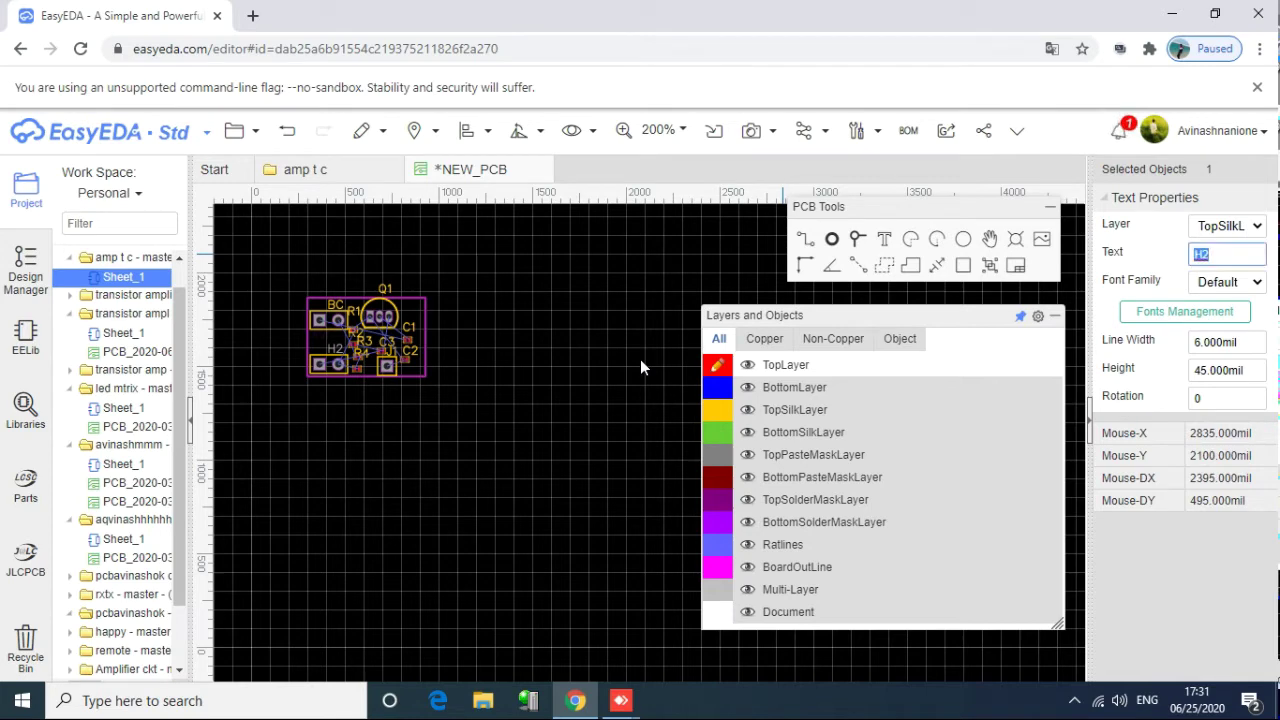
key(BackSpace)
text(AC)
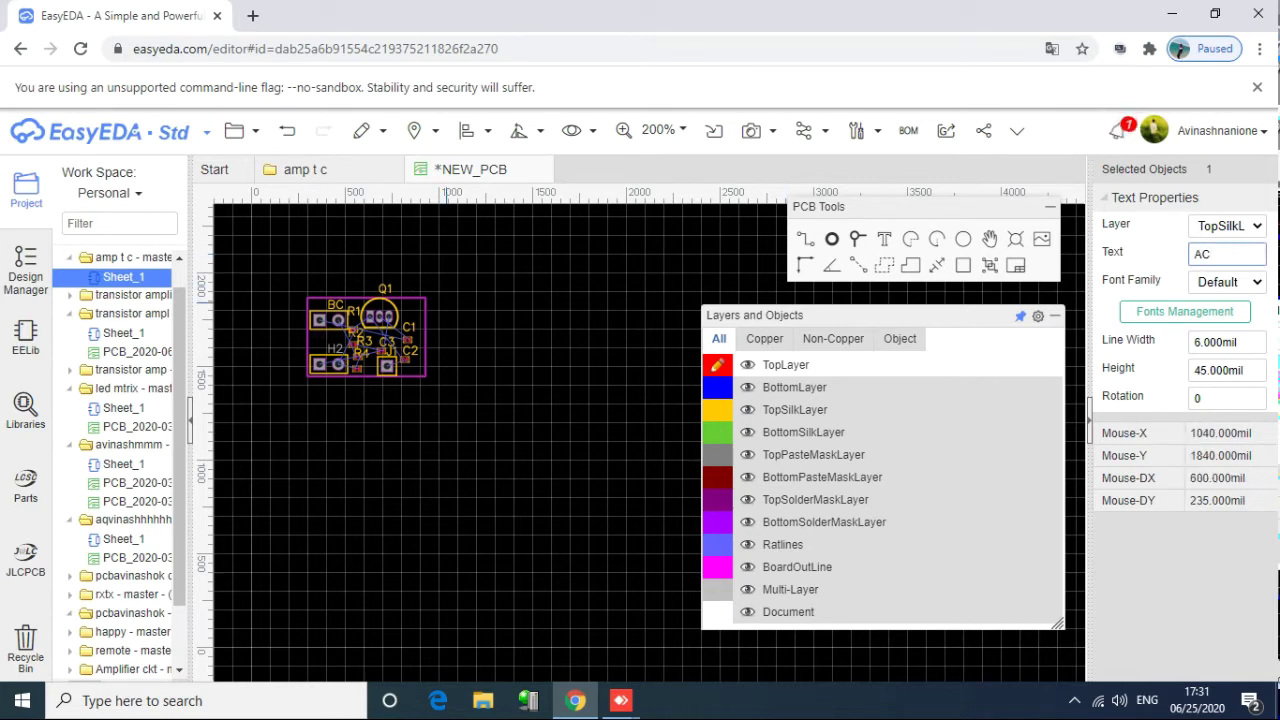
click(395, 318)
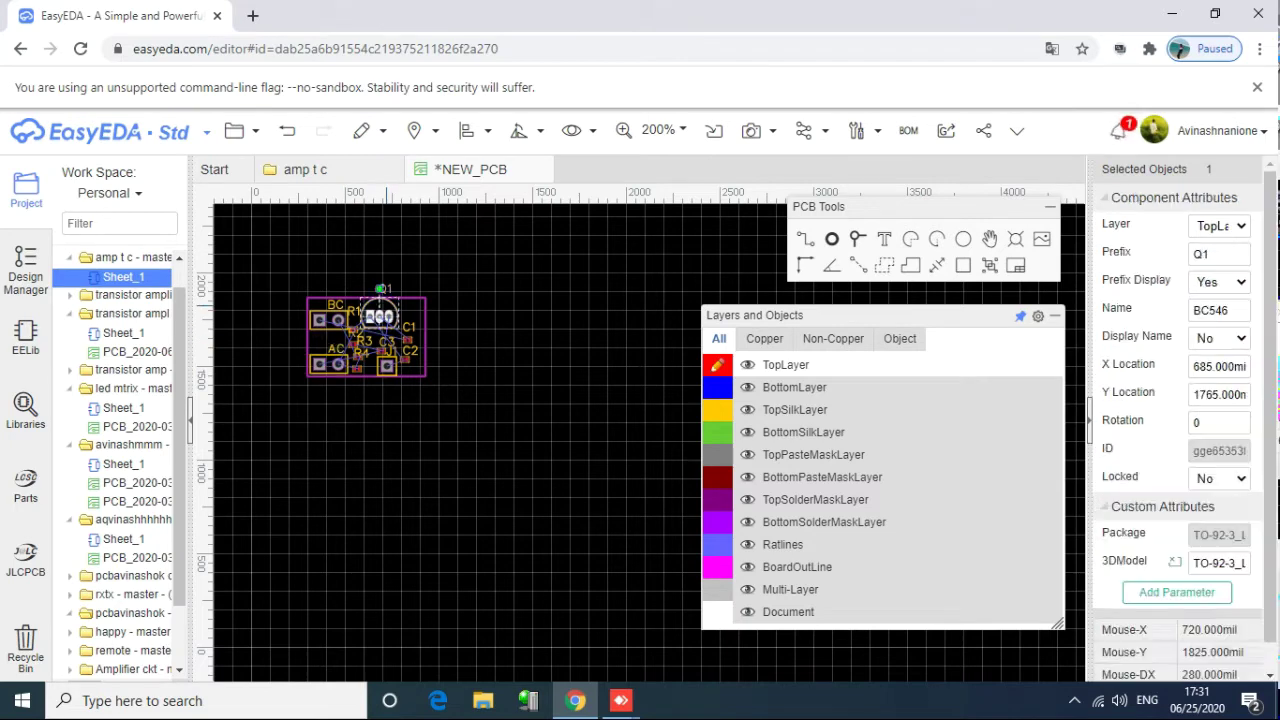
Step: Nudge transistor Q1 inside the board outline to X 700, Y 1750 mil
drag(386, 305, 388, 308)
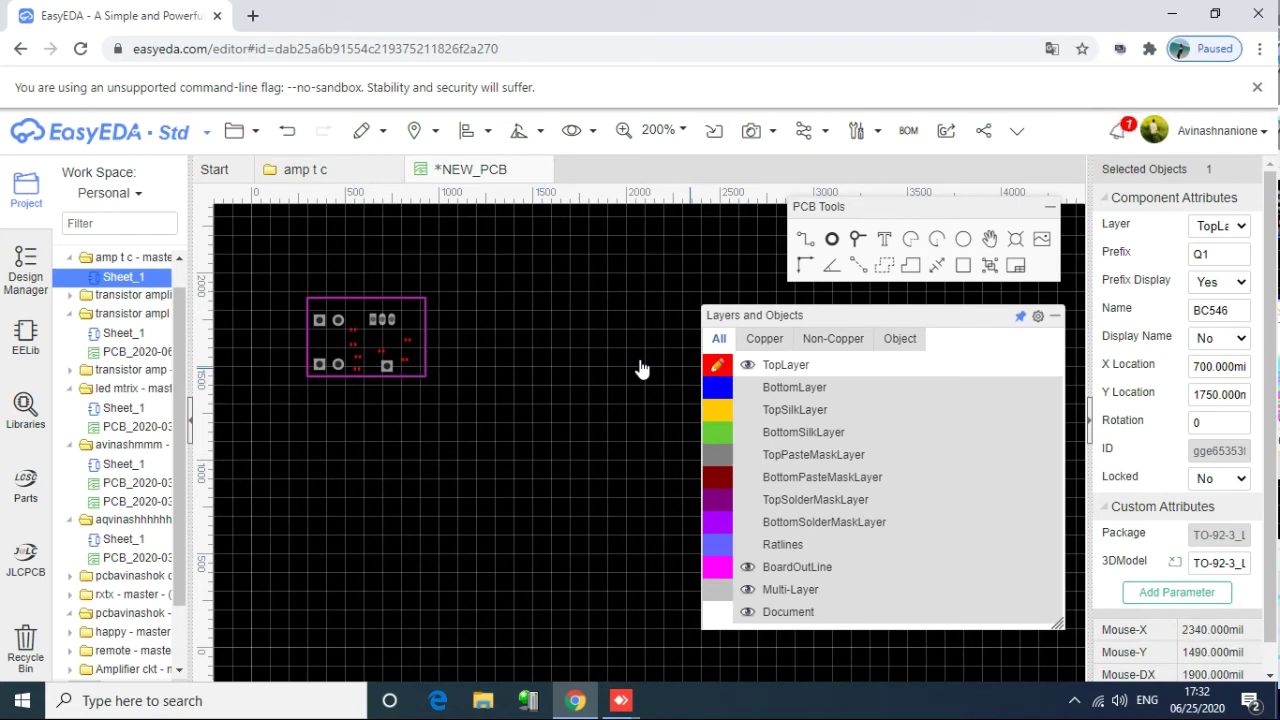
Step: Turn the BottomLayer, TopSilkLayer and BottomSilkLayer visible again, keeping TopLayer as the active layer
click(747, 387)
key(b)
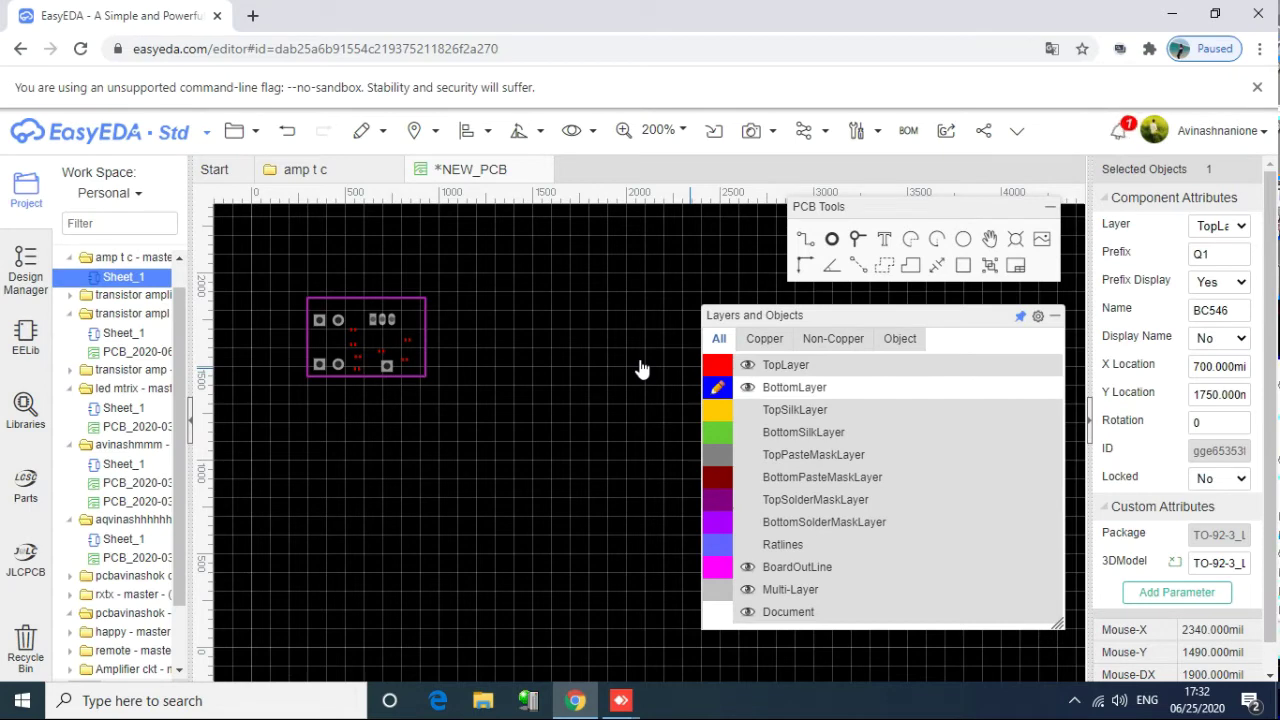
key(t)
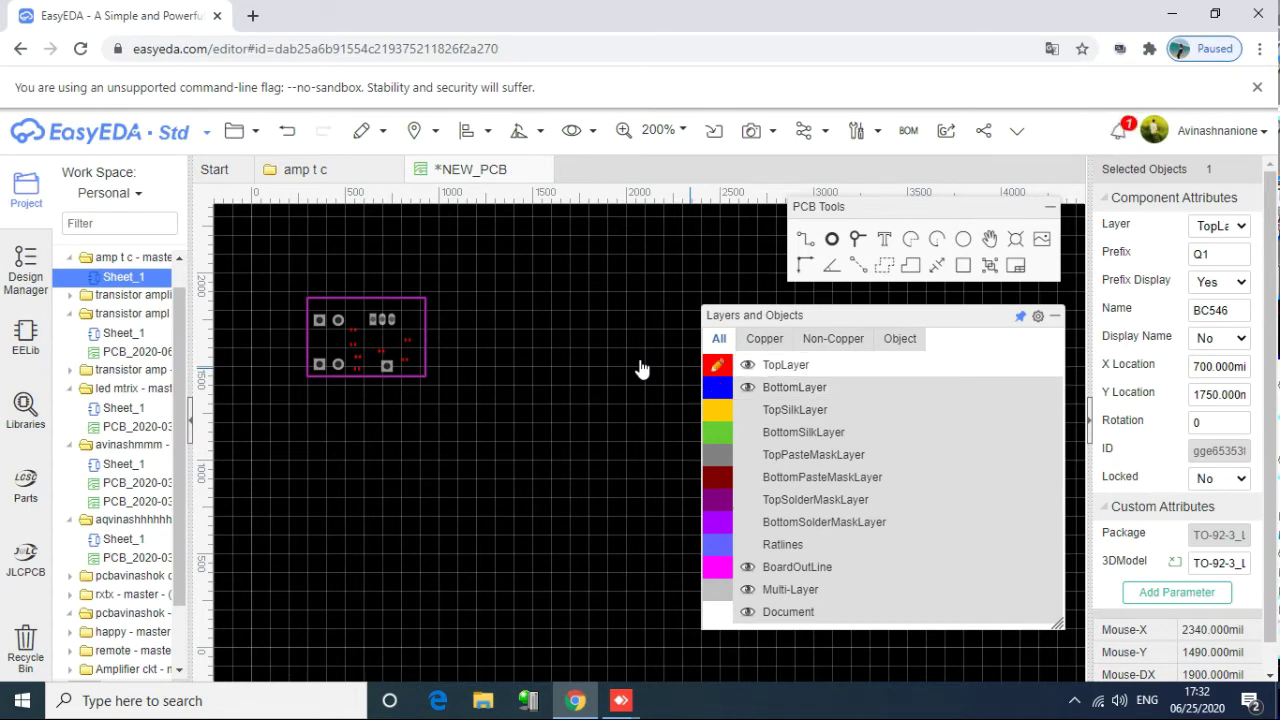
click(747, 409)
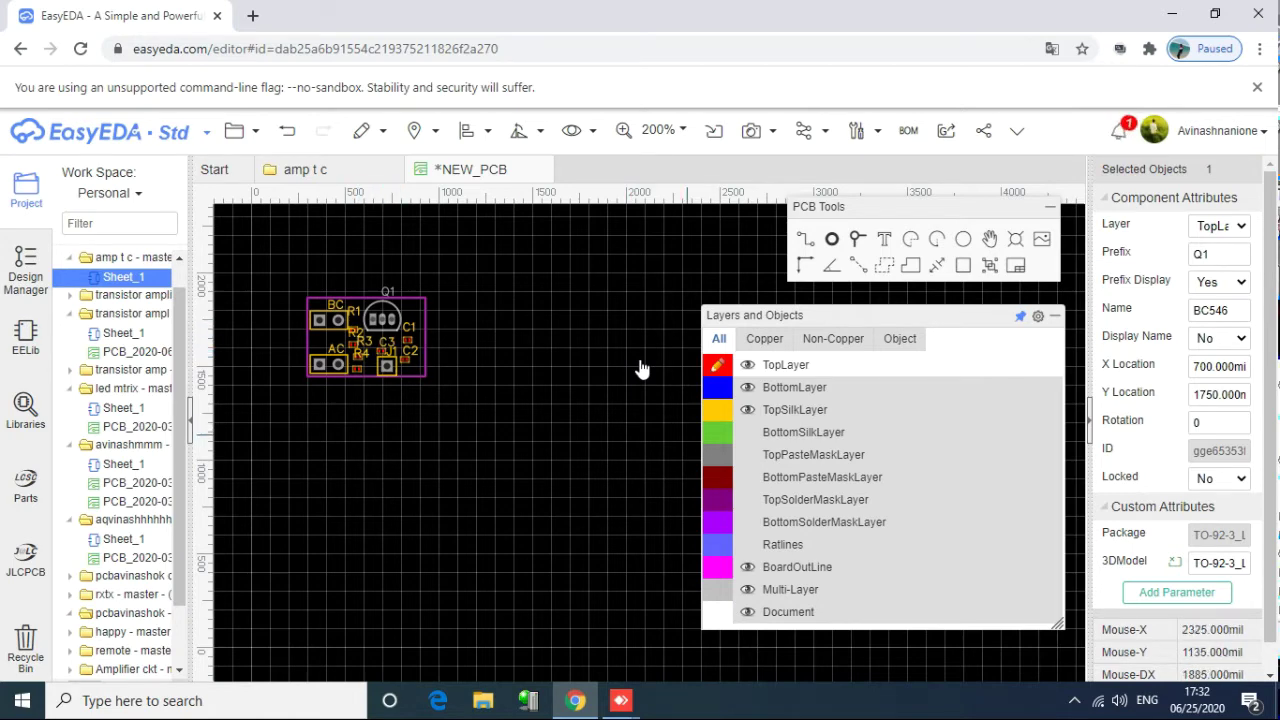
click(747, 432)
Step: Filter the layer list to copper layers and make TopLayer, BottomLayer and Multi-Layer active in turn
click(717, 387)
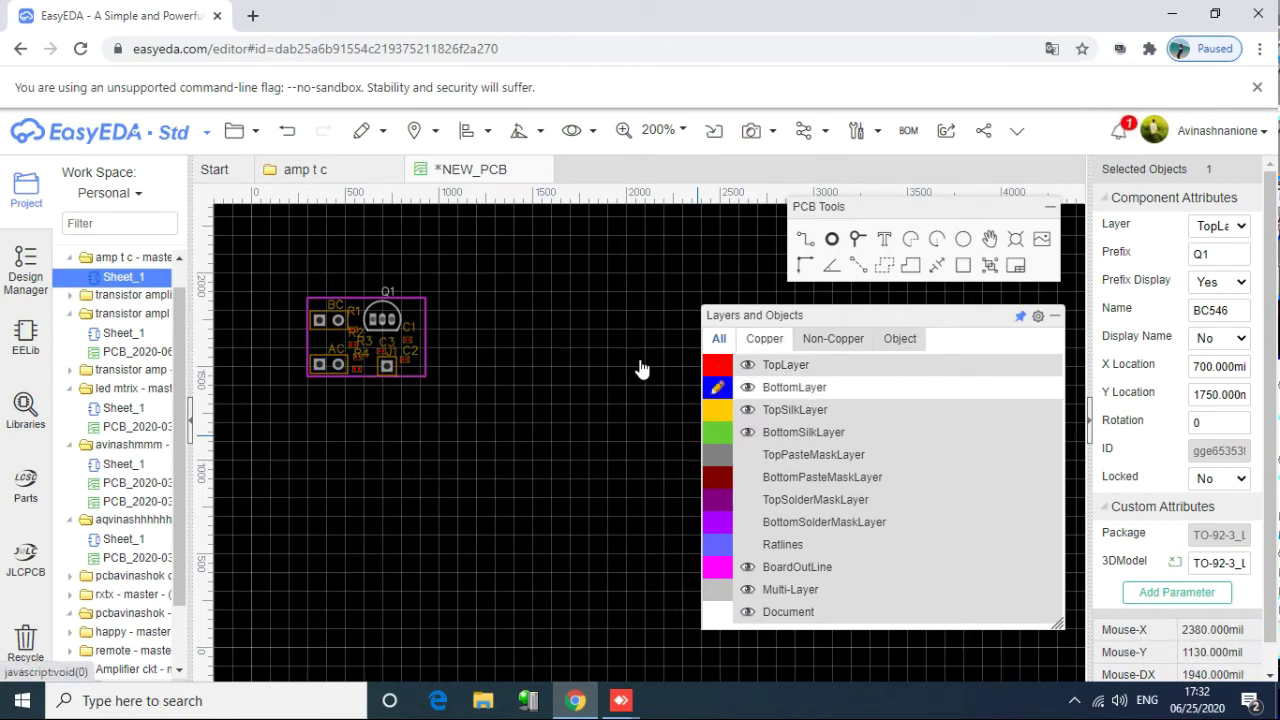
click(764, 338)
click(717, 364)
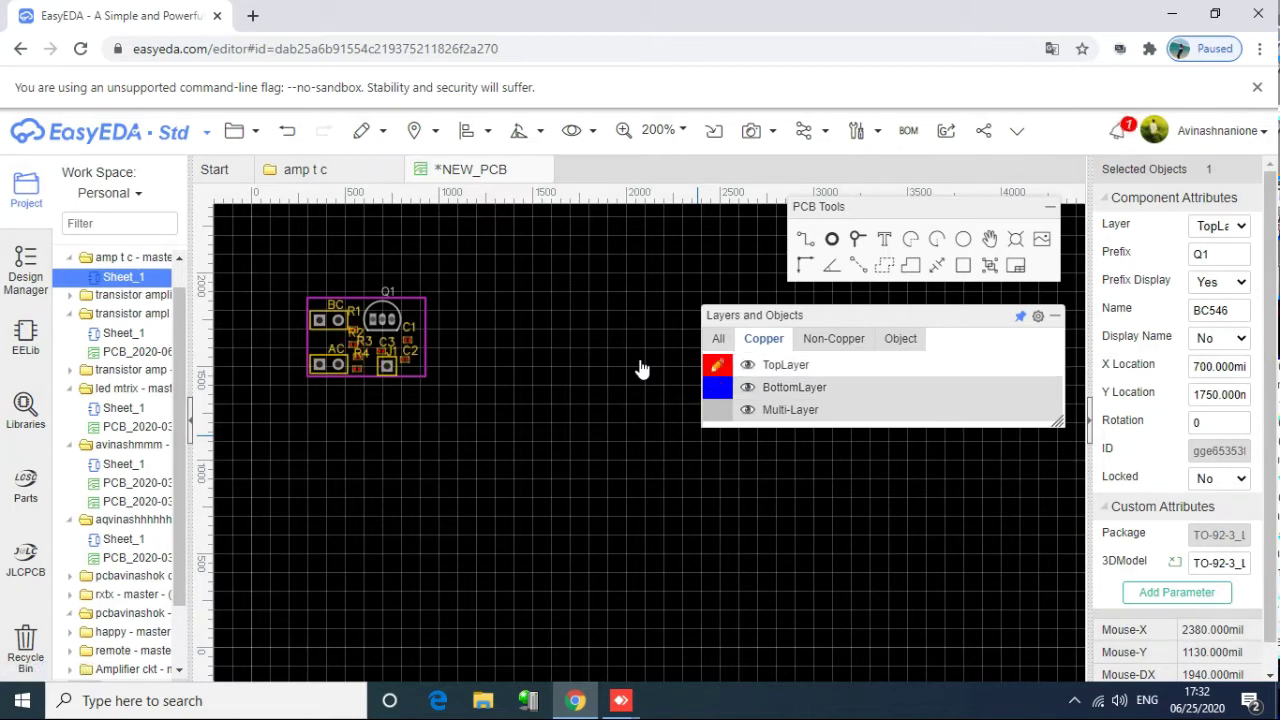
click(717, 387)
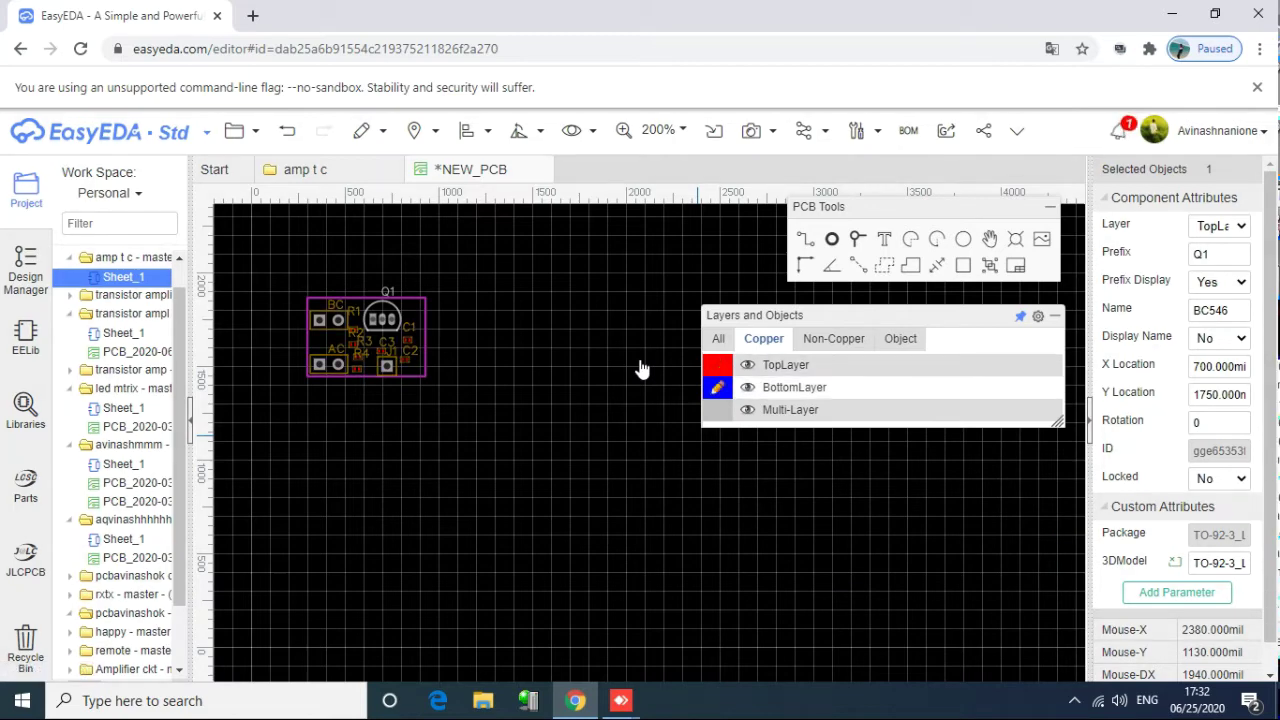
click(717, 409)
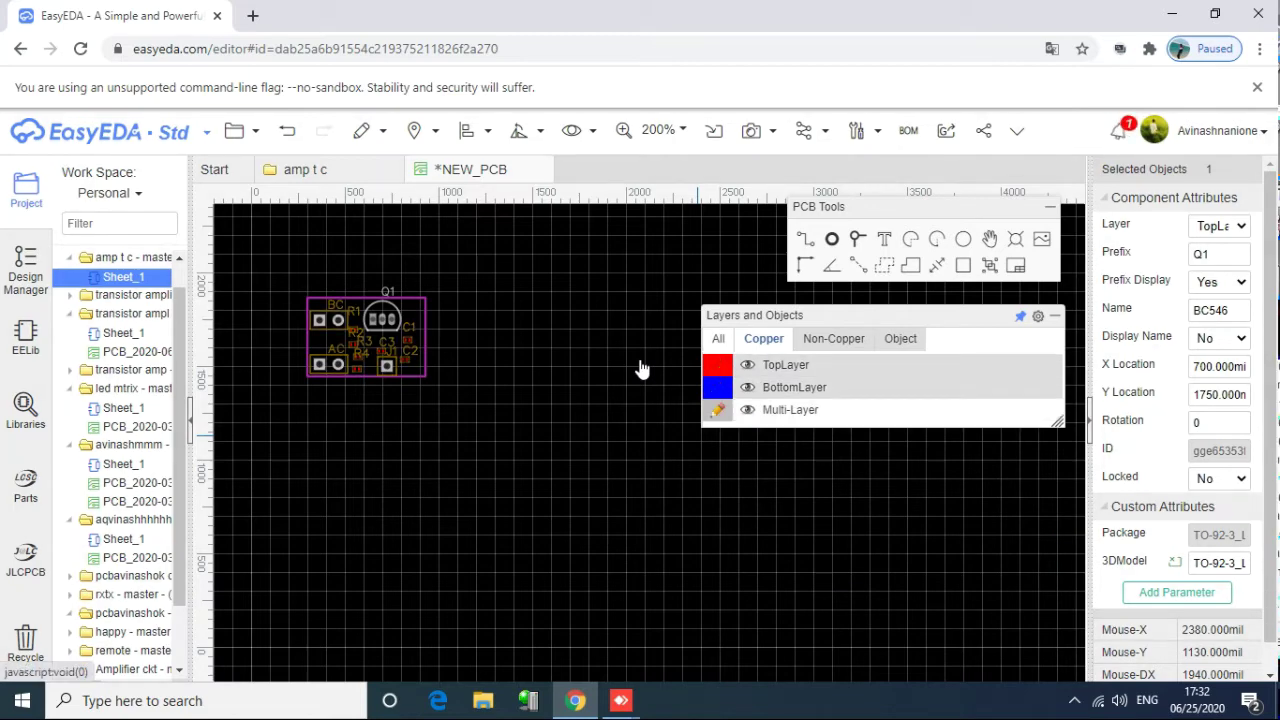
click(718, 338)
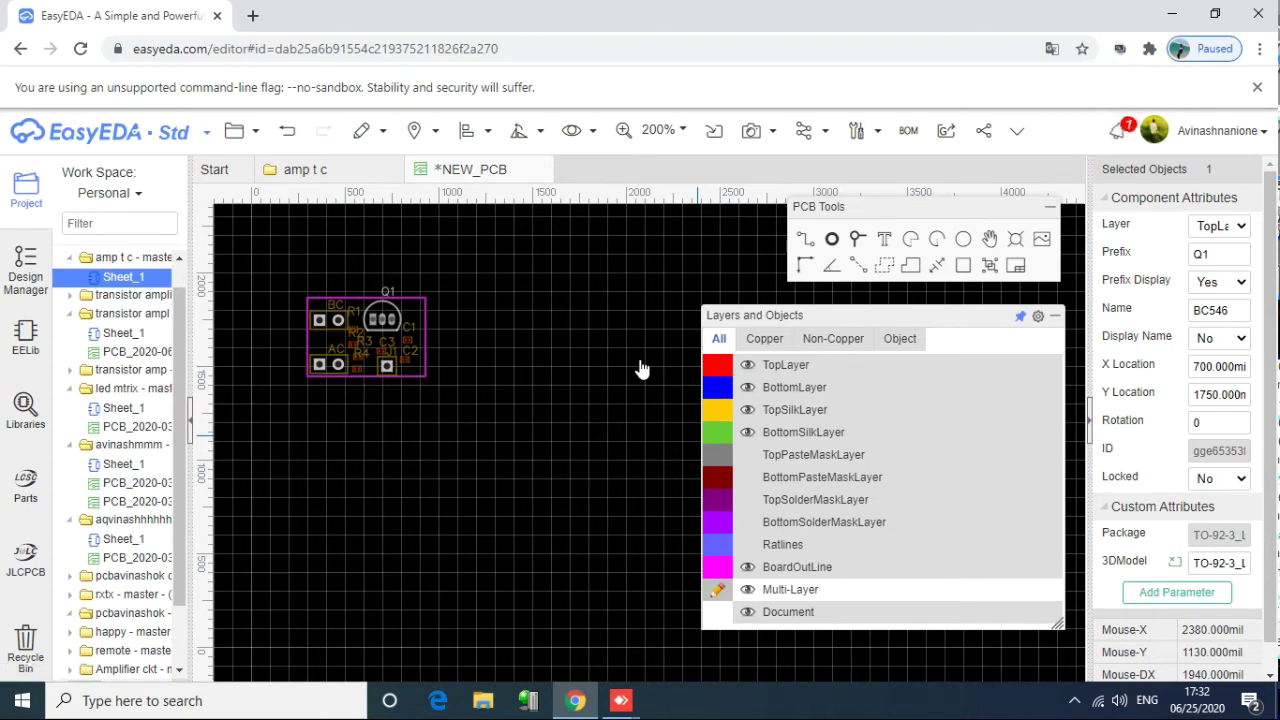
Step: Show the top and bottom paste mask layers, both solder mask layers and the ratlines again
click(747, 454)
click(747, 477)
click(747, 499)
click(747, 521)
click(747, 544)
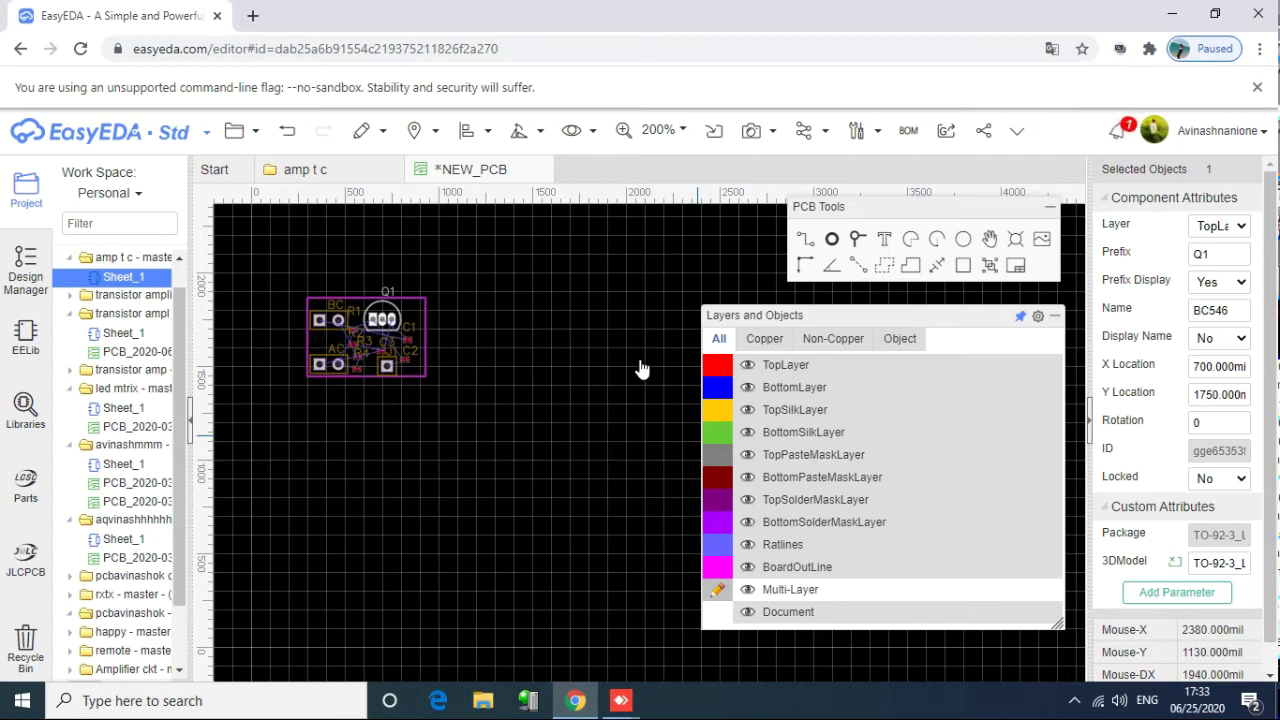
Step: Toggle the visibility of both solder mask layers off and on, and try each one as the active layer
click(747, 521)
click(747, 521)
click(747, 499)
click(747, 499)
click(815, 499)
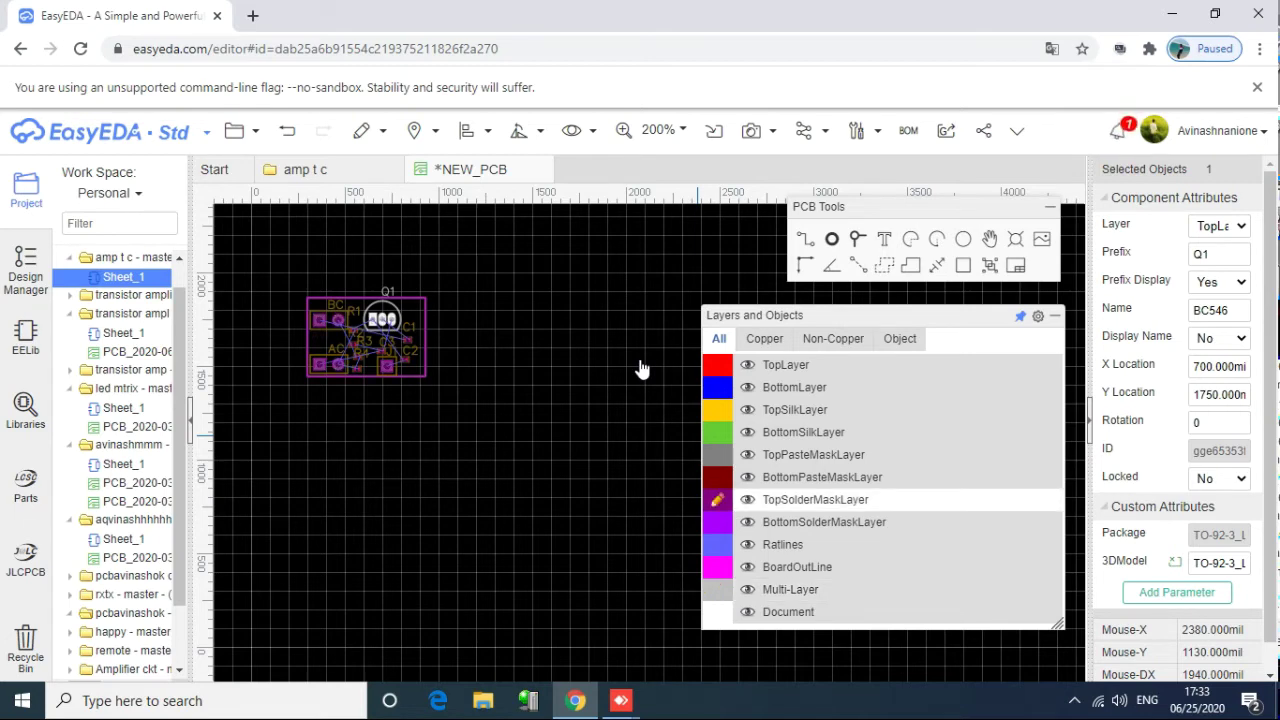
click(823, 522)
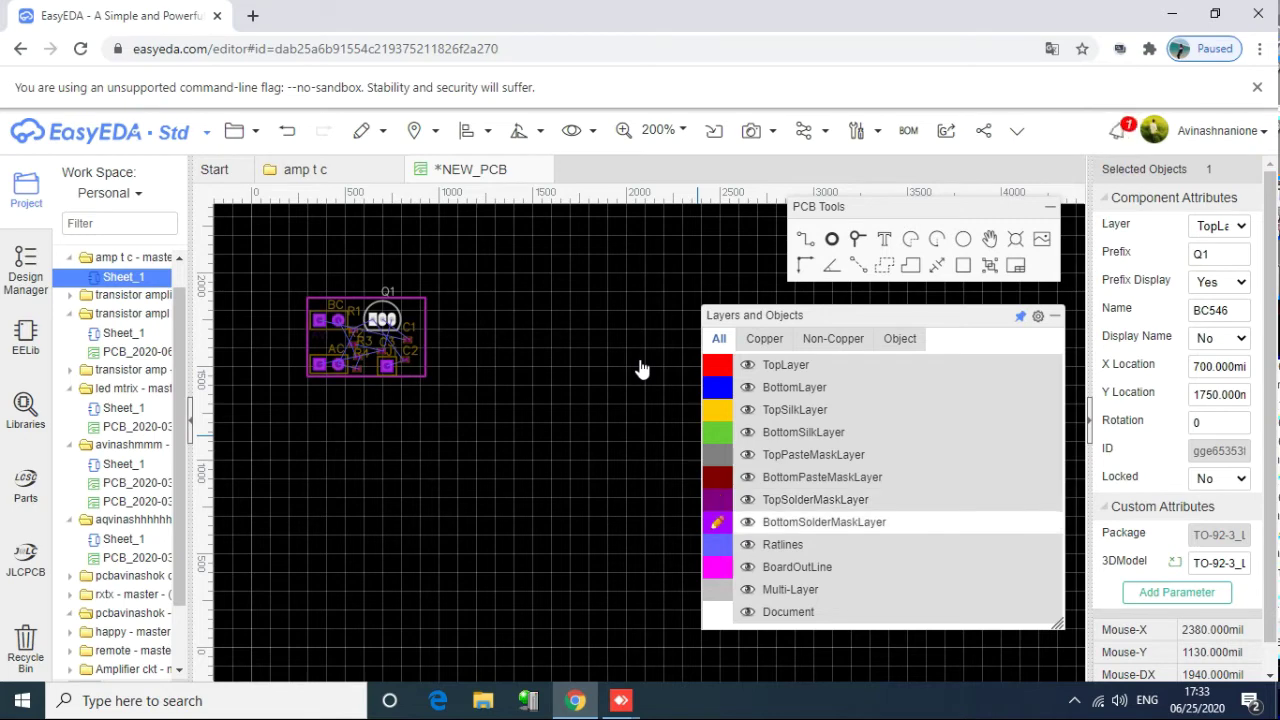
click(815, 499)
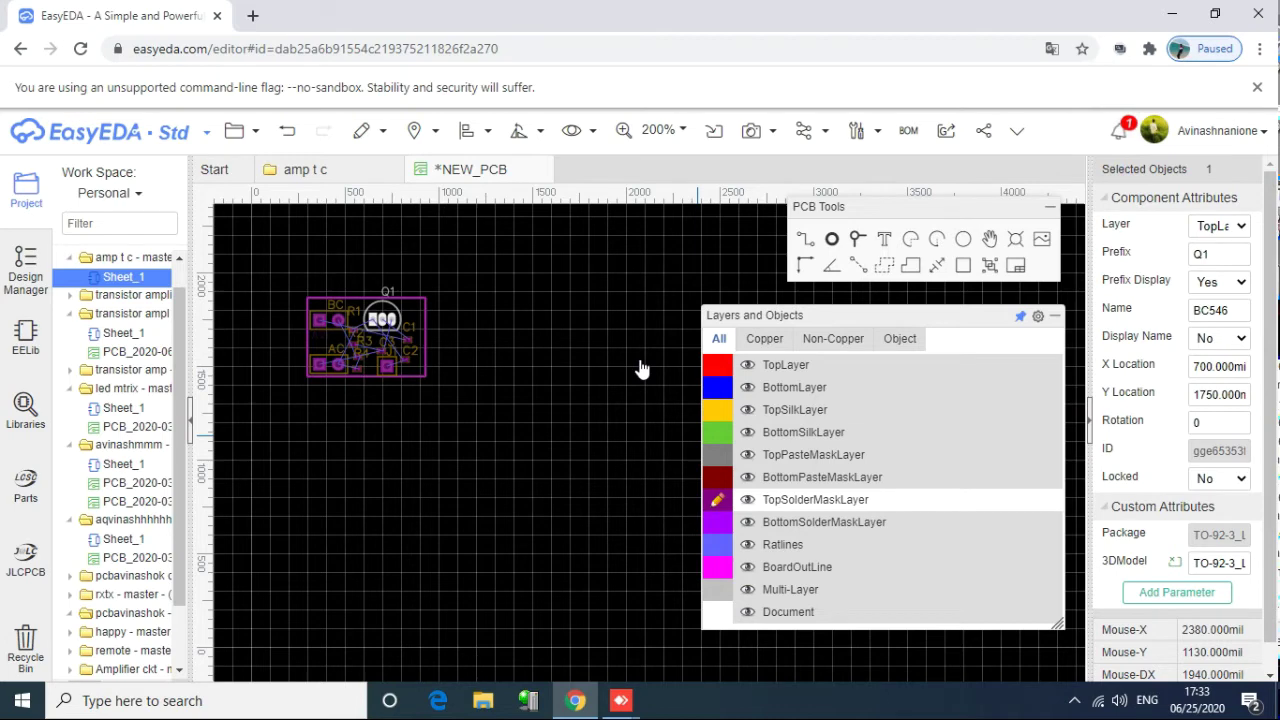
Step: Make TopLayer the active layer and collapse the list of layers and objects
click(717, 365)
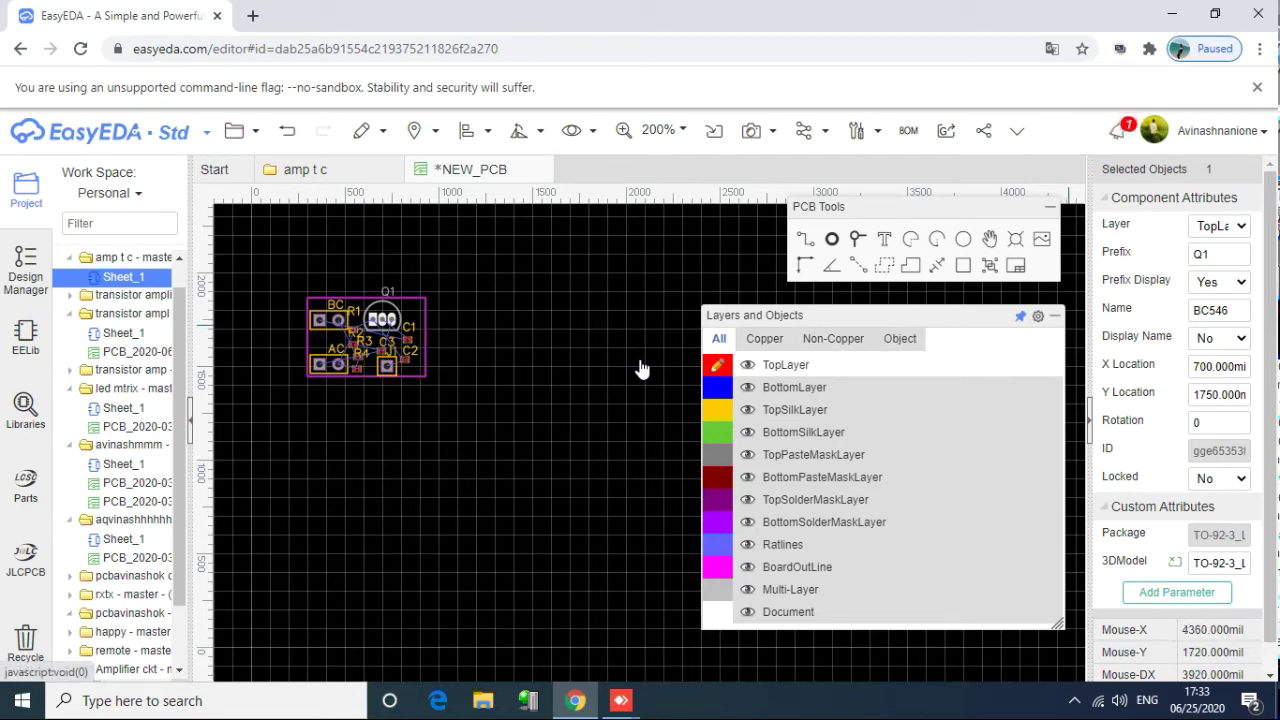
click(1054, 315)
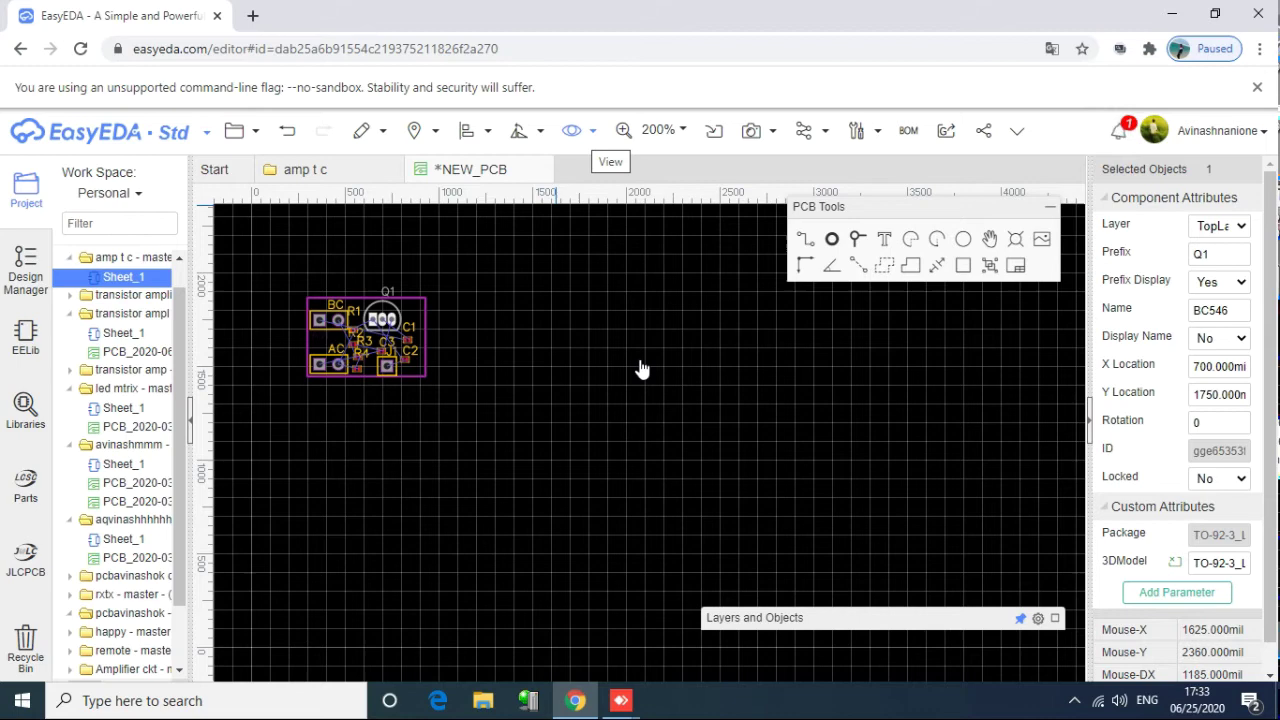
Step: Examine the designators and pads of resistors R2, R3 and R4 on the board at 500% zoom
key(Down)
key(Down)
key(Down)
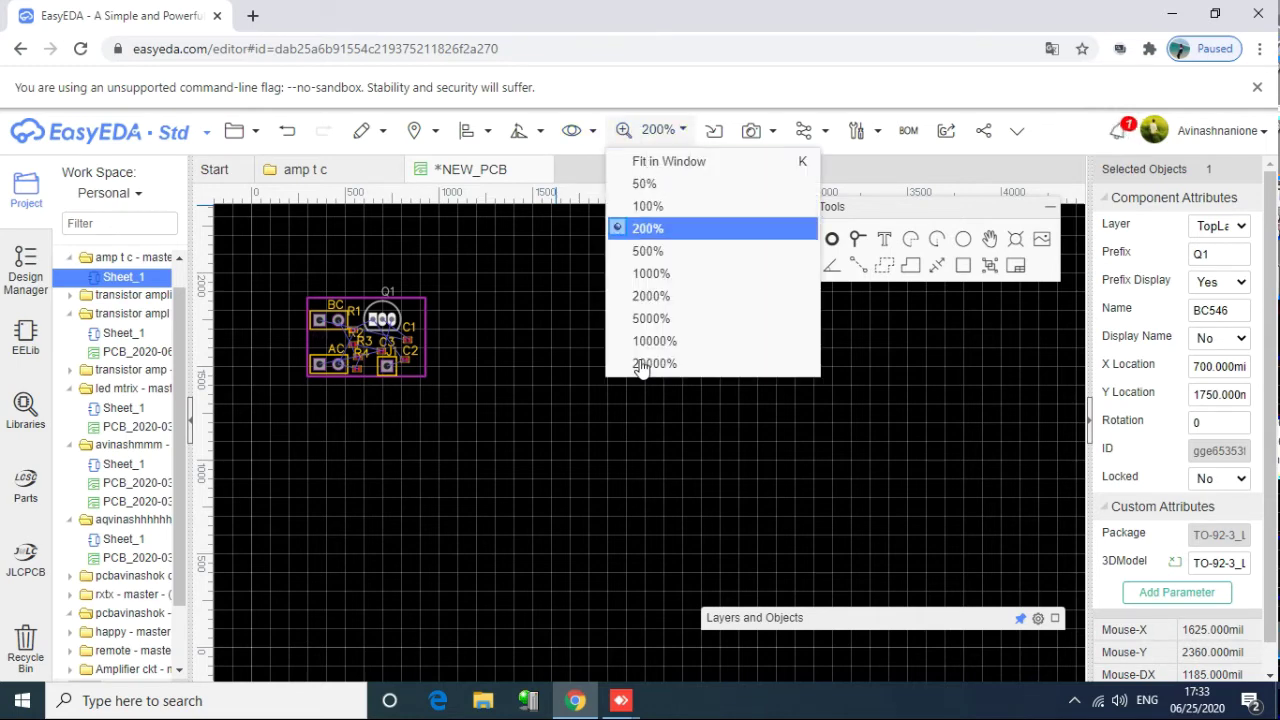
key(Return)
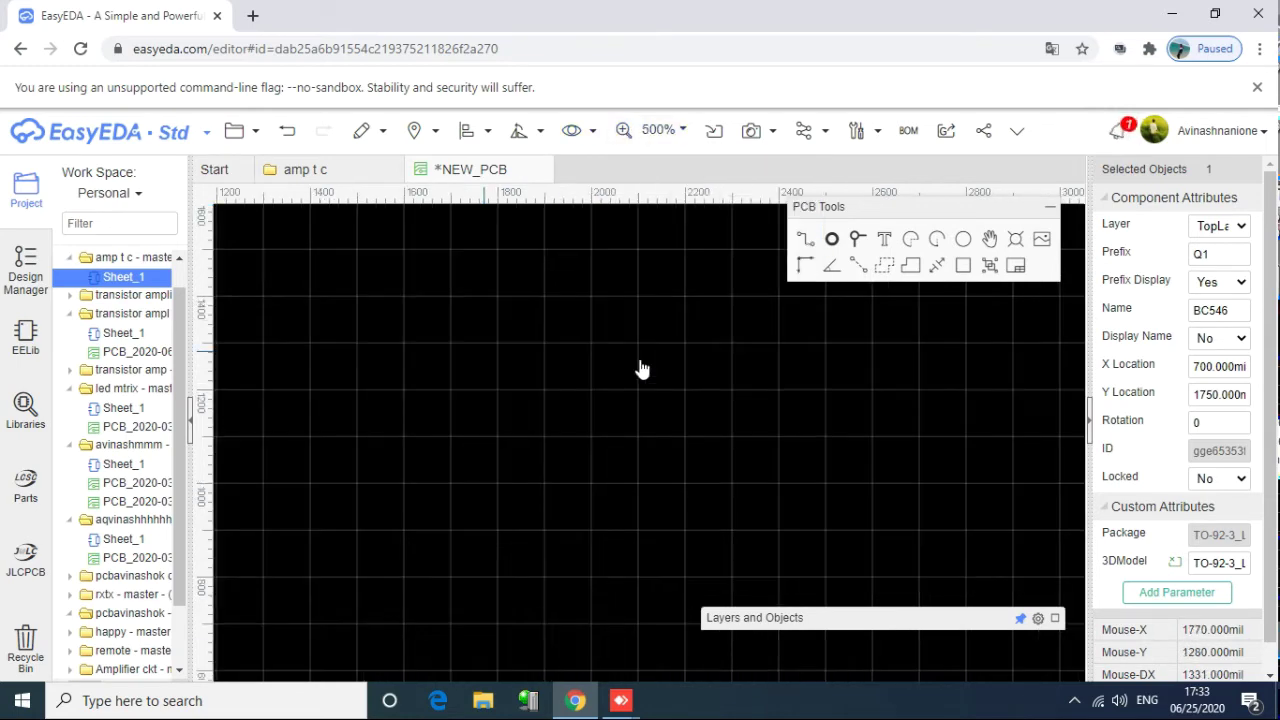
click(642, 369)
key(Left)
key(Left)
key(Left)
key(Left)
key(Left)
key(Left)
key(Left)
key(Left)
key(Left)
key(Left)
key(Left)
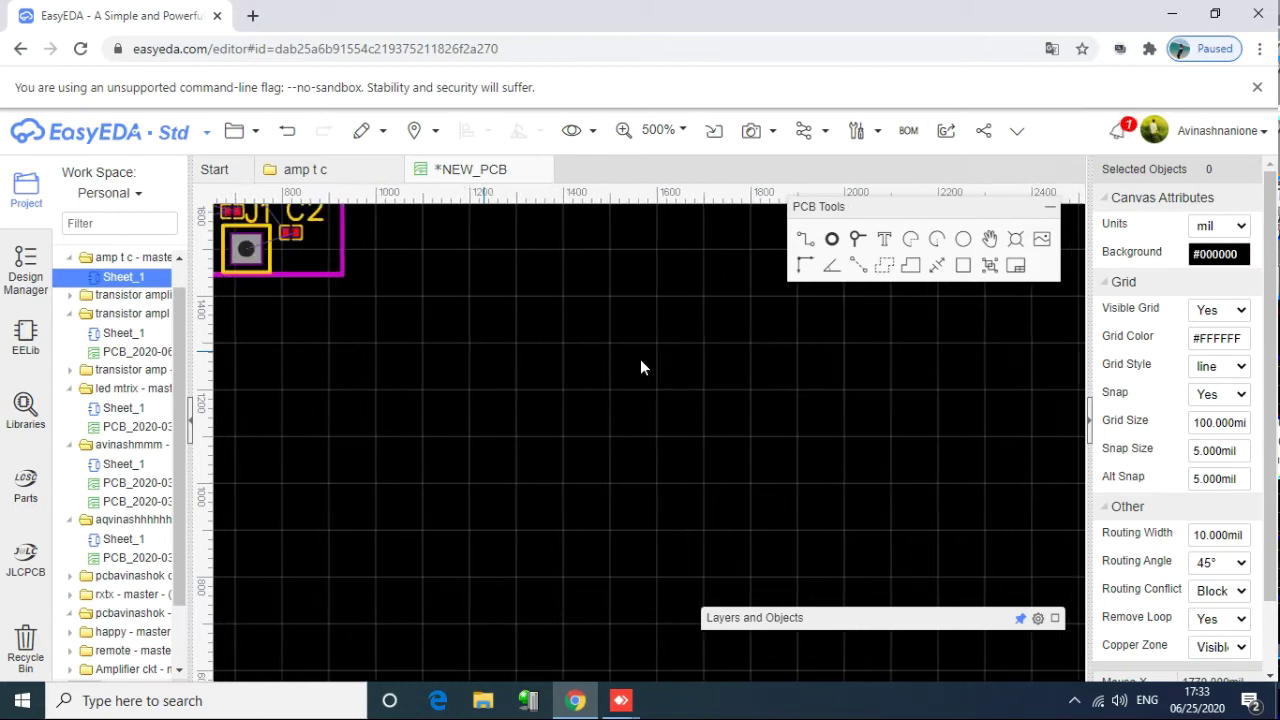
key(Up)
key(Up)
key(Up)
key(Up)
key(Up)
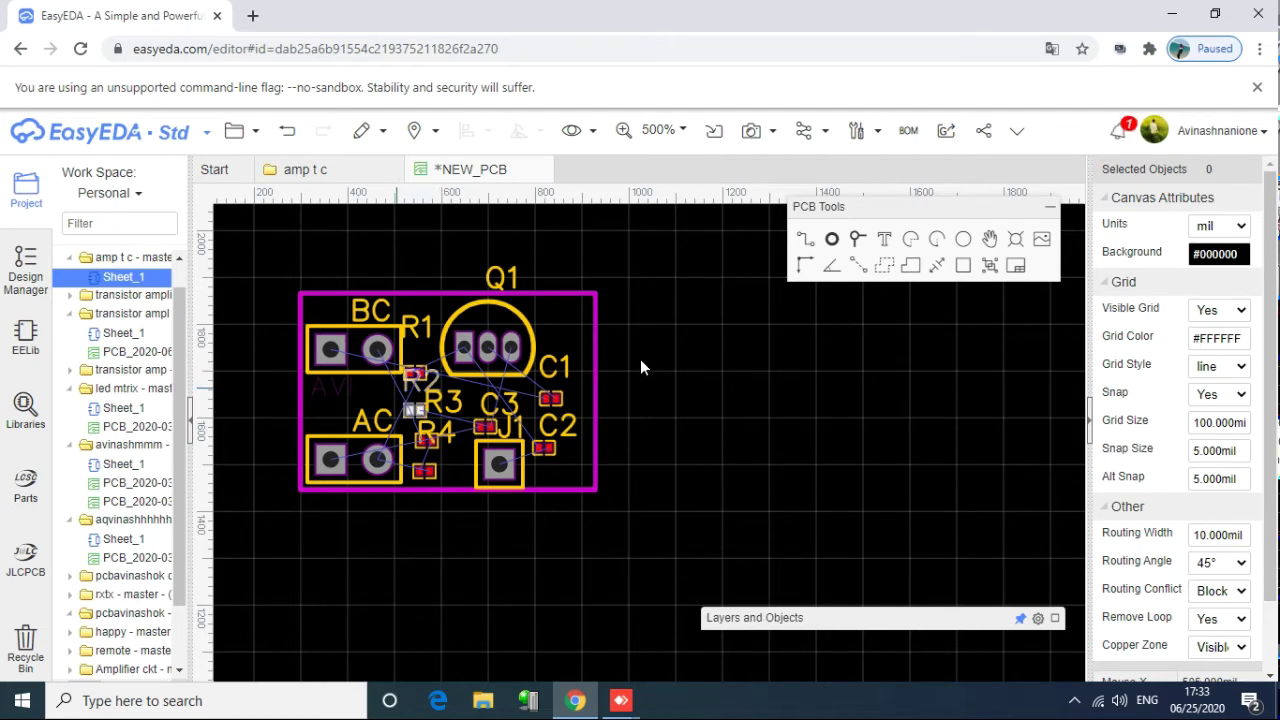
click(405, 386)
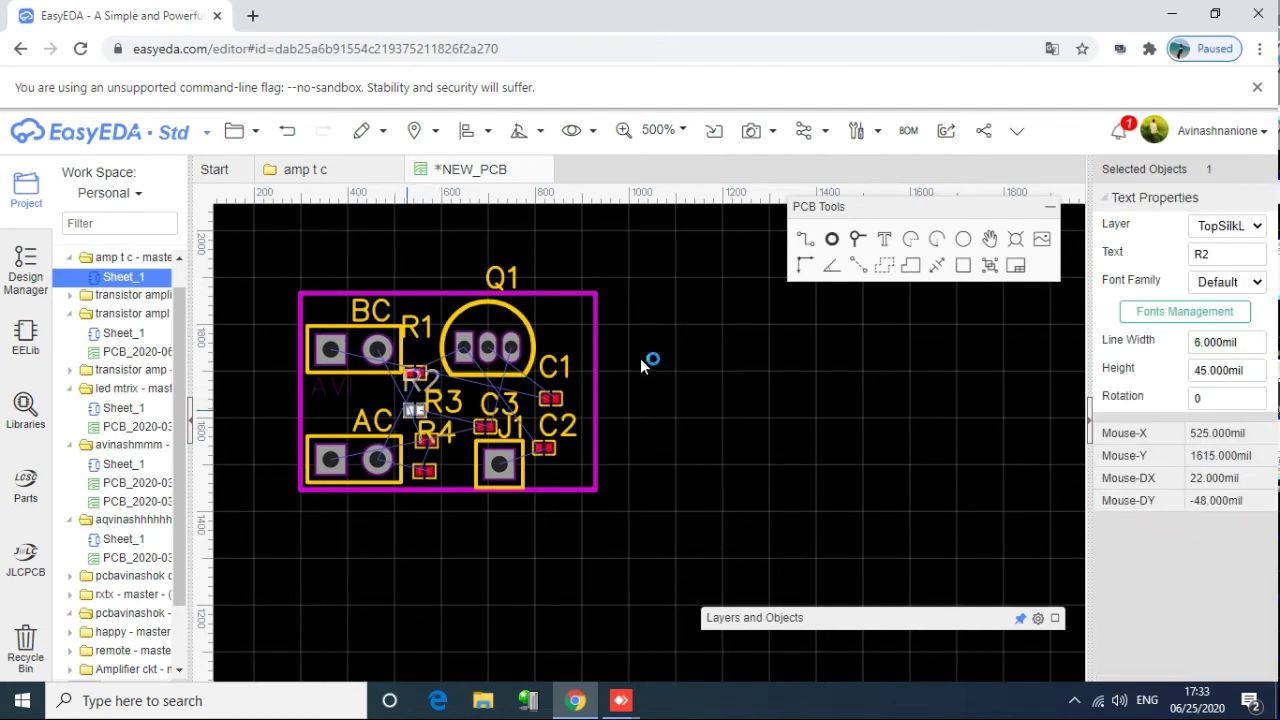
click(441, 407)
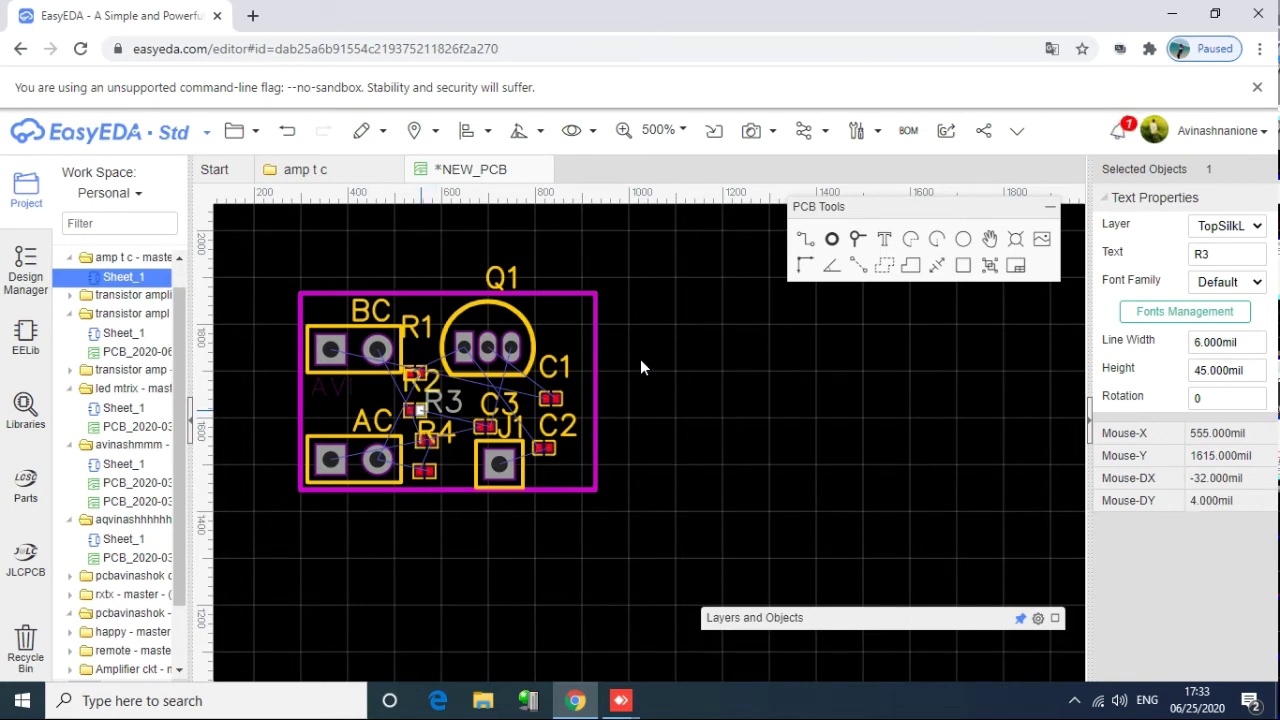
click(419, 409)
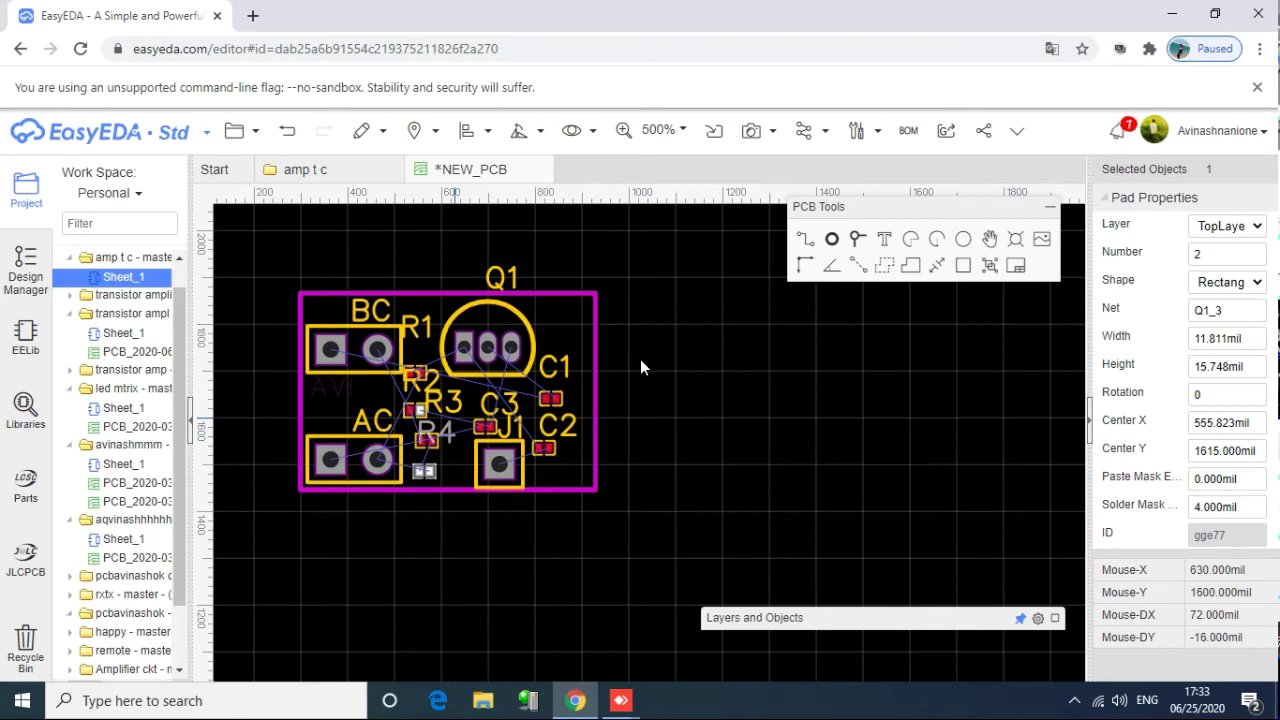
click(438, 432)
click(640, 359)
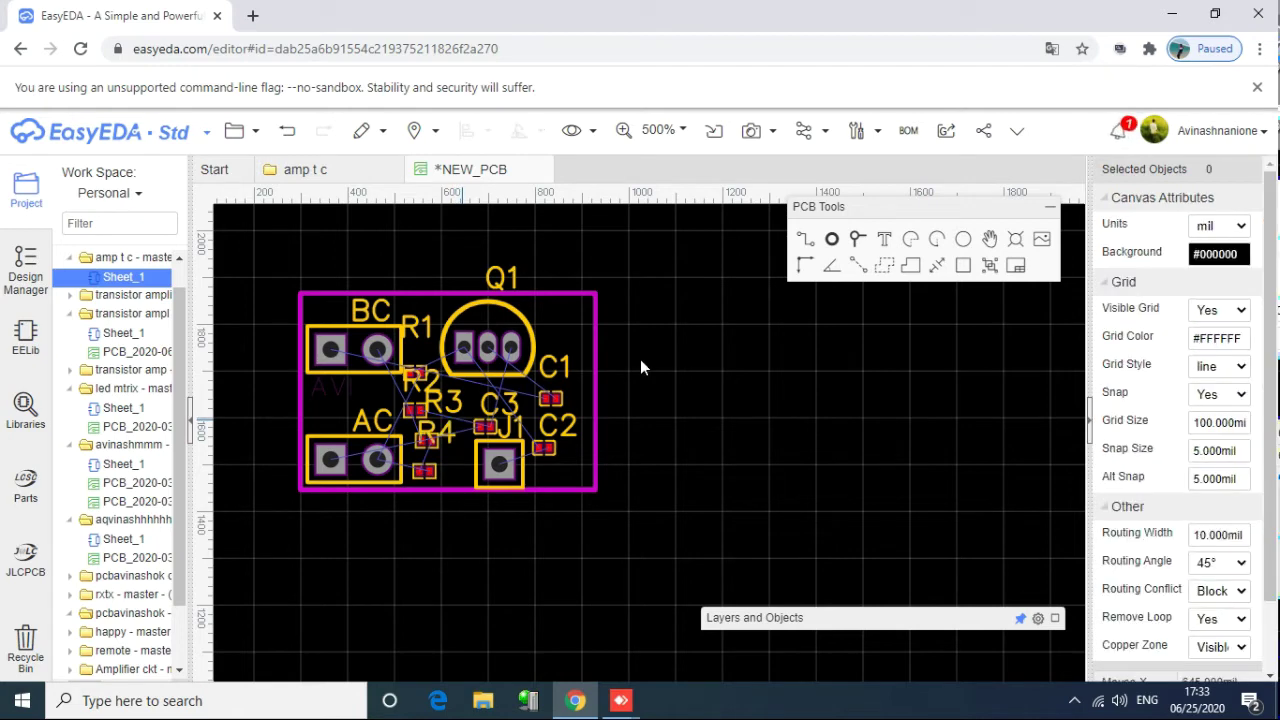
Step: Assign pad 1 of capacitor C3 to the BottomLayer
mouse_move(652, 130)
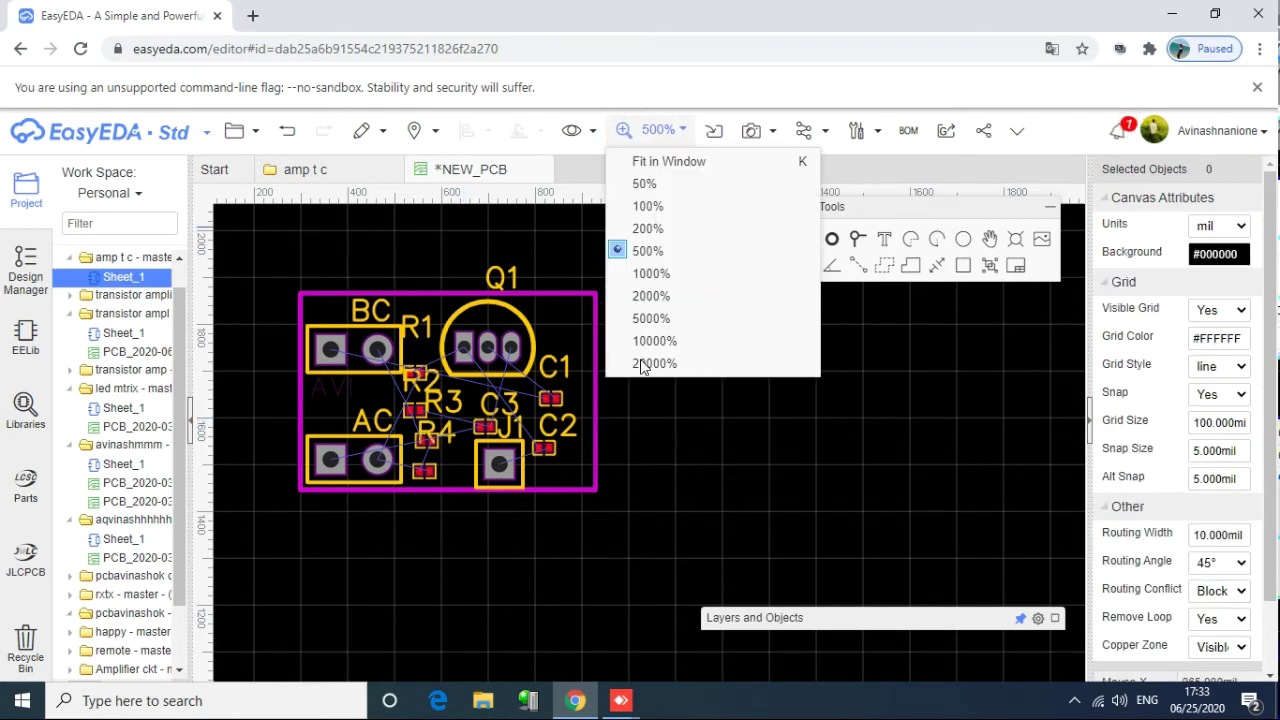
click(651, 273)
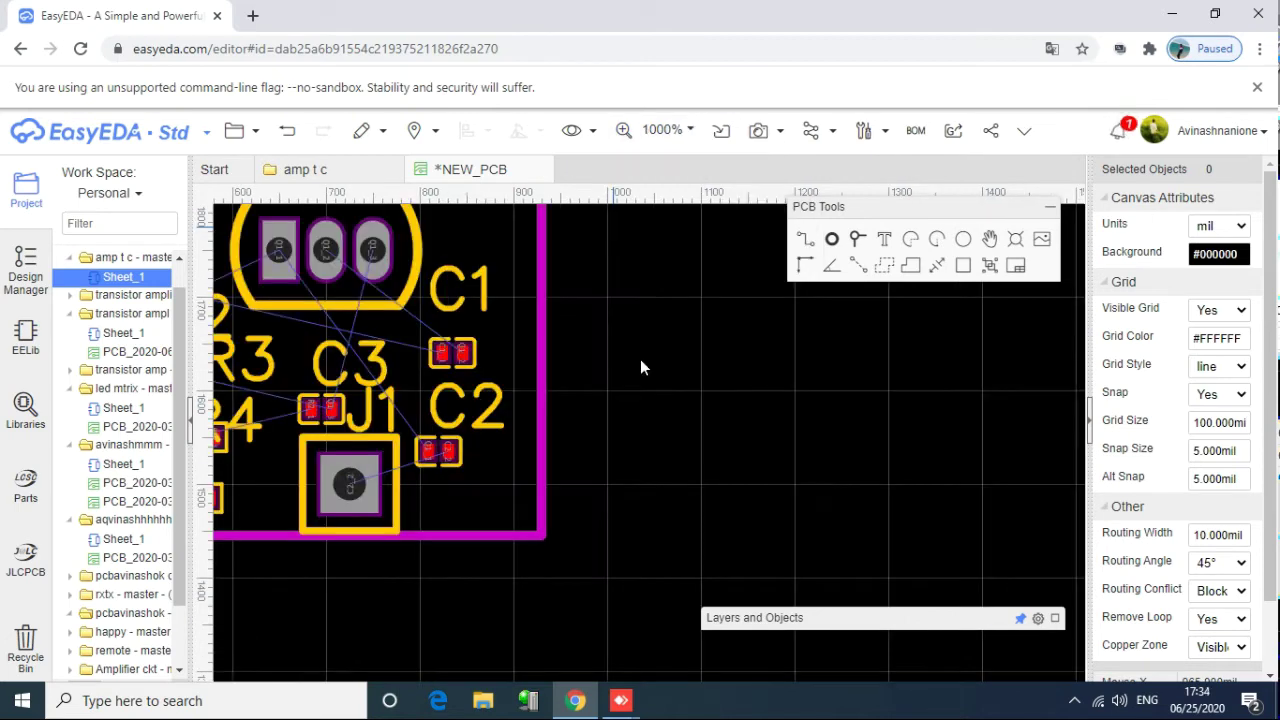
right_drag(641, 360, 661, 360)
key(Left)
key(Left)
key(Left)
key(Left)
key(Left)
key(Left)
key(Left)
key(Left)
key(Left)
key(Left)
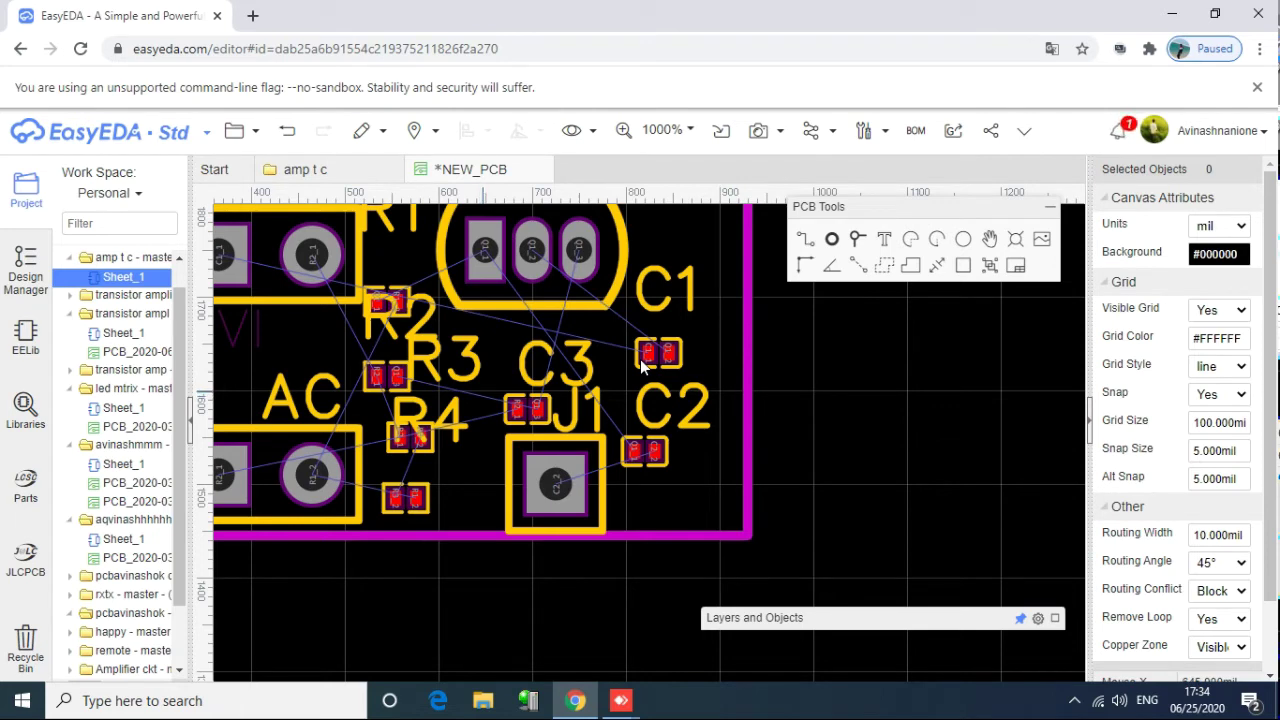
click(515, 414)
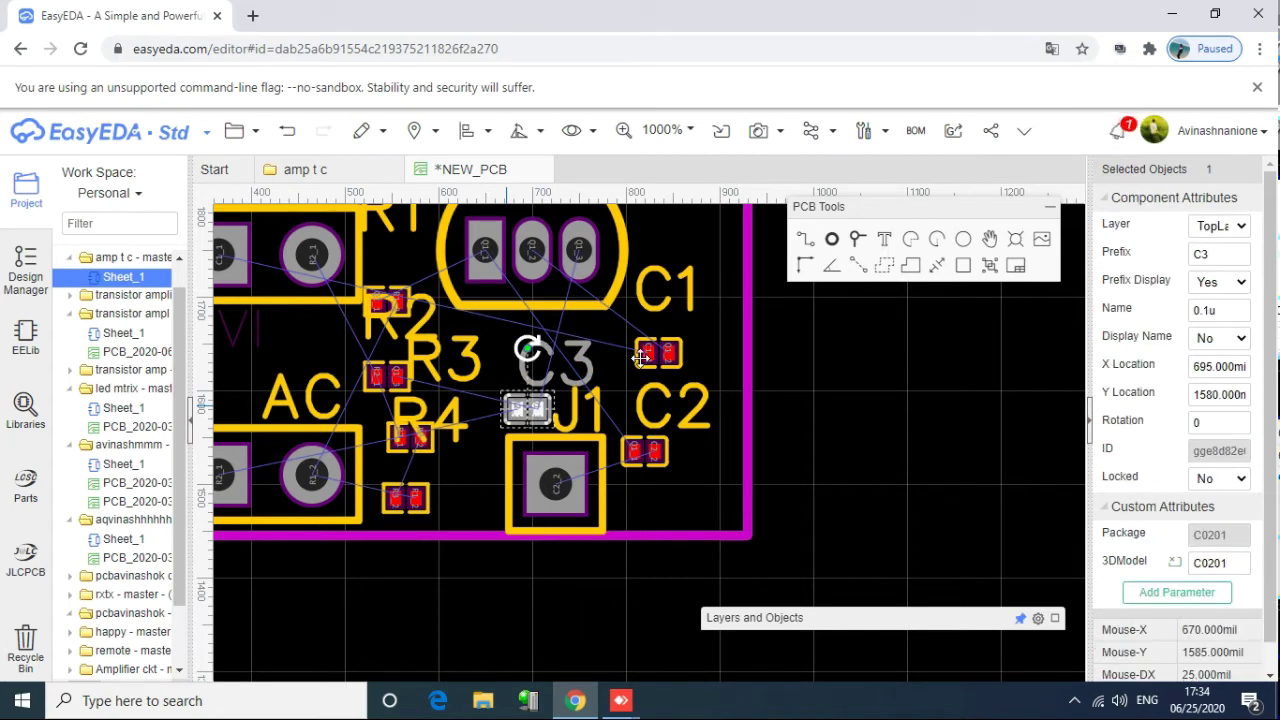
click(514, 410)
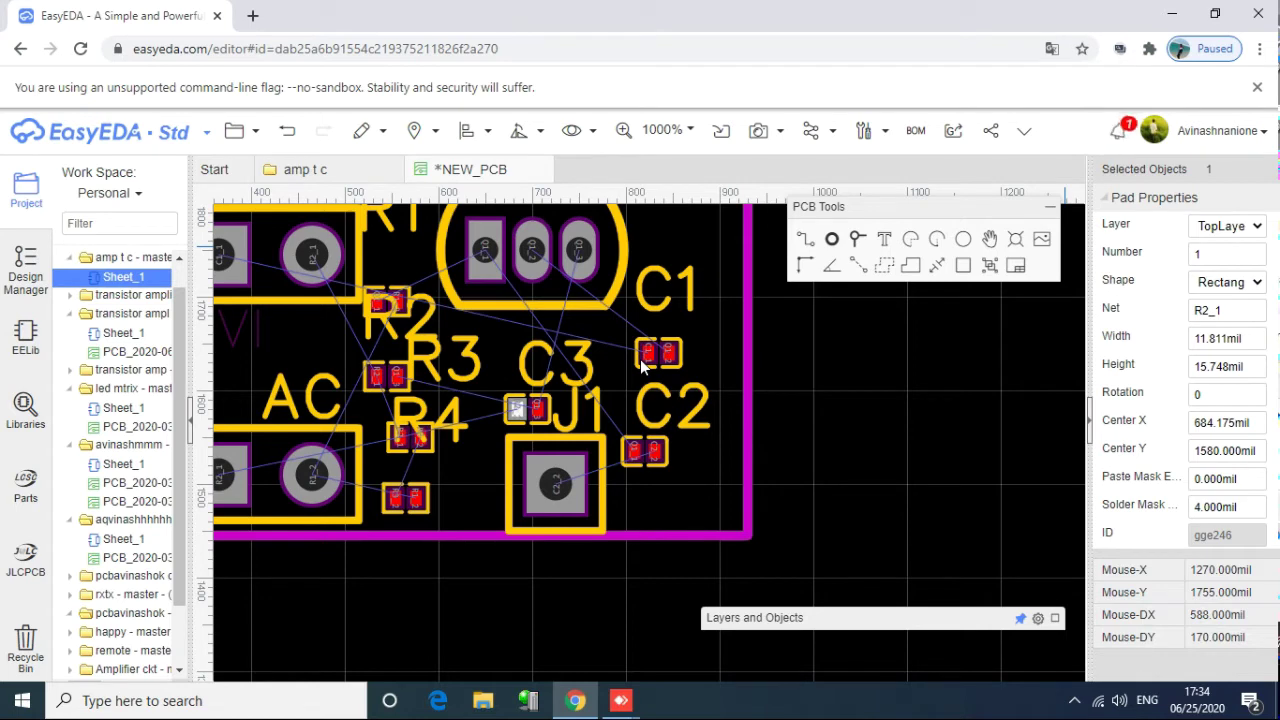
click(1227, 226)
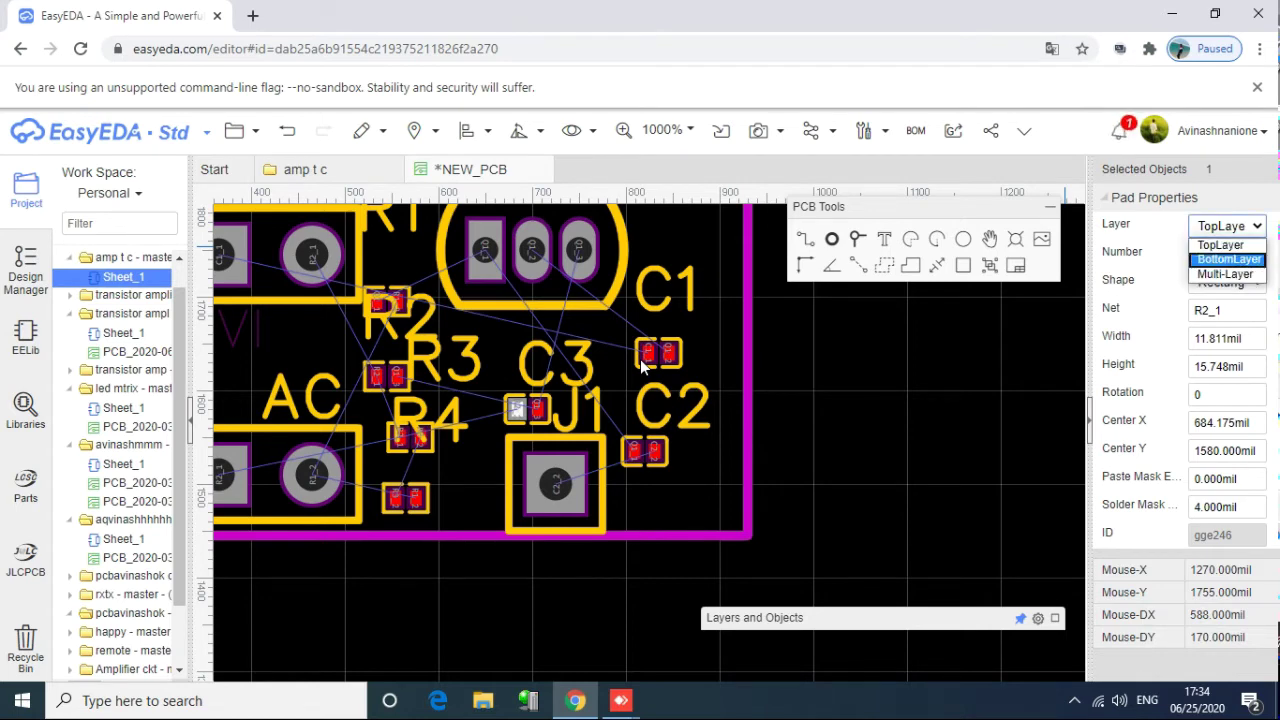
click(1229, 259)
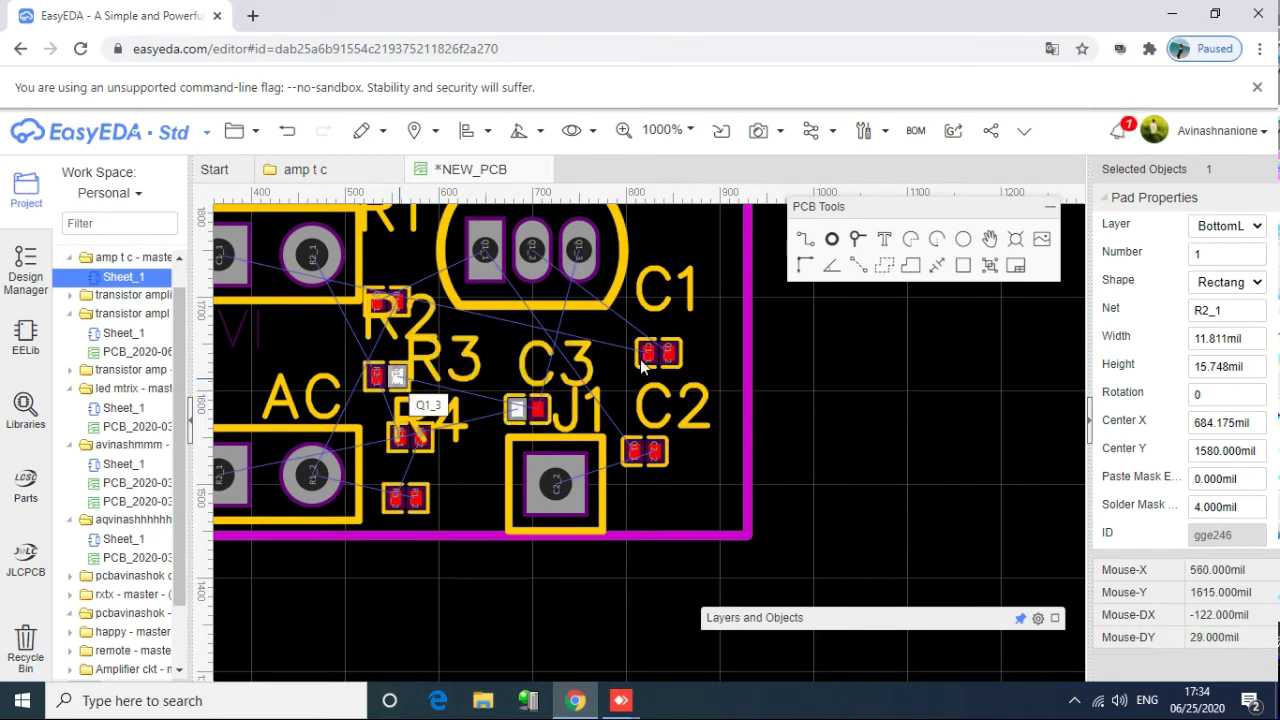
Step: Assign pad 2 of resistor R2, on net Q1_3, to the BottomLayer
click(518, 409)
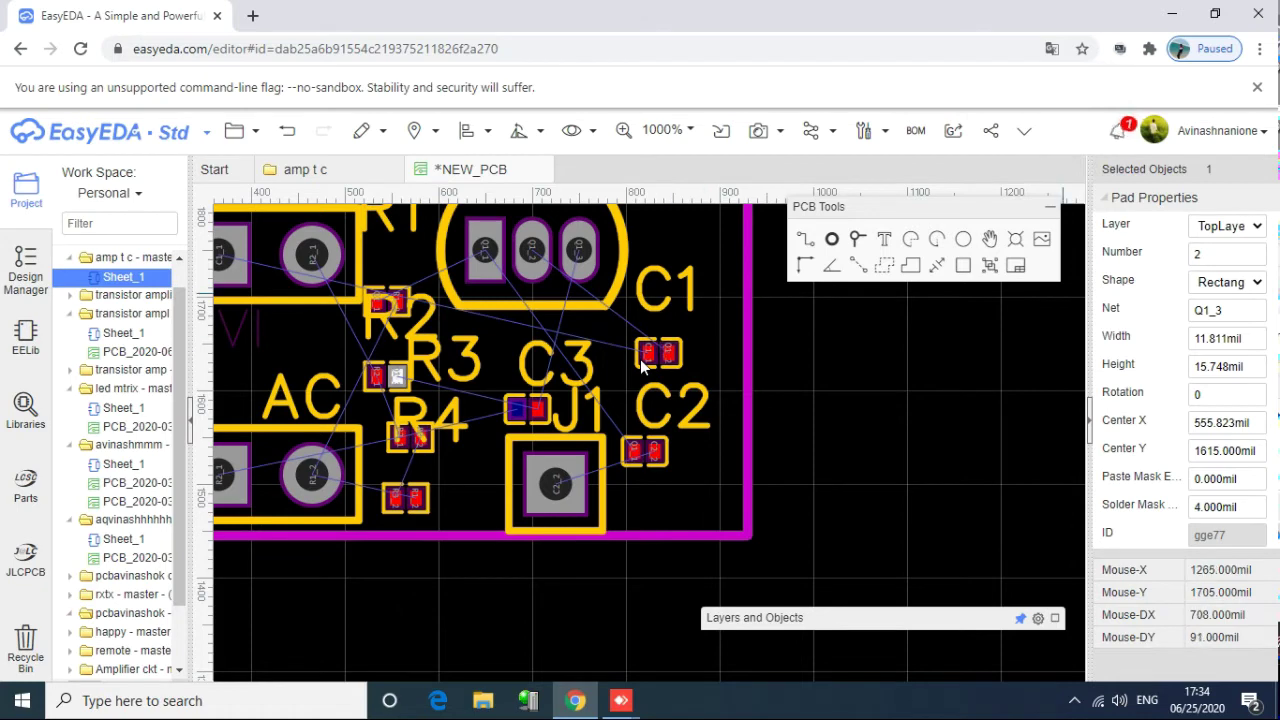
click(1227, 226)
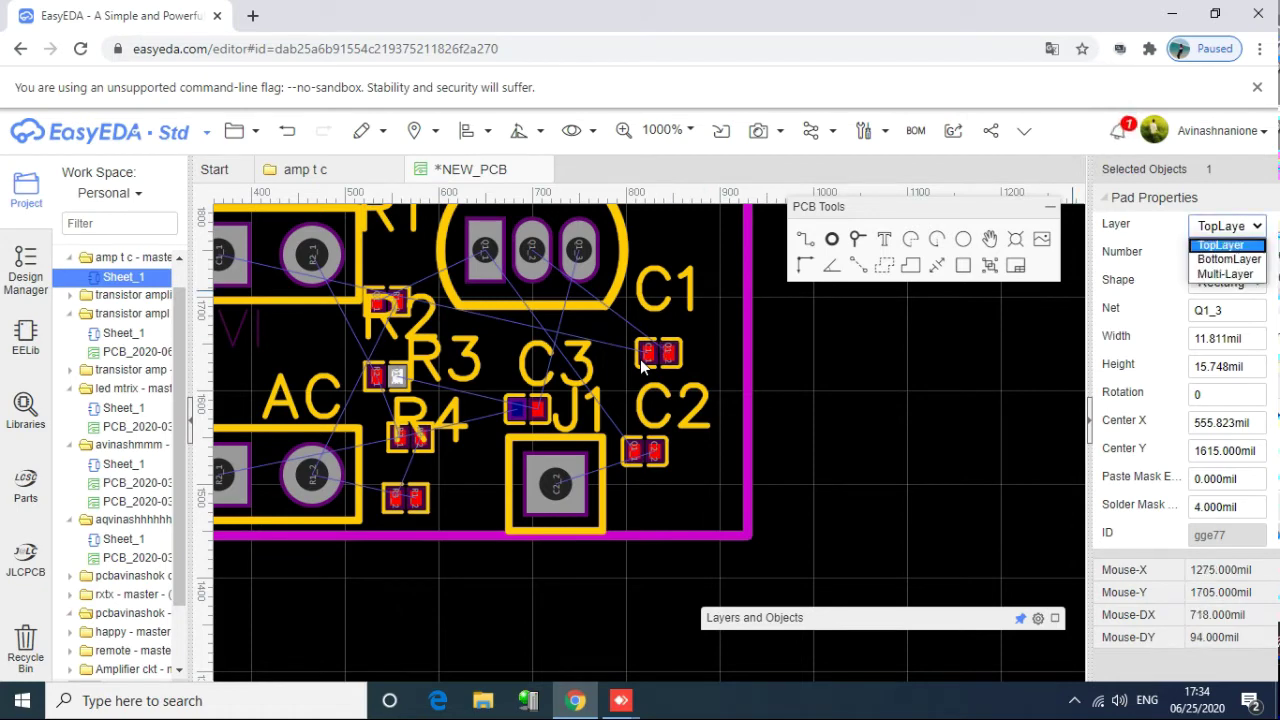
click(1229, 259)
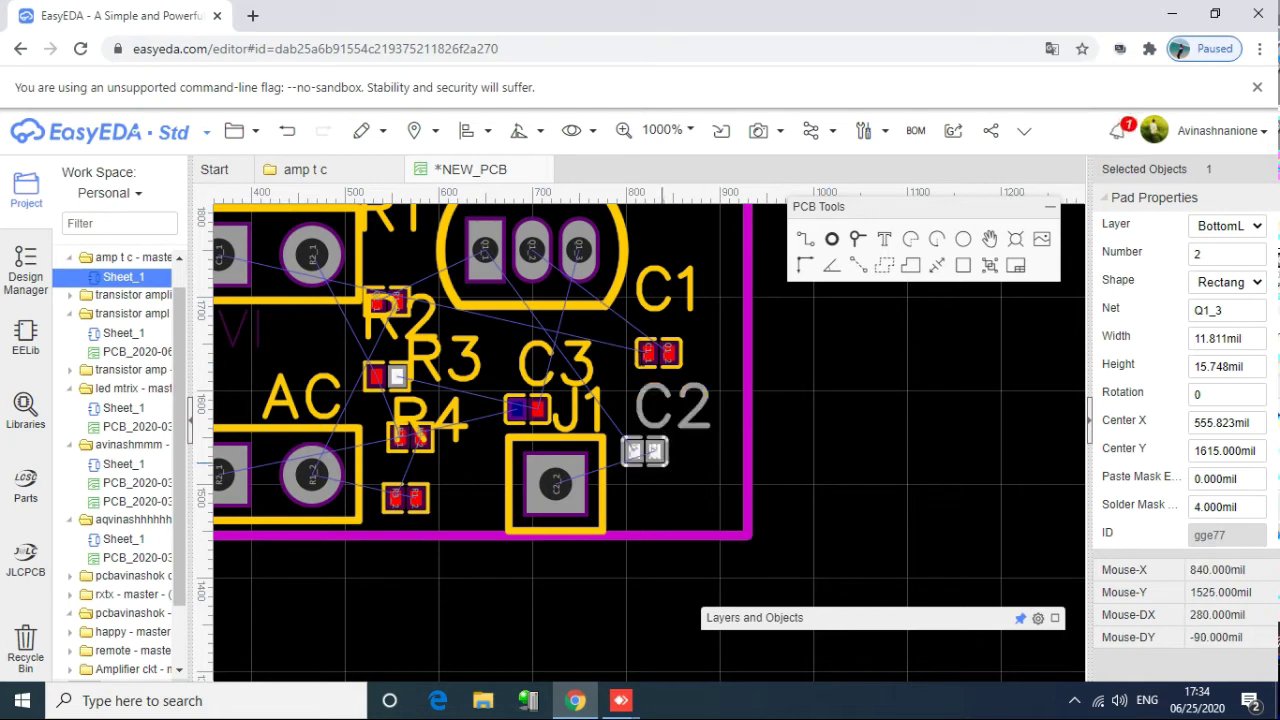
Step: Assign pad 2 of capacitor C2, on net C2_2, to the Multi-Layer
click(645, 392)
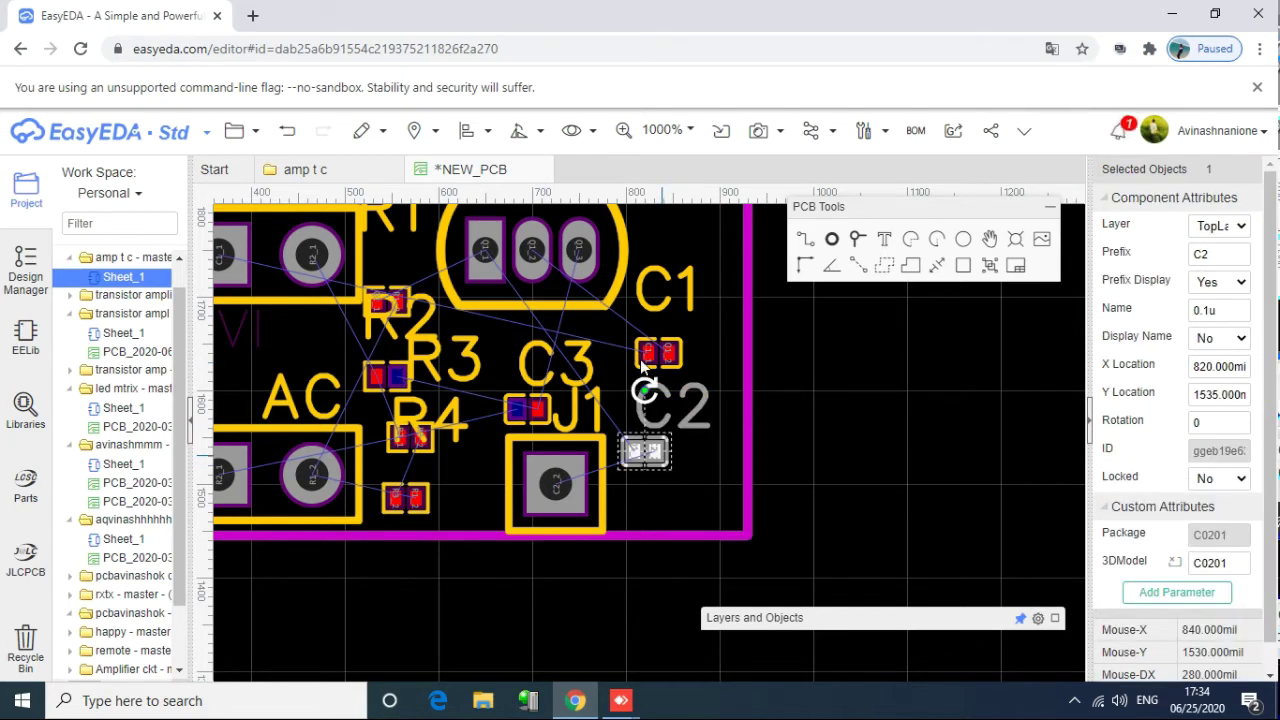
click(656, 453)
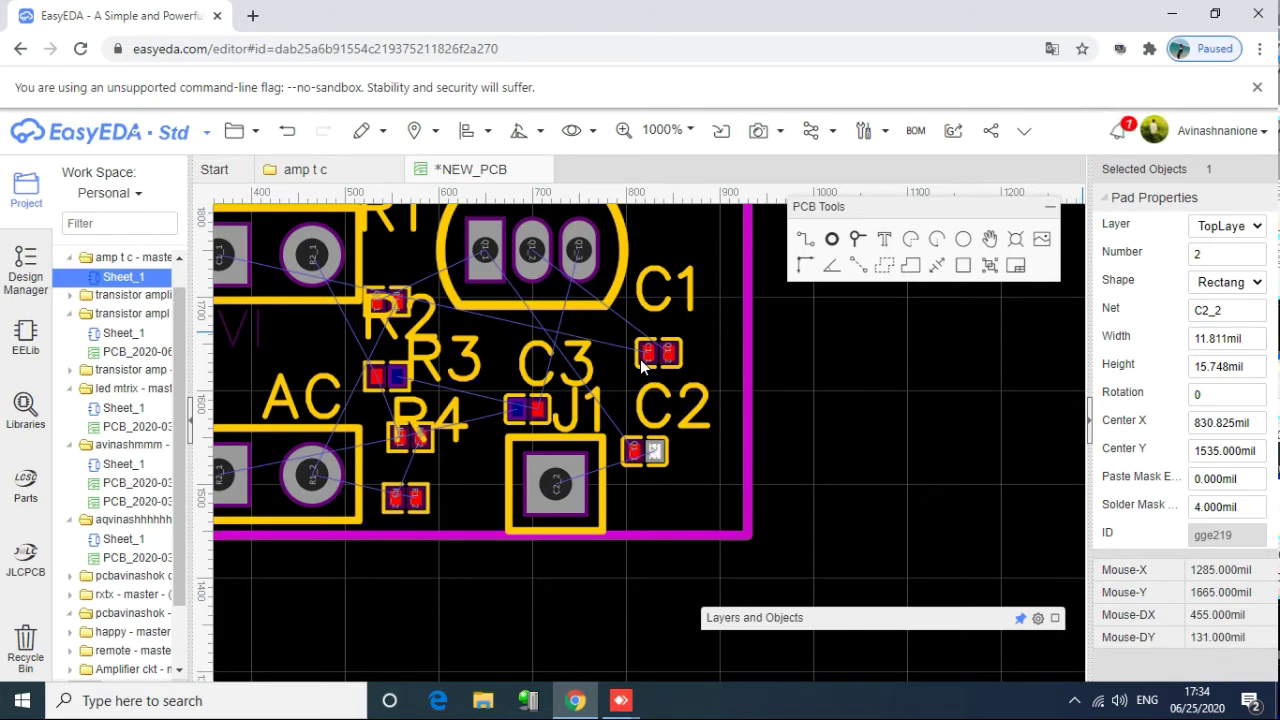
click(1229, 225)
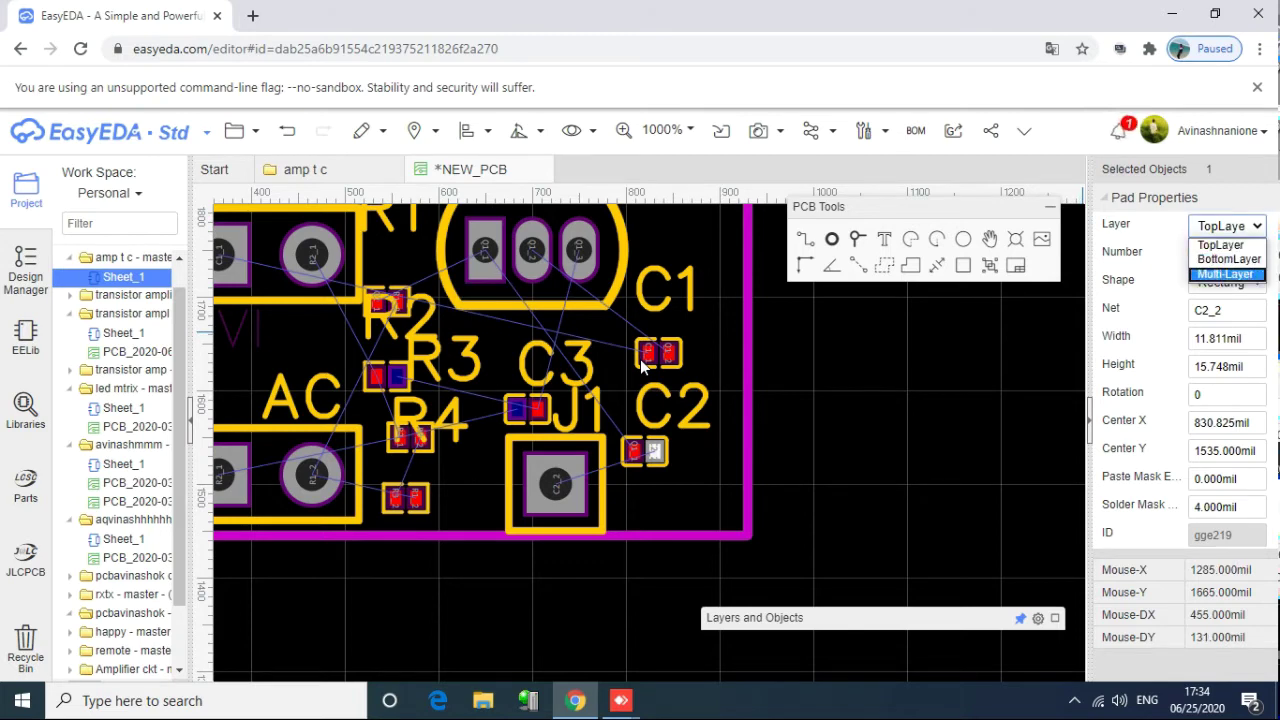
key(Return)
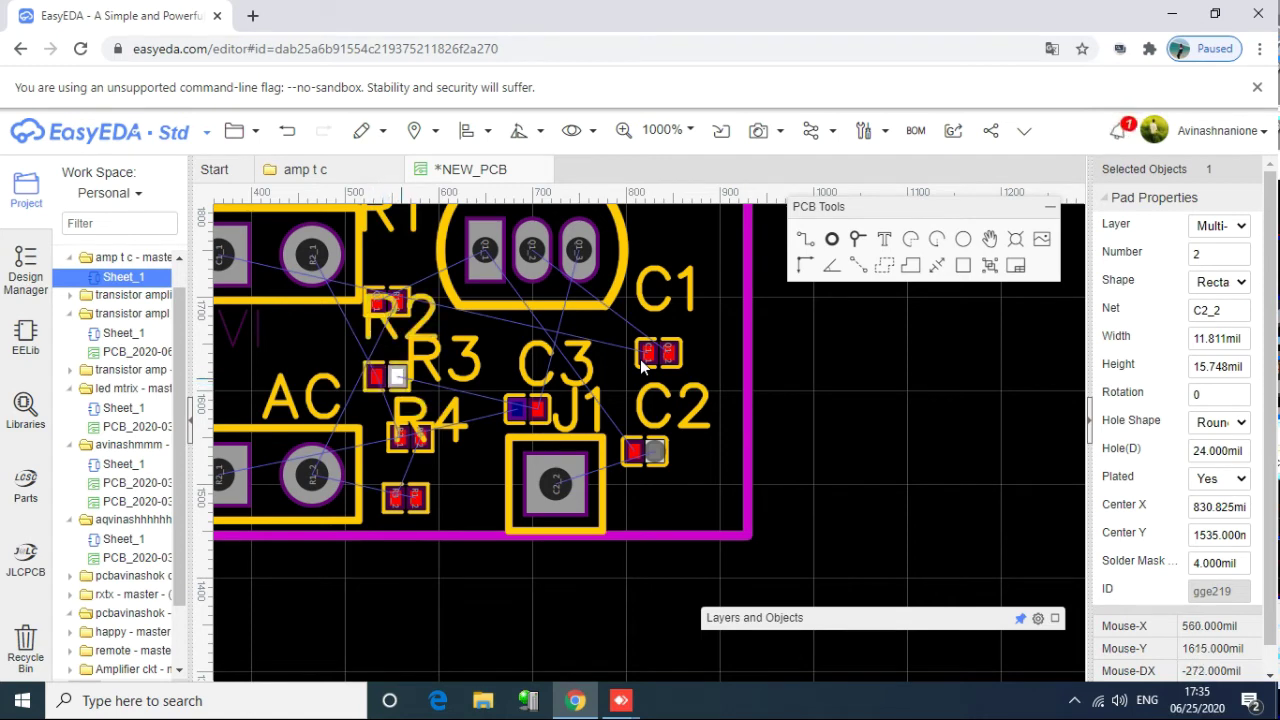
Step: Move resistor R2 to X 580 mil, Y 1610 mil, just above R4
click(642, 364)
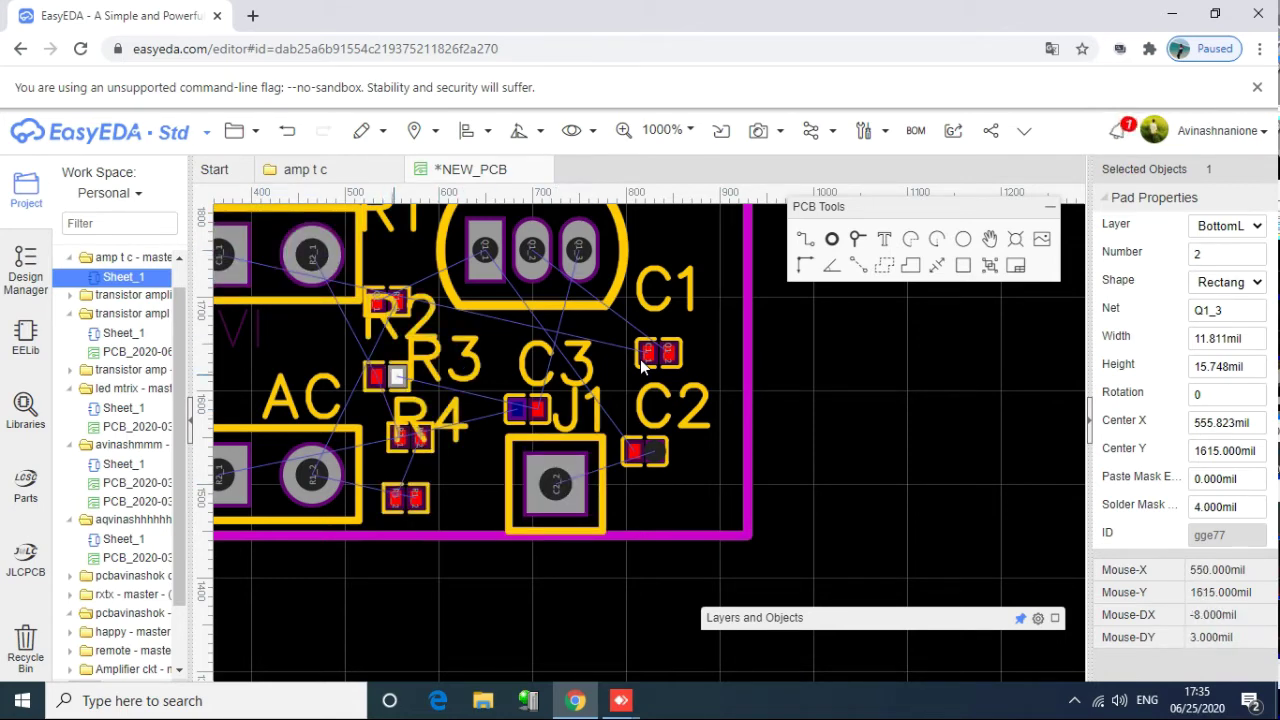
drag(392, 375, 422, 376)
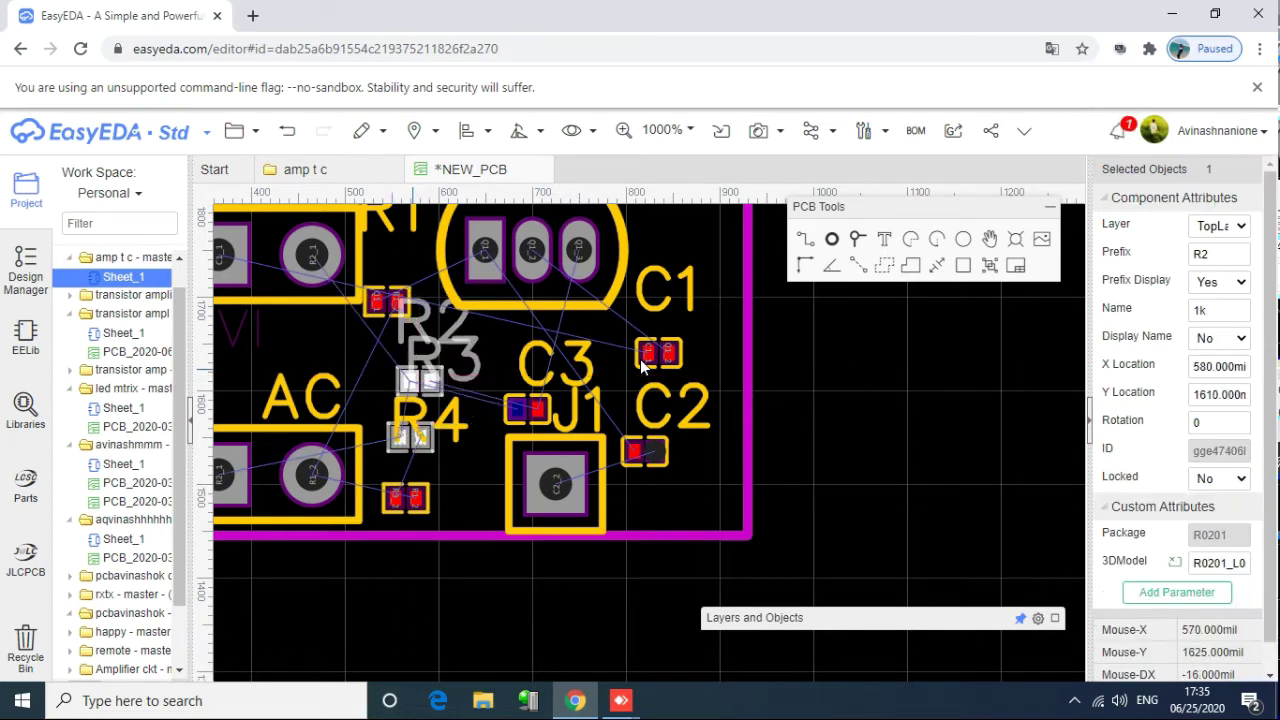
click(416, 379)
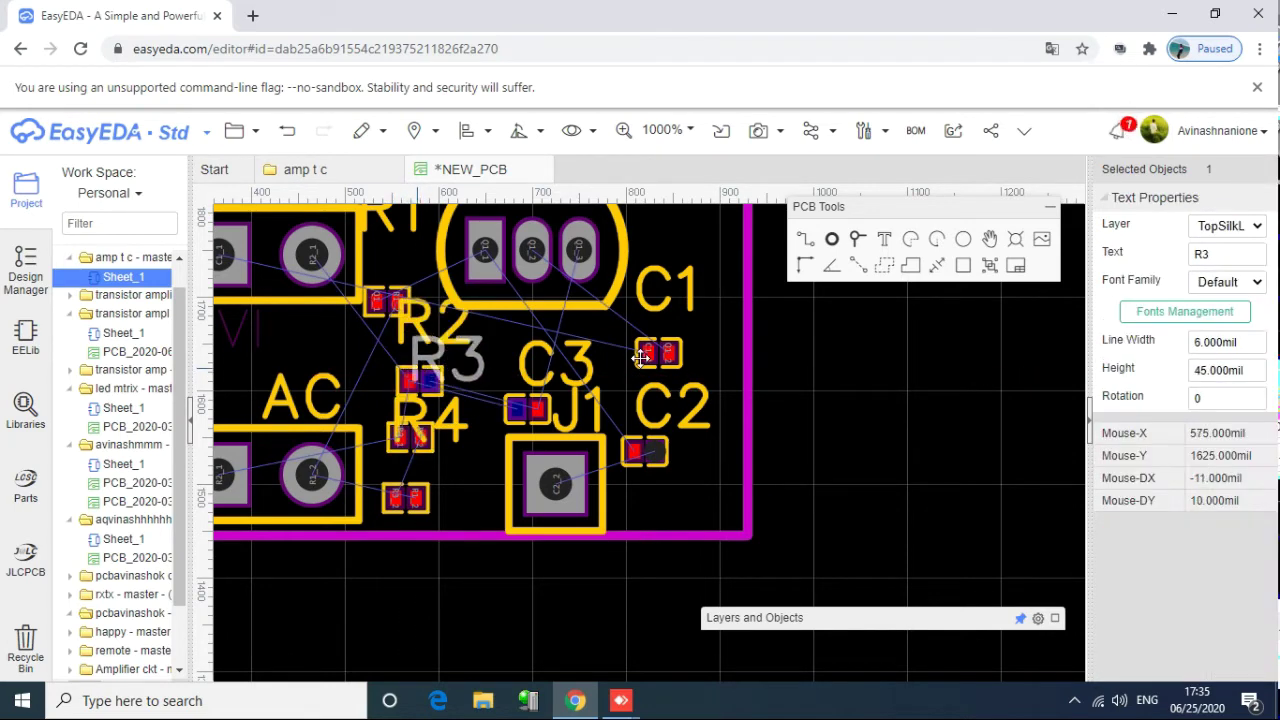
Step: Assign pad 2 of resistor R2 and pad 1 of capacitor C3 to the TopLayer
click(430, 379)
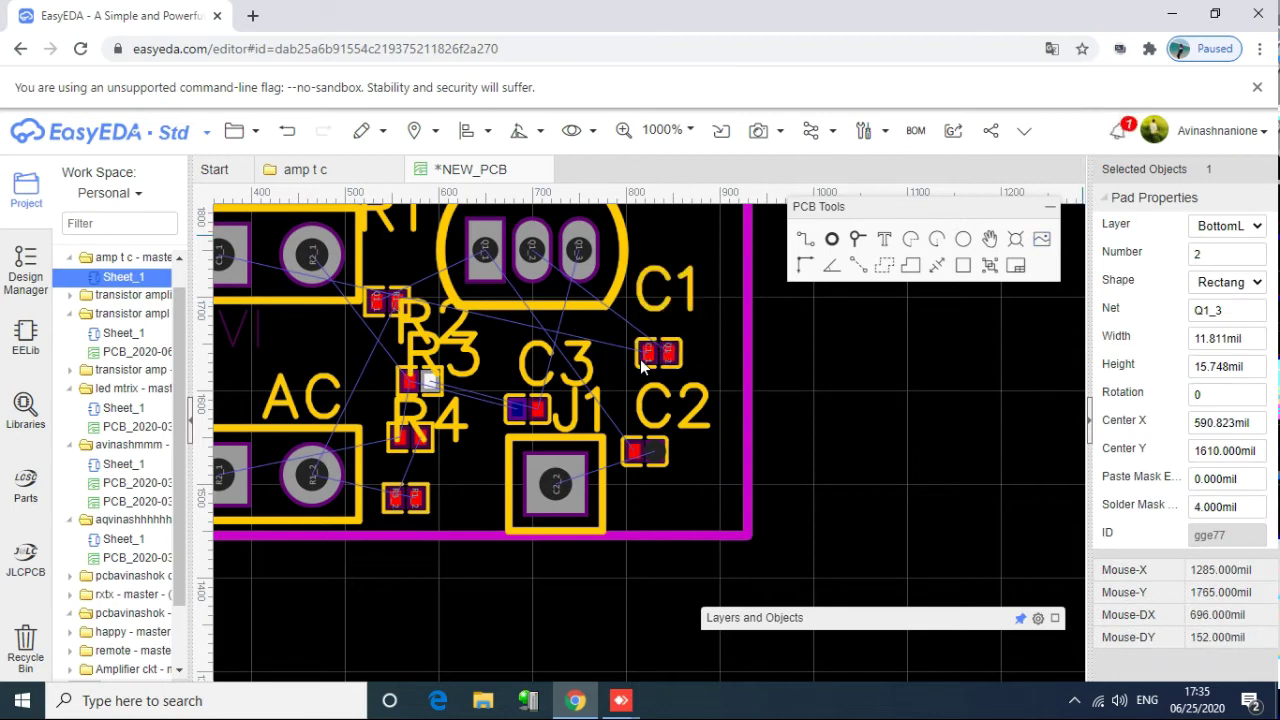
click(1226, 226)
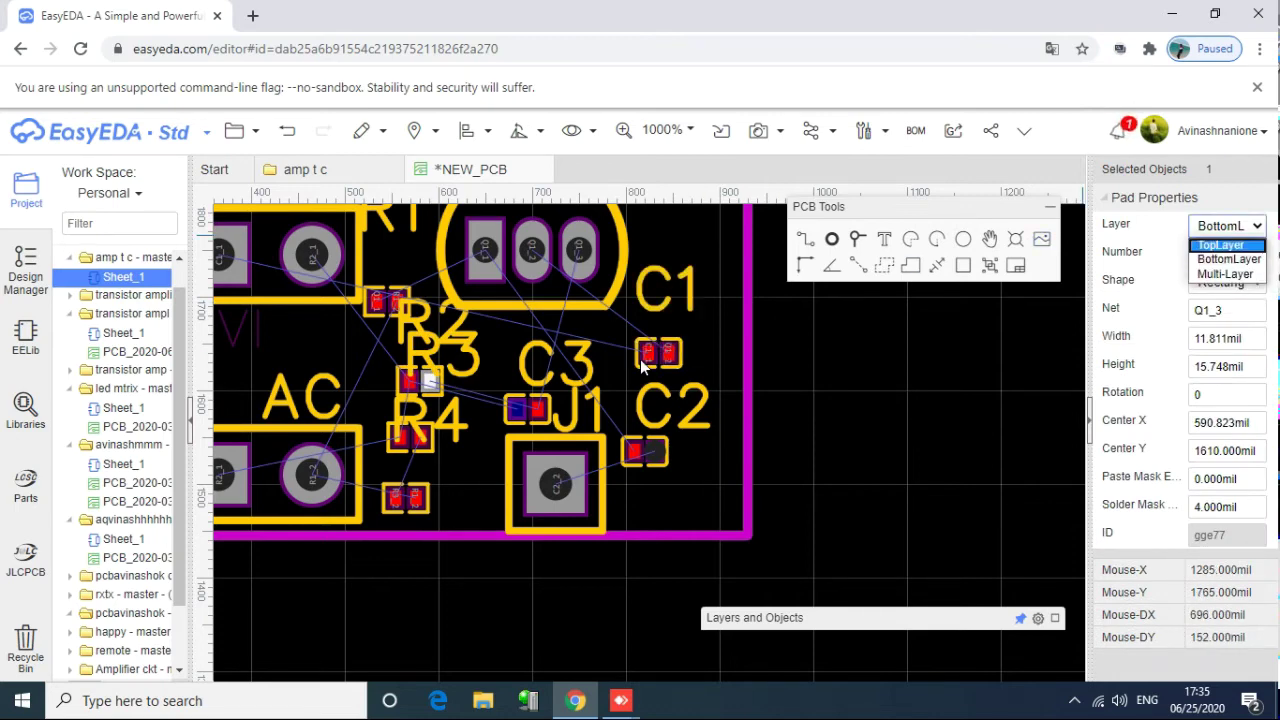
click(1226, 245)
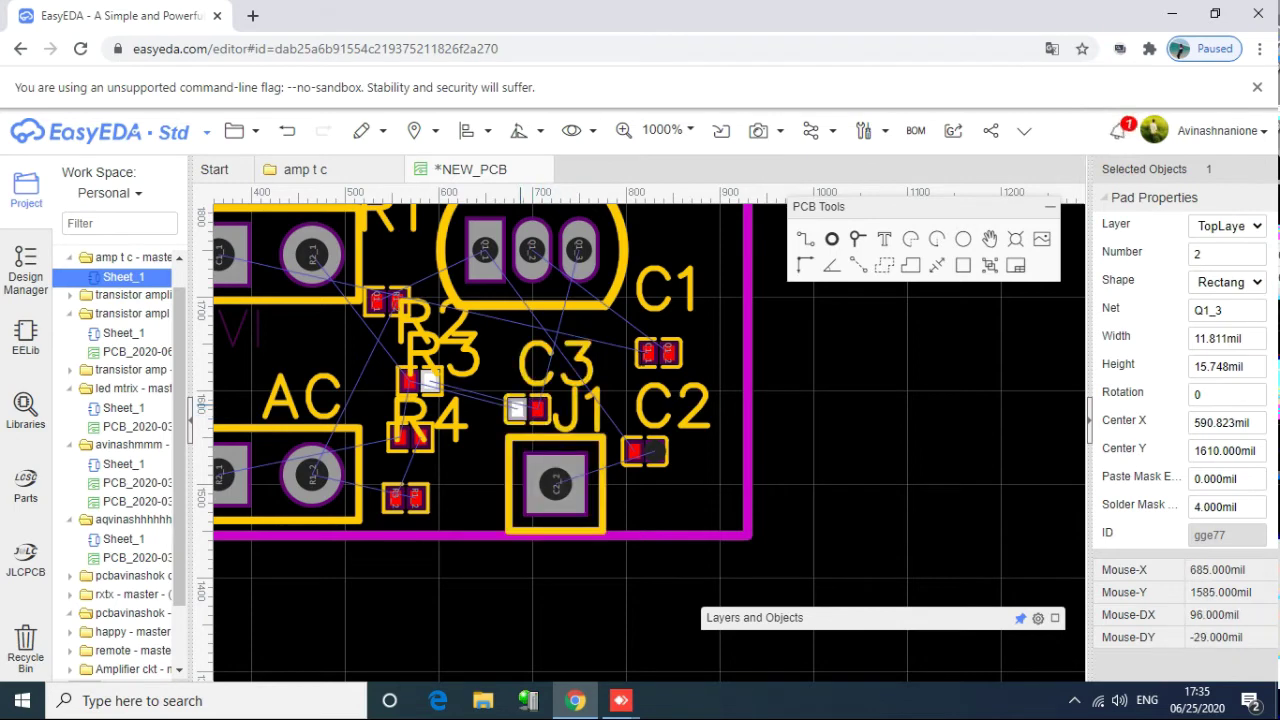
click(642, 360)
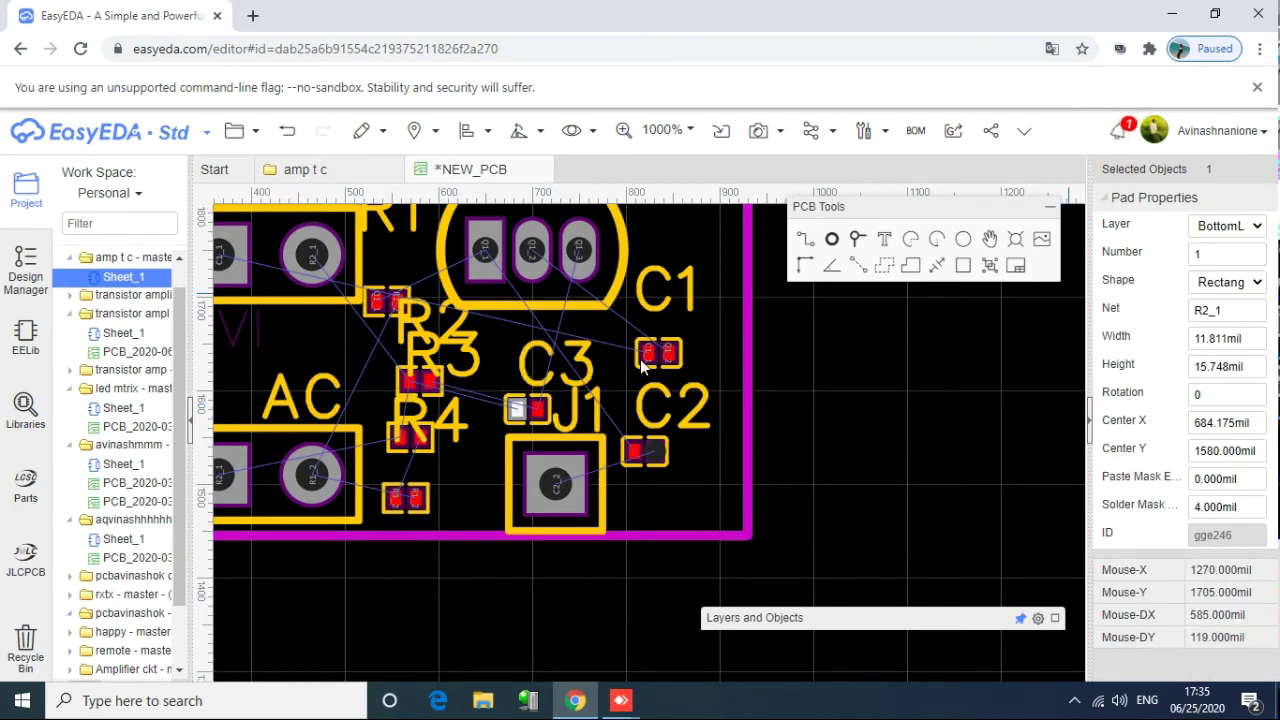
click(1226, 225)
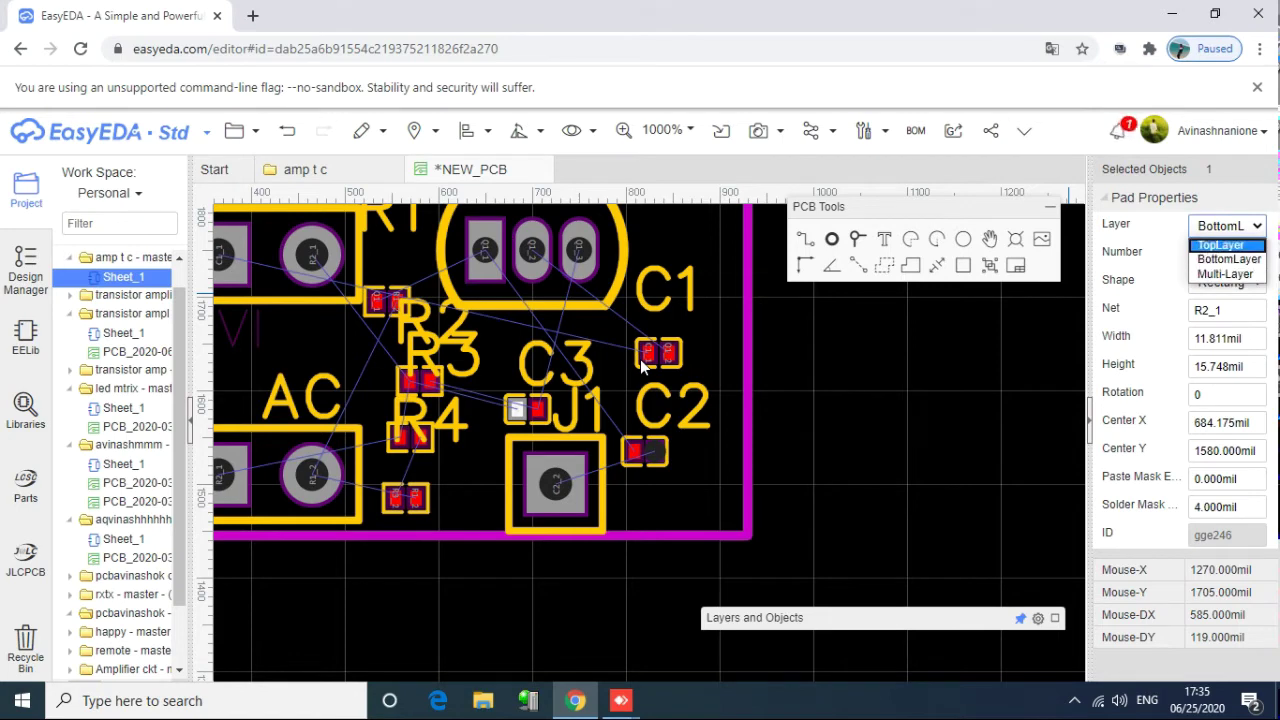
click(1221, 245)
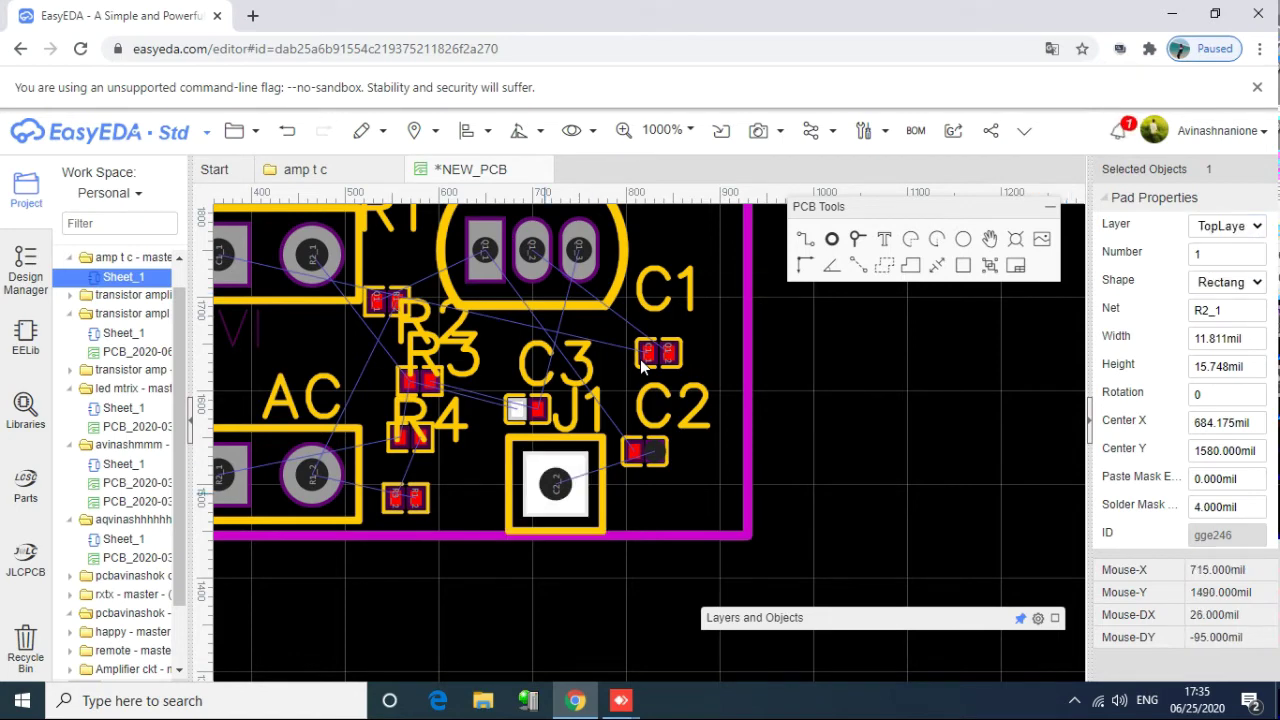
Step: Review the layer options of J1's pad and of the audio connector BC
click(555, 485)
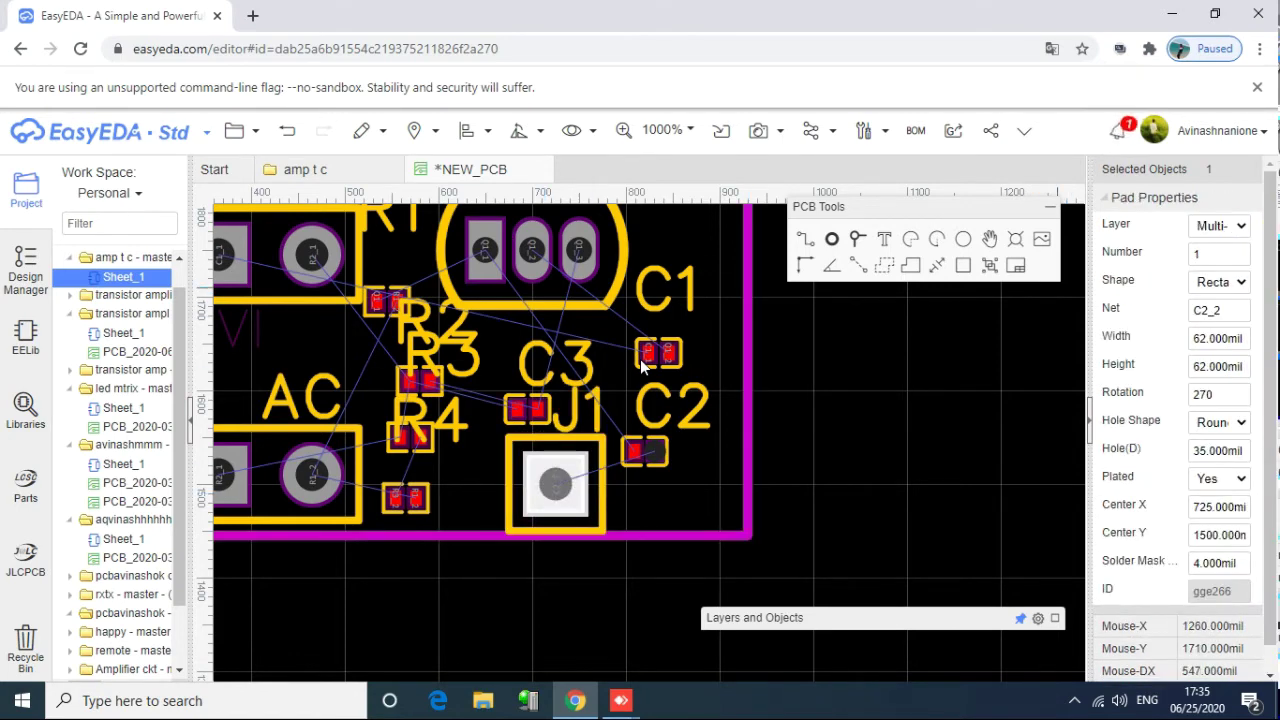
click(1221, 225)
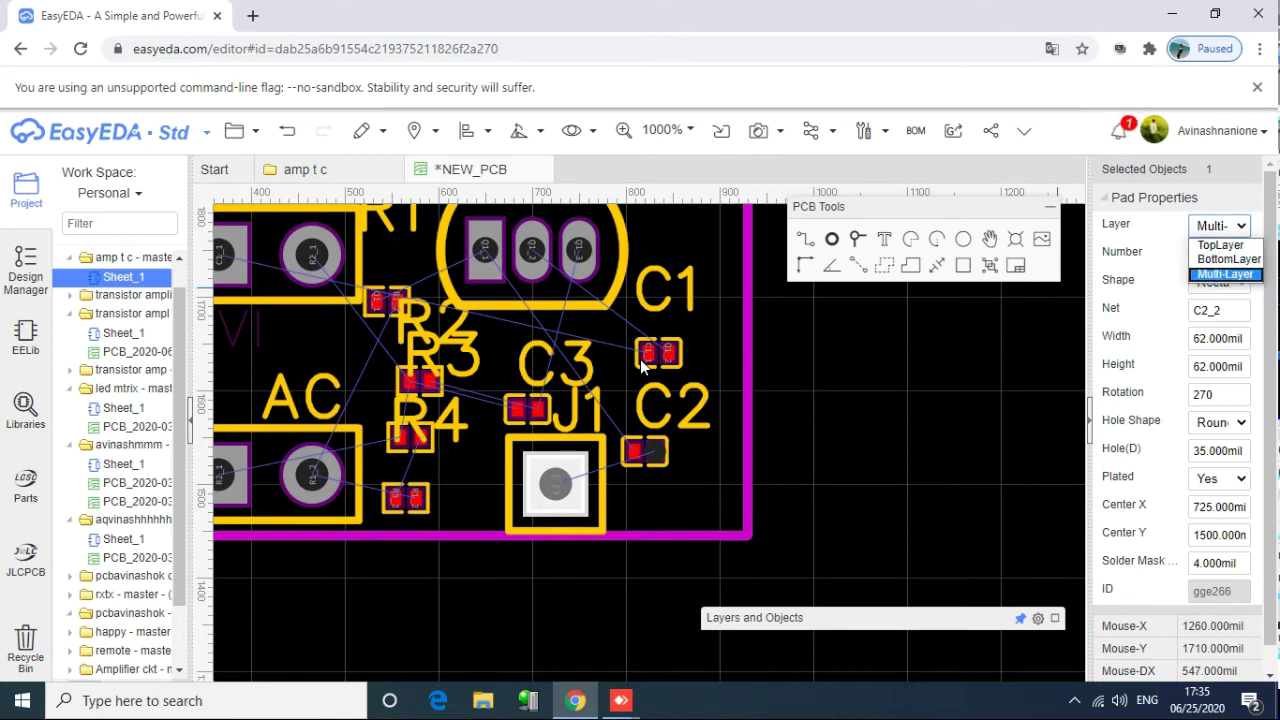
click(1225, 274)
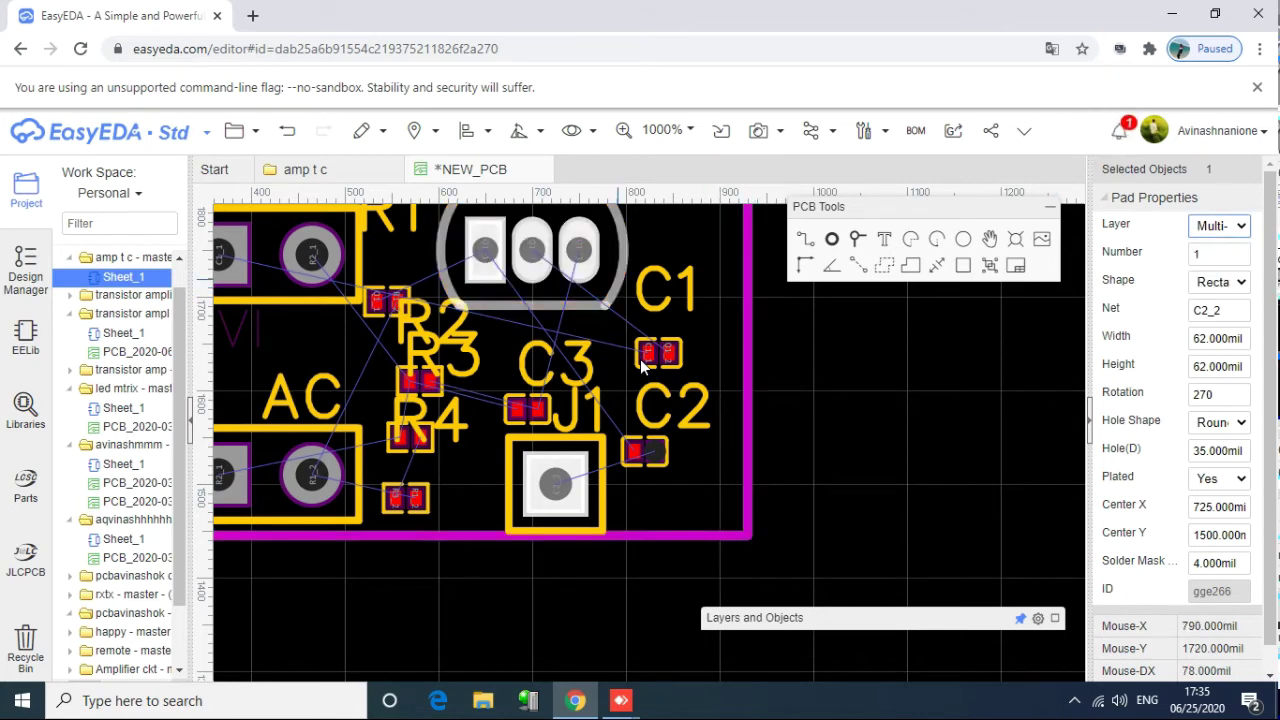
click(281, 250)
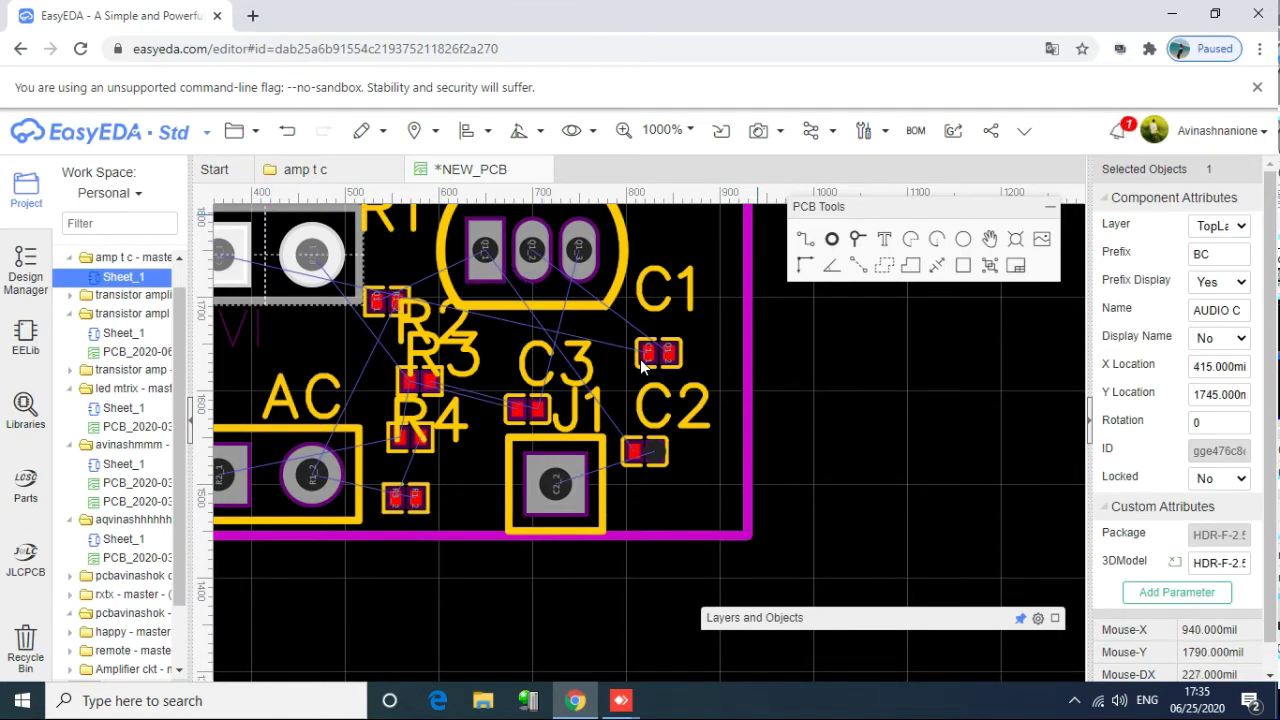
click(1221, 225)
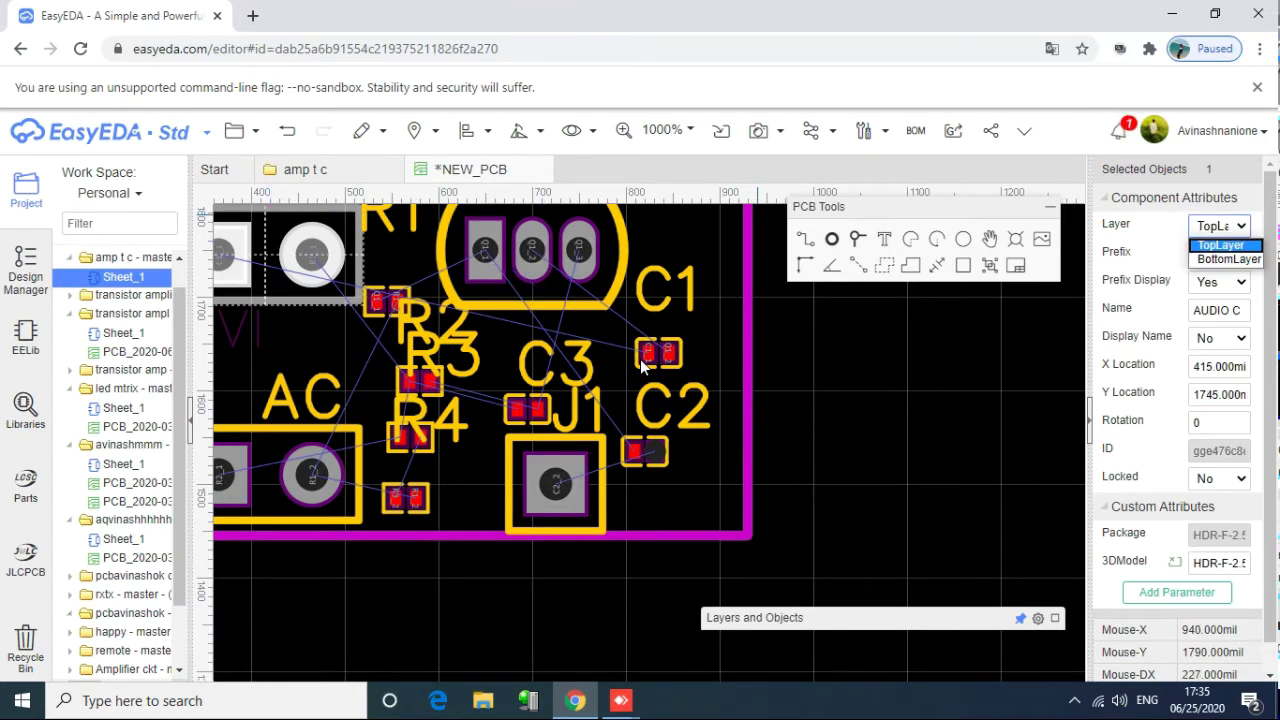
Step: Assign the BC546 transistor Q1 to the BottomLayer
click(551, 250)
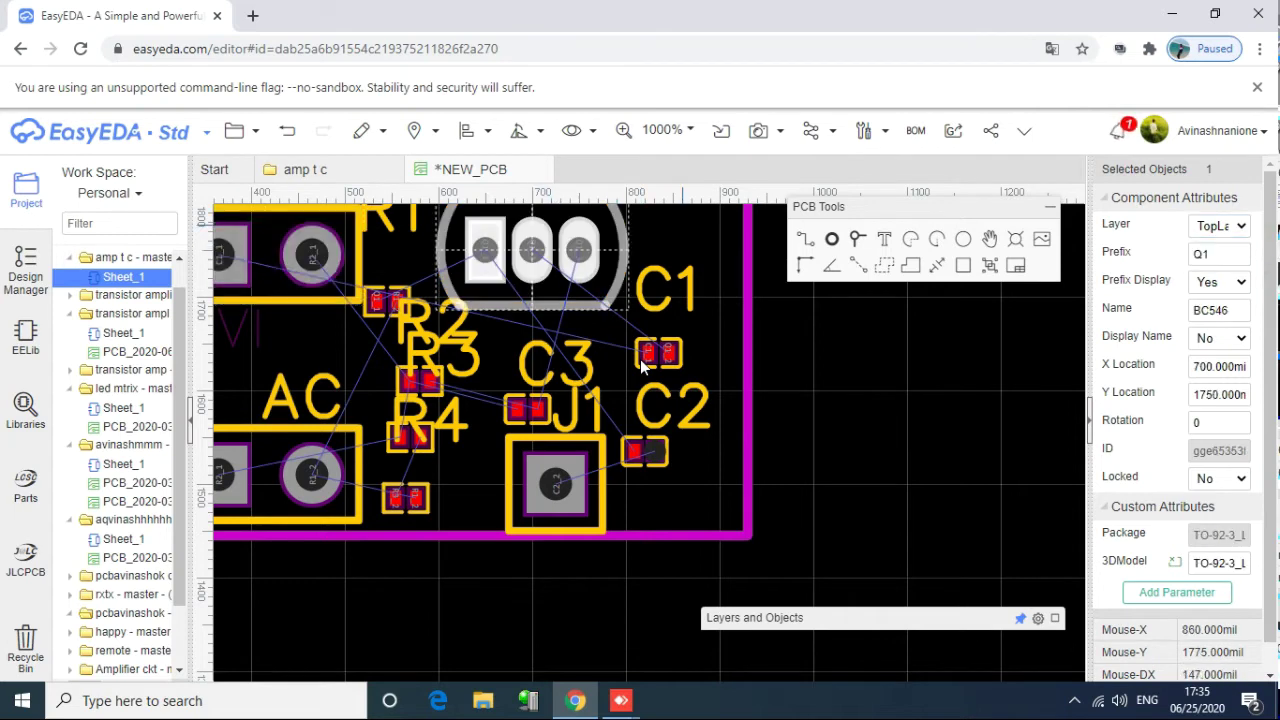
click(1221, 225)
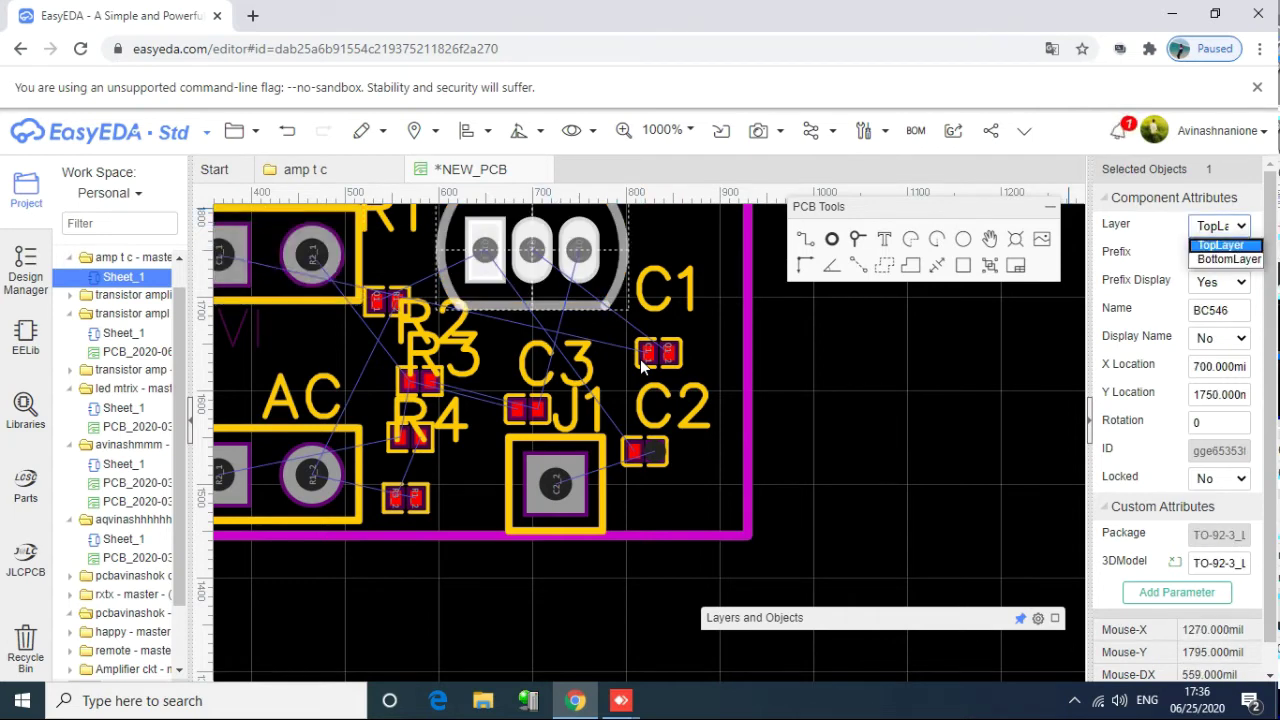
click(1228, 259)
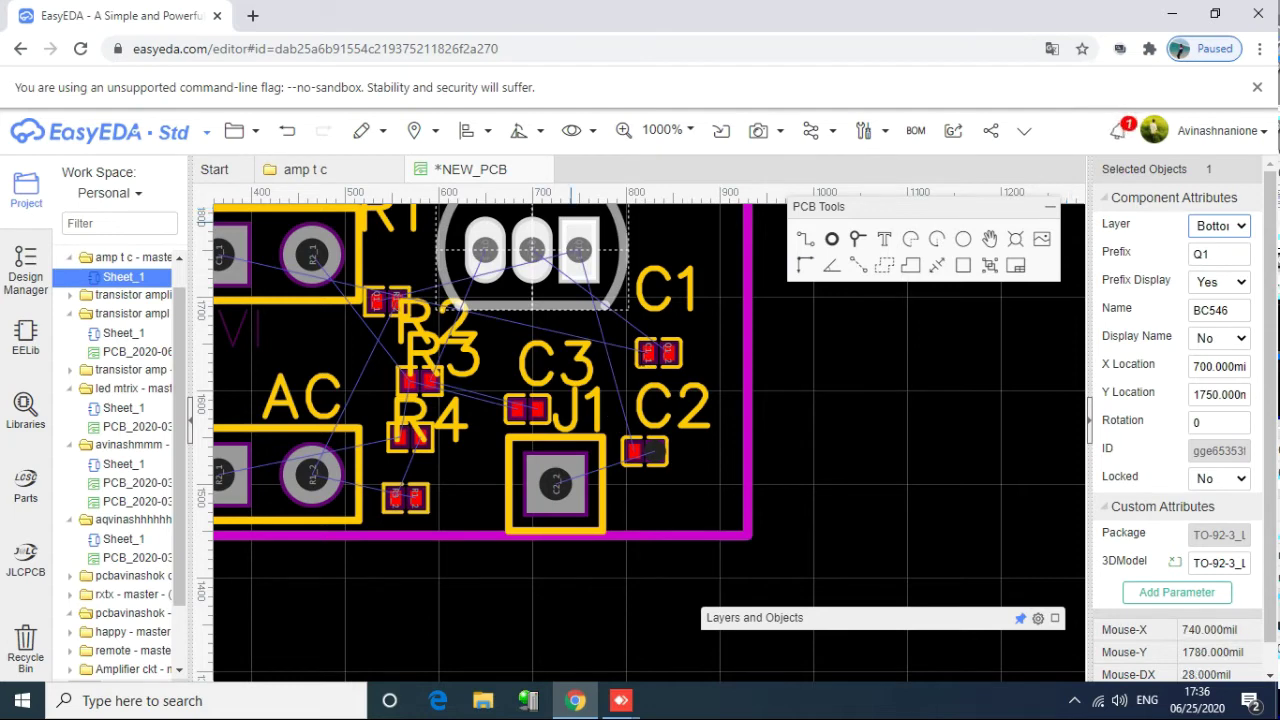
Step: Examine the properties of pads 1, 2 and 3 of transistor Q1
click(534, 240)
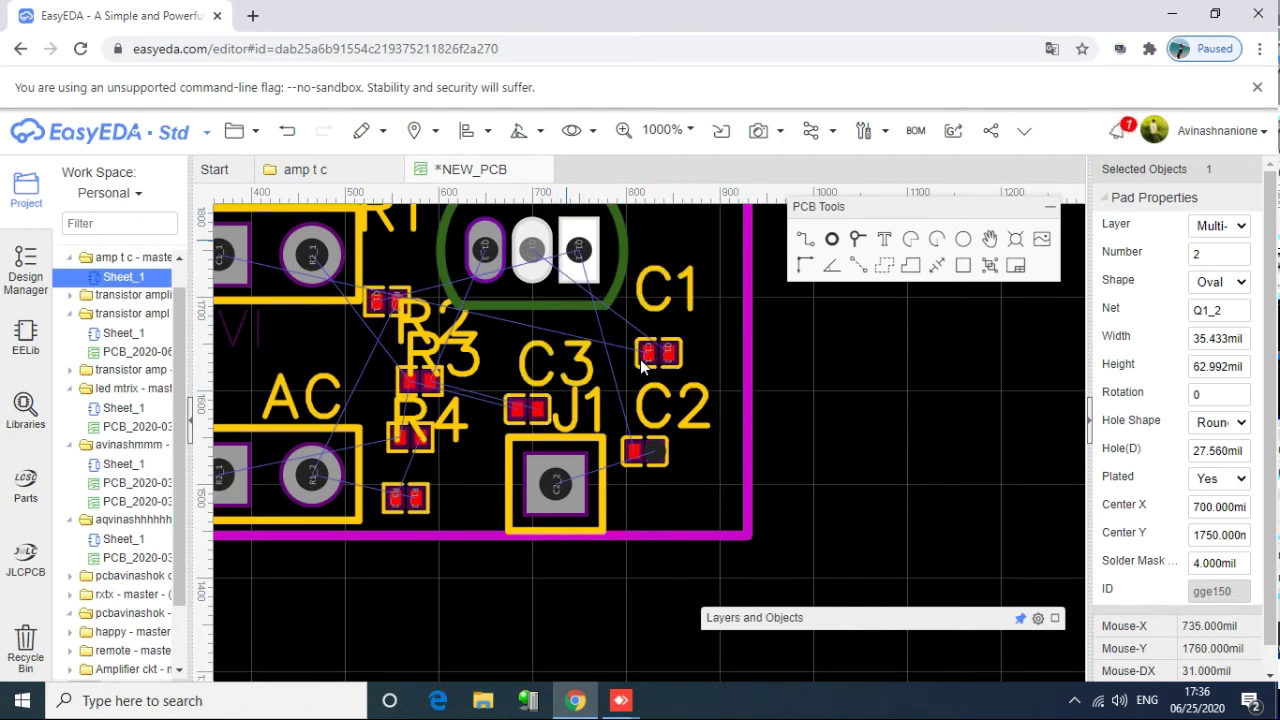
click(576, 250)
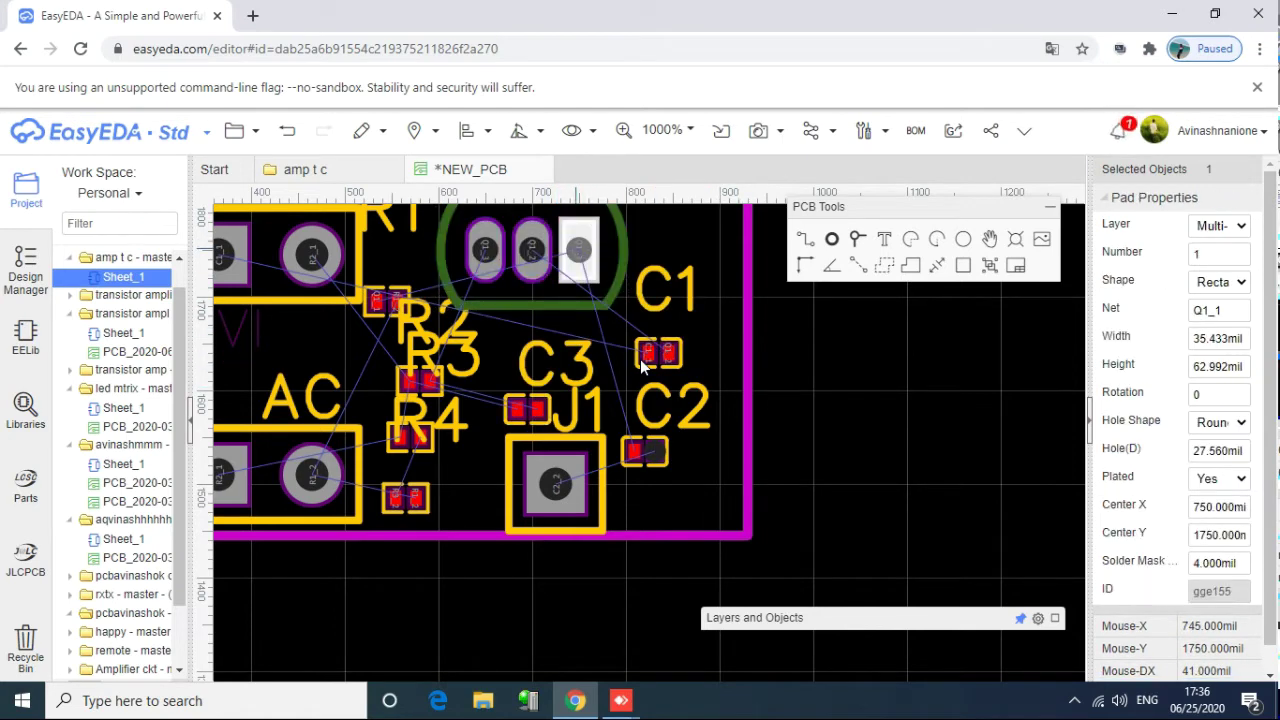
click(536, 250)
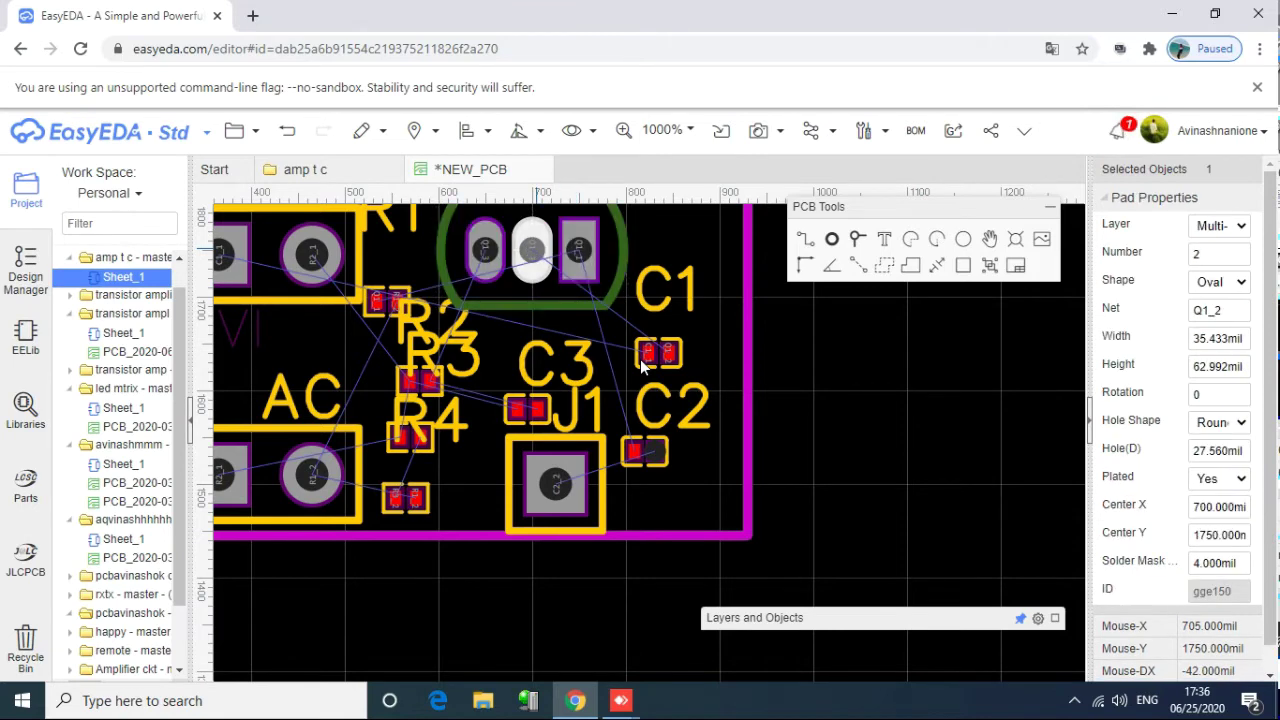
click(487, 251)
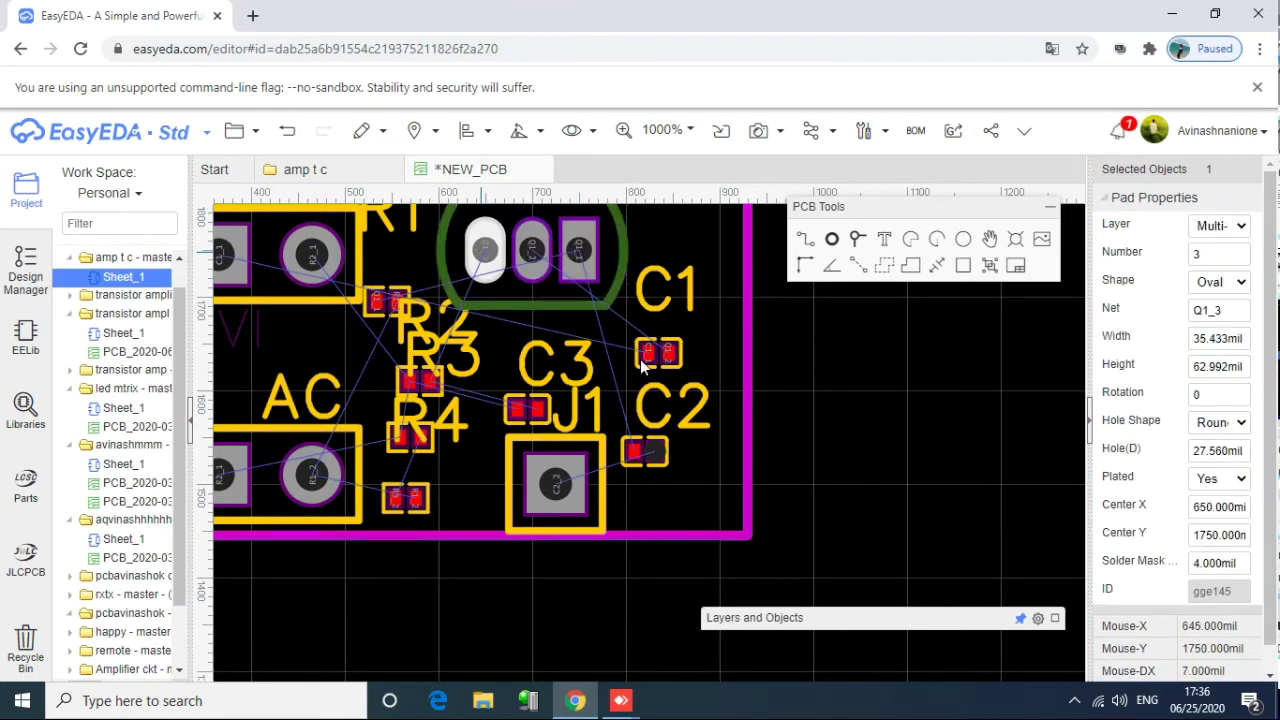
click(506, 259)
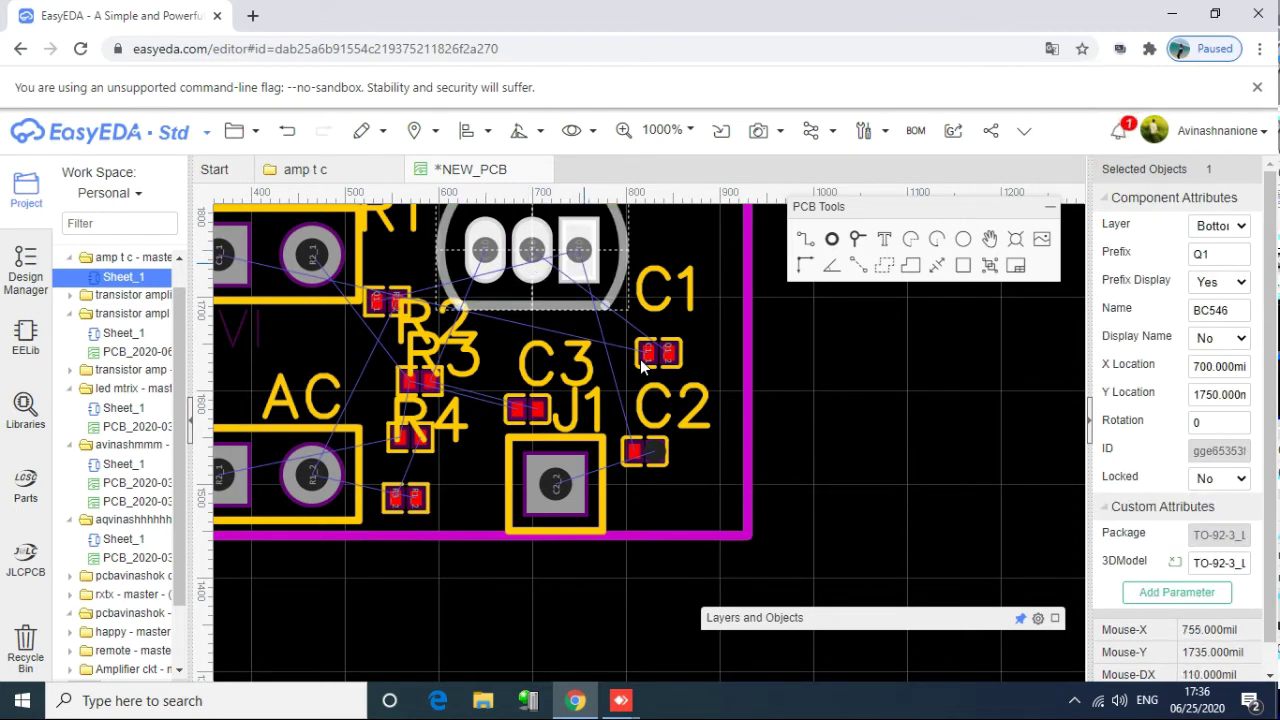
Step: Assign pads 1, 3 and 2 of transistor Q1 to the BottomLayer
click(582, 263)
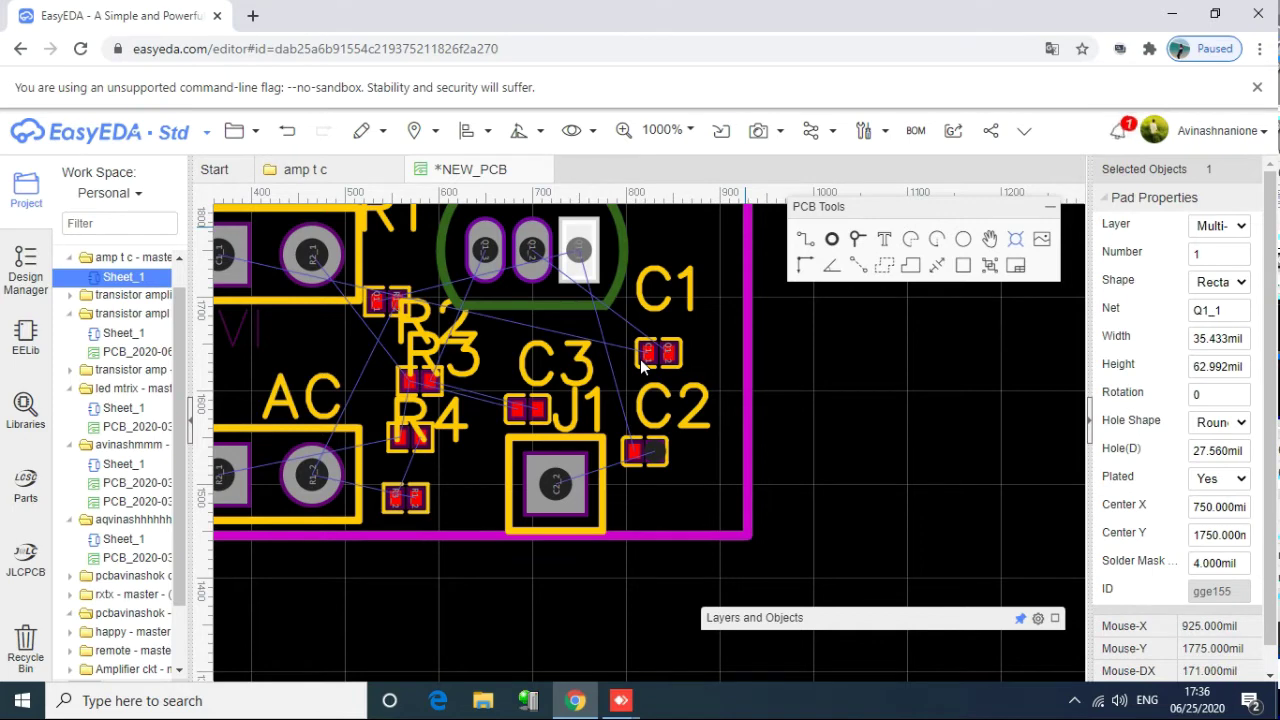
click(1218, 225)
click(1218, 225)
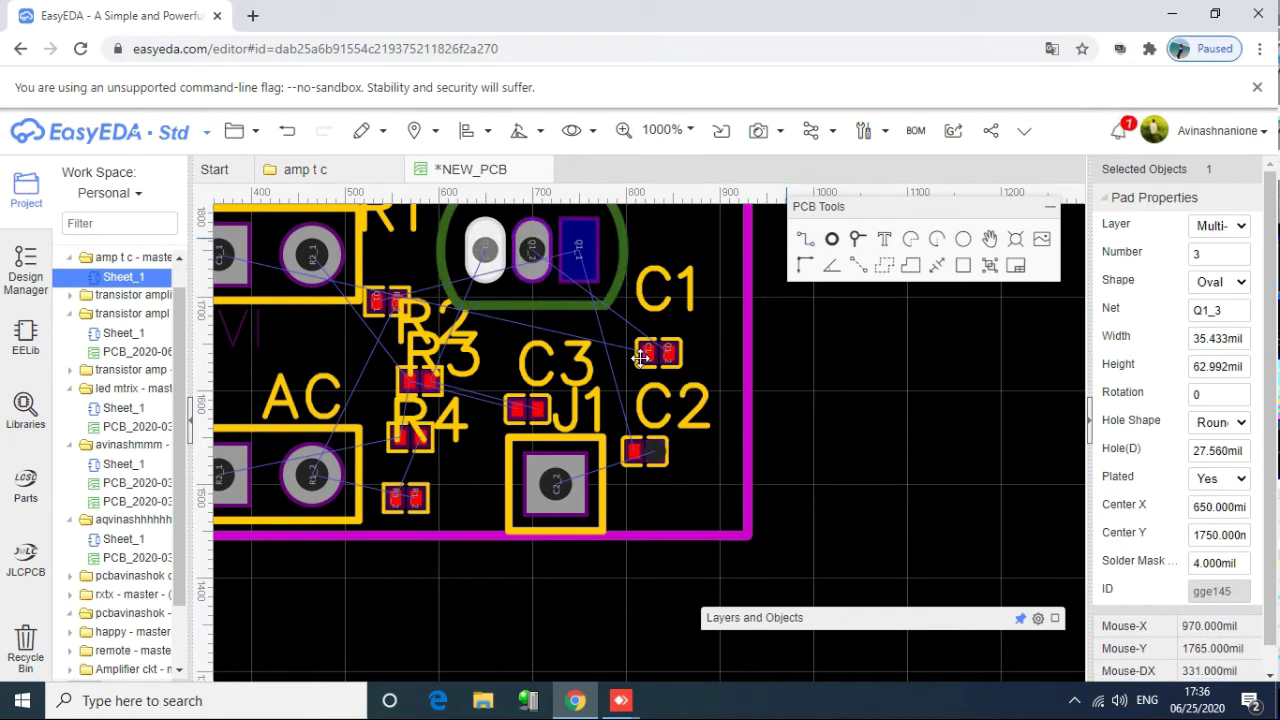
click(1218, 225)
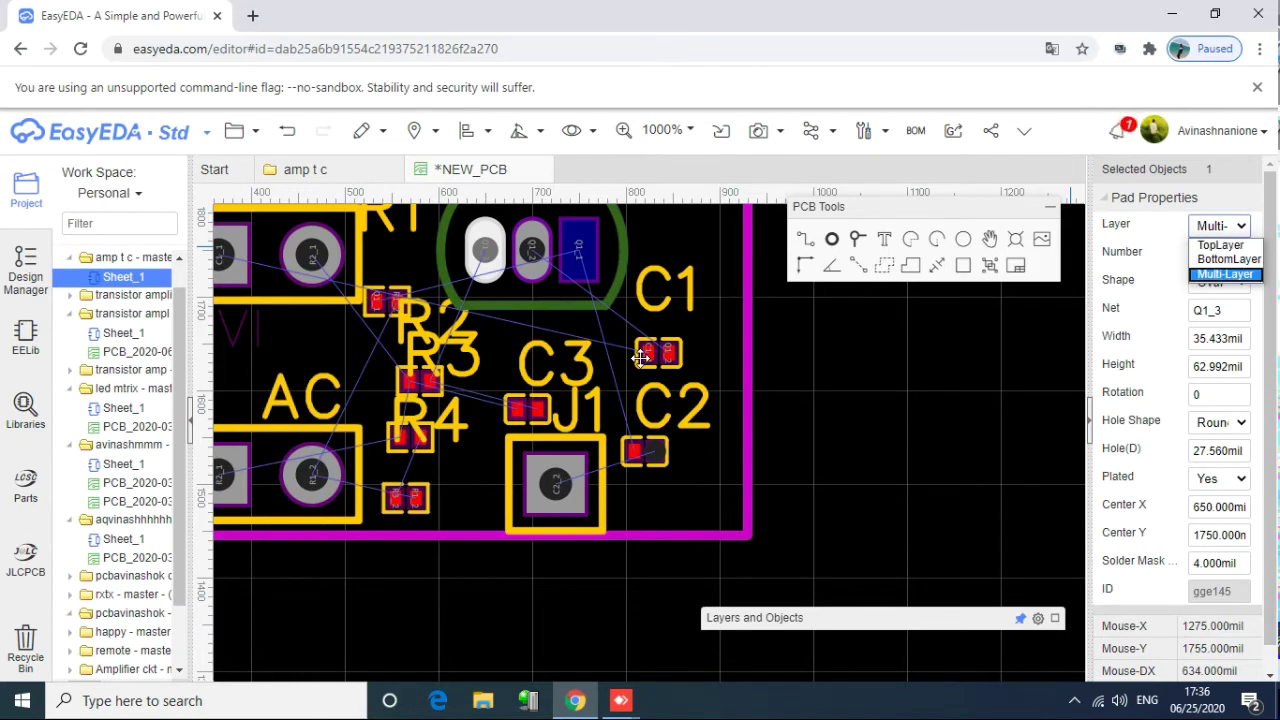
click(1228, 259)
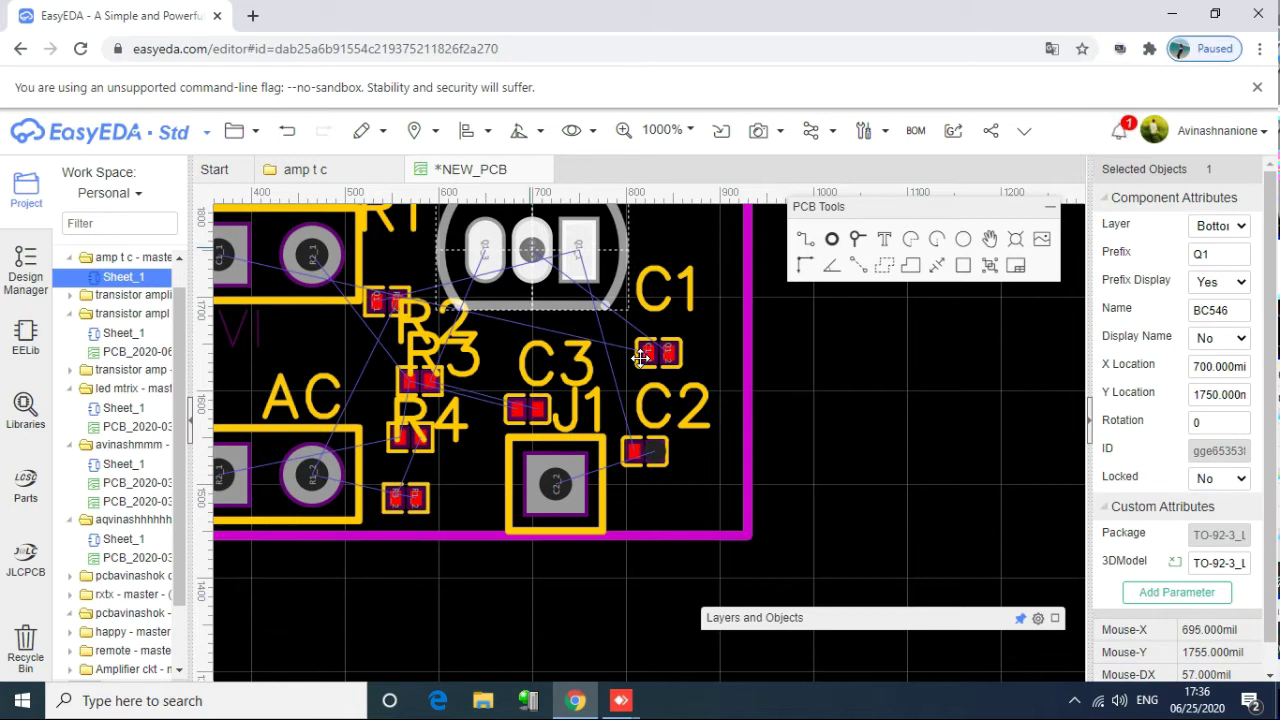
click(529, 247)
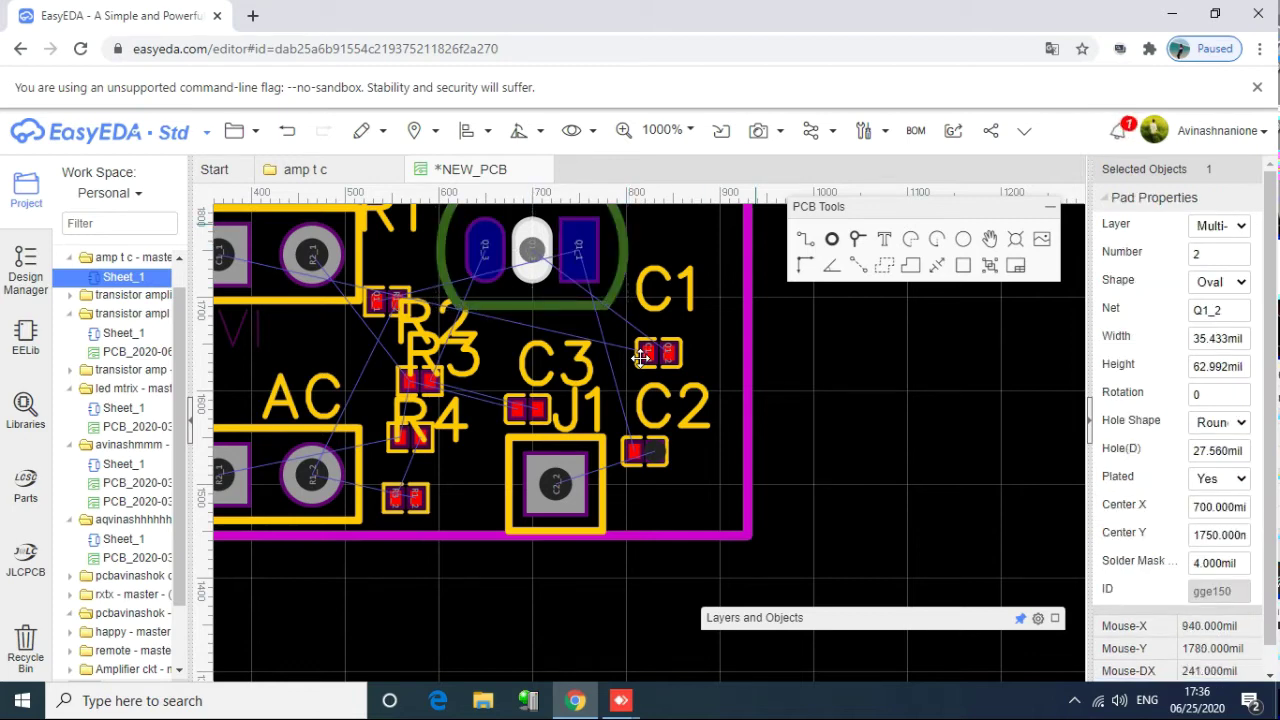
click(1219, 225)
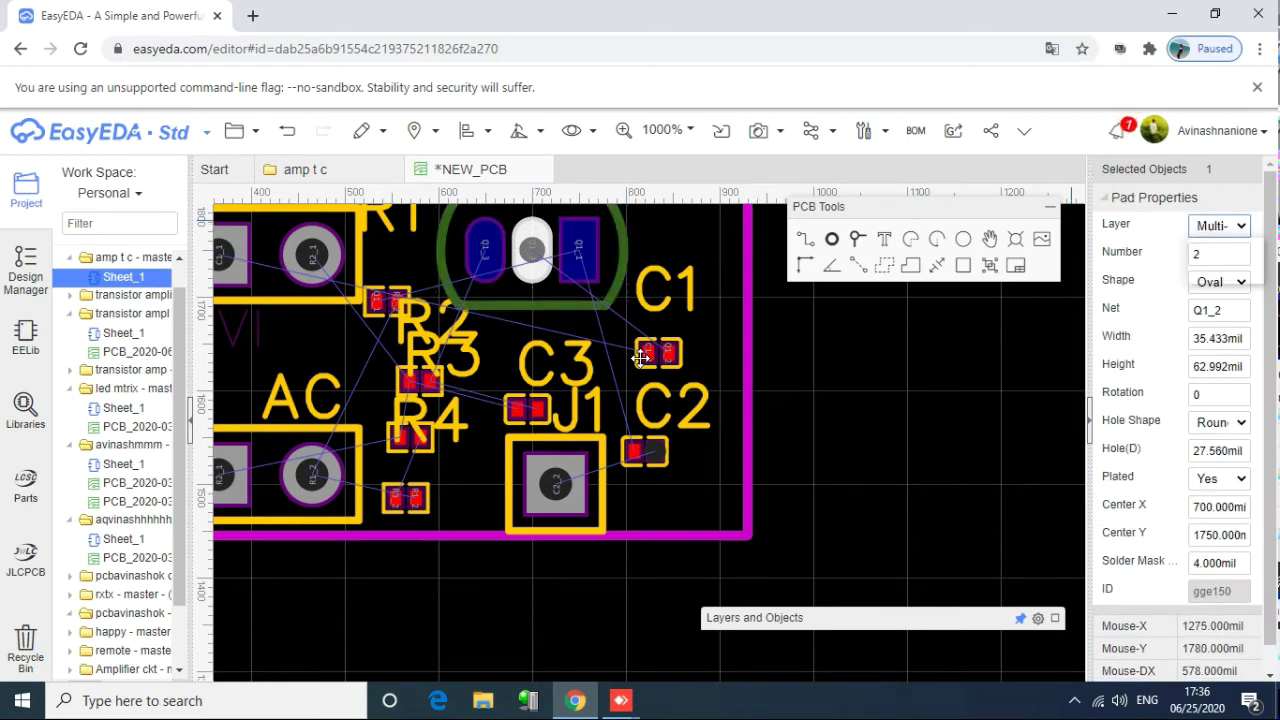
click(1219, 259)
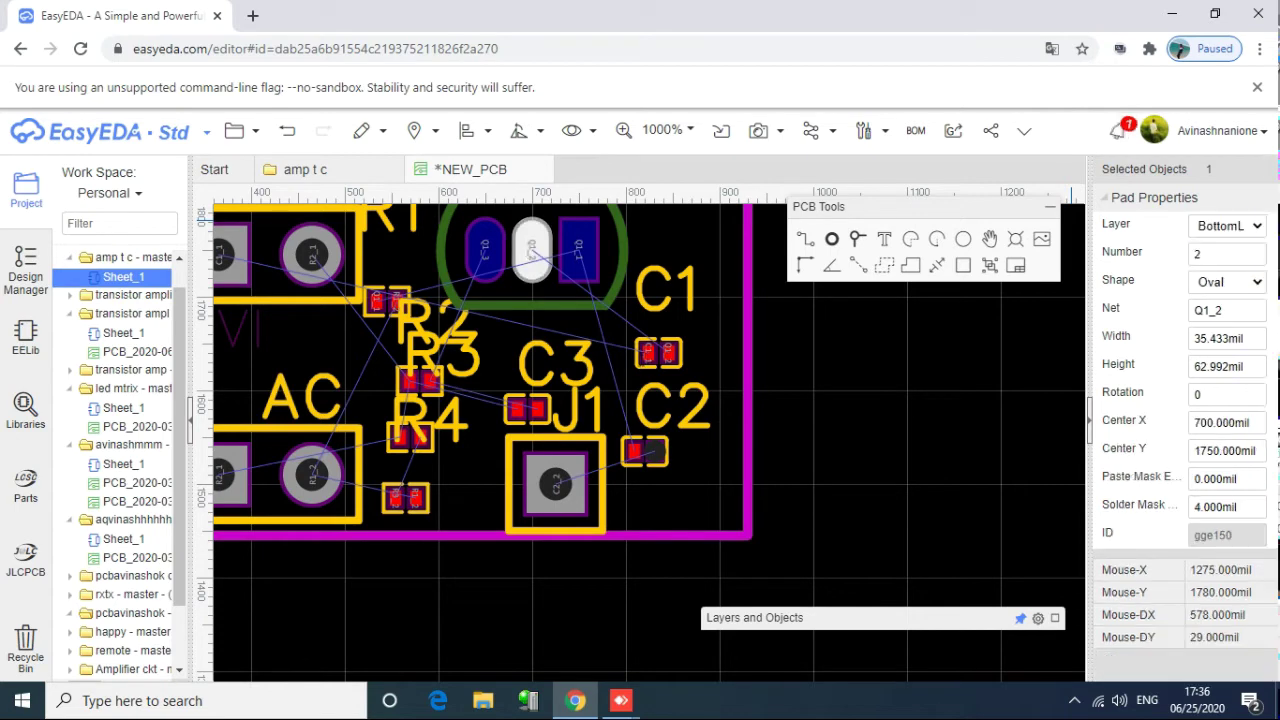
Step: Assign pad 2 of capacitor C2 to the TopLayer and check the pad properties of J1 and connector AC
click(312, 256)
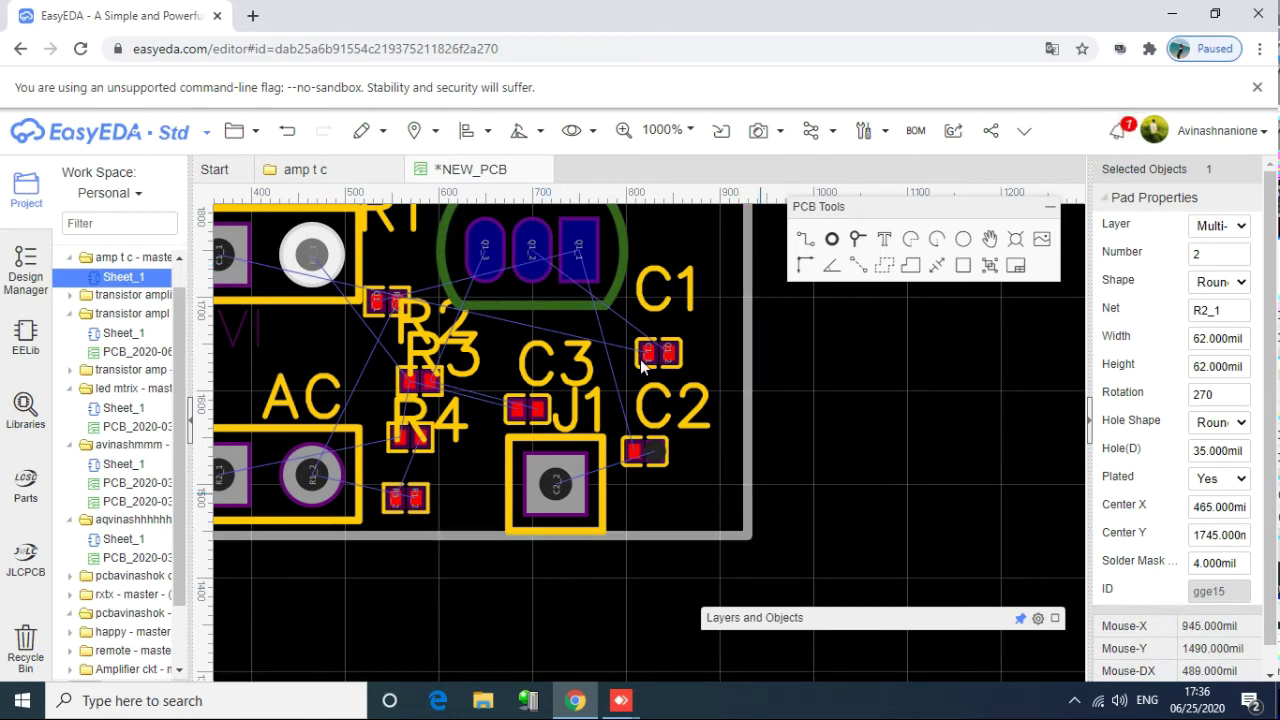
click(654, 452)
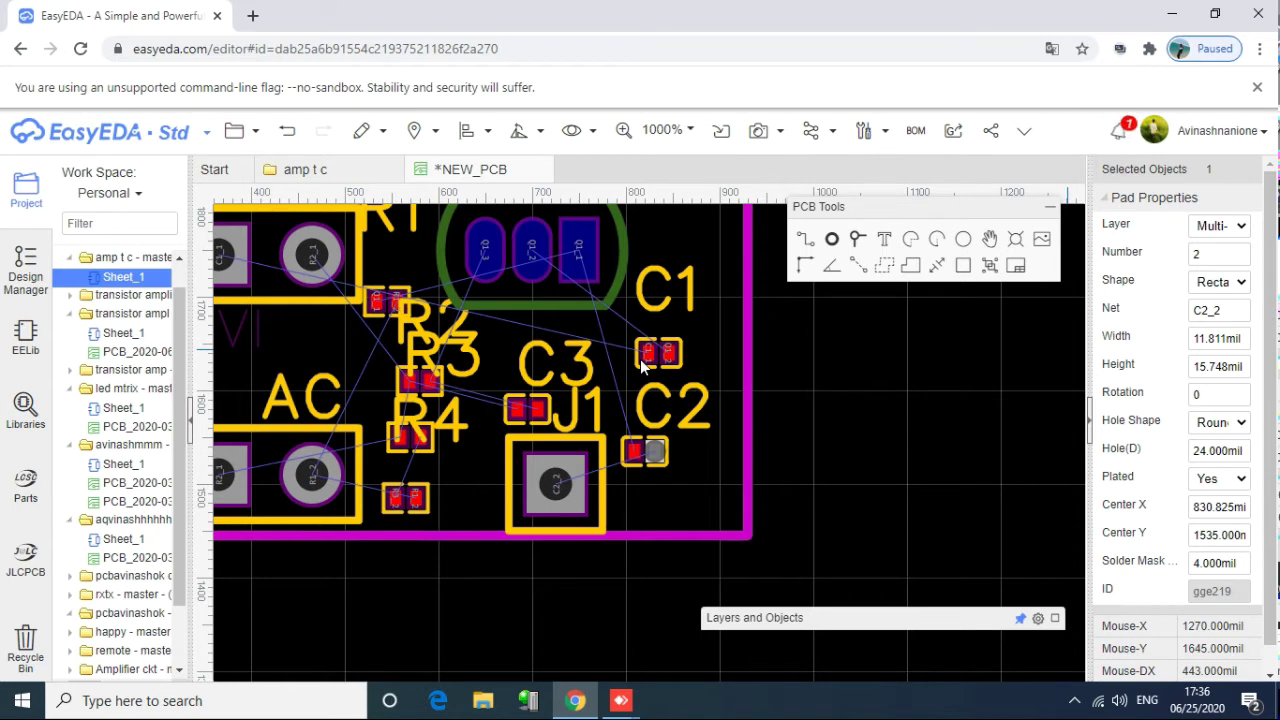
click(1218, 225)
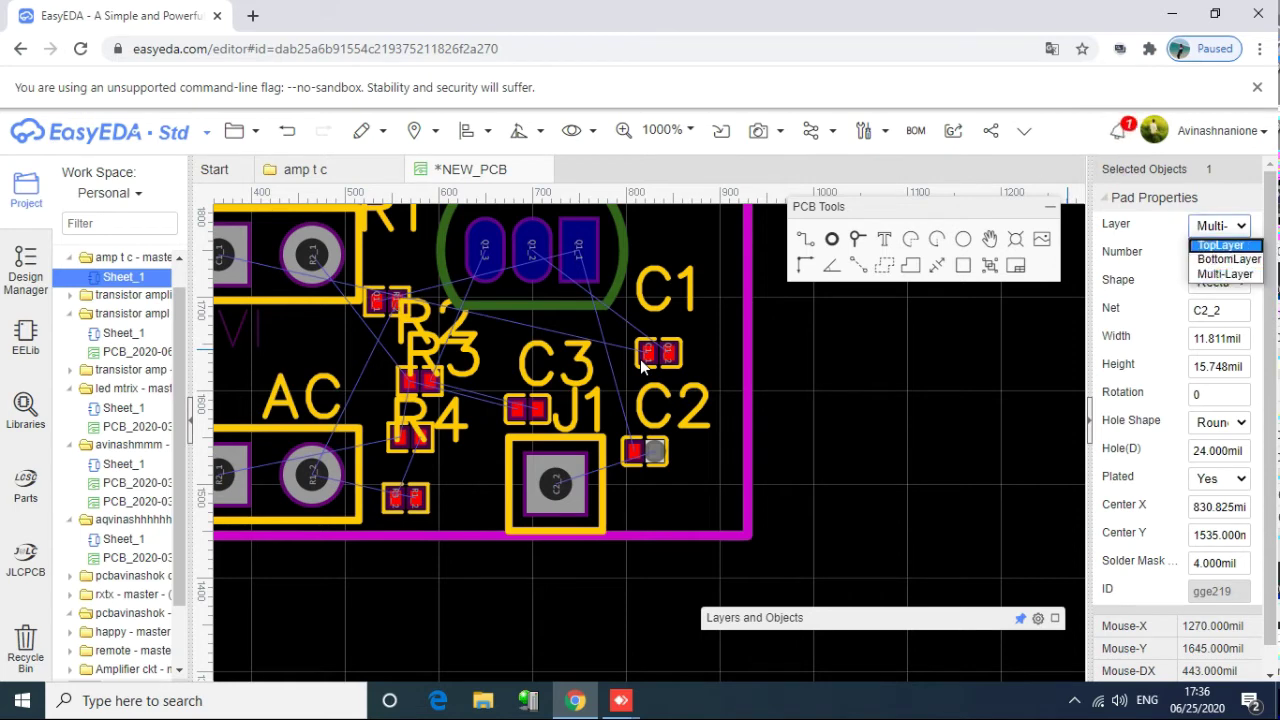
click(1221, 245)
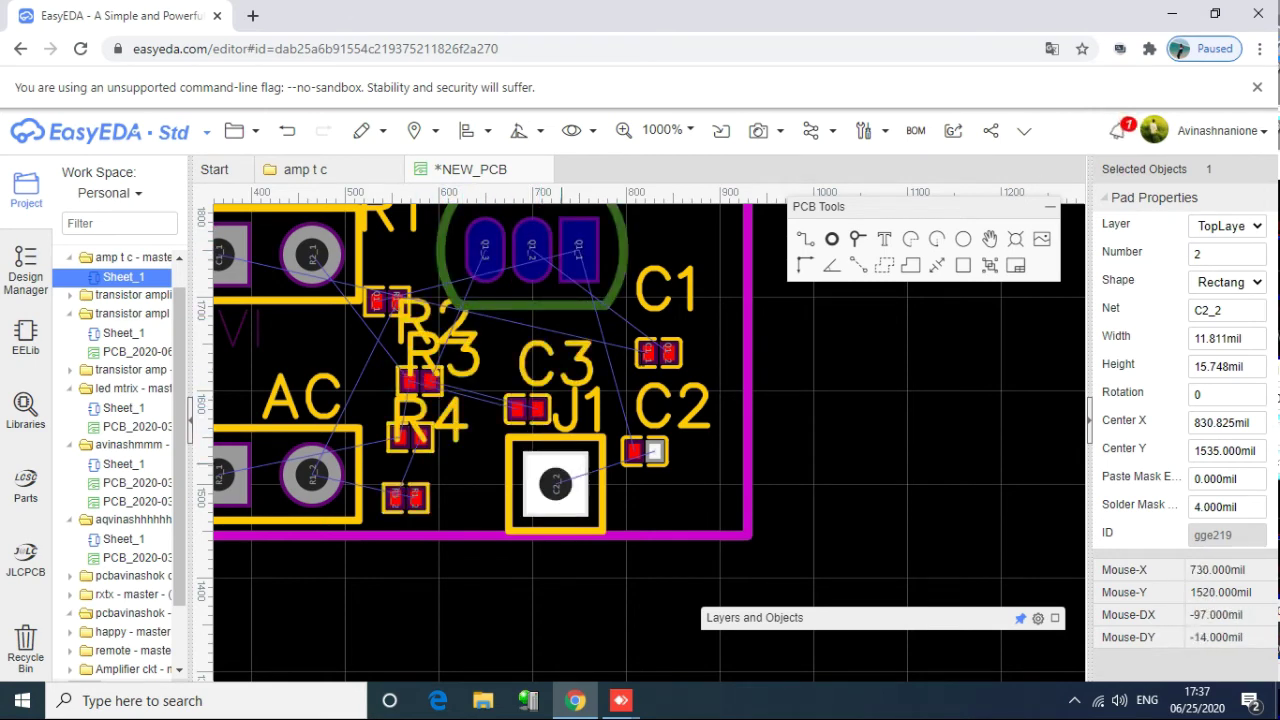
click(565, 485)
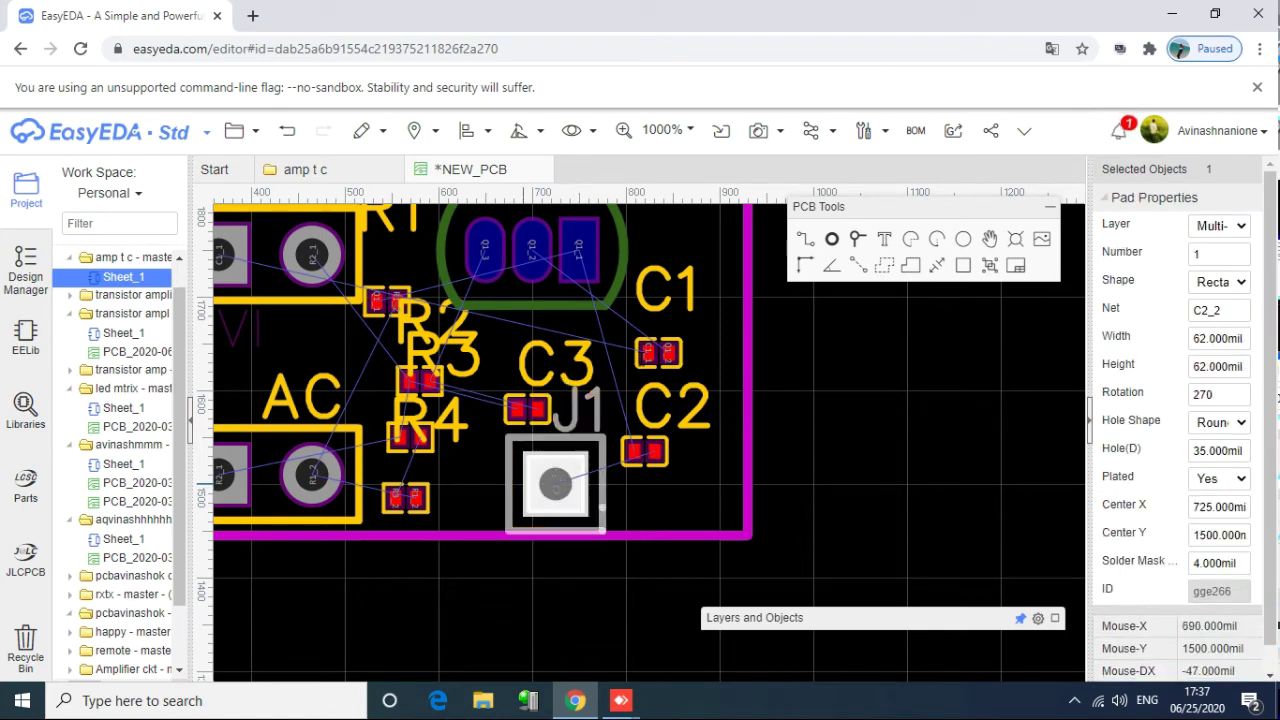
click(333, 485)
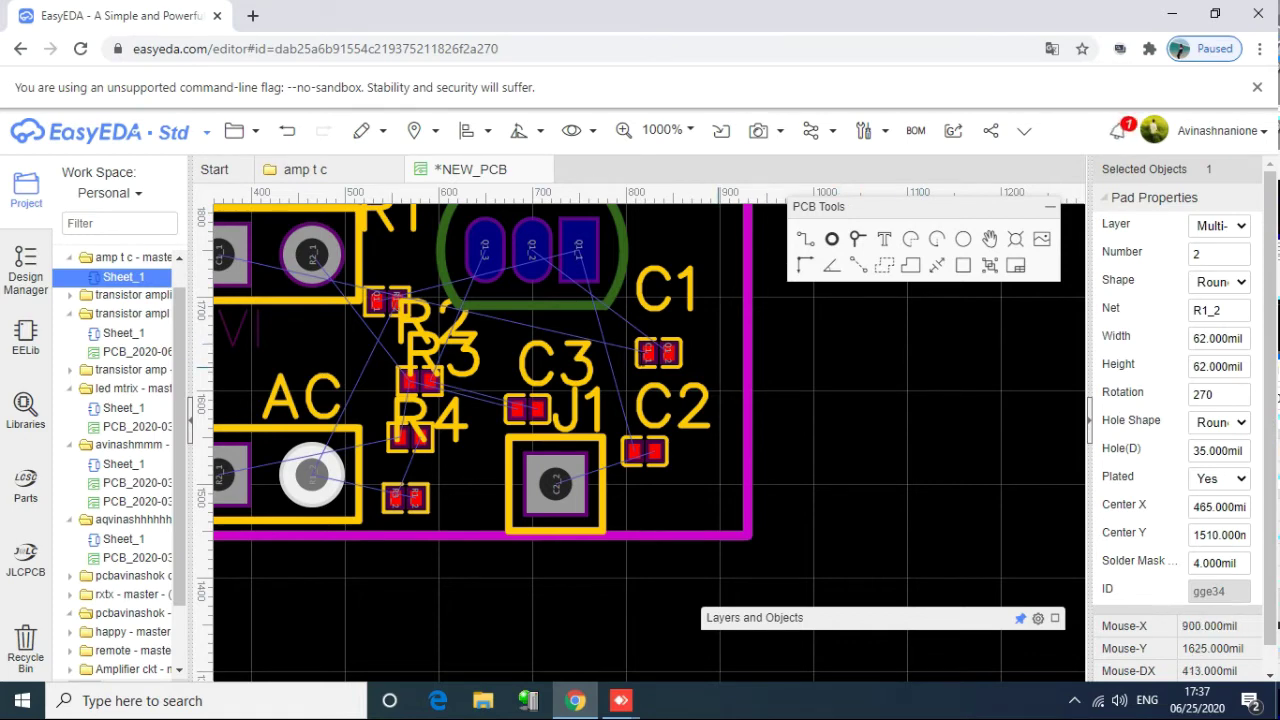
Step: Preview the board's top side in Photo View, then close the preview
click(662, 130)
key(Down)
key(Down)
key(Down)
key(Return)
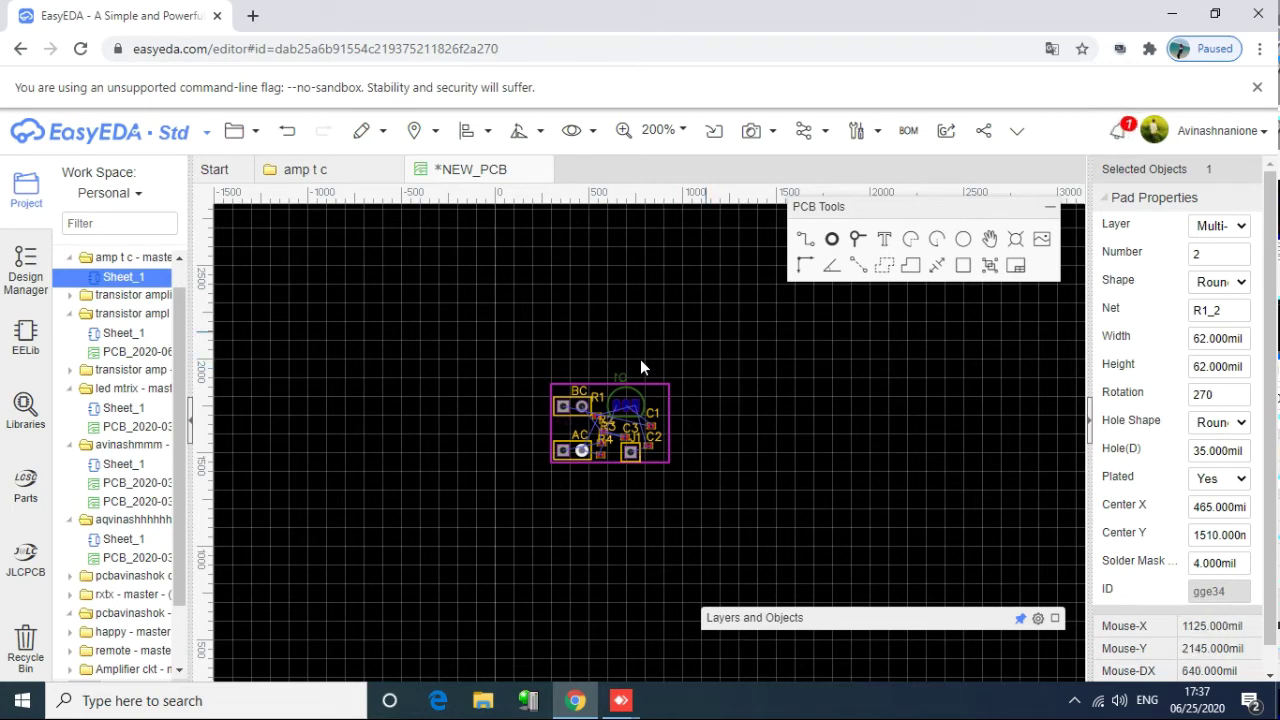
mouse_move(758, 131)
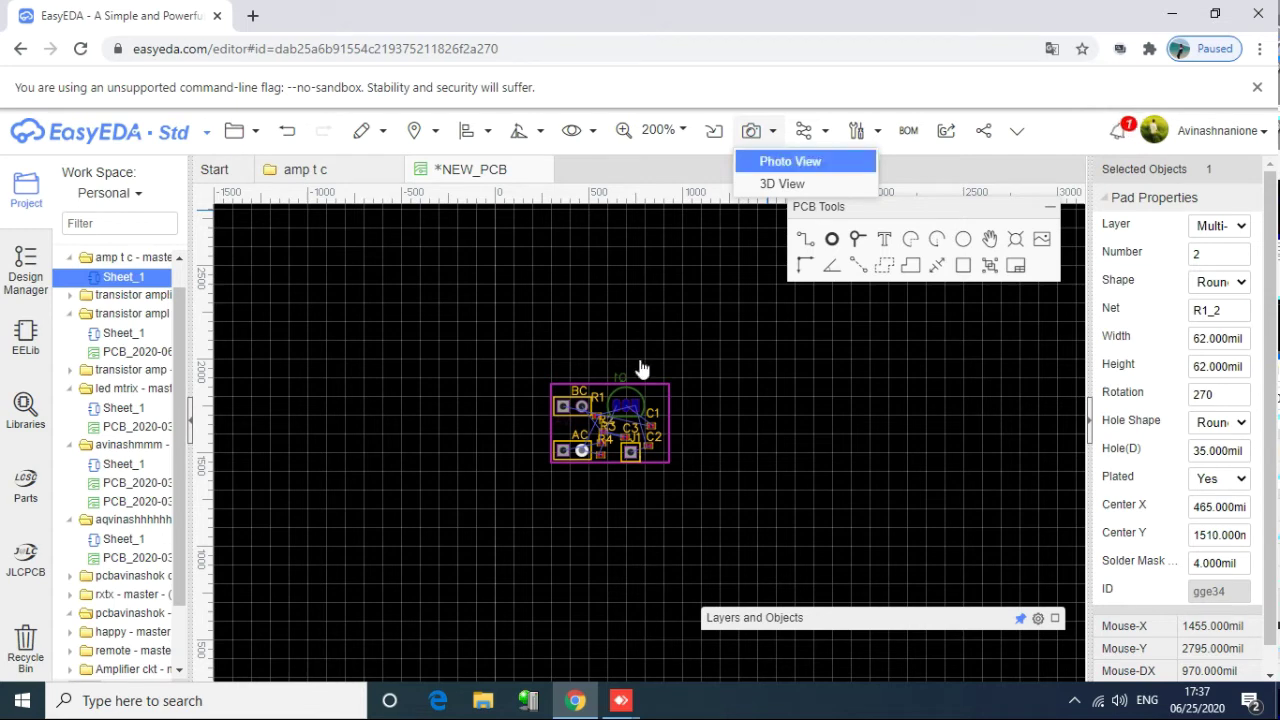
click(790, 161)
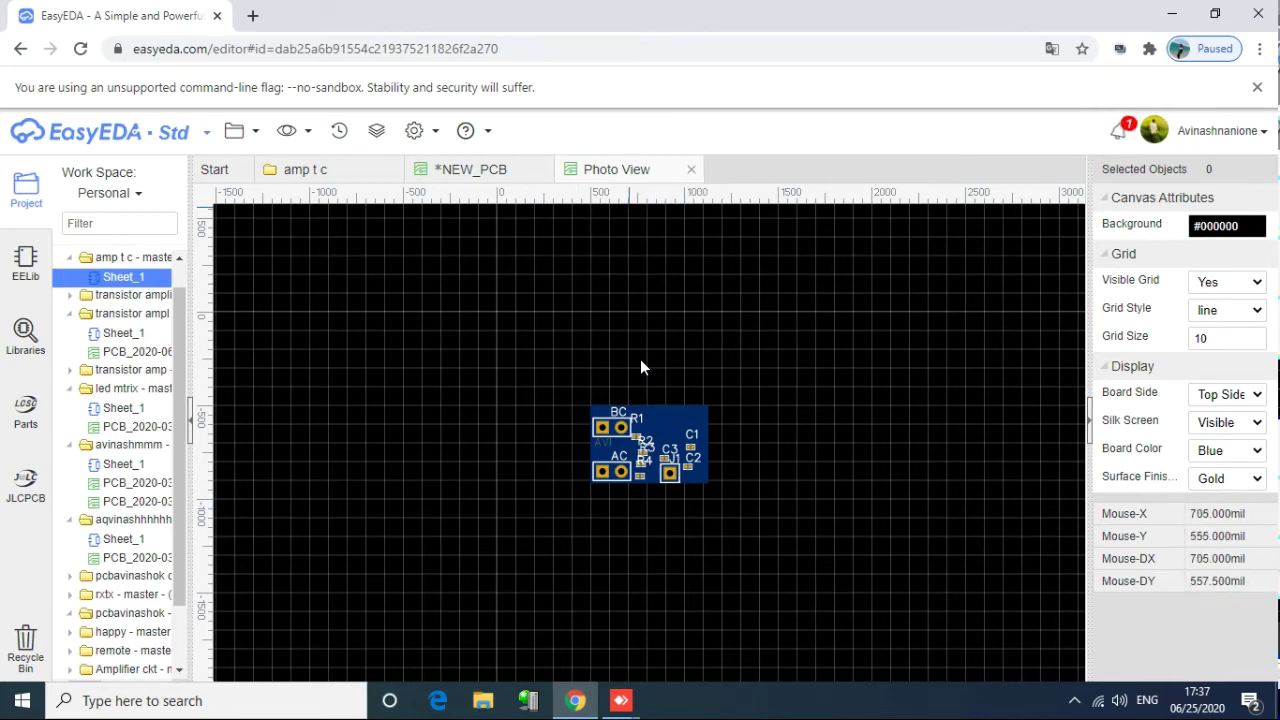
click(690, 169)
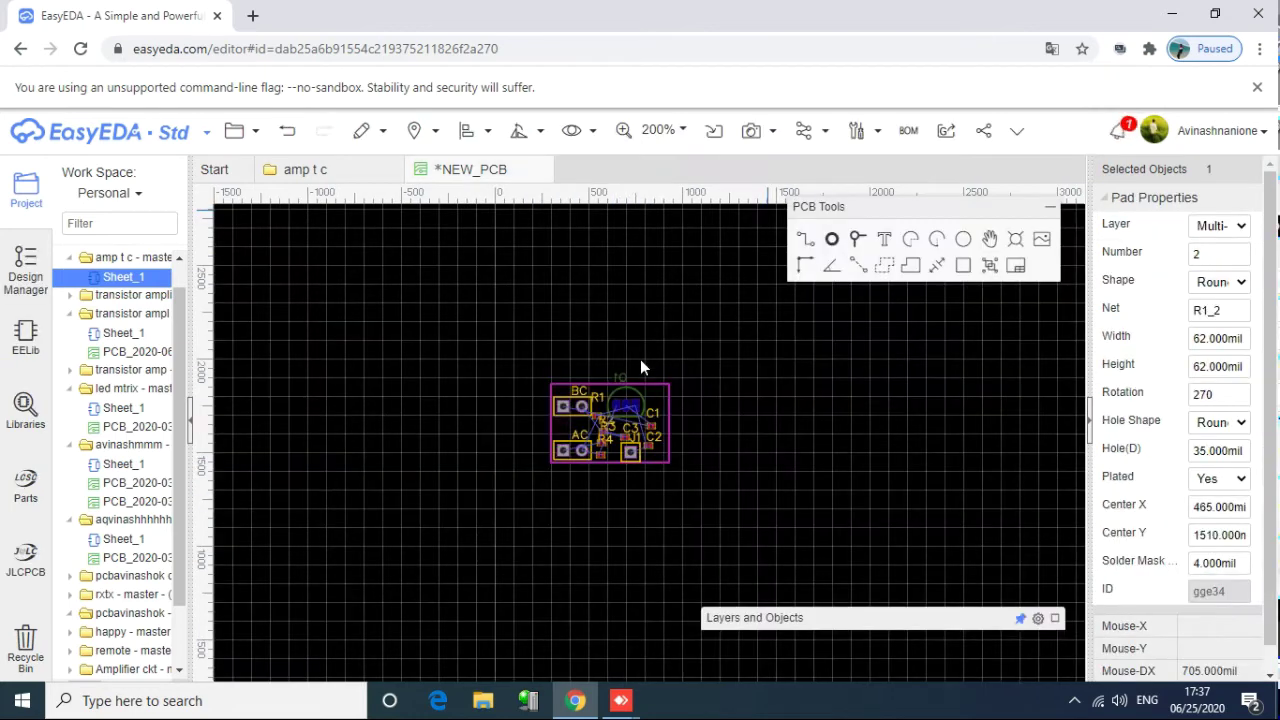
Step: Inspect both sides of the board and its mounted components in the 3D view
click(772, 131)
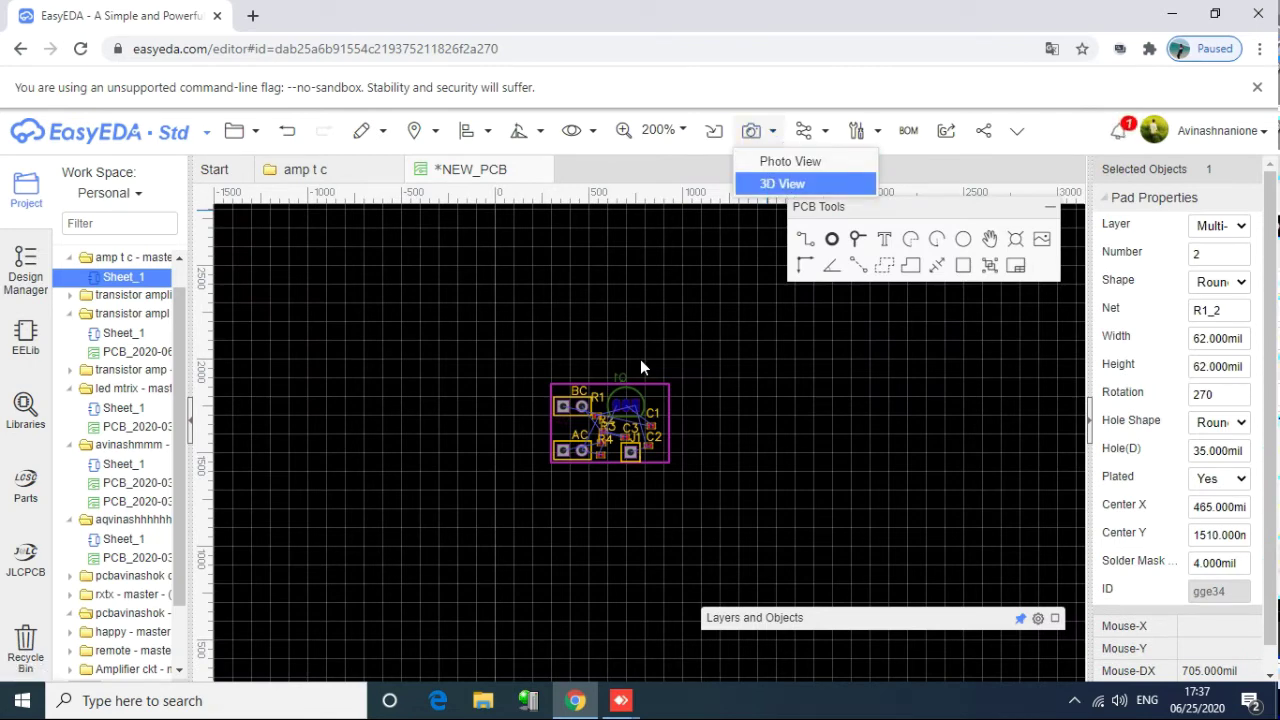
click(782, 183)
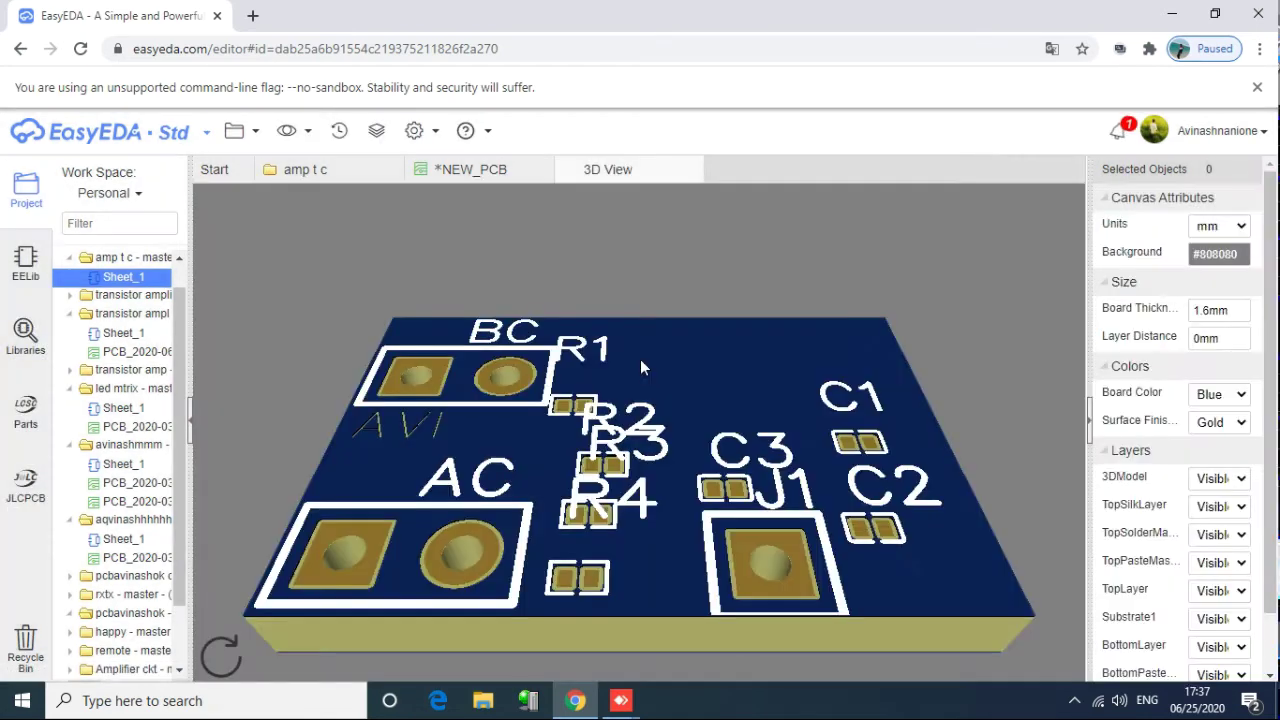
mouse_move(642, 366)
mouse_down()
mouse_move(642, 430)
mouse_move(670, 351)
mouse_move(652, 328)
mouse_move(676, 342)
mouse_move(642, 366)
mouse_move(660, 318)
mouse_move(626, 404)
mouse_move(642, 366)
mouse_move(500, 366)
mouse_up()
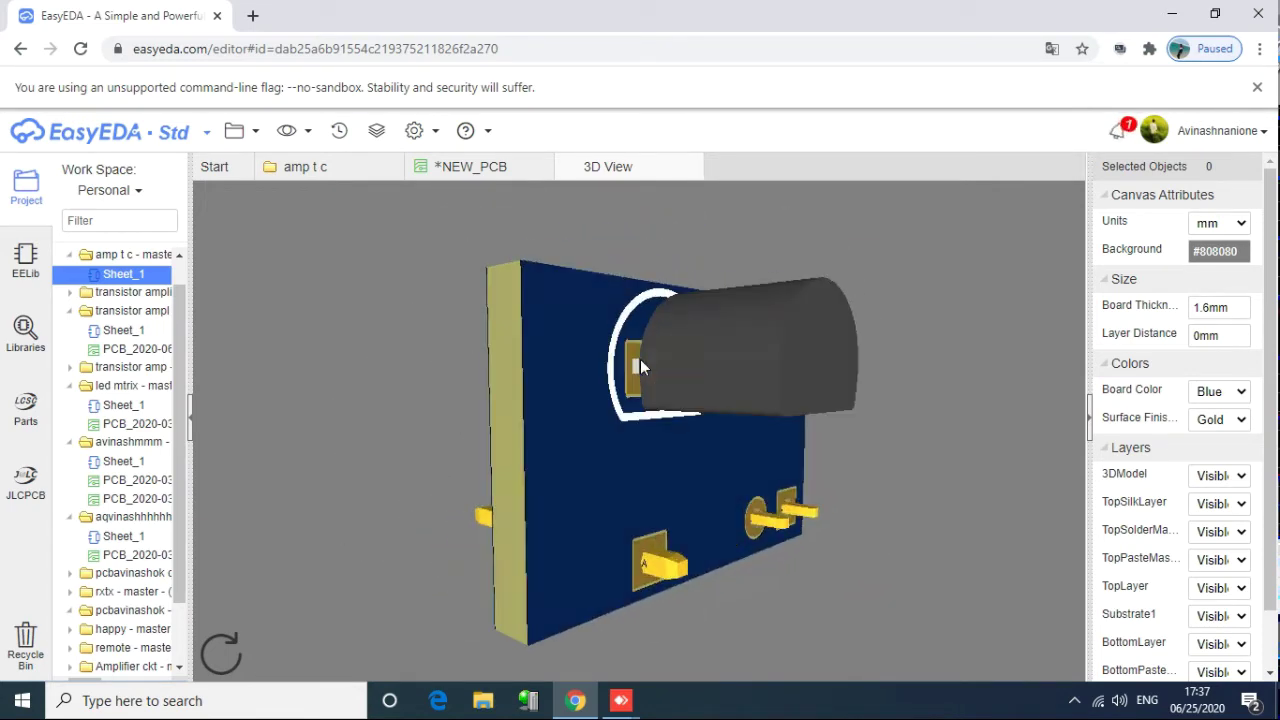
mouse_move(642, 366)
mouse_down()
mouse_move(650, 412)
mouse_move(642, 310)
mouse_move(630, 388)
mouse_move(680, 385)
mouse_move(680, 345)
mouse_move(641, 367)
mouse_move(610, 335)
mouse_move(642, 368)
mouse_move(590, 330)
mouse_move(641, 367)
mouse_up()
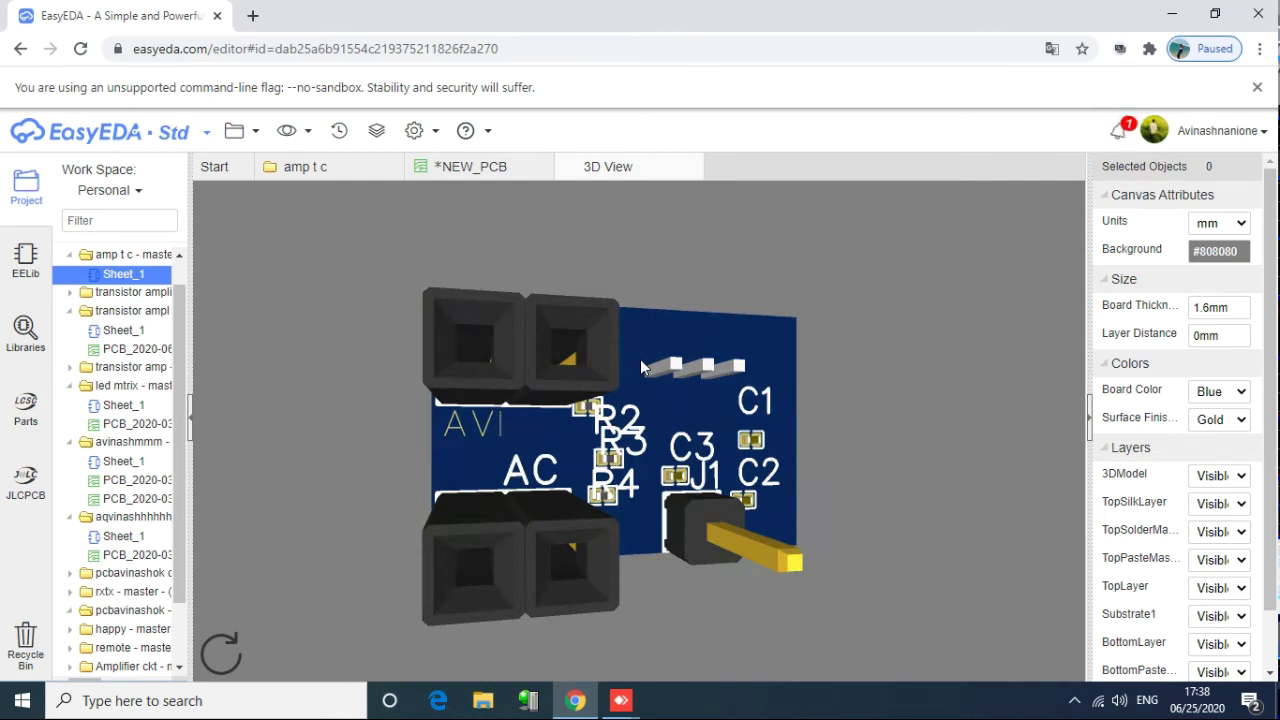
mouse_move(641, 367)
mouse_down()
mouse_move(615, 362)
mouse_move(630, 372)
mouse_up()
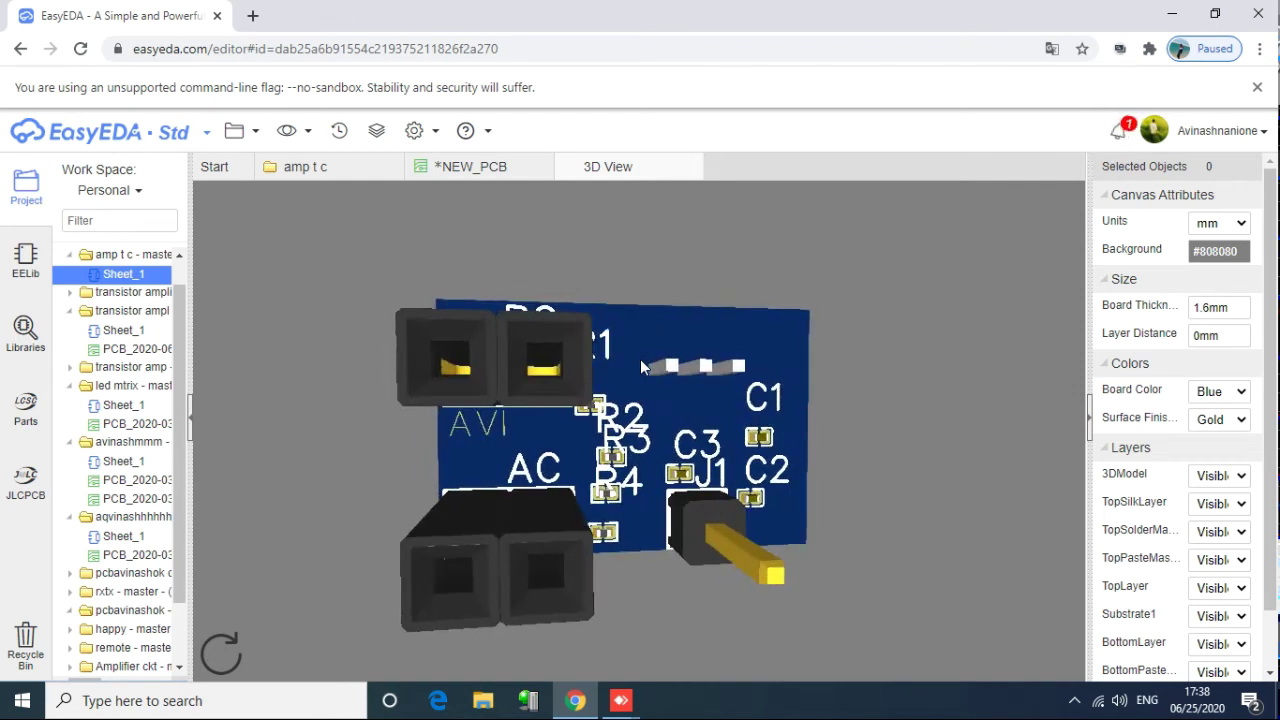
mouse_move(641, 367)
mouse_down()
mouse_move(630, 360)
mouse_move(641, 367)
mouse_up()
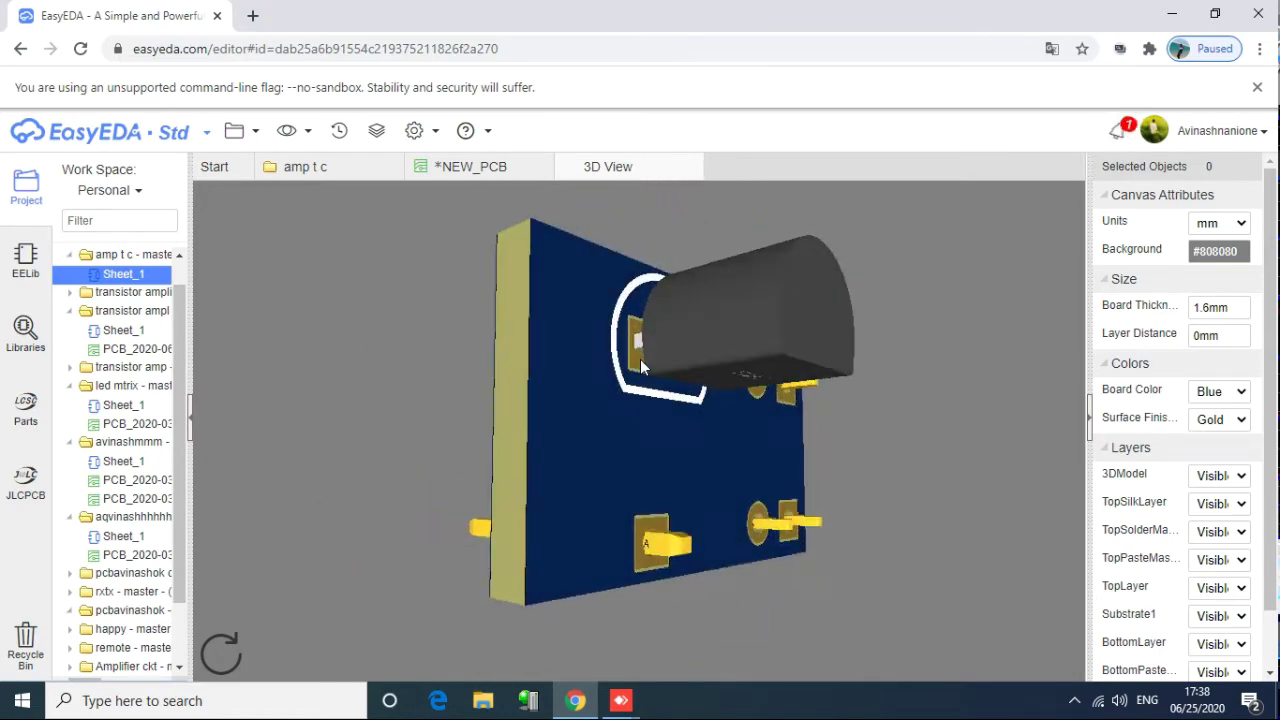
drag(641, 367, 641, 367)
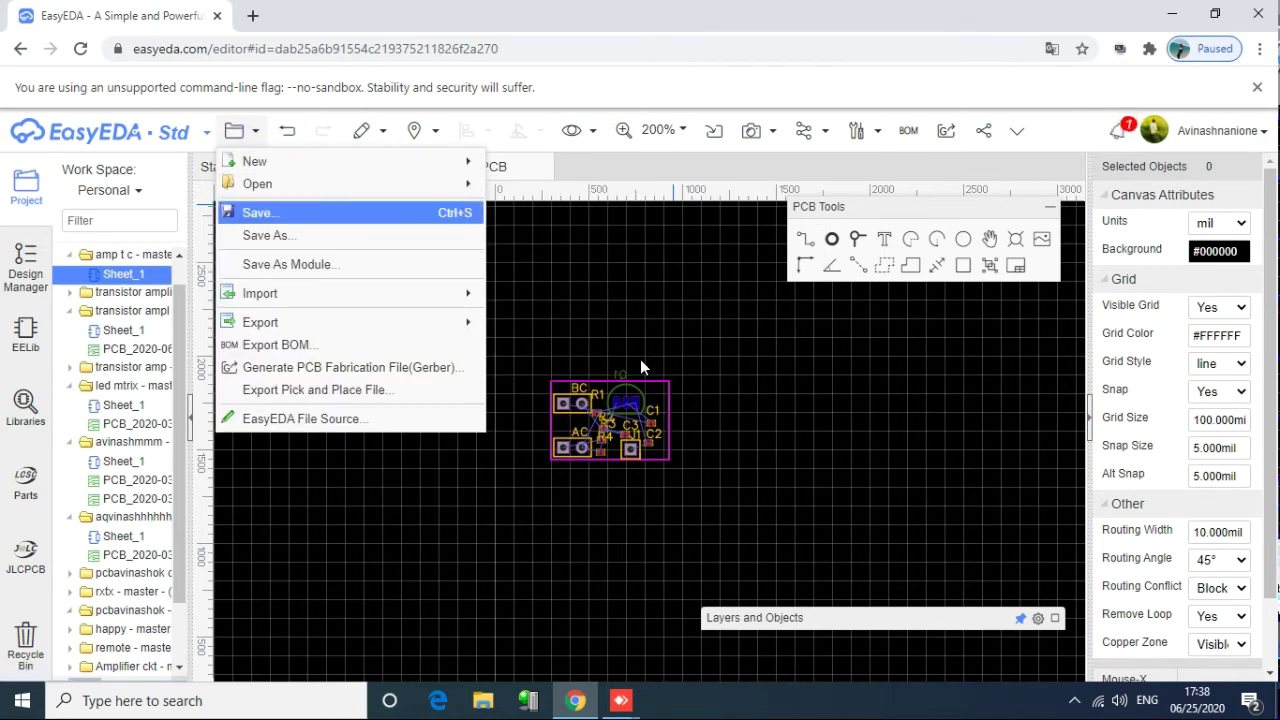
Step: Save the PCB and auto-route it on the cloud router with a track width of 15 mil
key(Return)
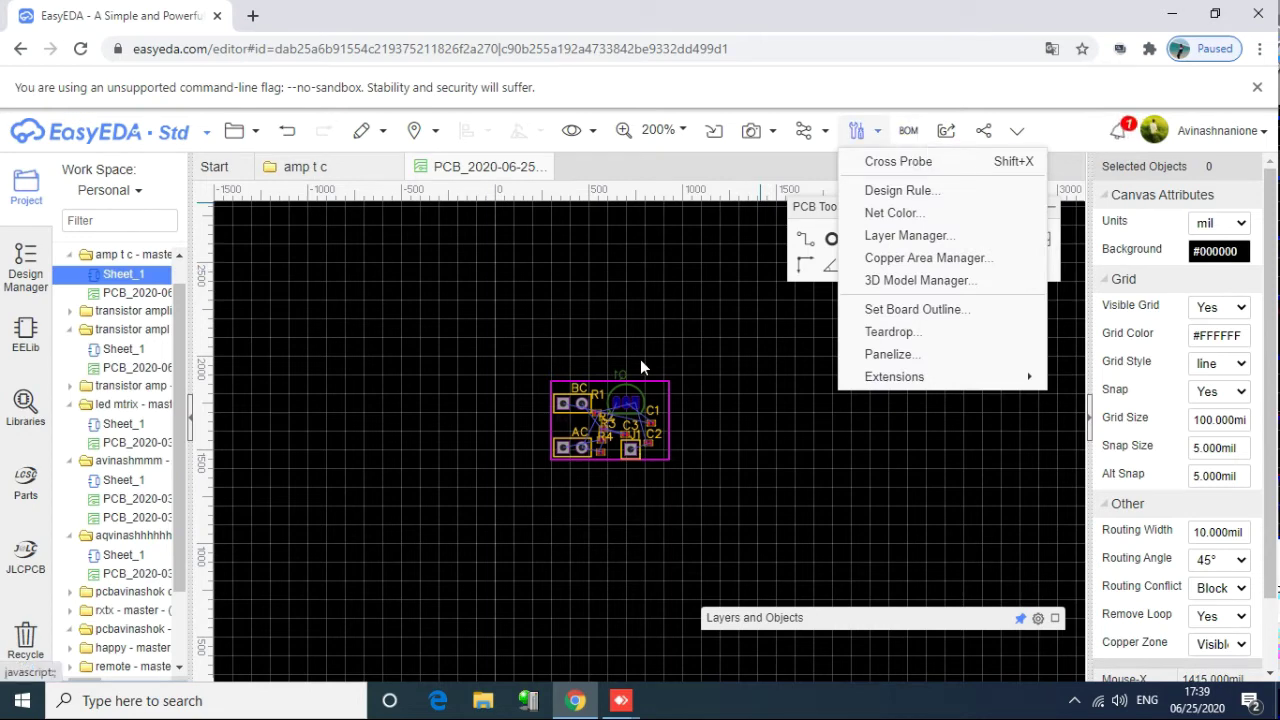
mouse_move(804, 131)
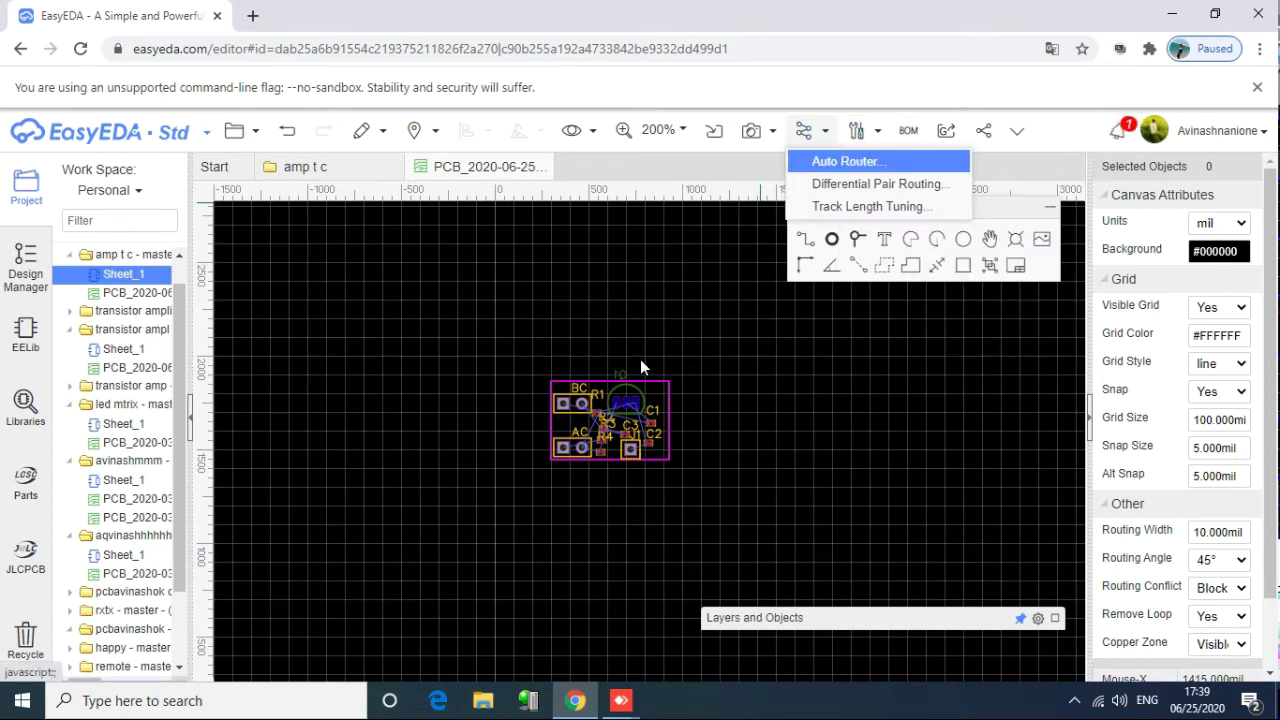
click(845, 161)
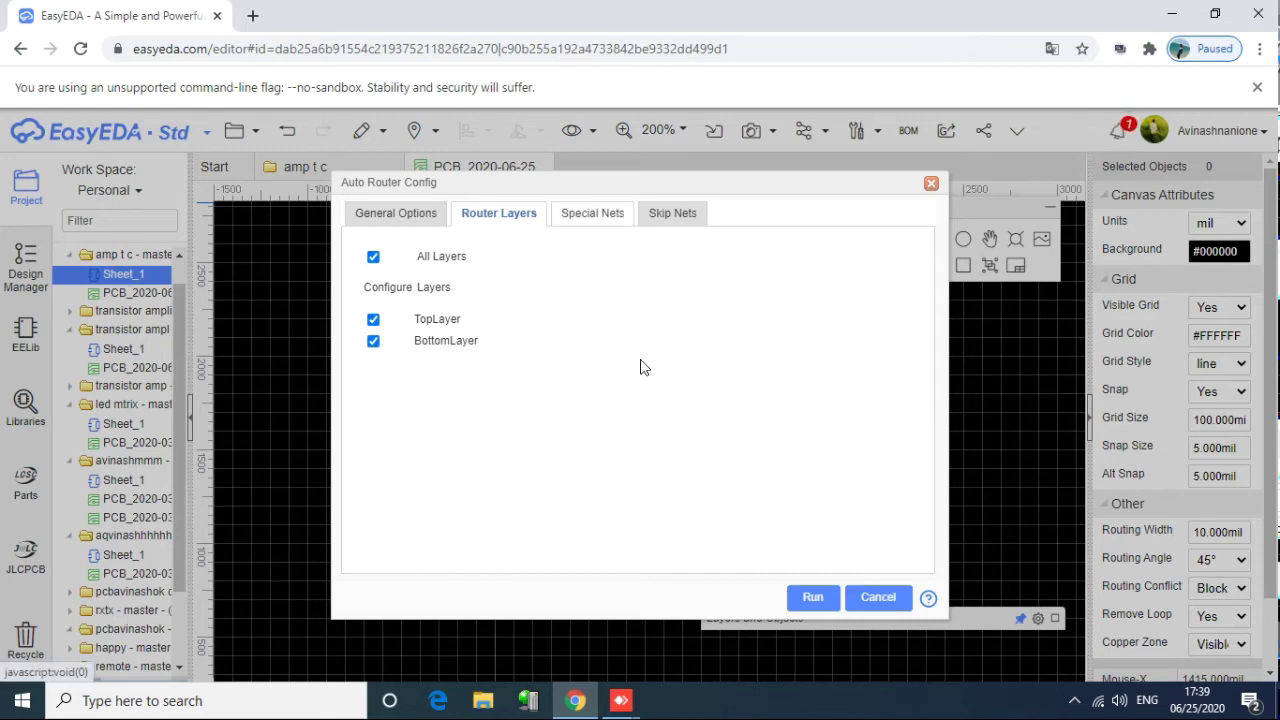
click(590, 213)
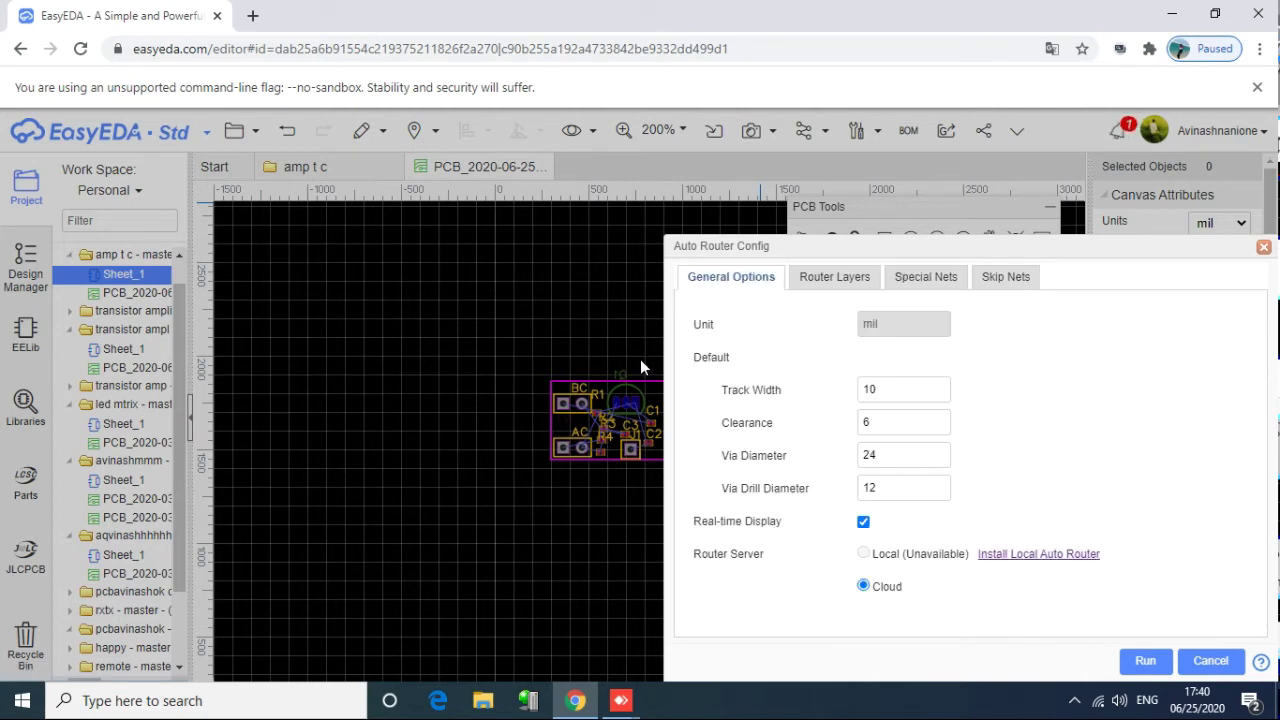
key(Tab)
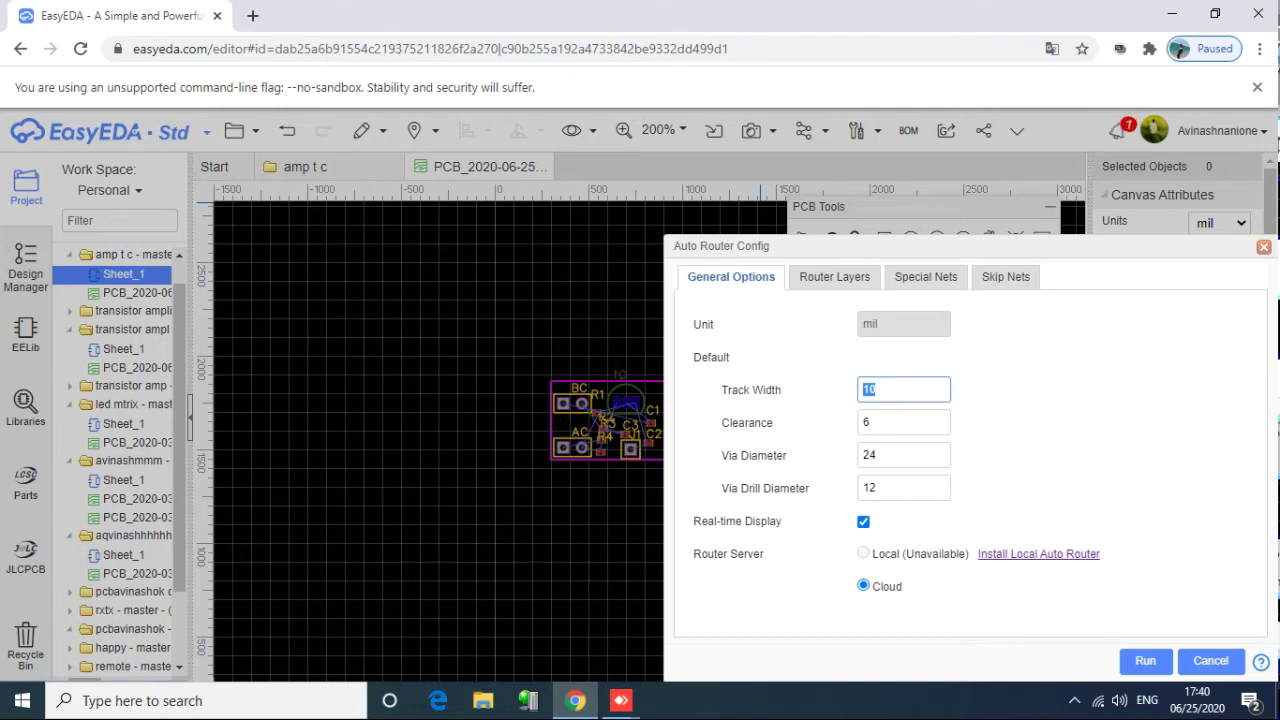
key(BackSpace)
text(15)
click(1145, 660)
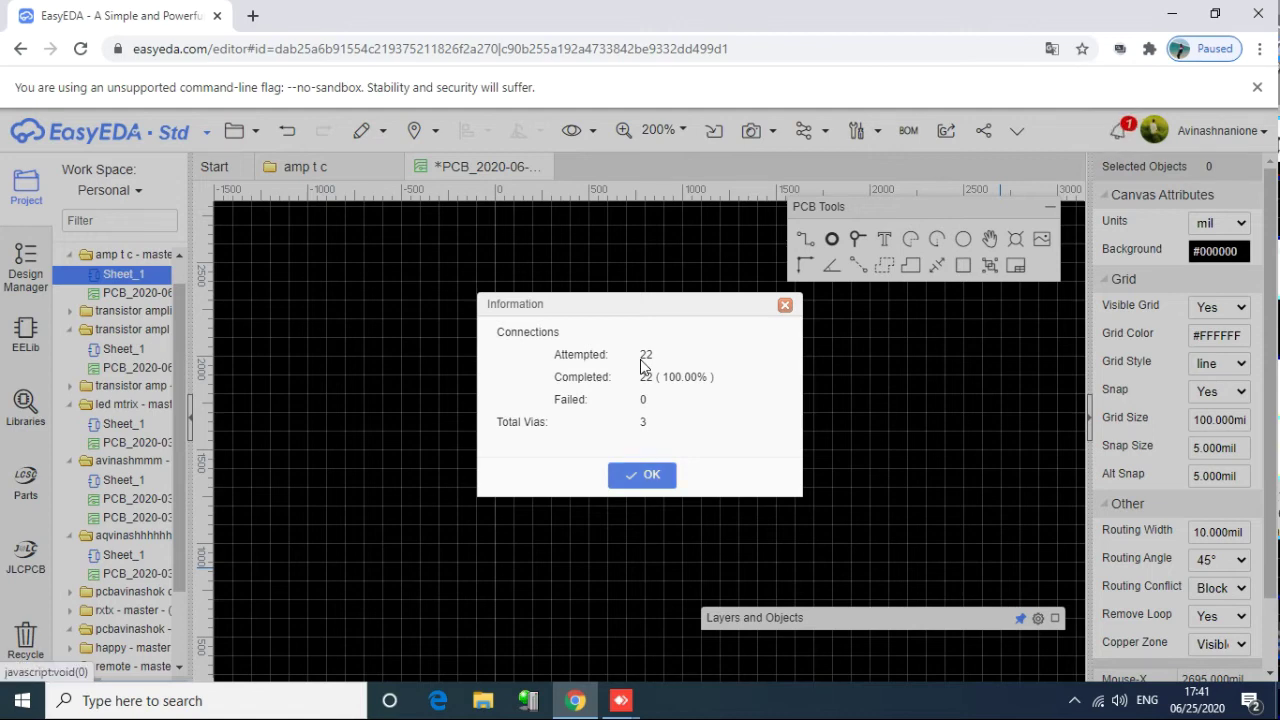
key(Return)
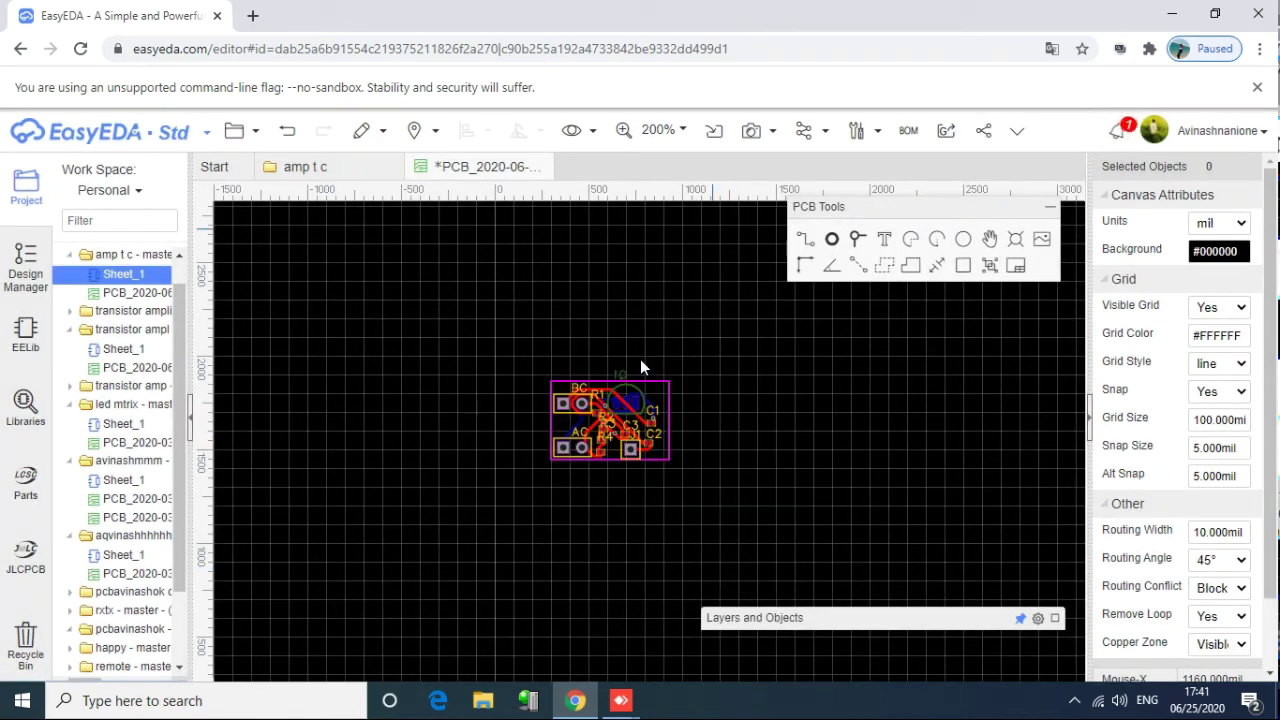
Step: Move the audio connector BC slightly, to X 425 mil and Y 1750 mil
mouse_move(660, 130)
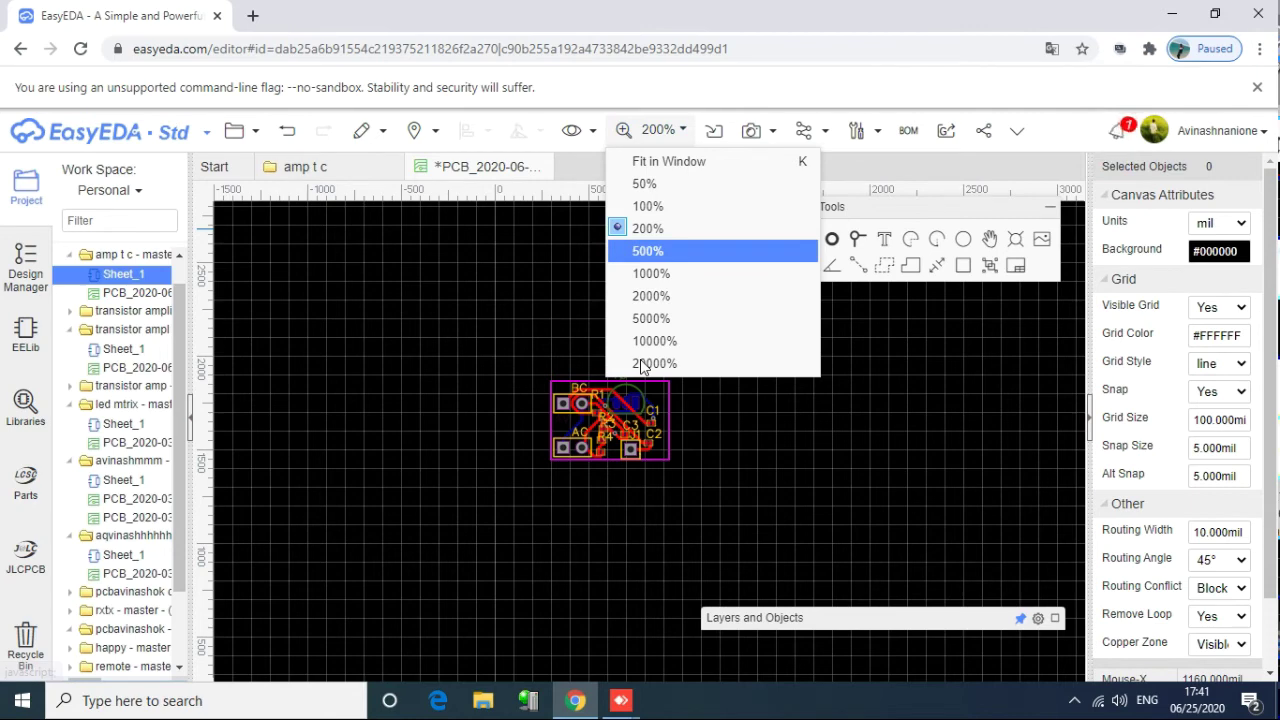
click(647, 251)
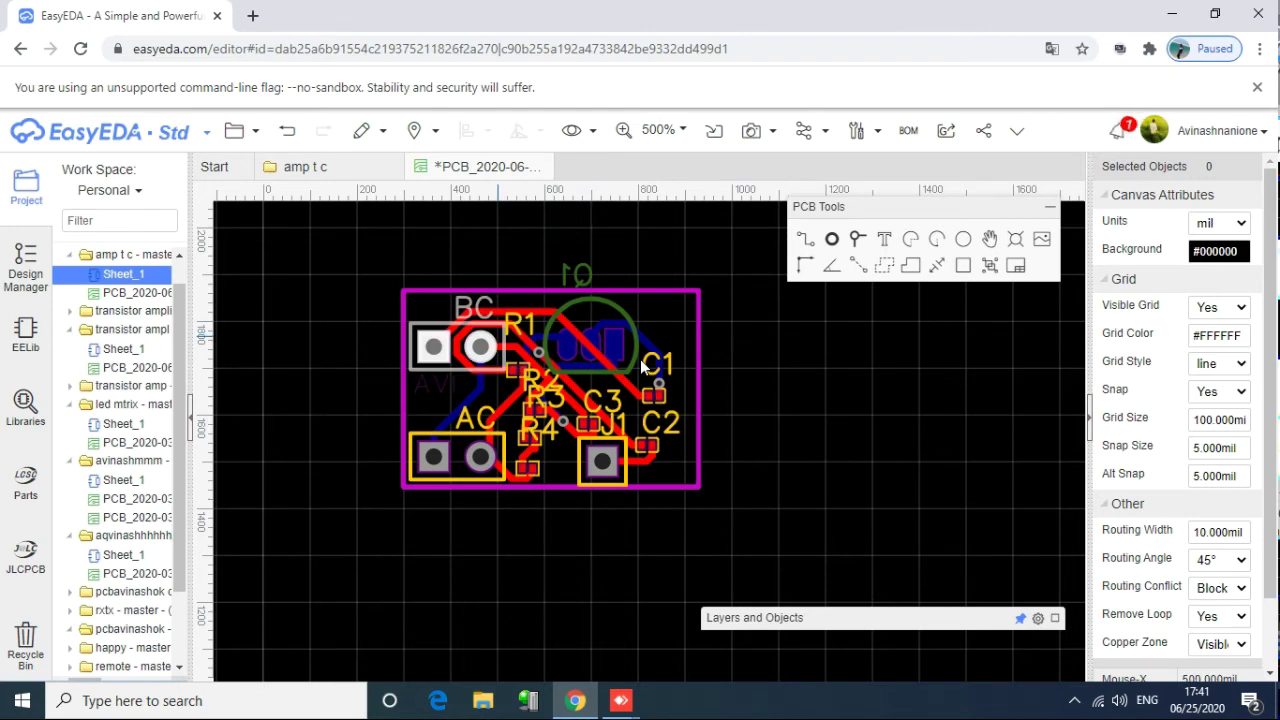
mouse_move(491, 338)
mouse_down()
mouse_move(510, 353)
mouse_move(497, 336)
mouse_up()
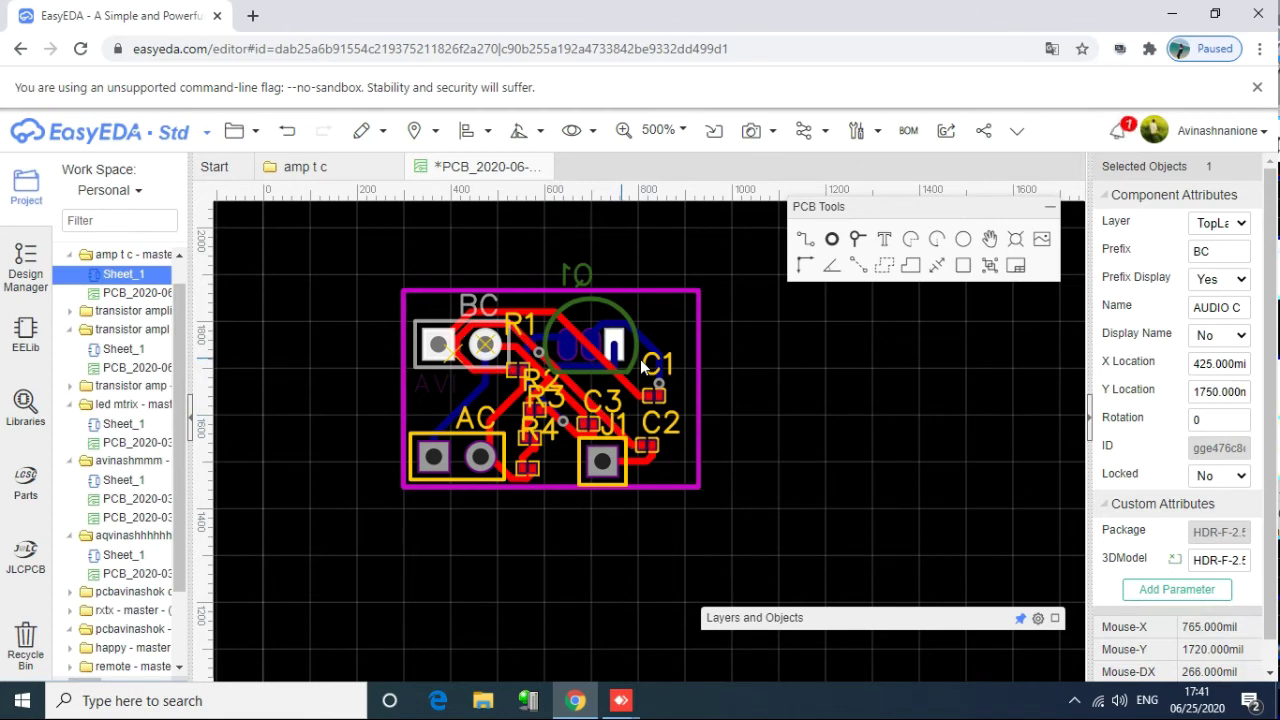
Step: Open the auto-router configuration and review the router layers and the nets available as special nets
mouse_move(805, 131)
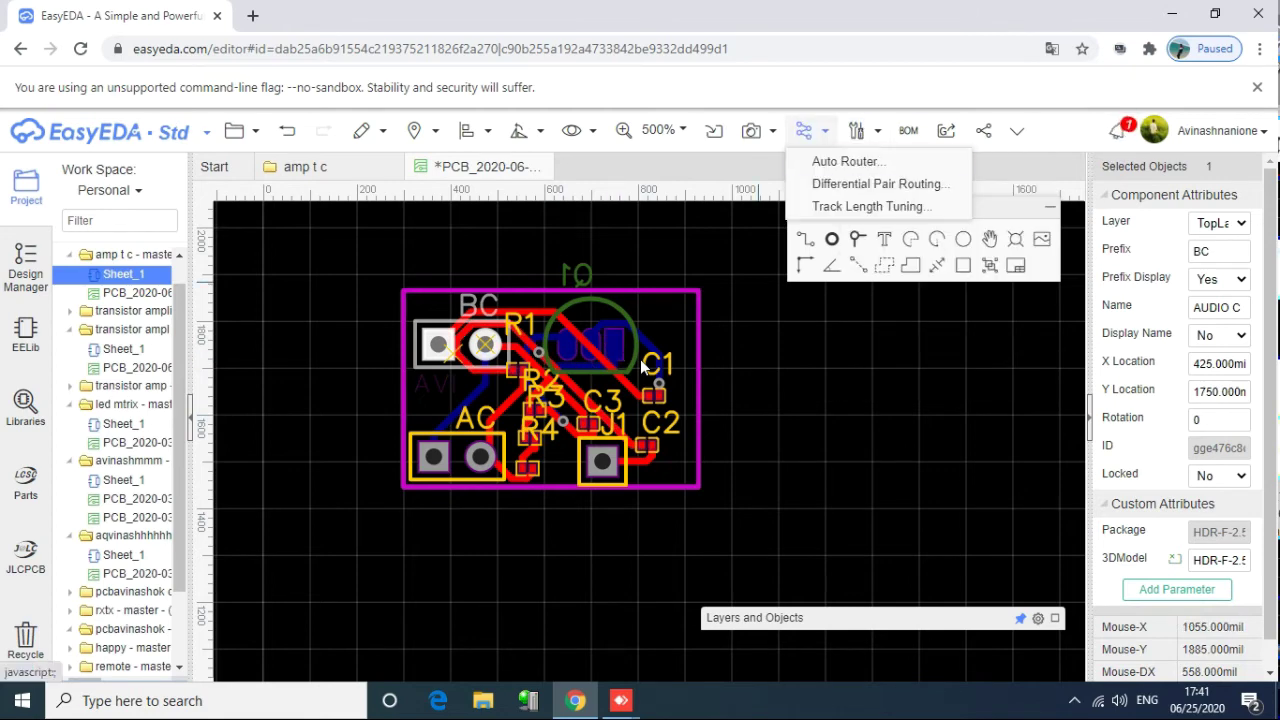
click(845, 161)
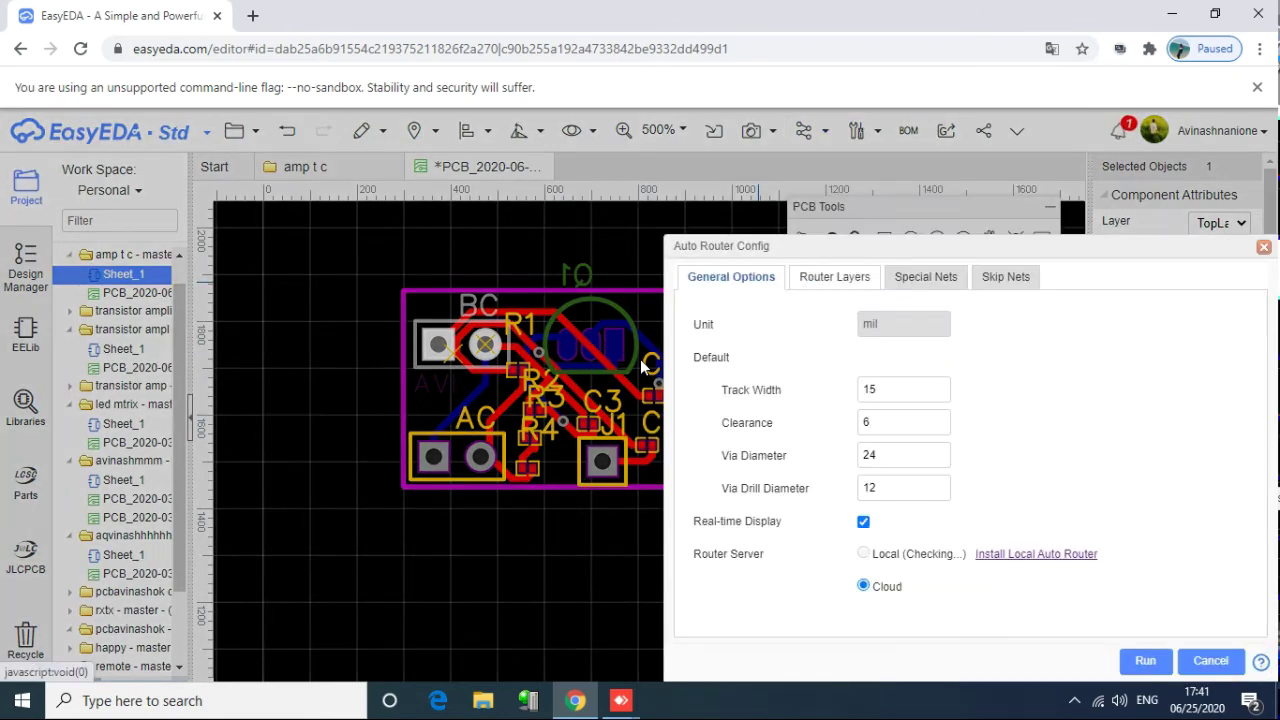
click(834, 276)
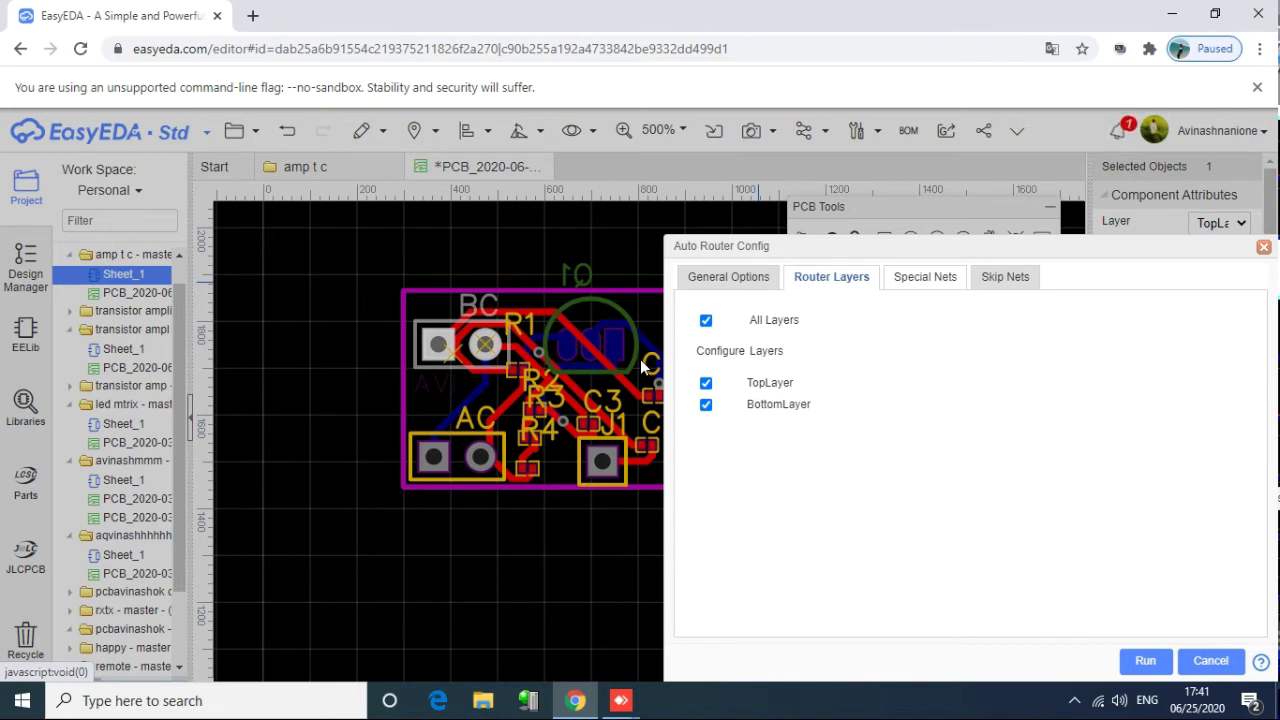
click(924, 277)
click(733, 345)
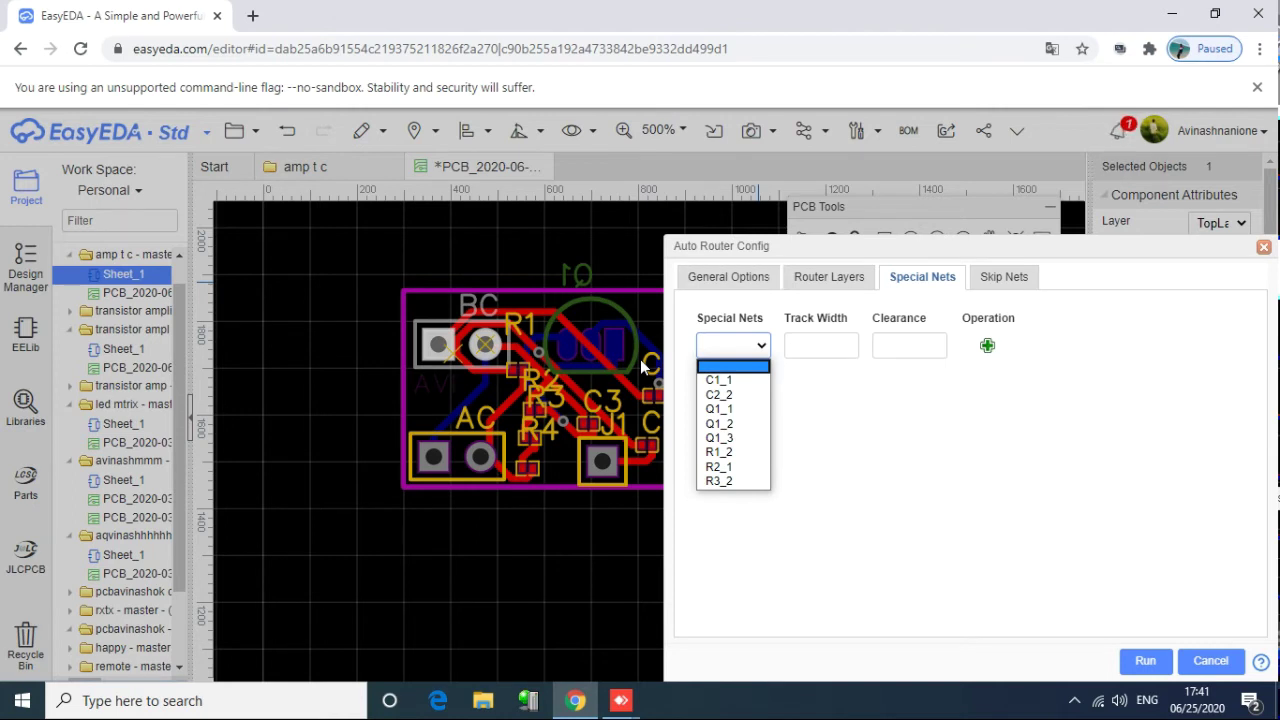
click(641, 367)
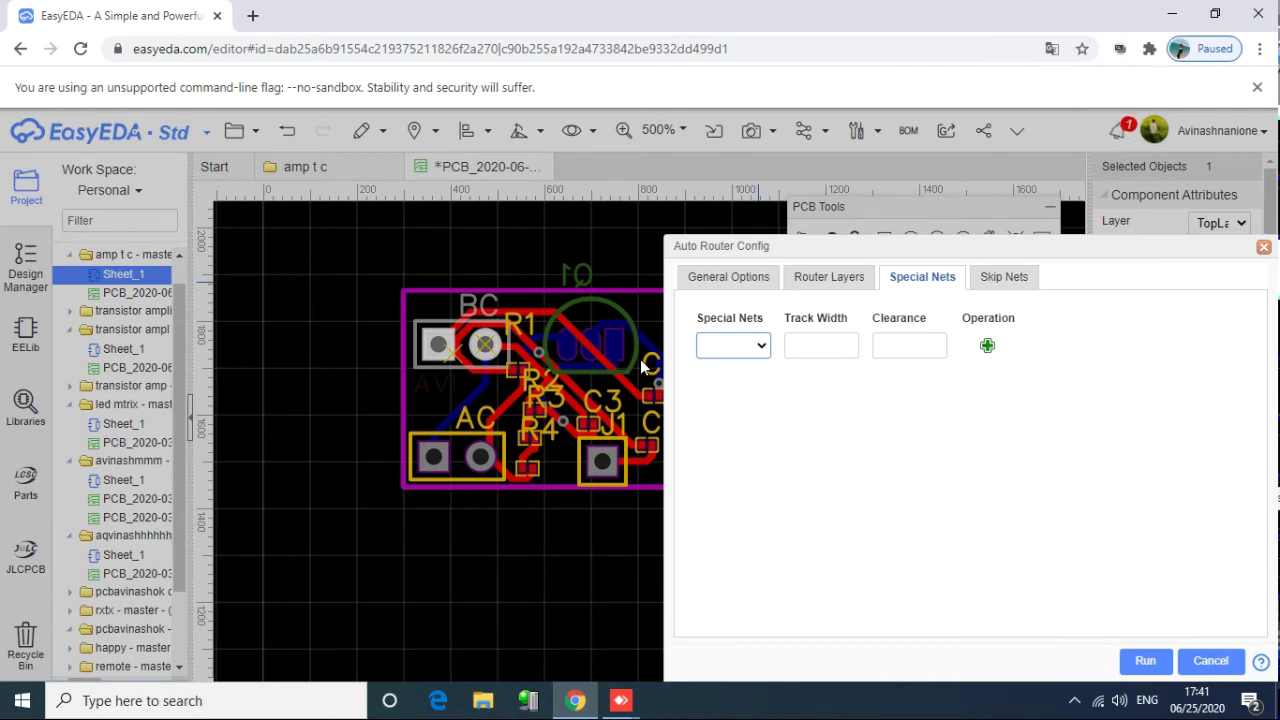
Step: Define net Q1_1 as a special net for auto-routing, with a track width of 20 mil and a clearance of 25 mil
key(space)
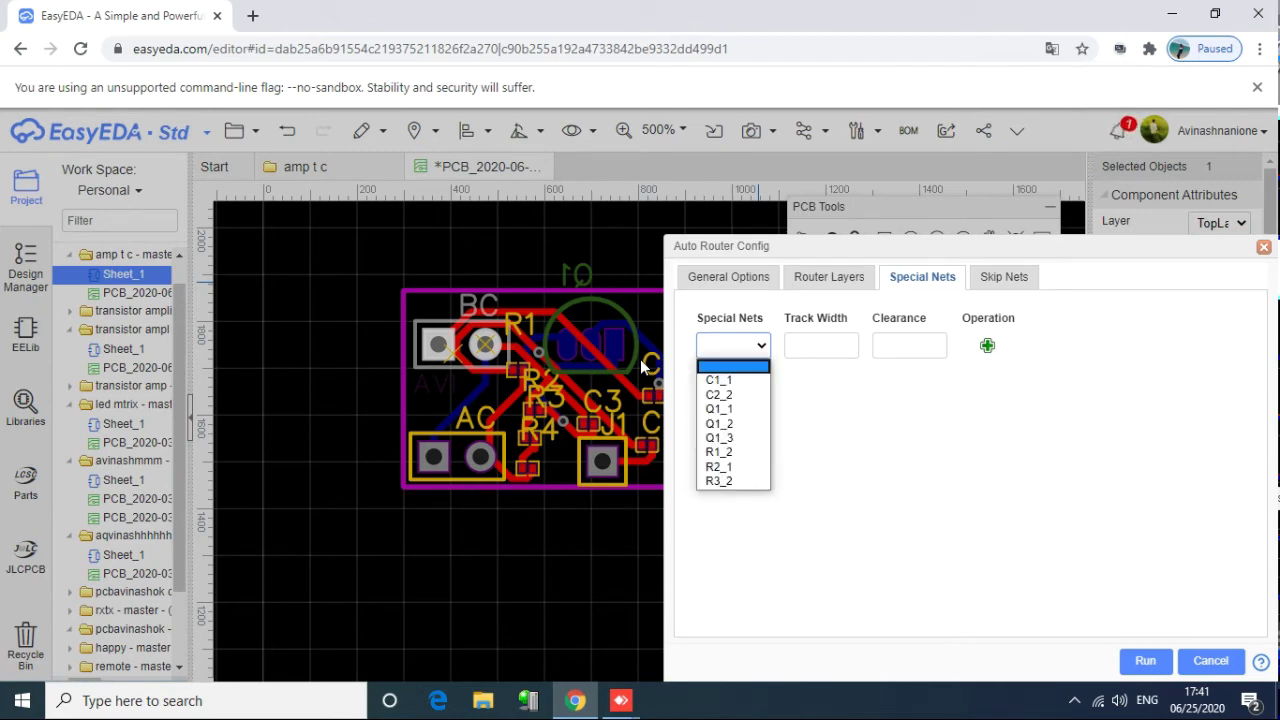
key(Down)
key(Down)
key(Down)
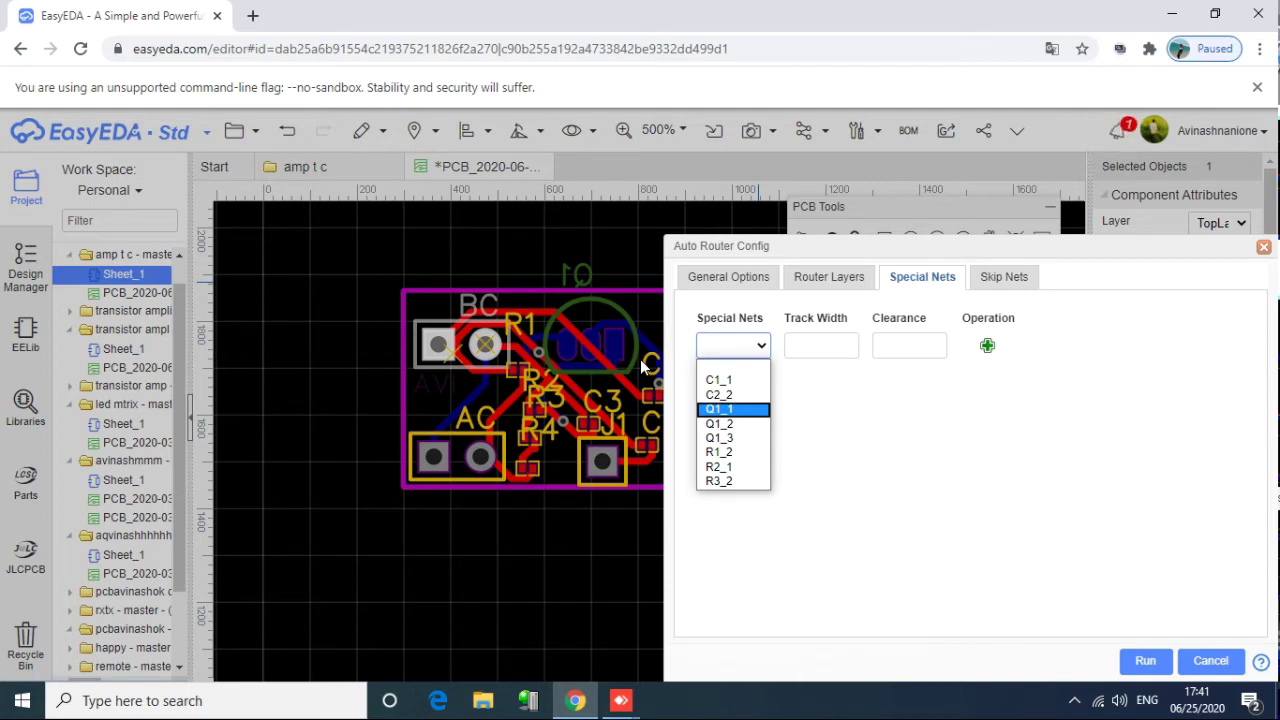
key(Down)
key(Down)
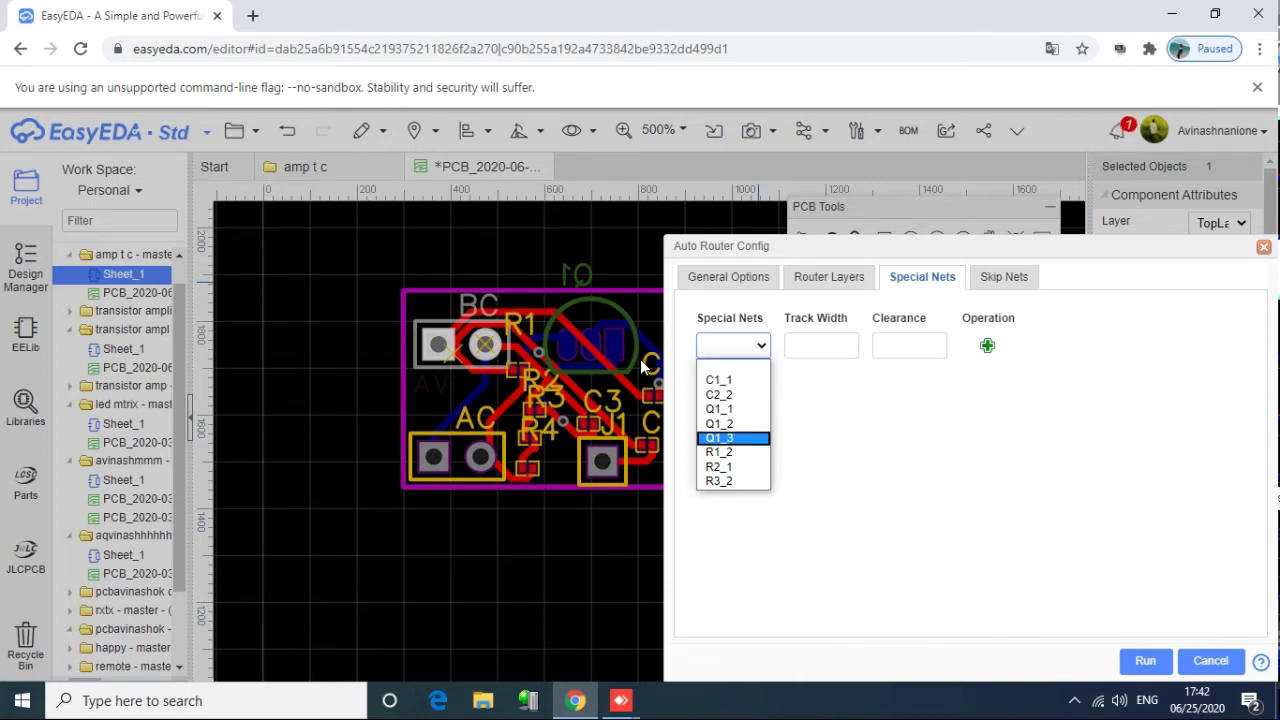
key(Up)
key(Up)
key(Return)
key(Tab)
text(20)
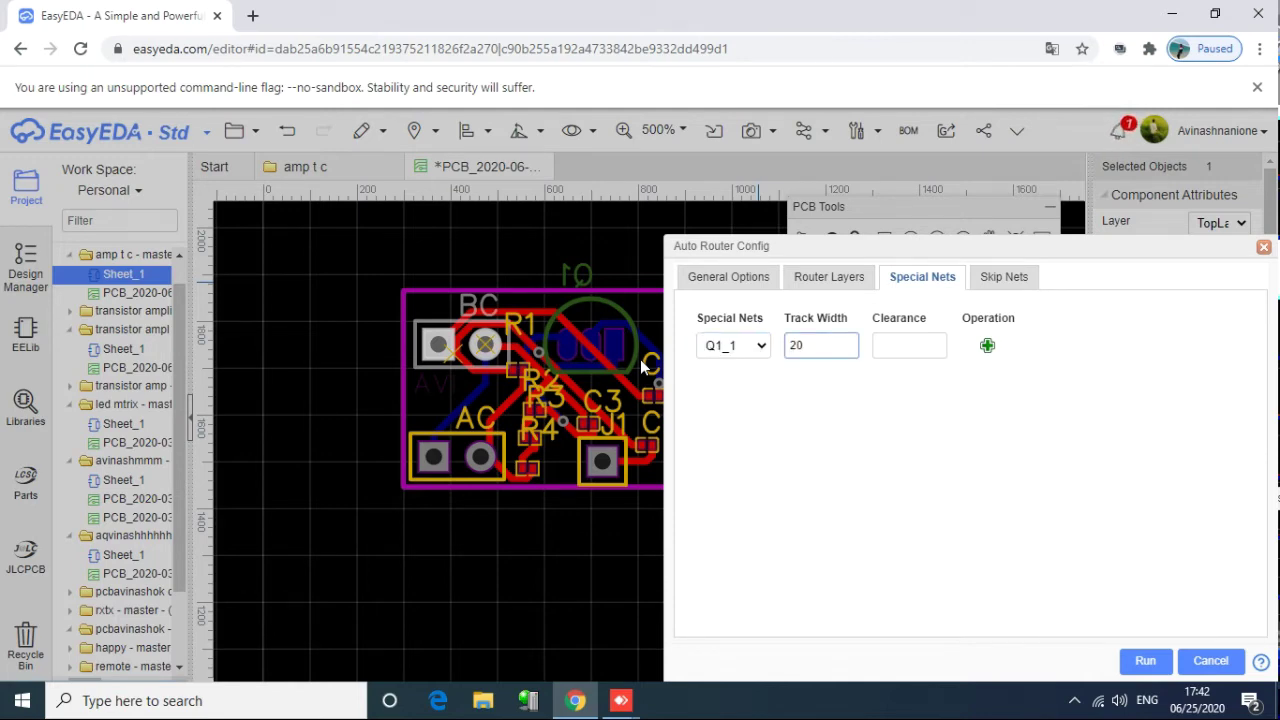
key(Tab)
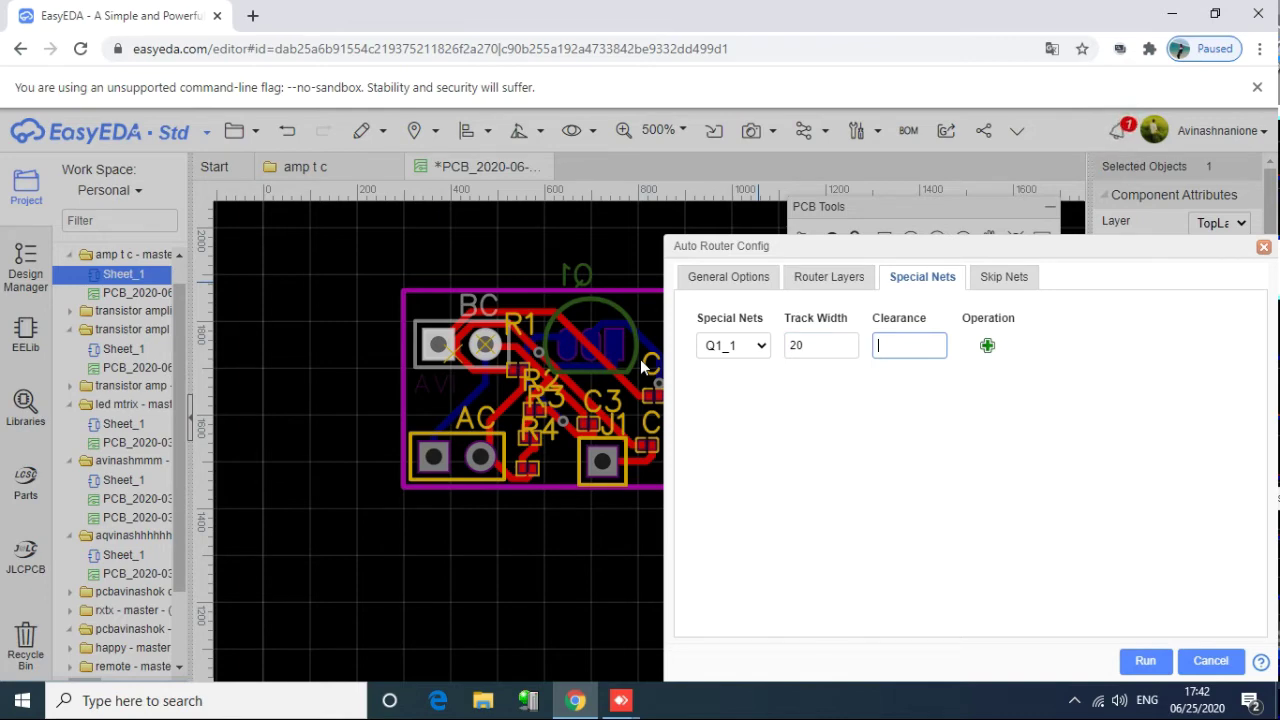
text(25)
Step: Try to auto-route the board on the cloud router with the Q1_1 special net rule
click(1144, 661)
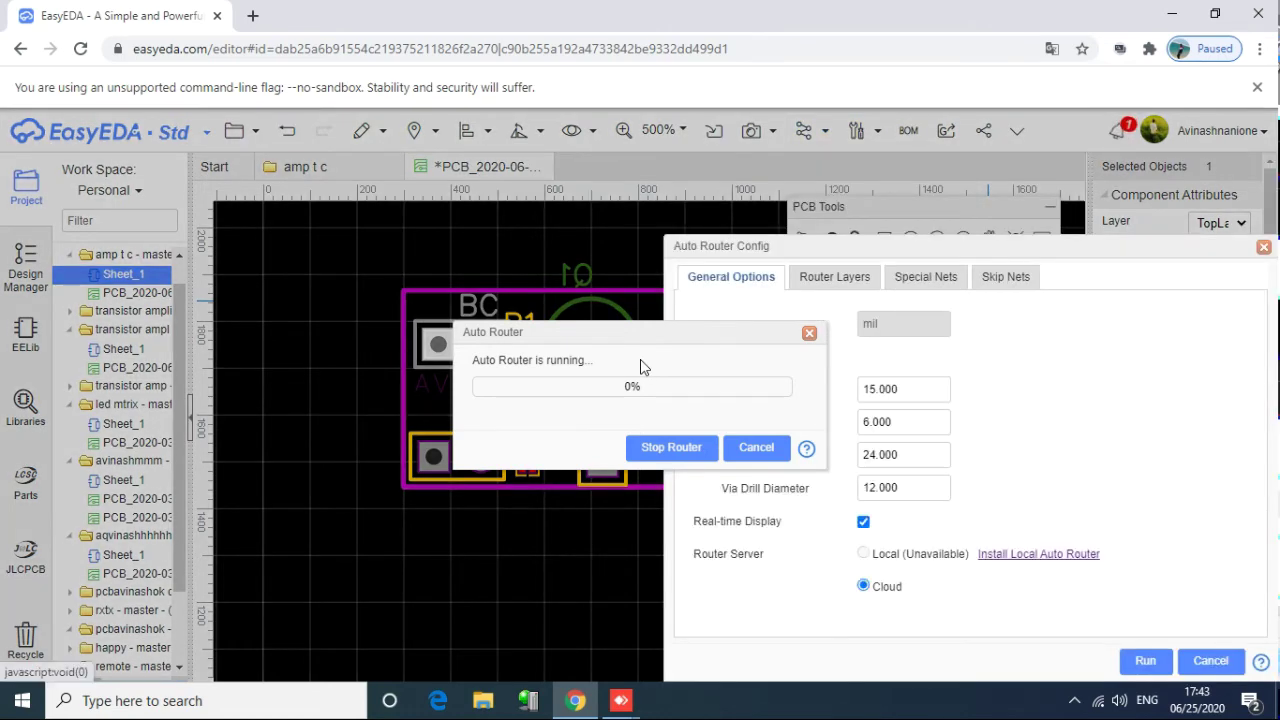
mouse_move(640, 332)
mouse_down()
mouse_move(607, 364)
mouse_move(440, 449)
mouse_up()
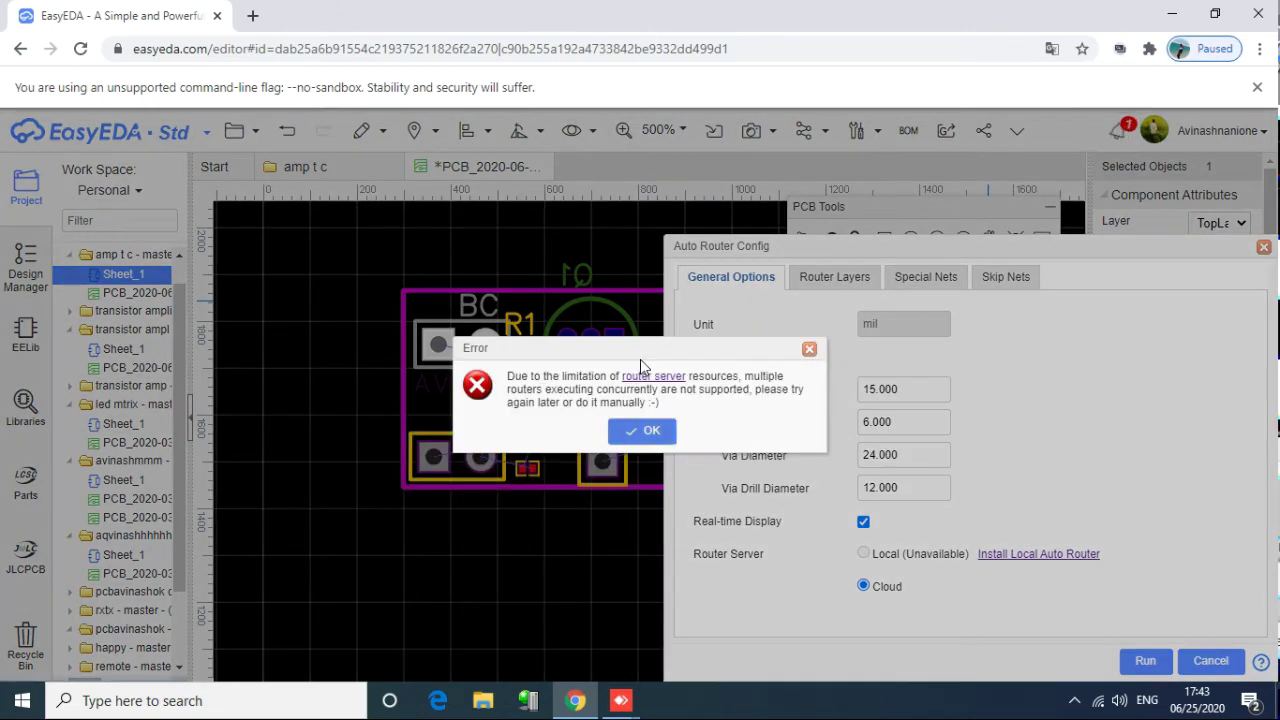
click(641, 430)
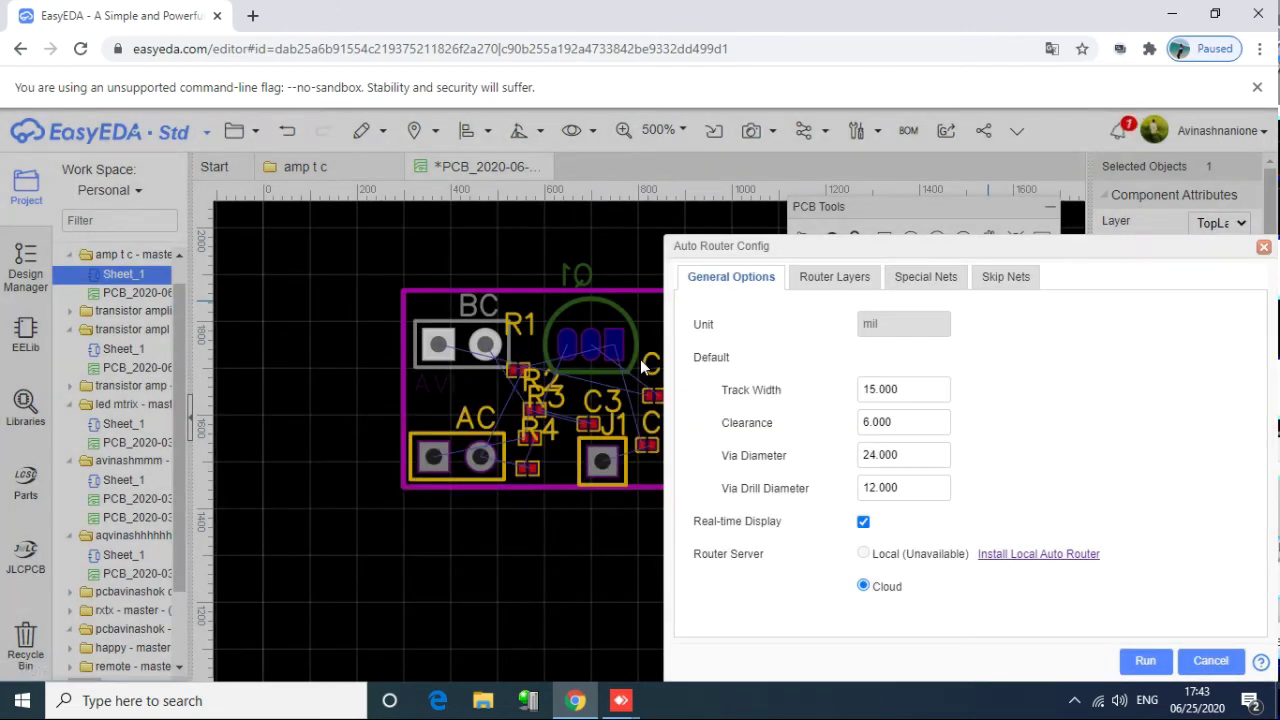
Step: Set the special net Q1_1 clearance to 6 mil and auto-route the board
click(925, 276)
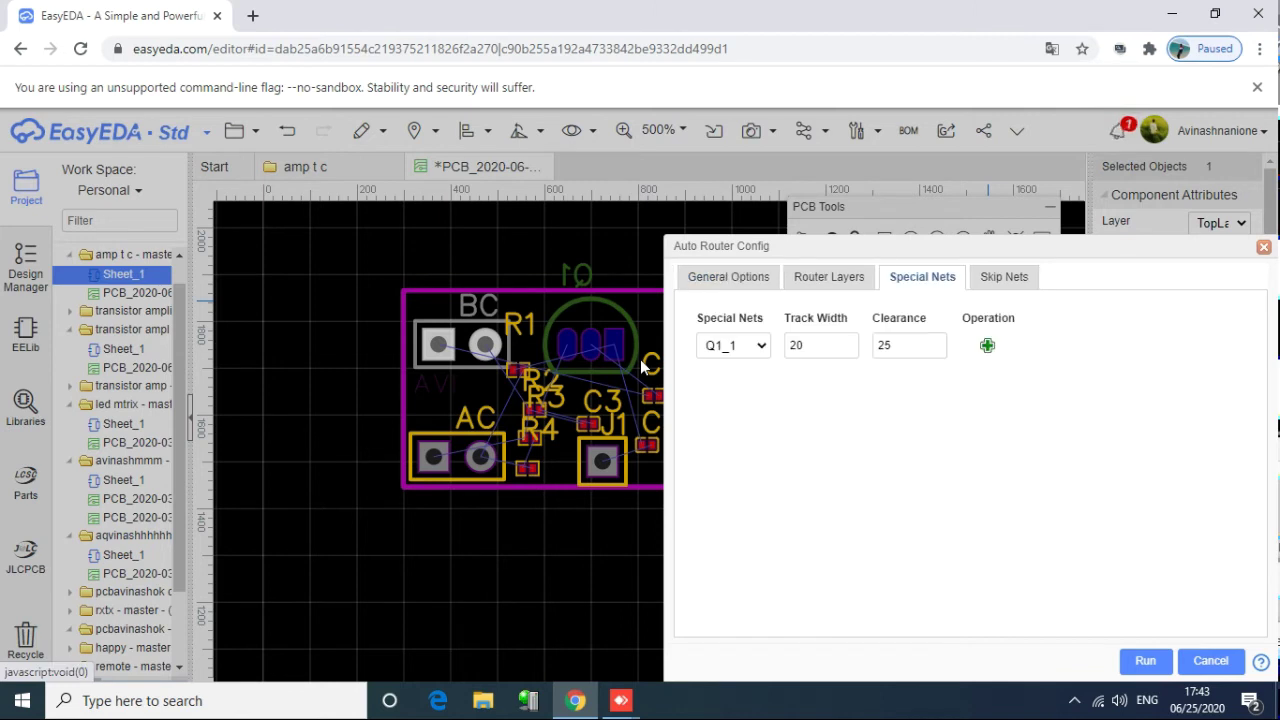
double_click(885, 345)
key(BackSpace)
text(6)
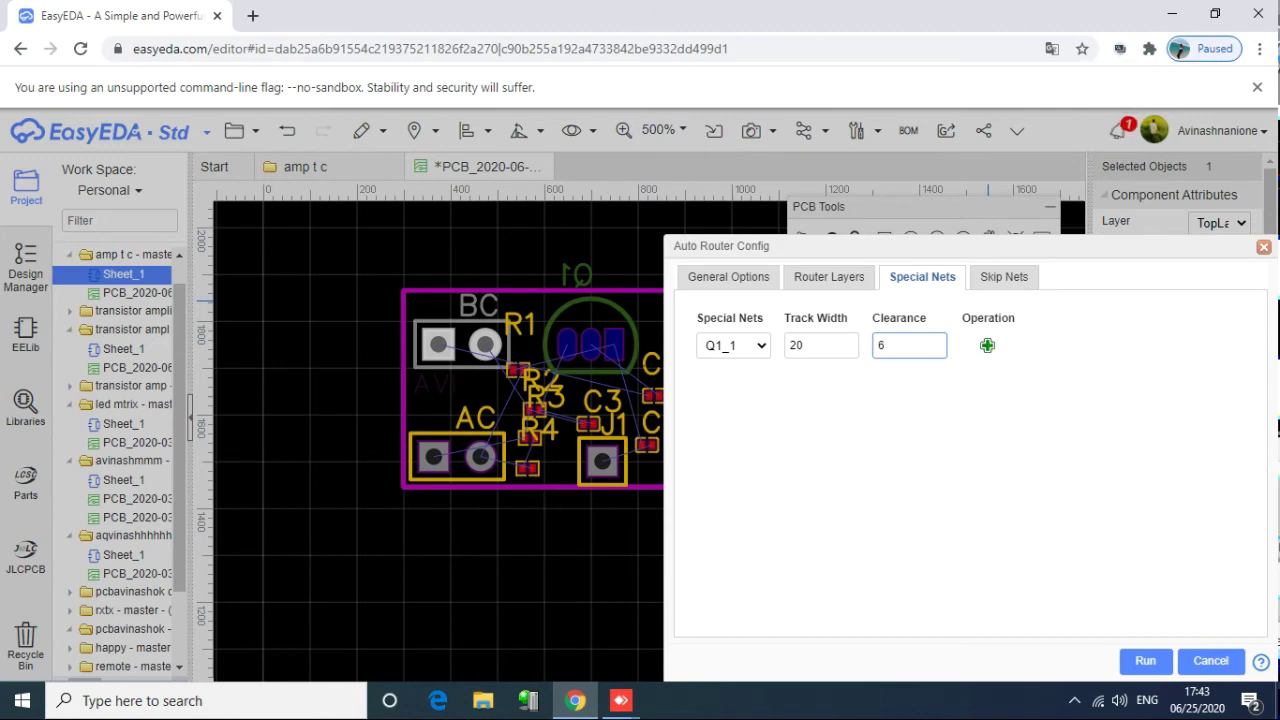
click(1145, 661)
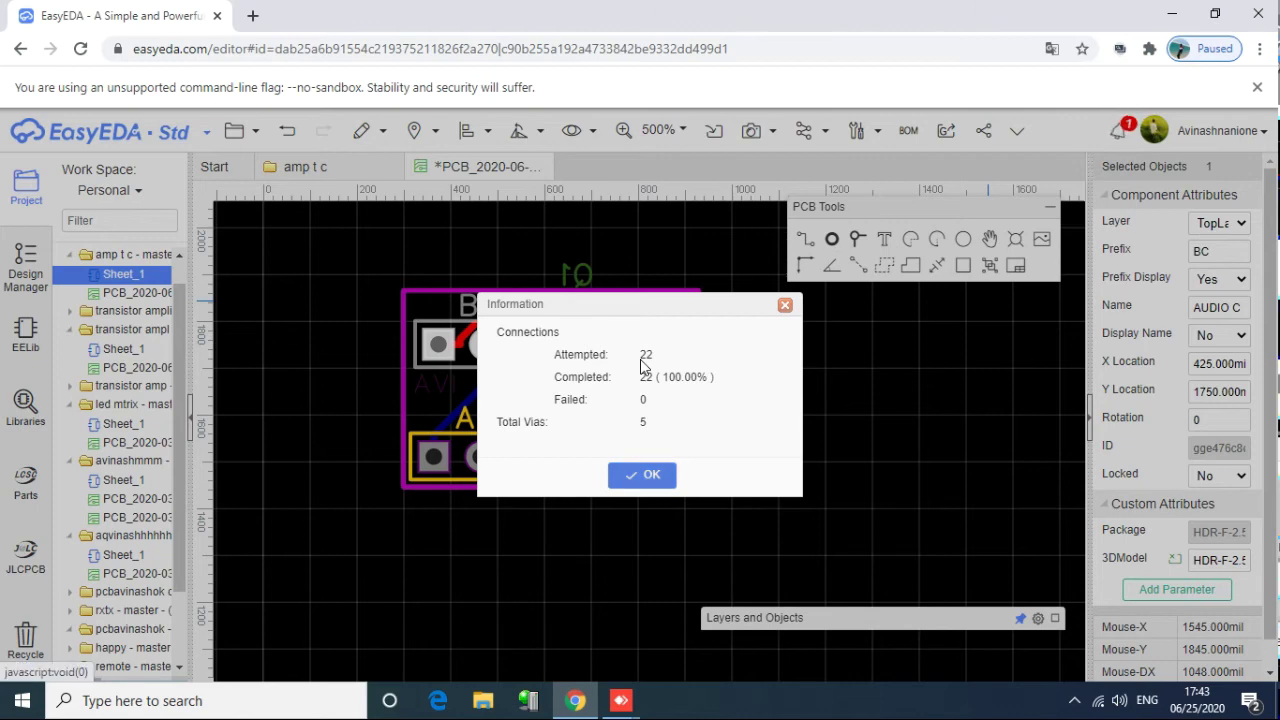
key(Return)
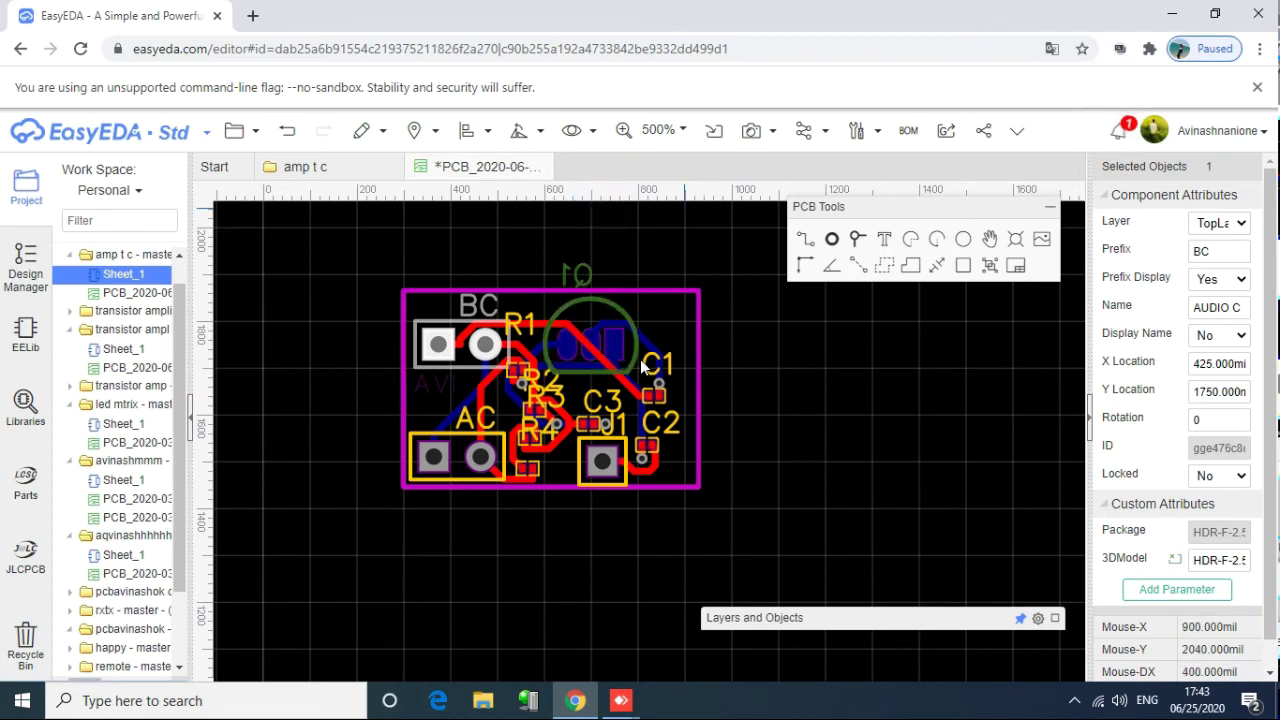
Step: Inspect the auto-routed board in the 3D view, rotating it to see its tracks and components
mouse_move(757, 131)
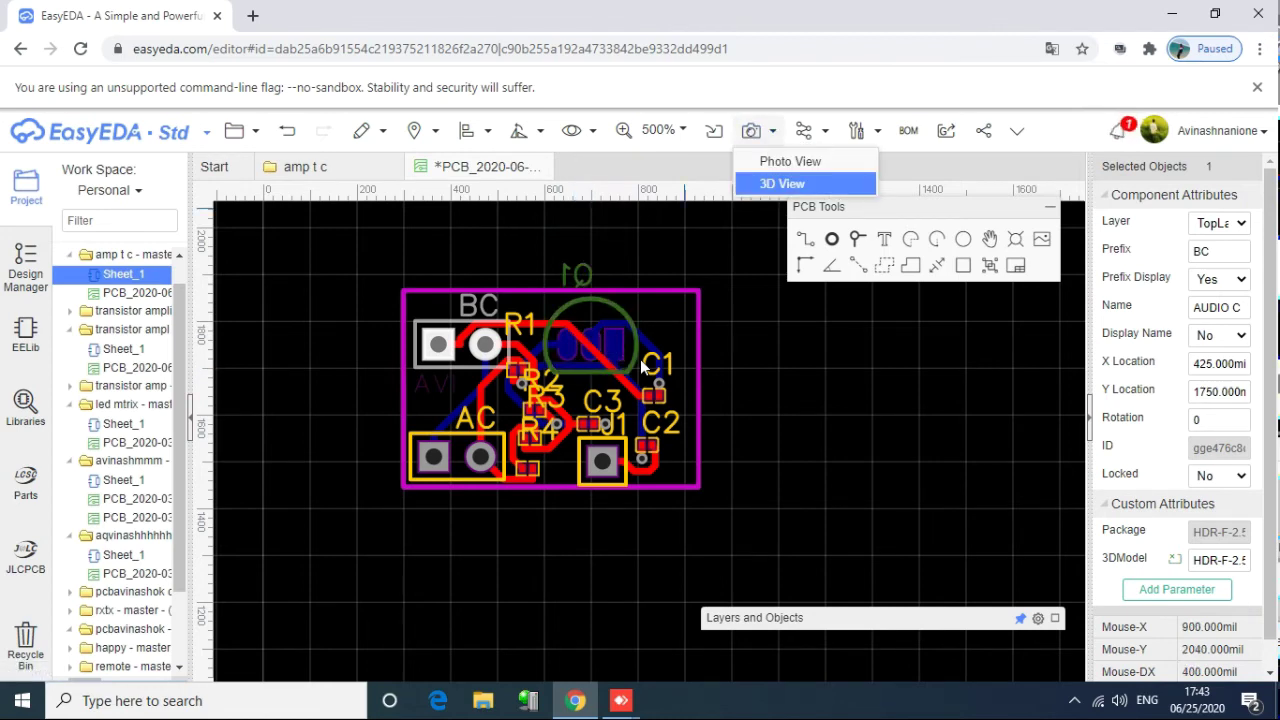
click(805, 183)
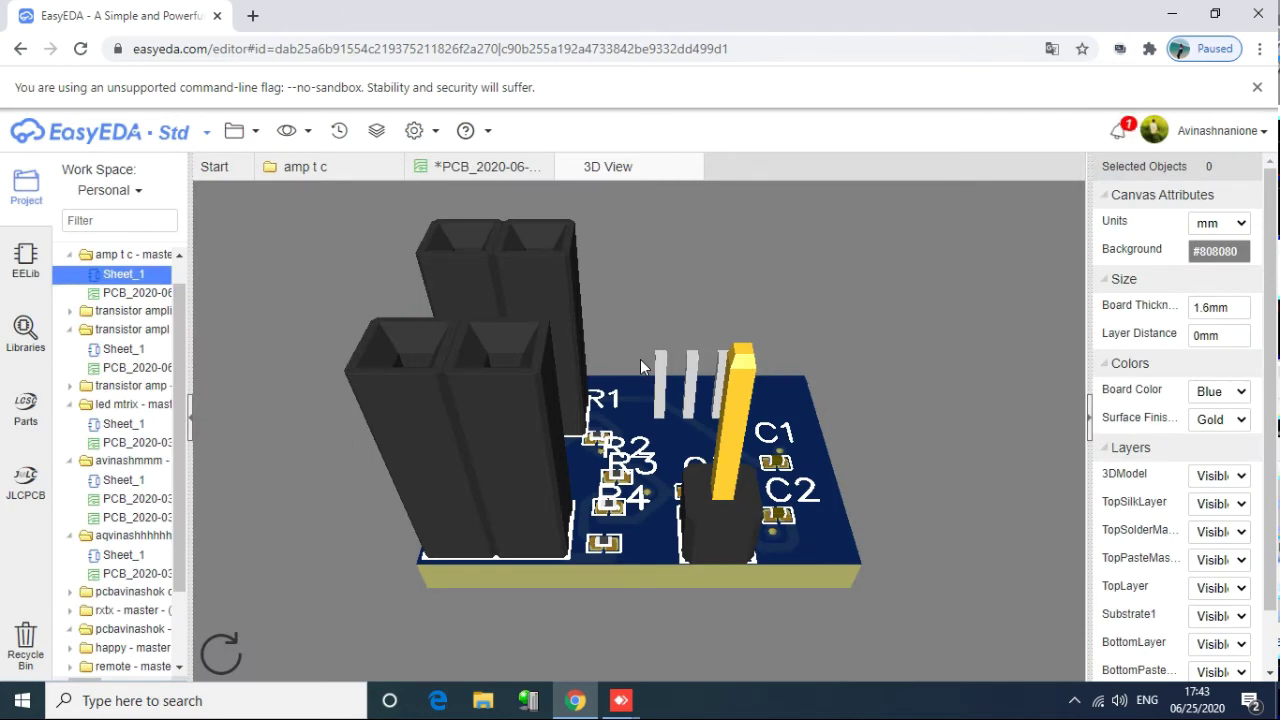
drag(641, 365, 520, 405)
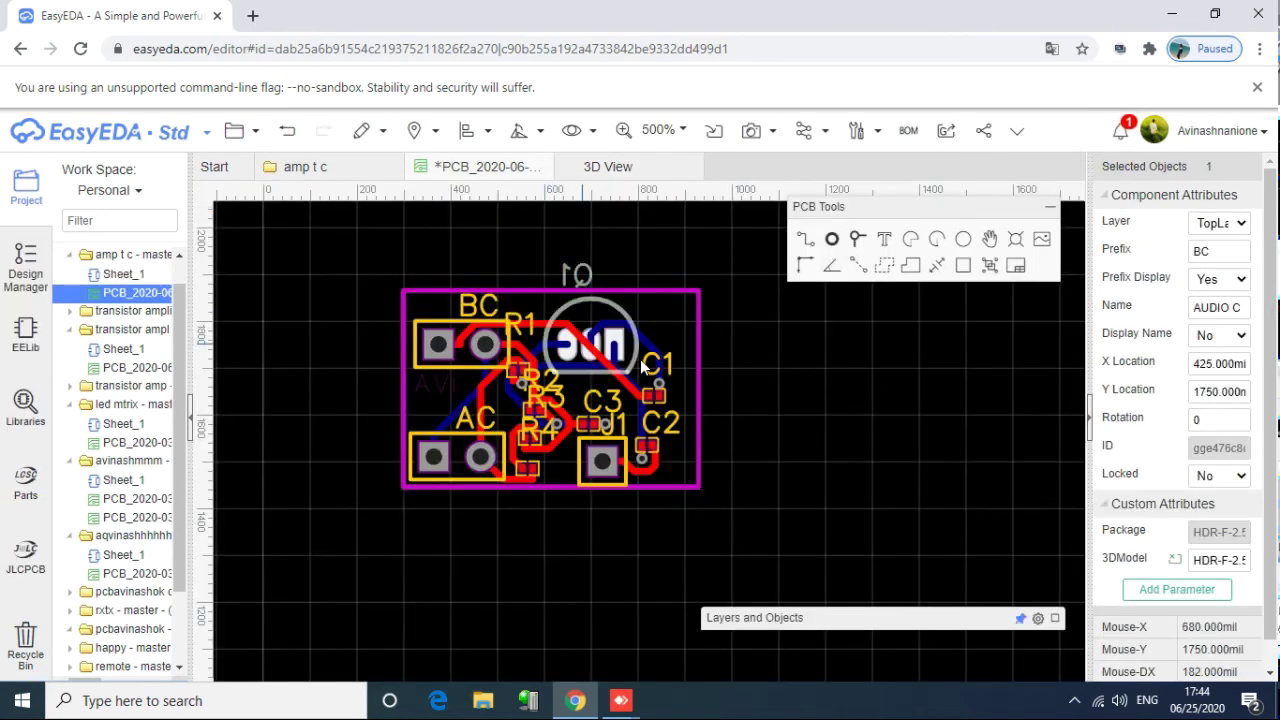
Step: On the PCB, examine the properties of the top-layer track on net C1_1 and of transistor Q1's pad 3
click(641, 367)
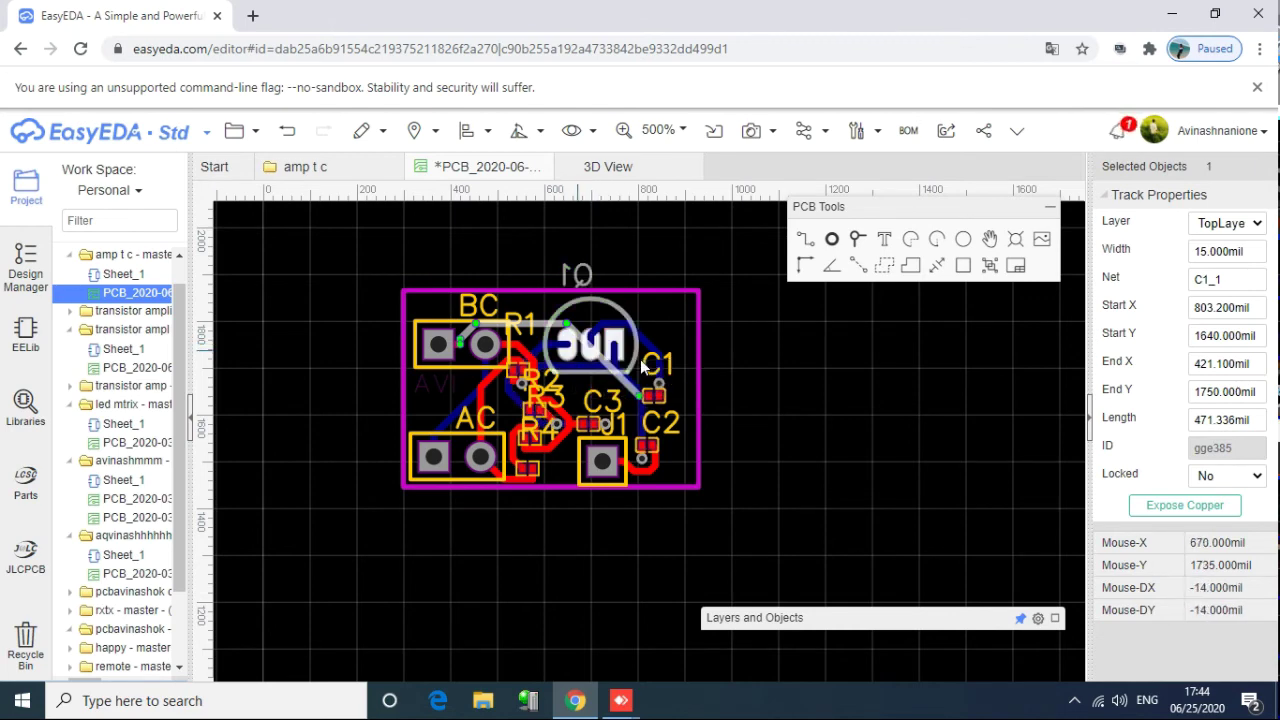
click(642, 368)
click(642, 368)
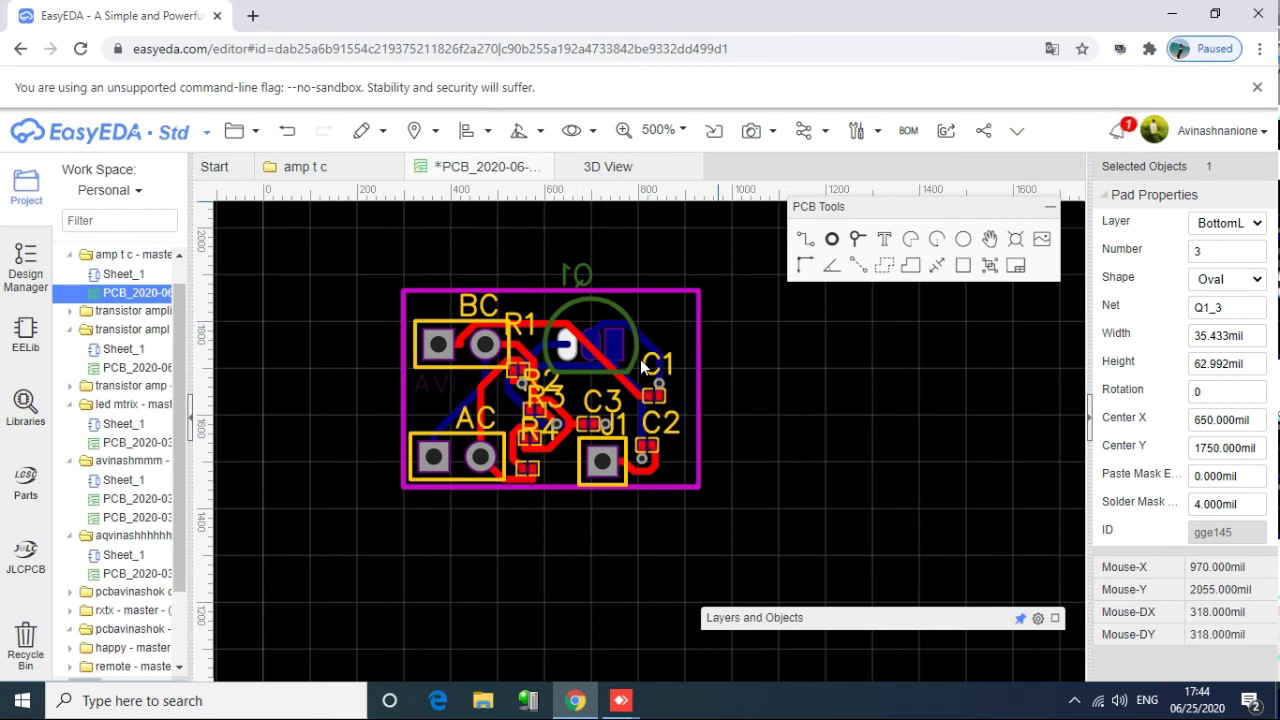
Step: Auto-route the board again with special net Q1_1 at a track width of 10 mil and a clearance of 6 mil
mouse_move(805, 131)
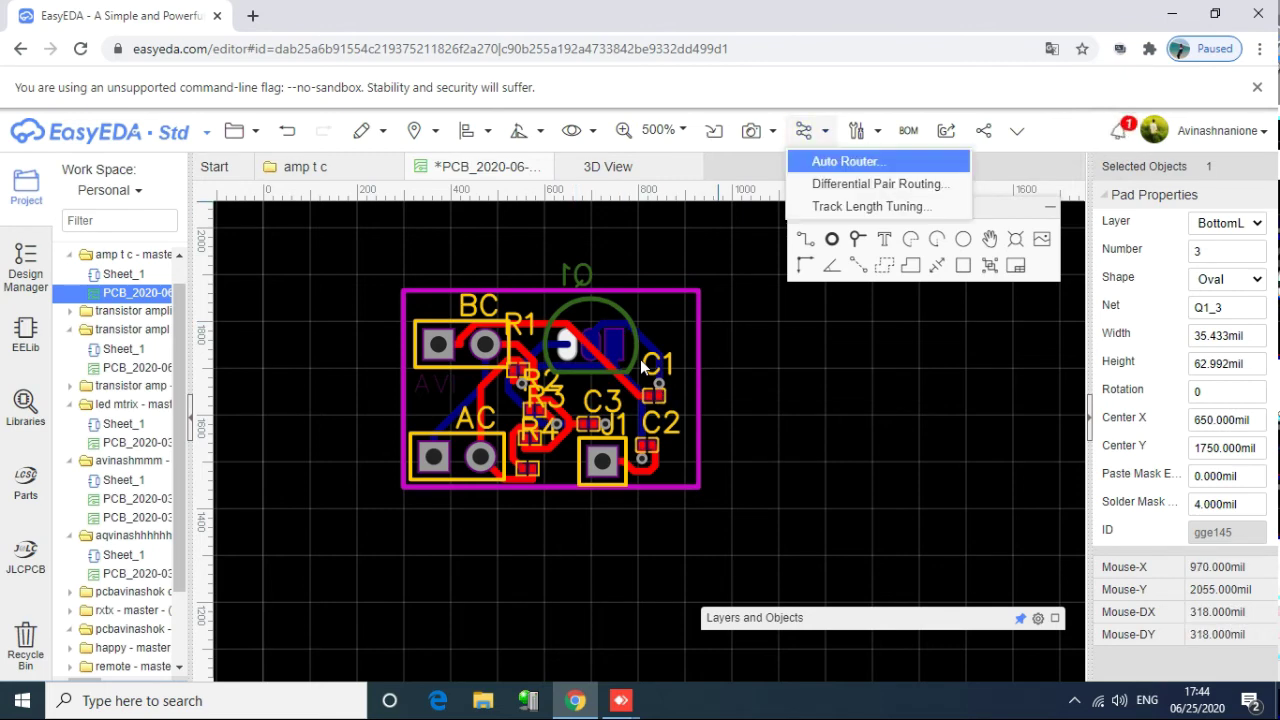
click(845, 161)
click(733, 345)
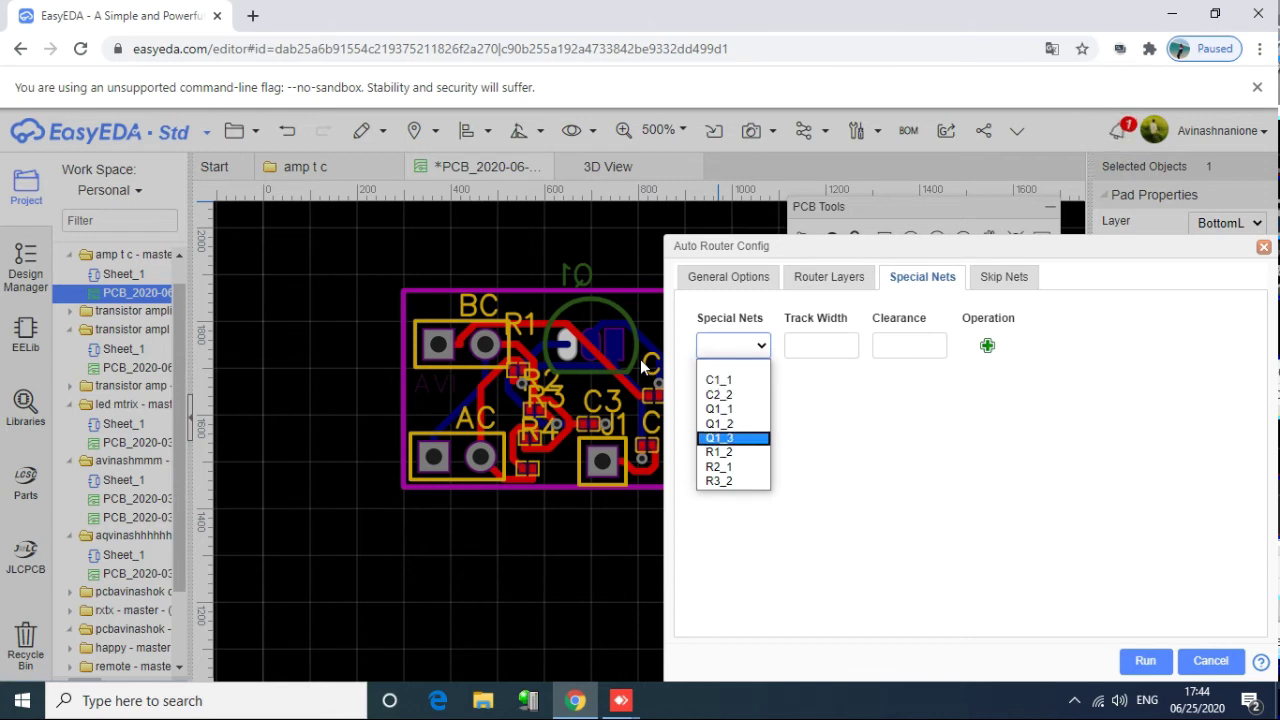
click(733, 409)
click(821, 345)
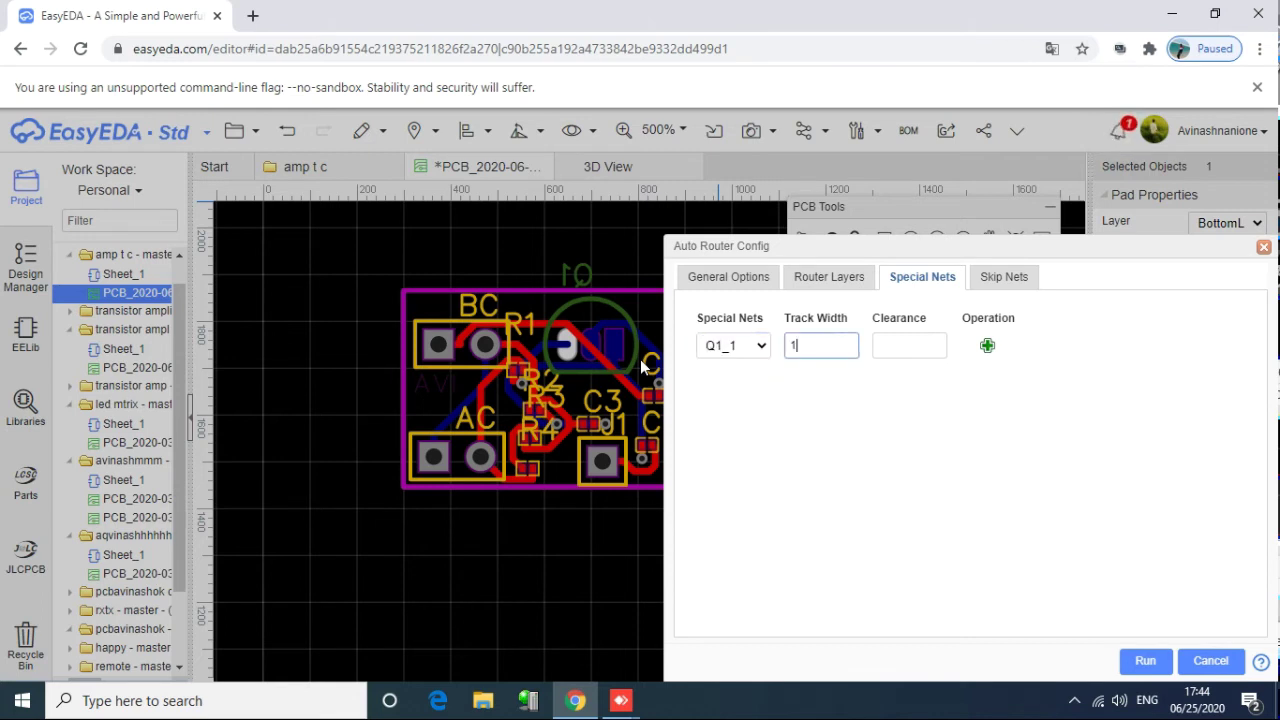
key(Tab)
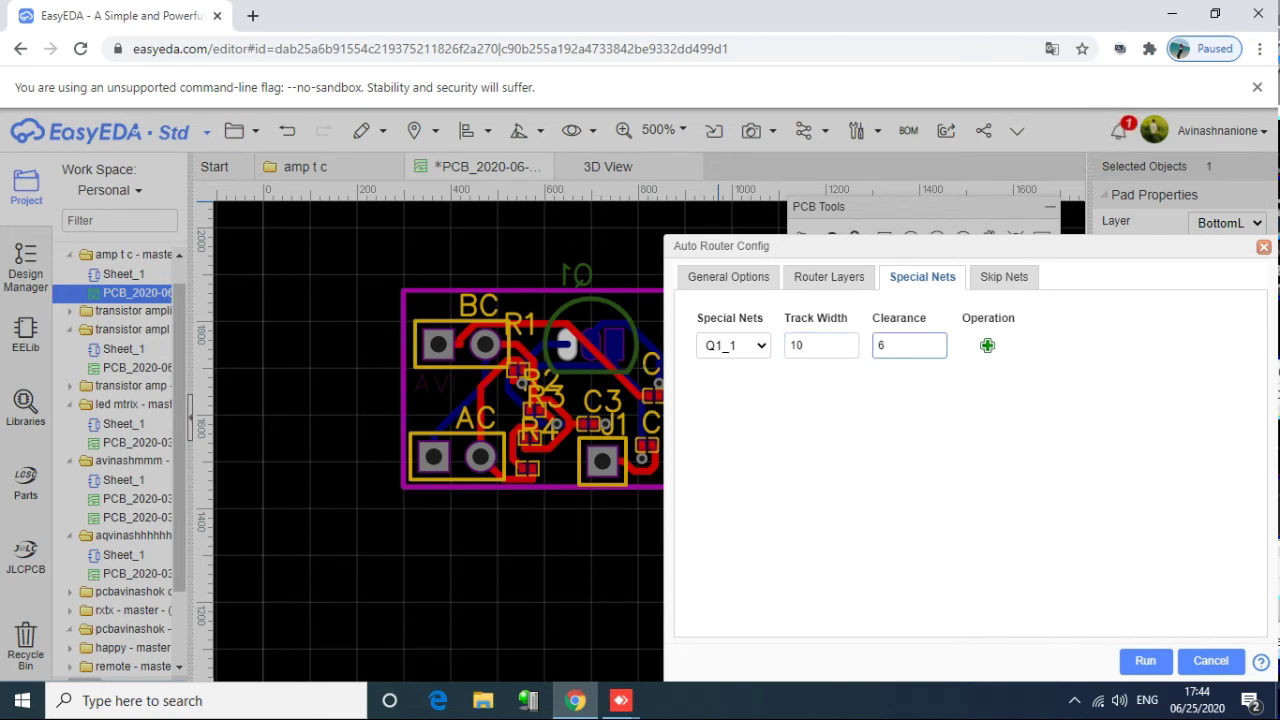
text(6)
click(1145, 660)
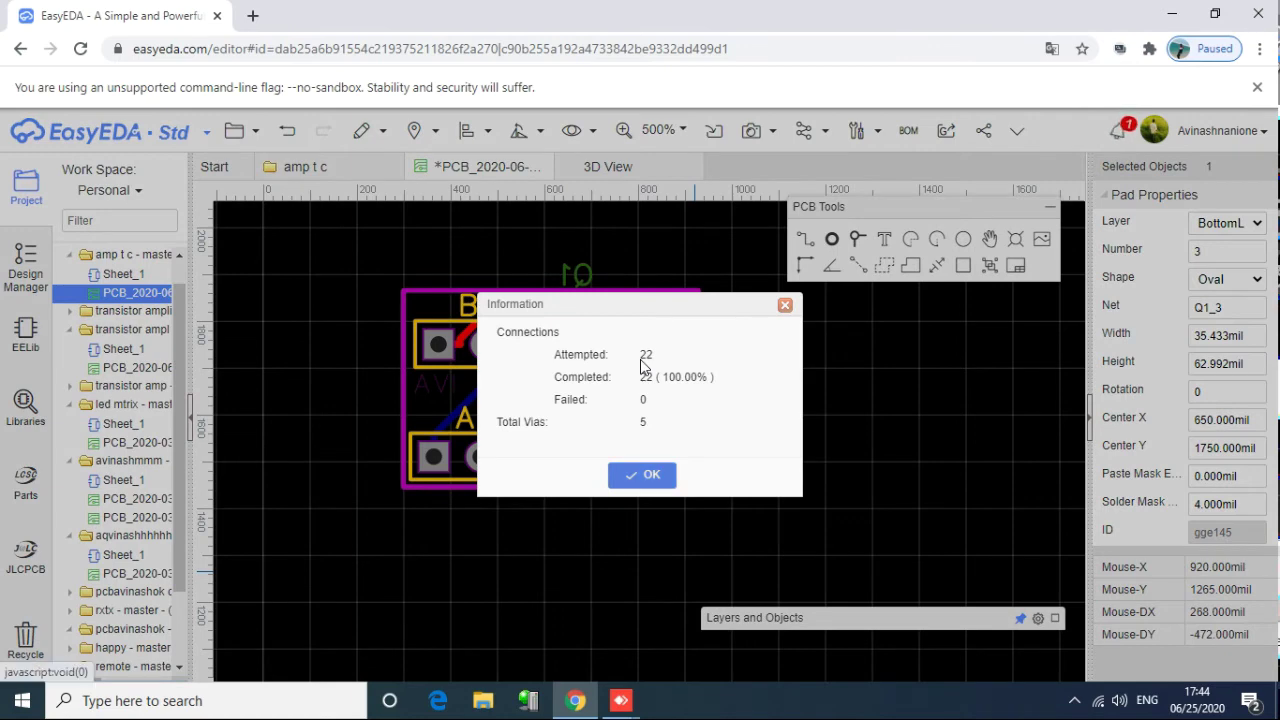
key(Return)
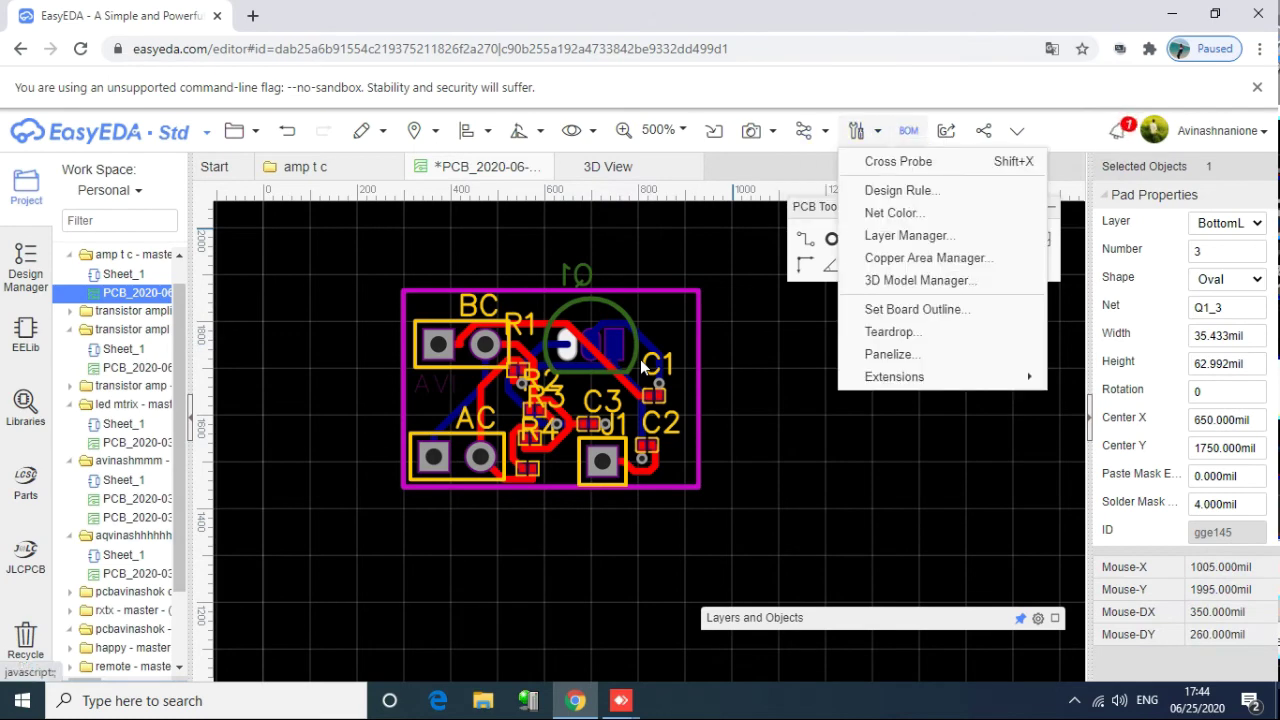
mouse_move(816, 131)
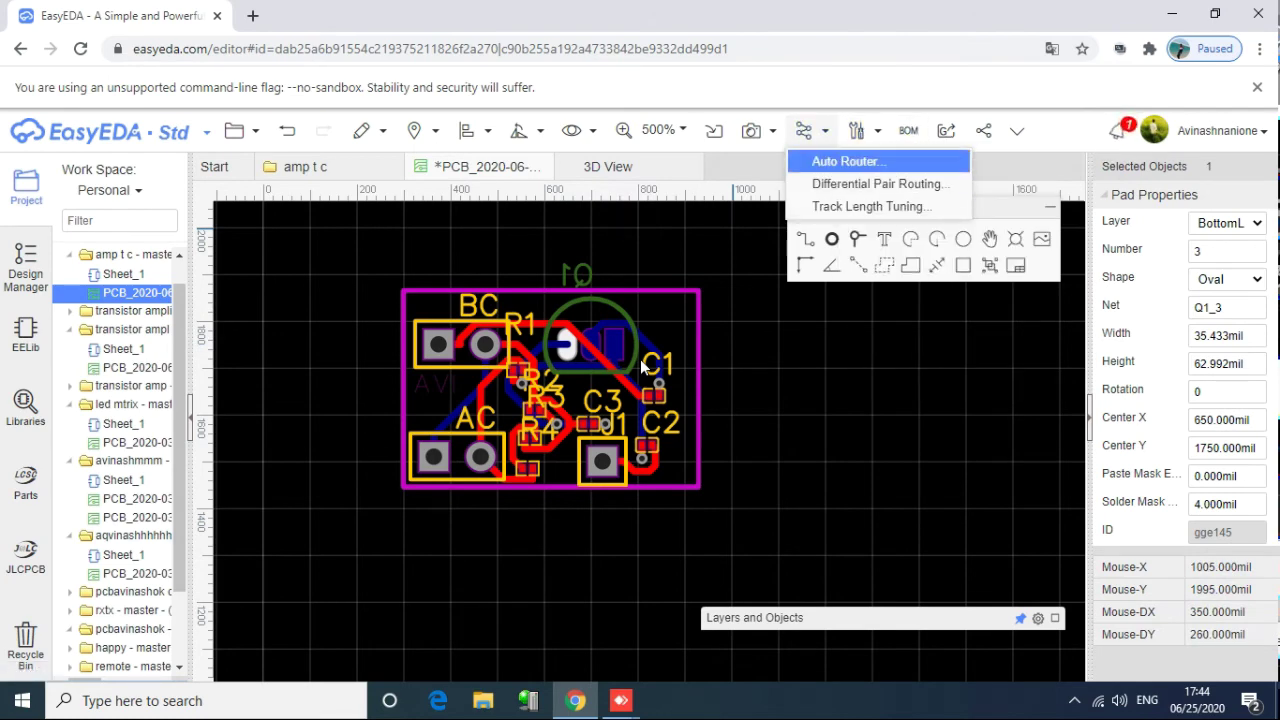
click(845, 161)
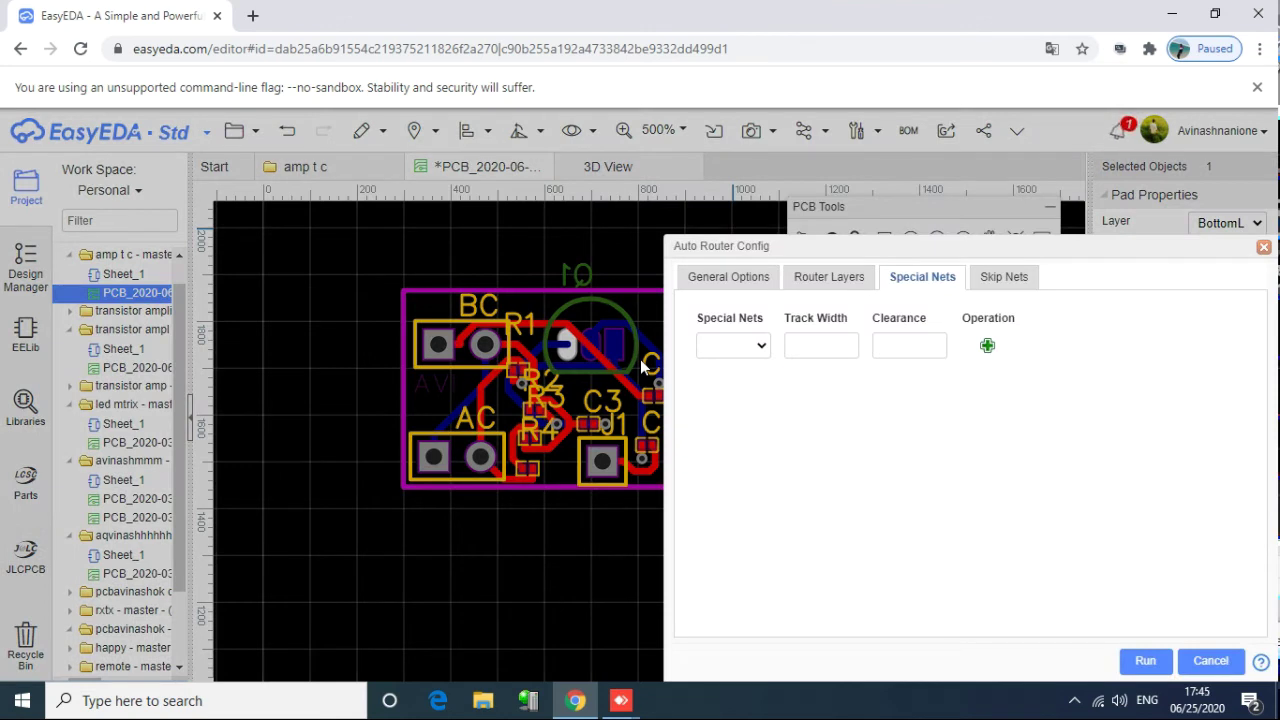
click(733, 345)
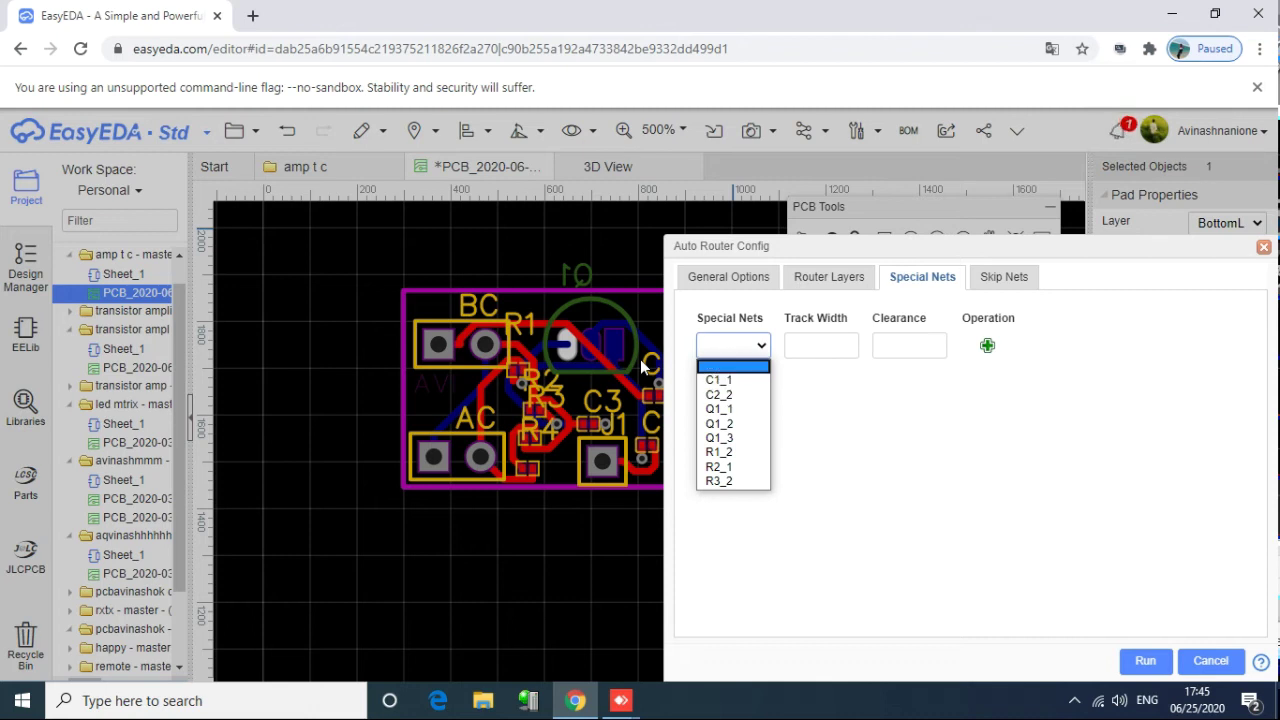
click(643, 367)
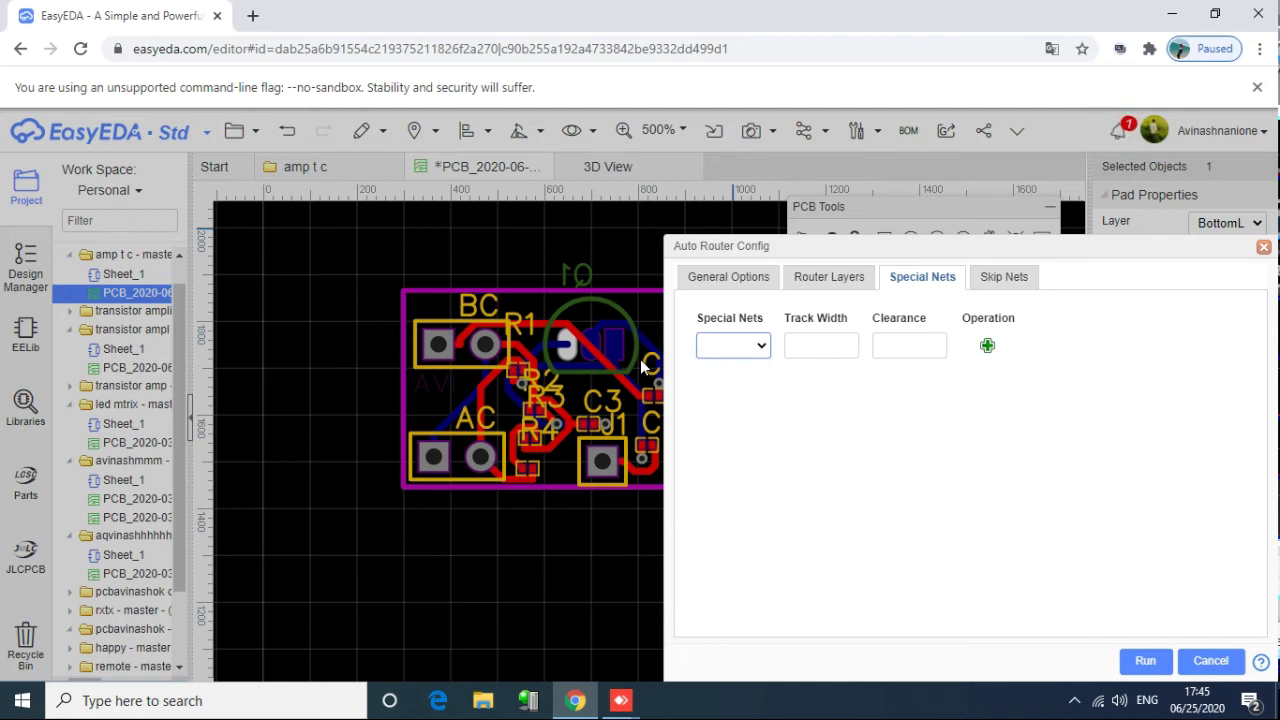
key(space)
click(643, 367)
click(643, 367)
key(Escape)
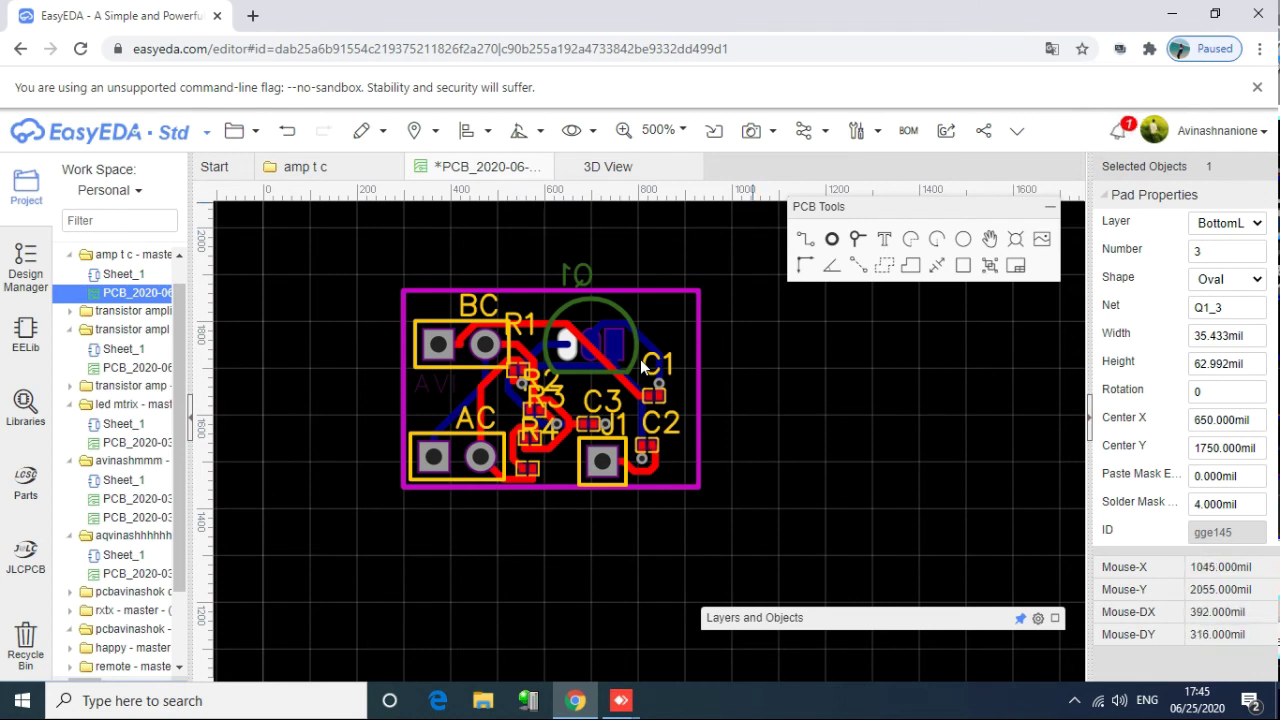
Step: Open the re-routed board in a new 3D view and inspect its top side
mouse_move(816, 131)
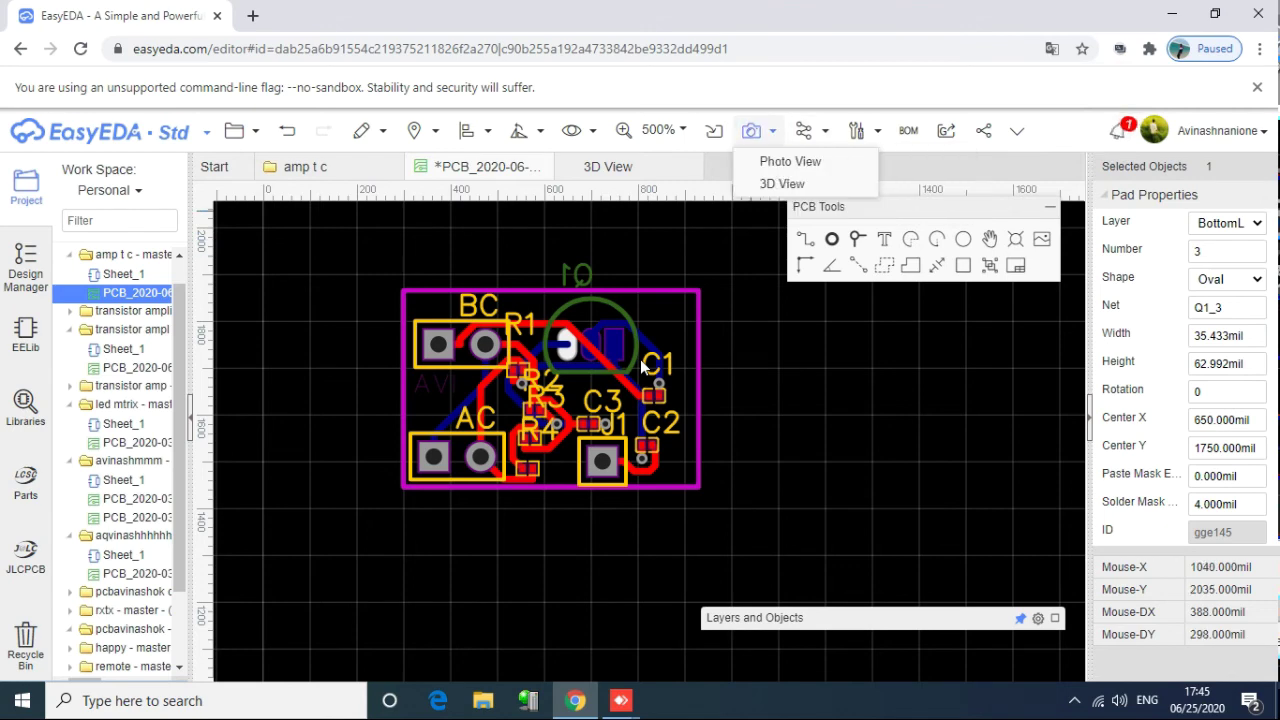
mouse_move(751, 130)
click(775, 183)
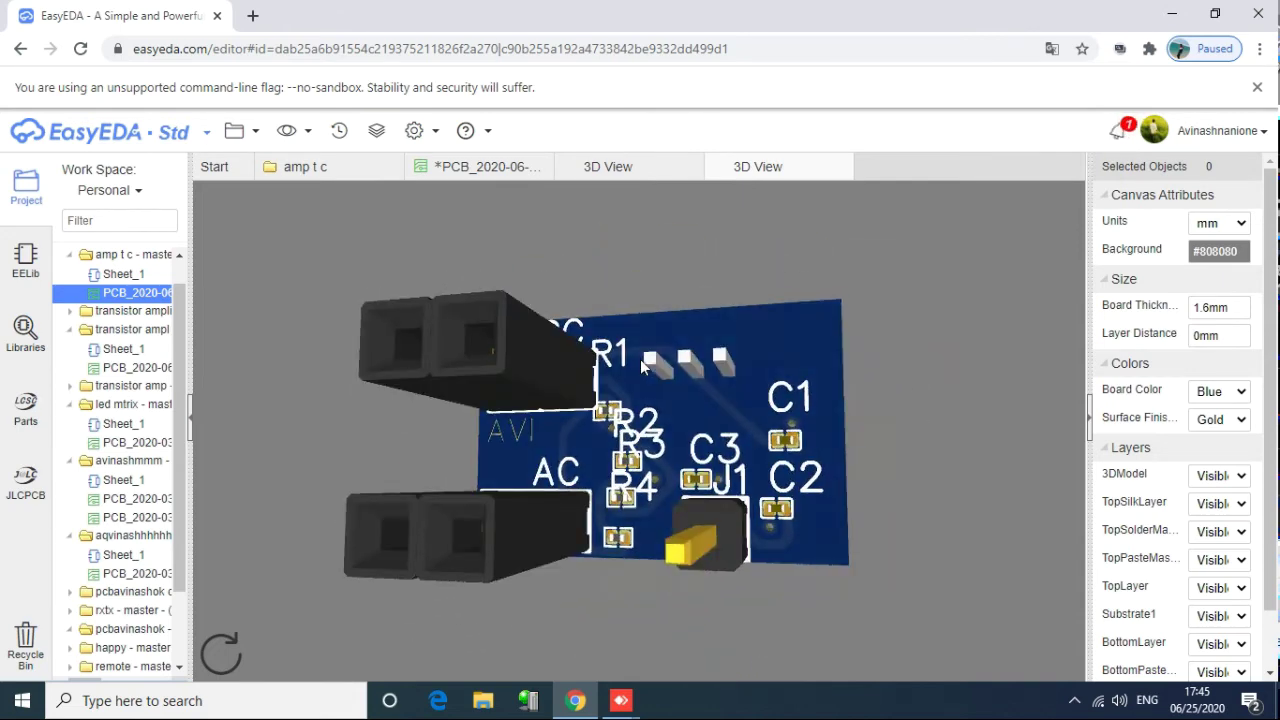
Step: Open the PCB of the earlier transistor amplifier project and inspect its underside in the 3D view
click(136, 349)
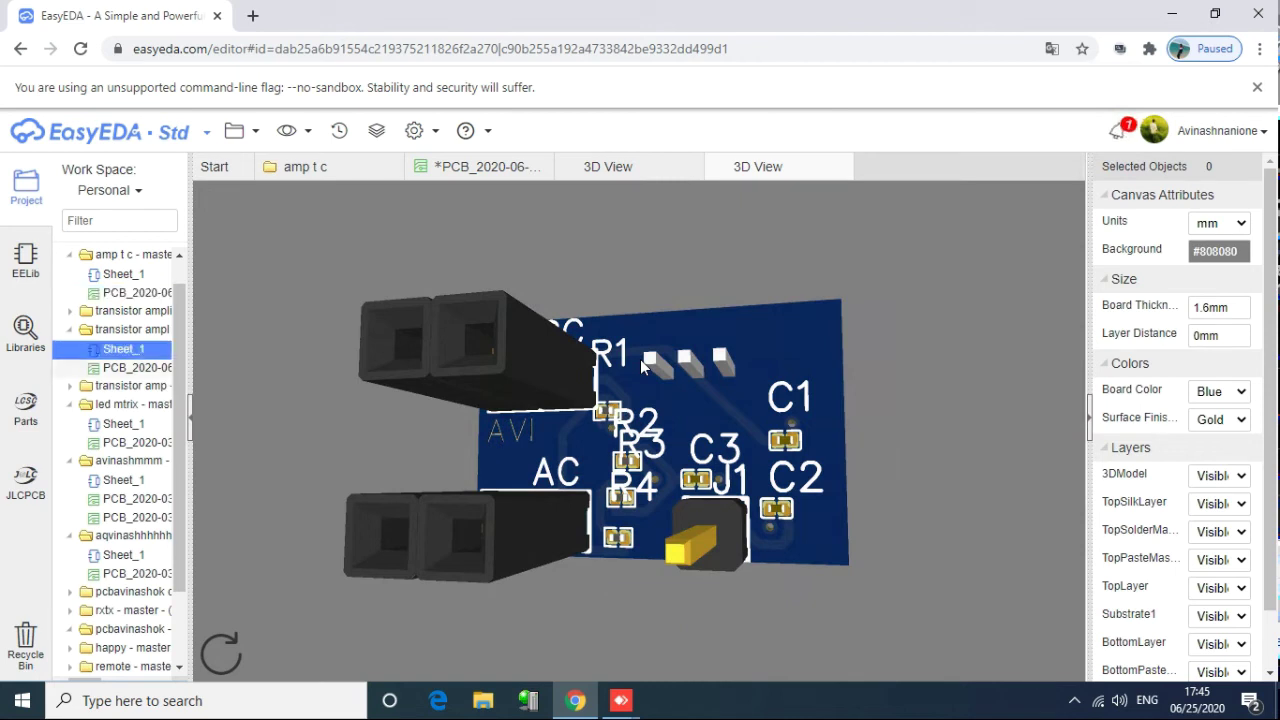
click(136, 367)
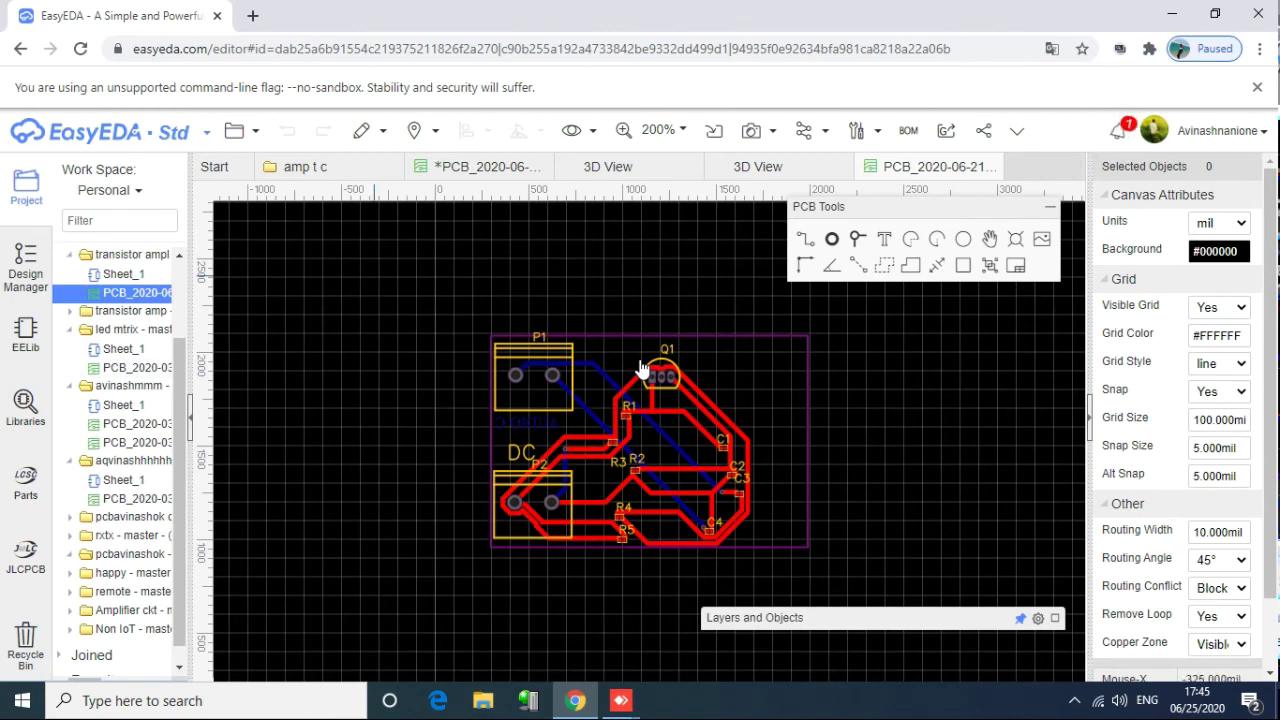
mouse_move(758, 130)
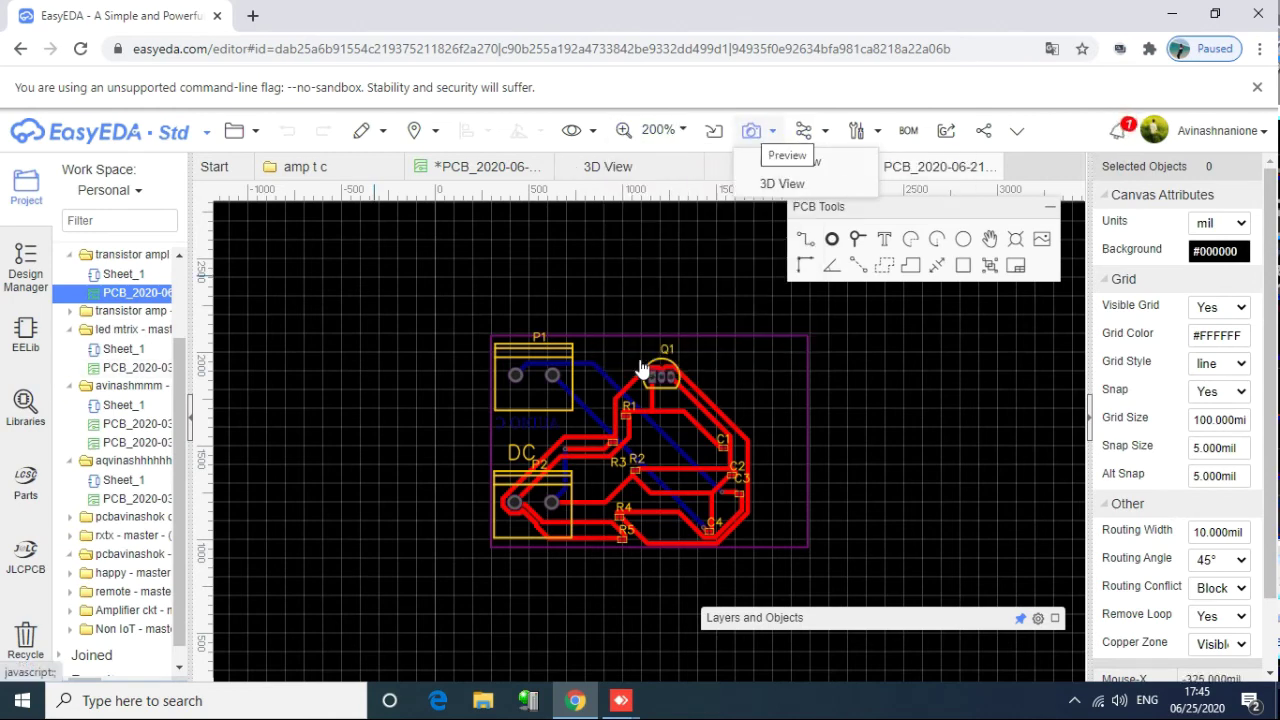
click(782, 183)
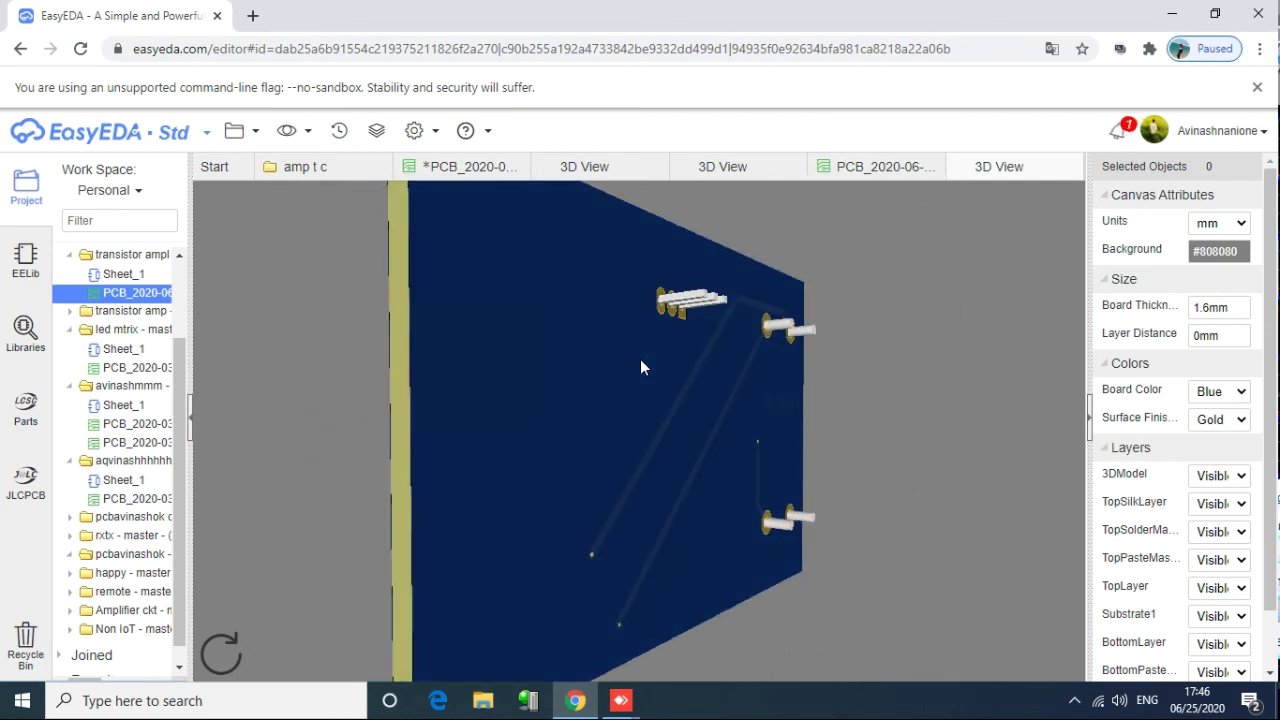
Step: Open the PCB of the led mtrix project and inspect its LED and resistor layout in the 3D view
click(138, 367)
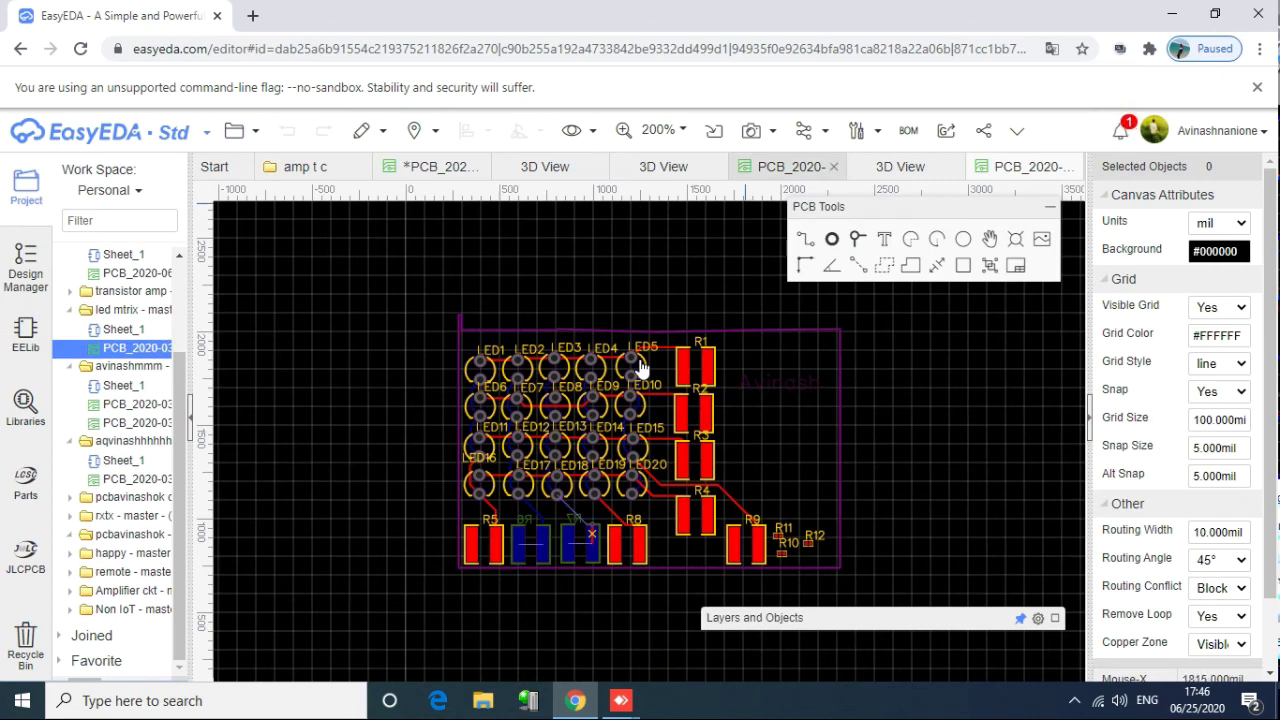
mouse_move(752, 131)
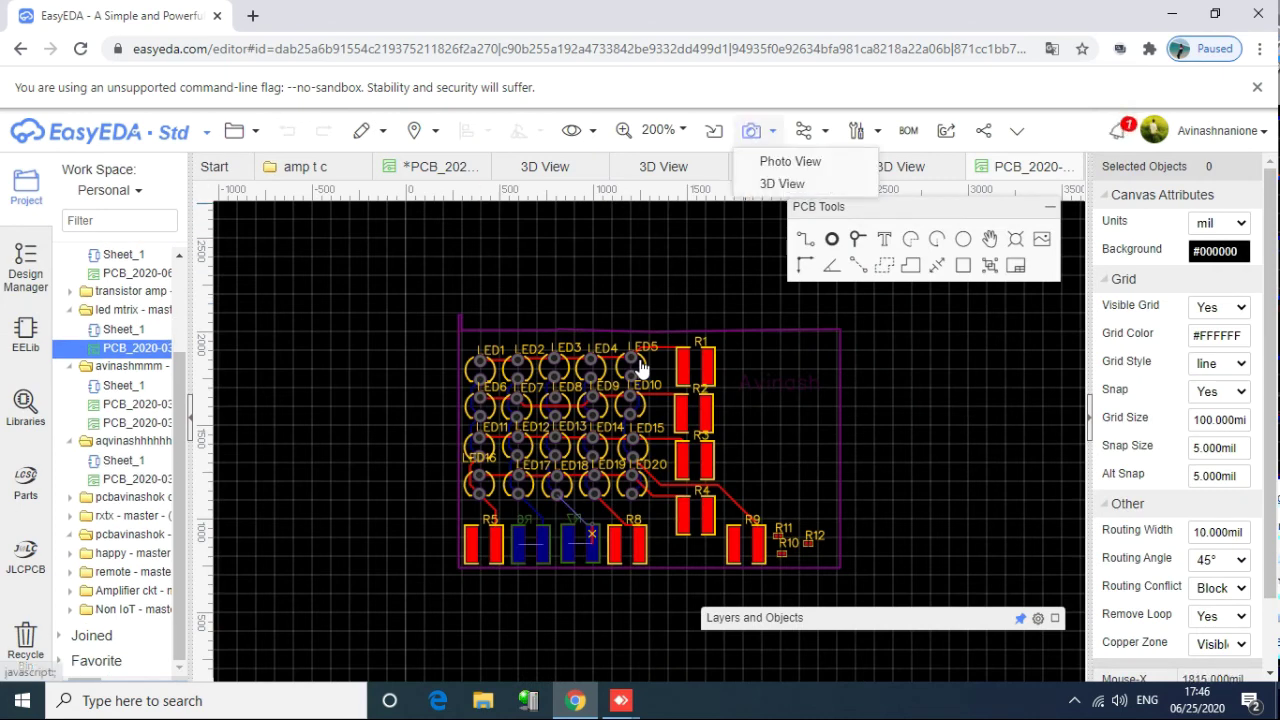
click(782, 184)
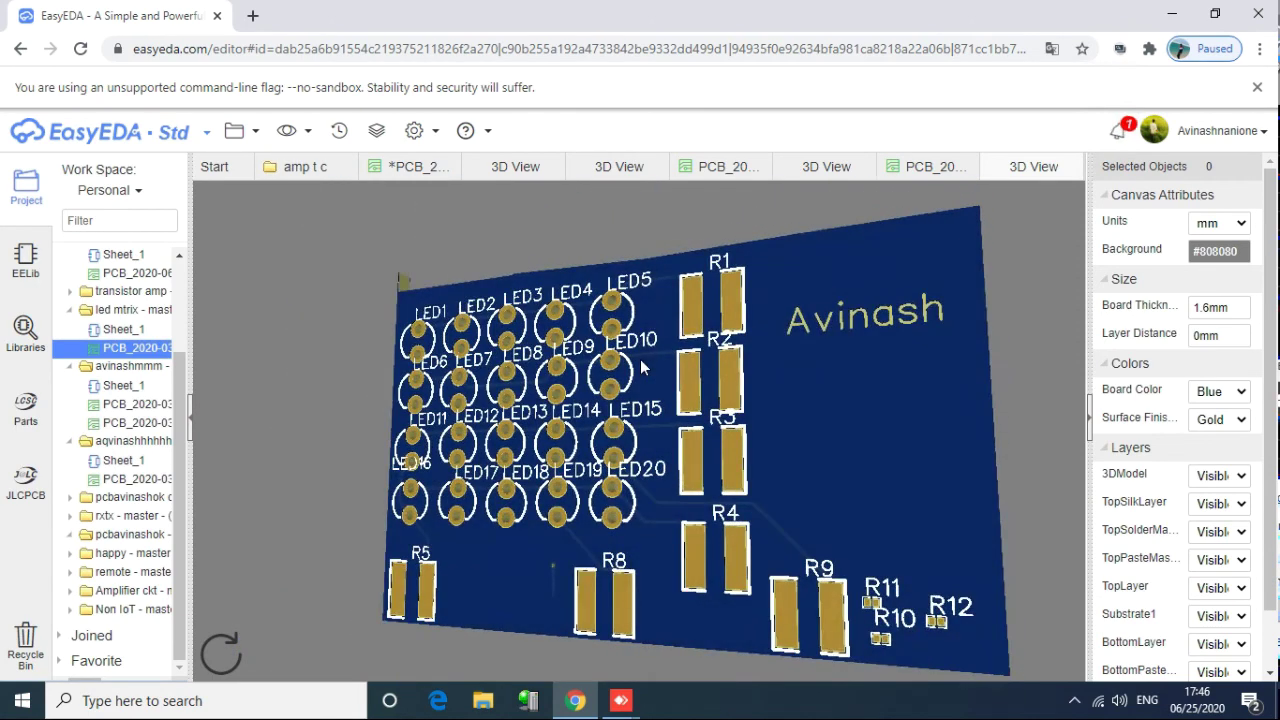
Step: Open the through-hole transistor board with connectors P1 to P3 and inspect it in the 3D view
click(137, 404)
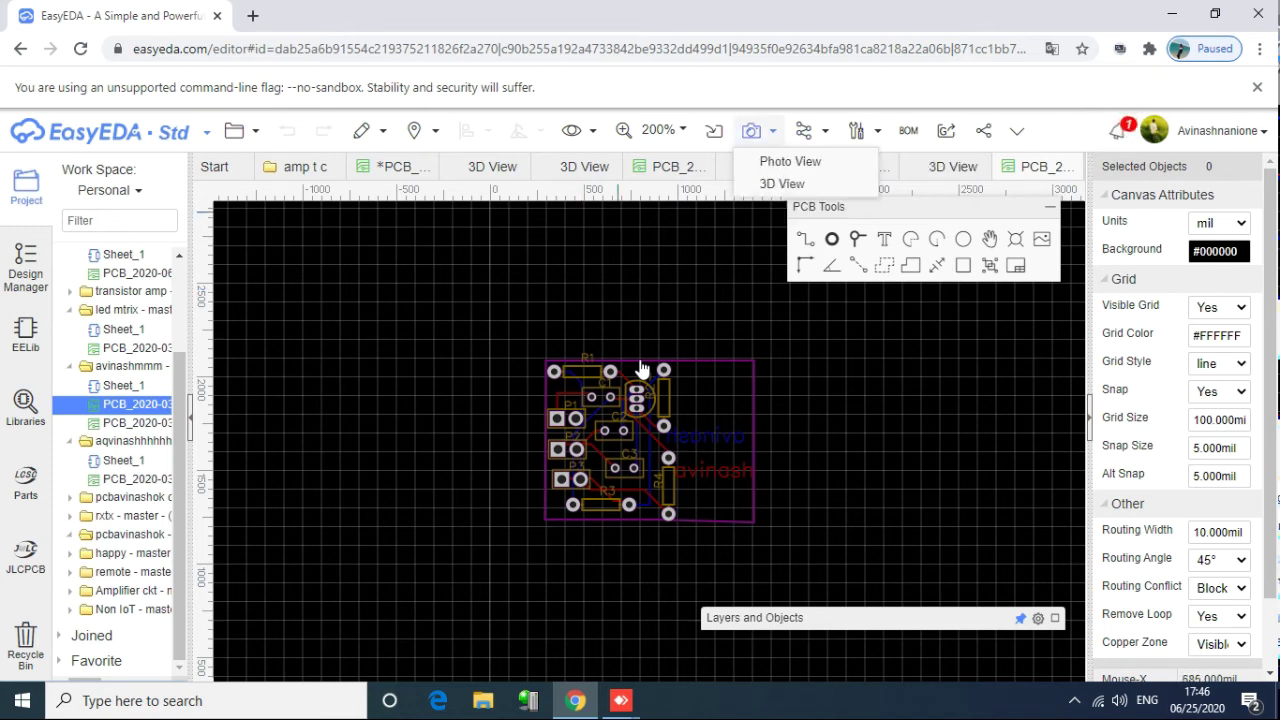
mouse_move(752, 131)
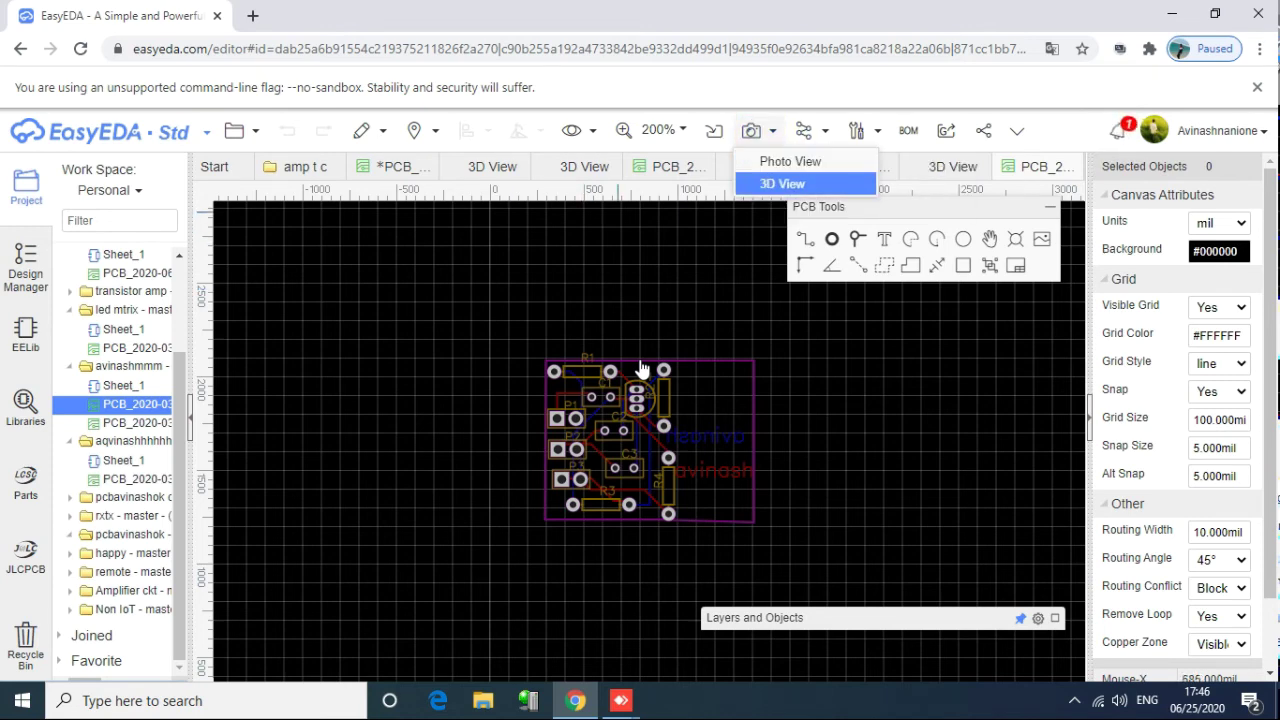
click(782, 183)
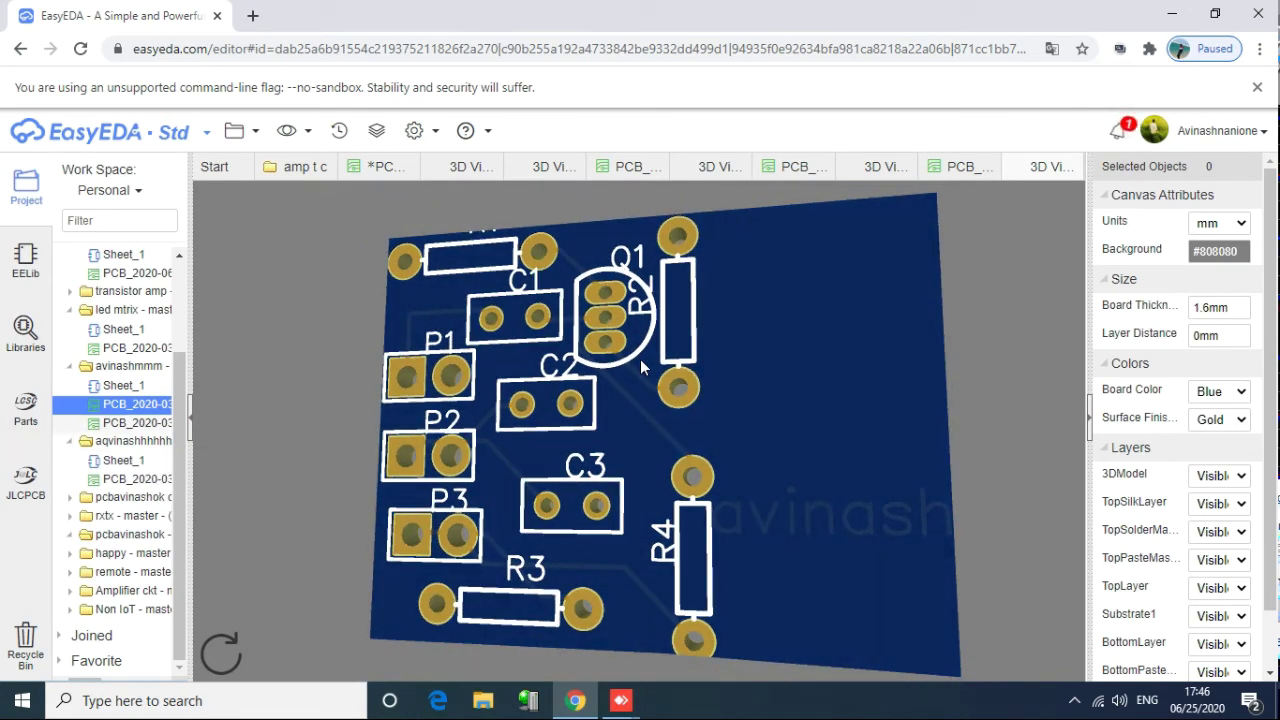
Step: Open the PCB with U2, U3 and switches SW1 to SW3 and bring up its 3D view
click(136, 423)
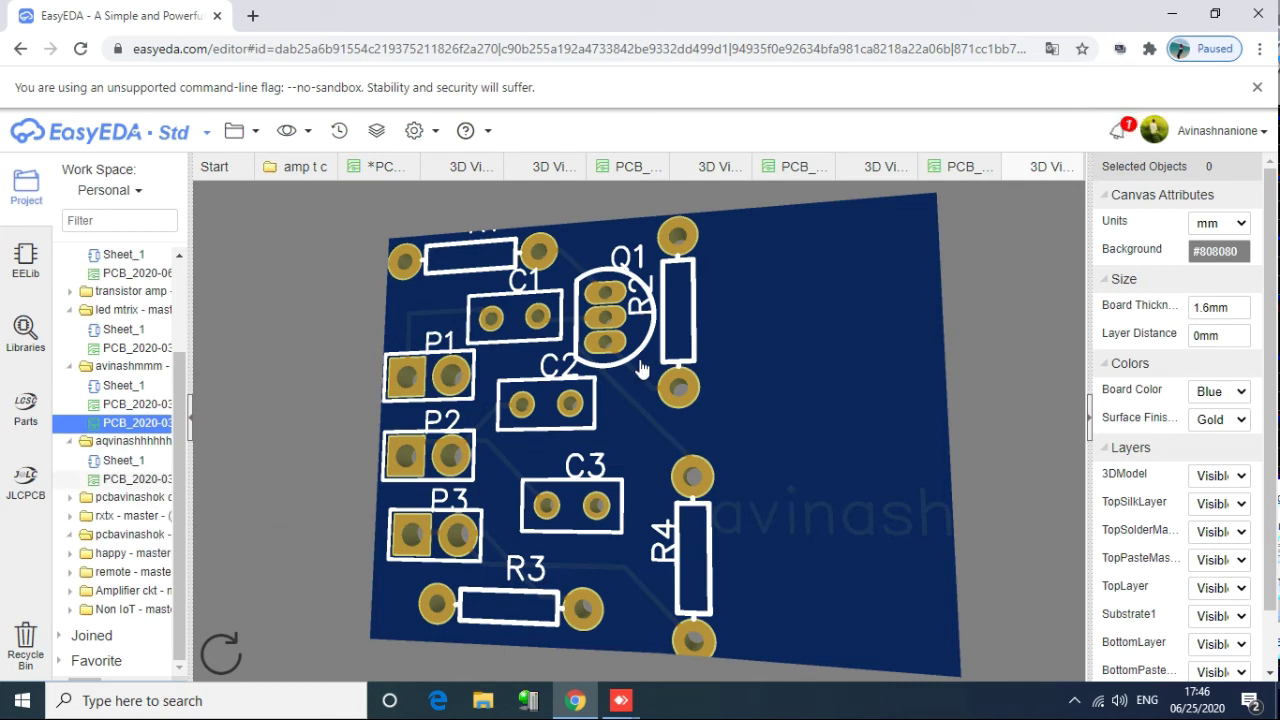
click(136, 479)
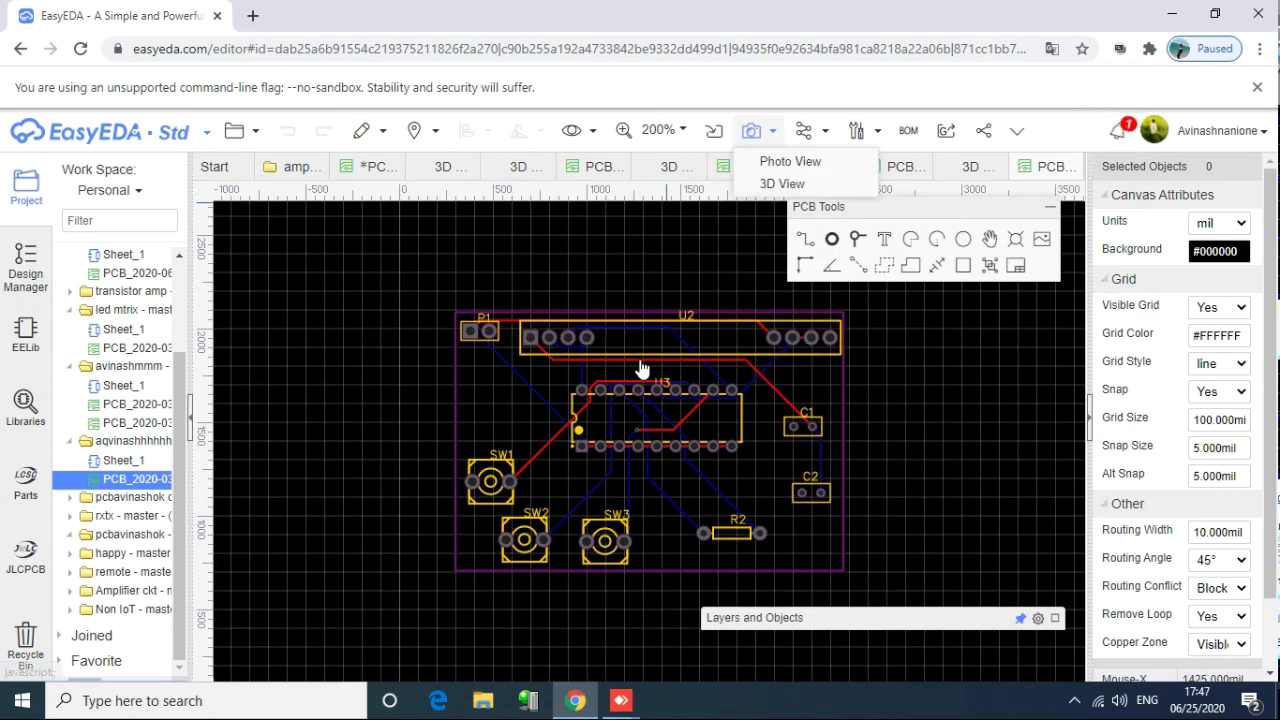
key(Down)
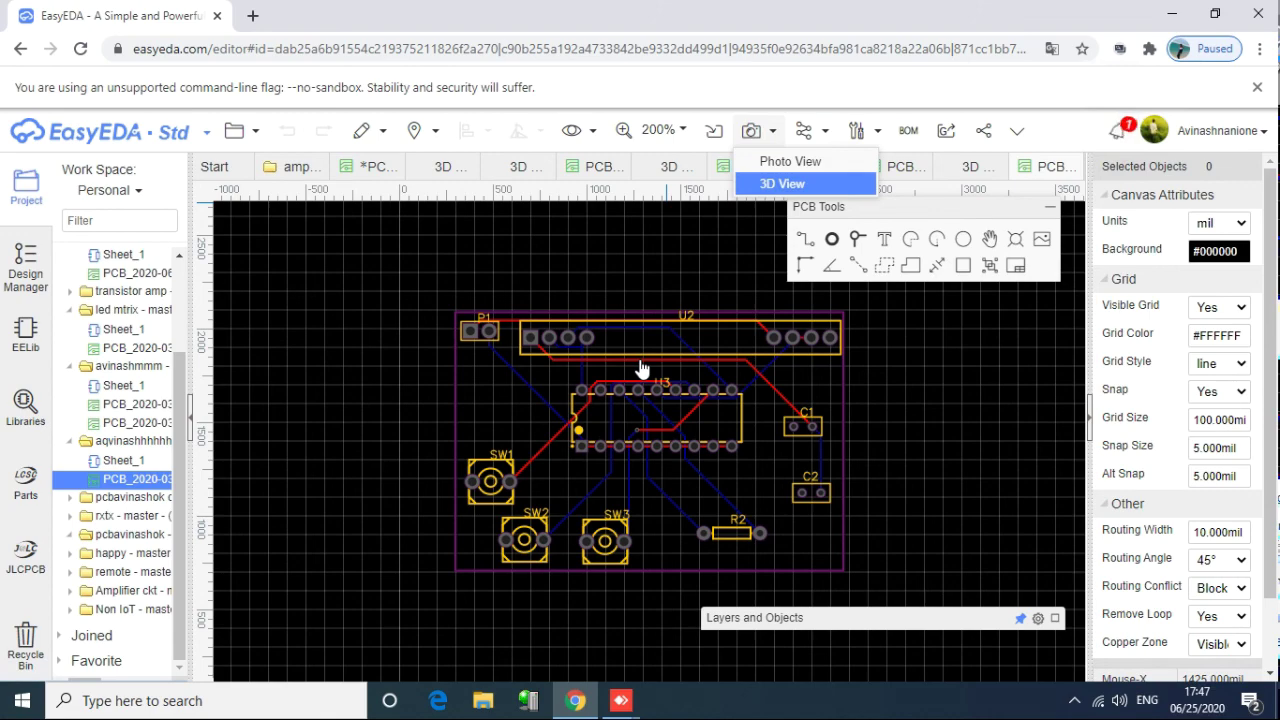
key(Return)
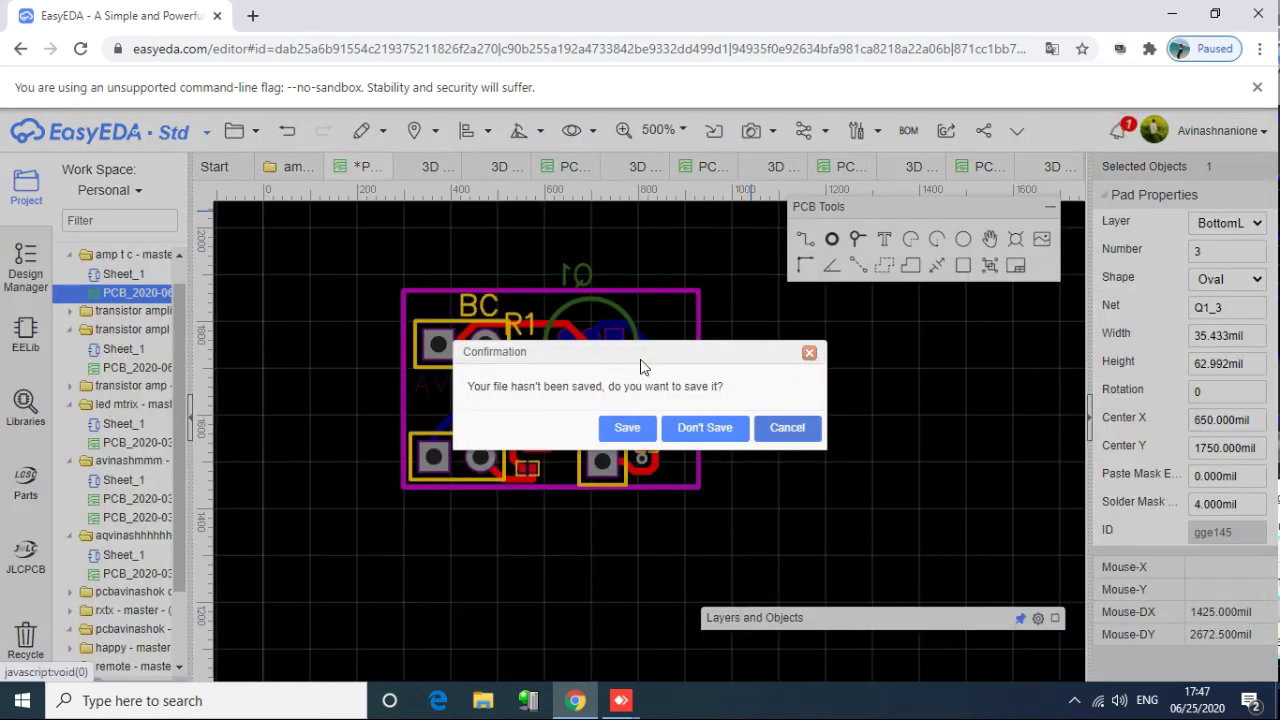
Step: Keep the amp t c PCB open and save its routed layout
key(Escape)
mouse_move(242, 131)
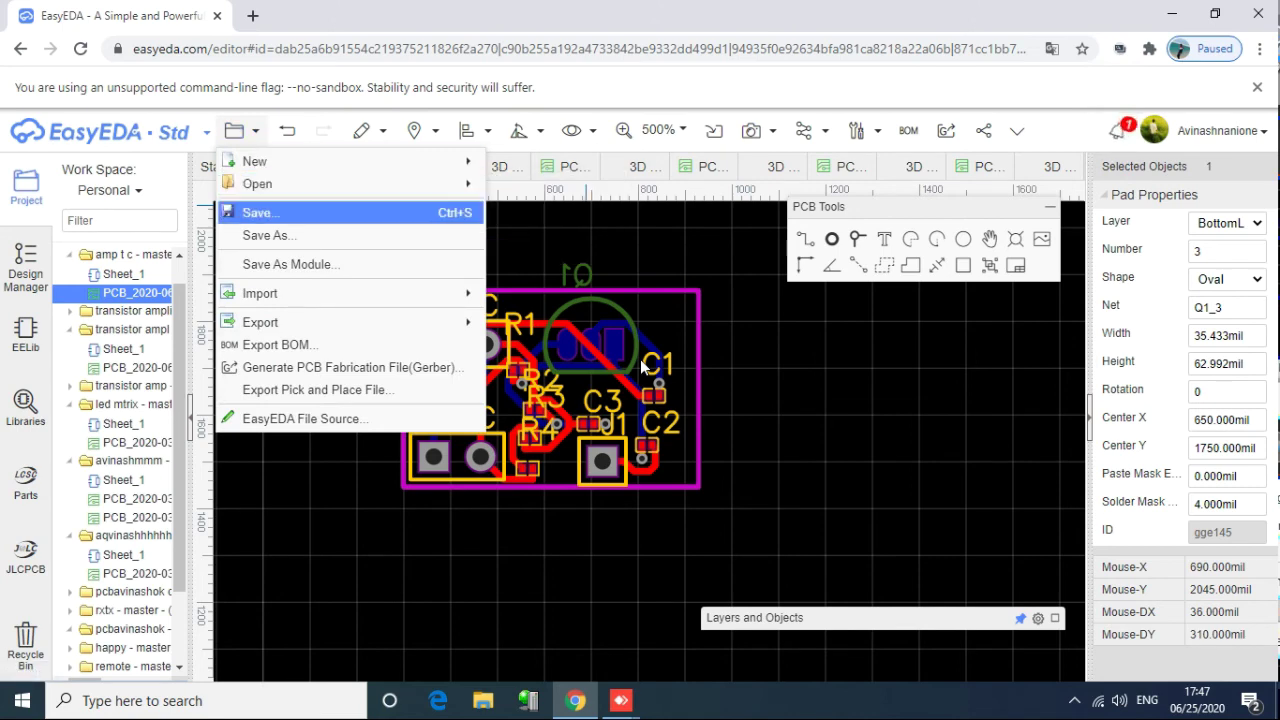
click(258, 212)
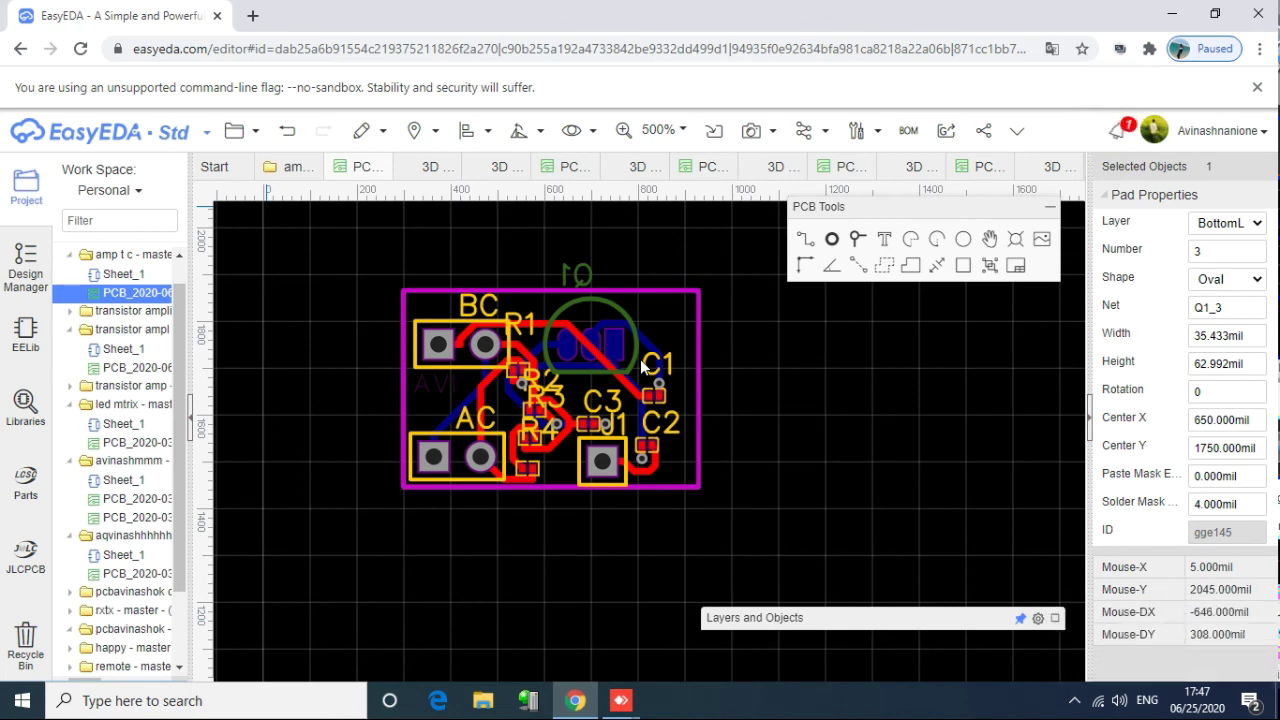
click(234, 130)
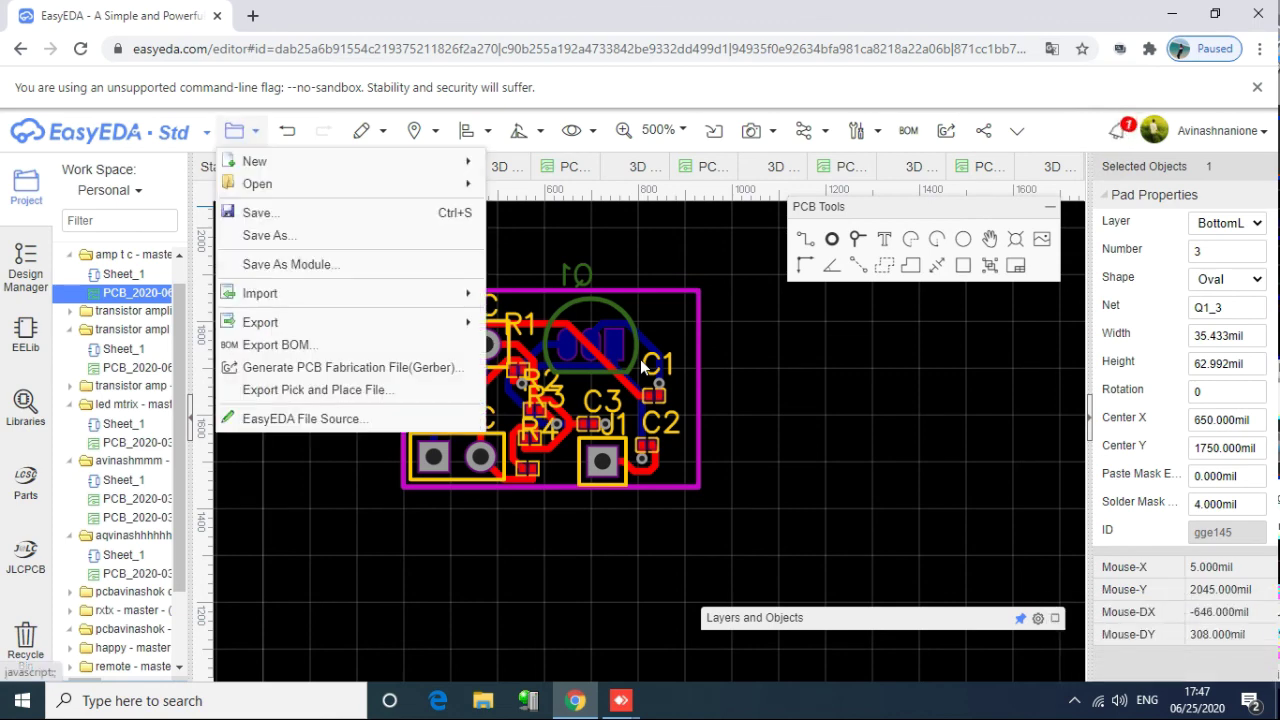
mouse_move(257, 183)
mouse_move(254, 161)
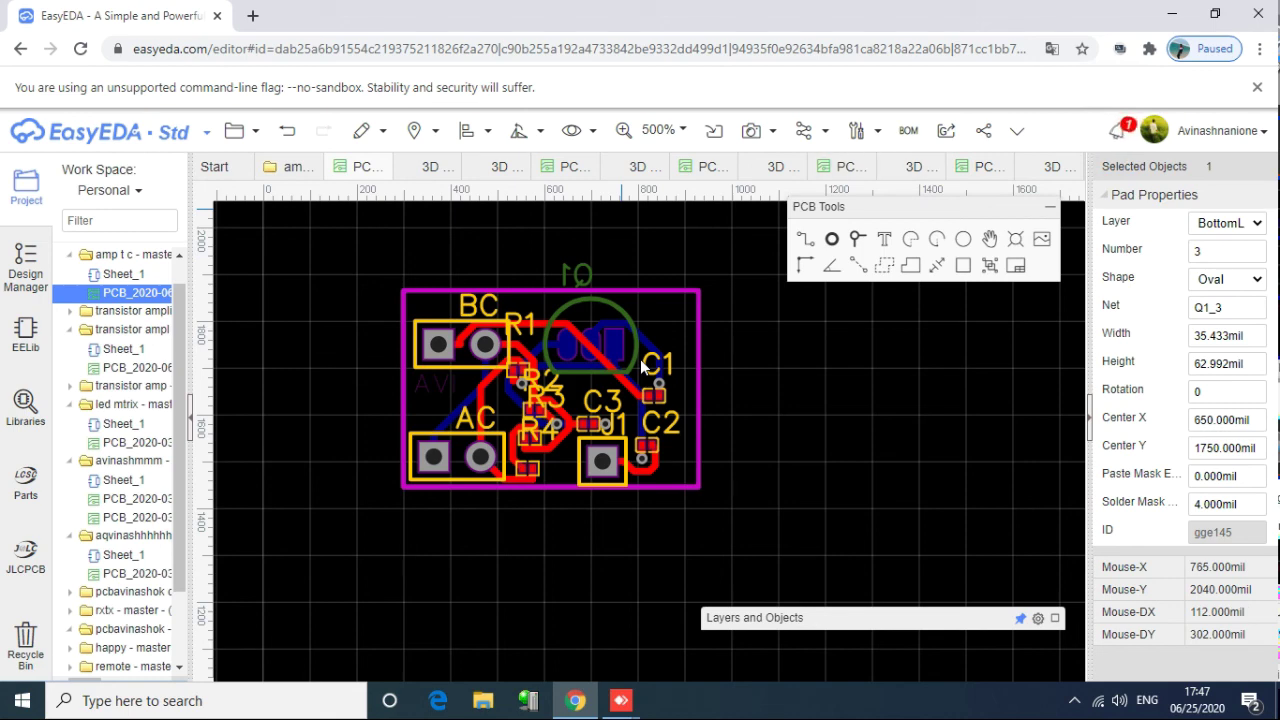
Step: Review the part rows in the amp t c schematic's bill of materials and export the BOM as a CSV file
click(856, 130)
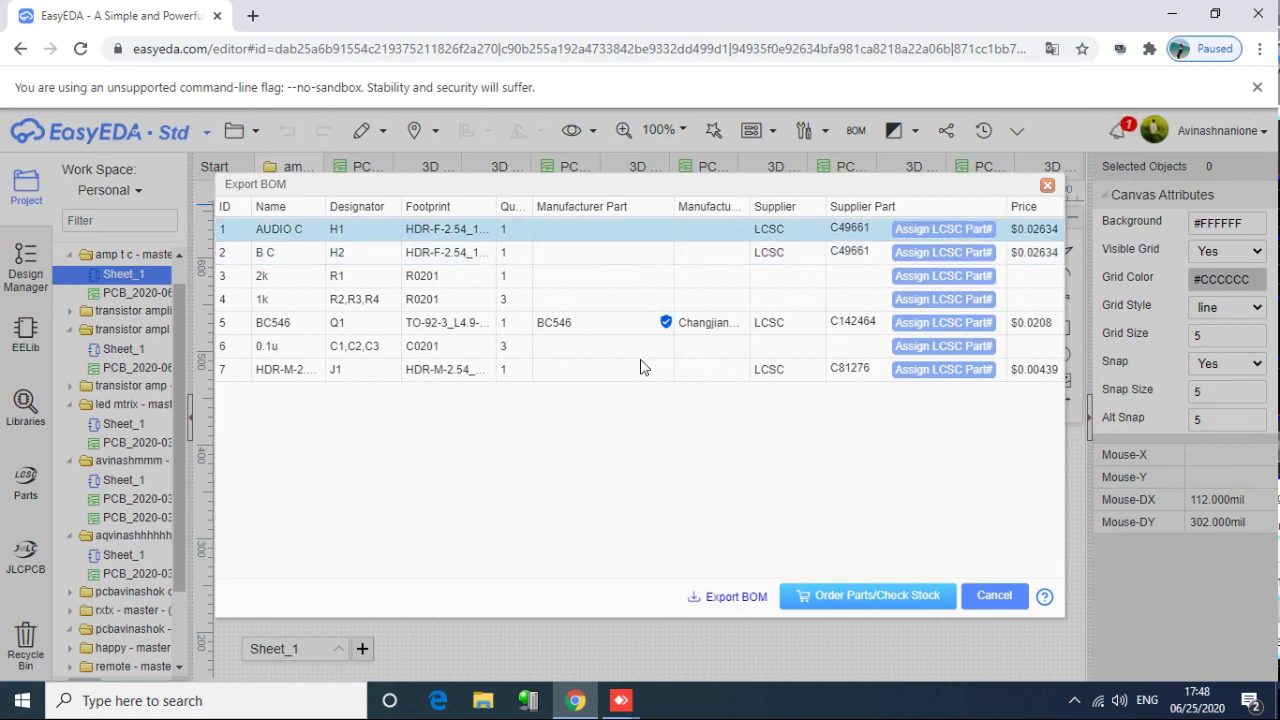
key(Down)
key(Down)
key(Down)
key(Down)
key(Down)
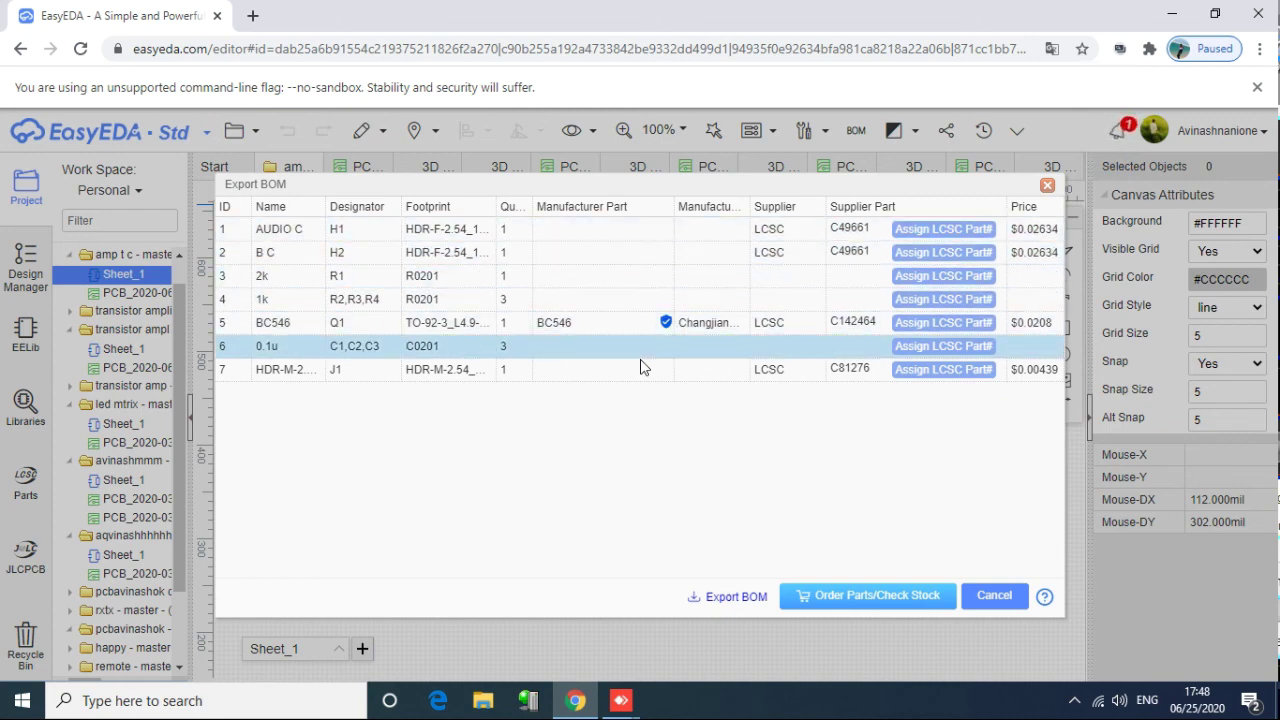
key(Down)
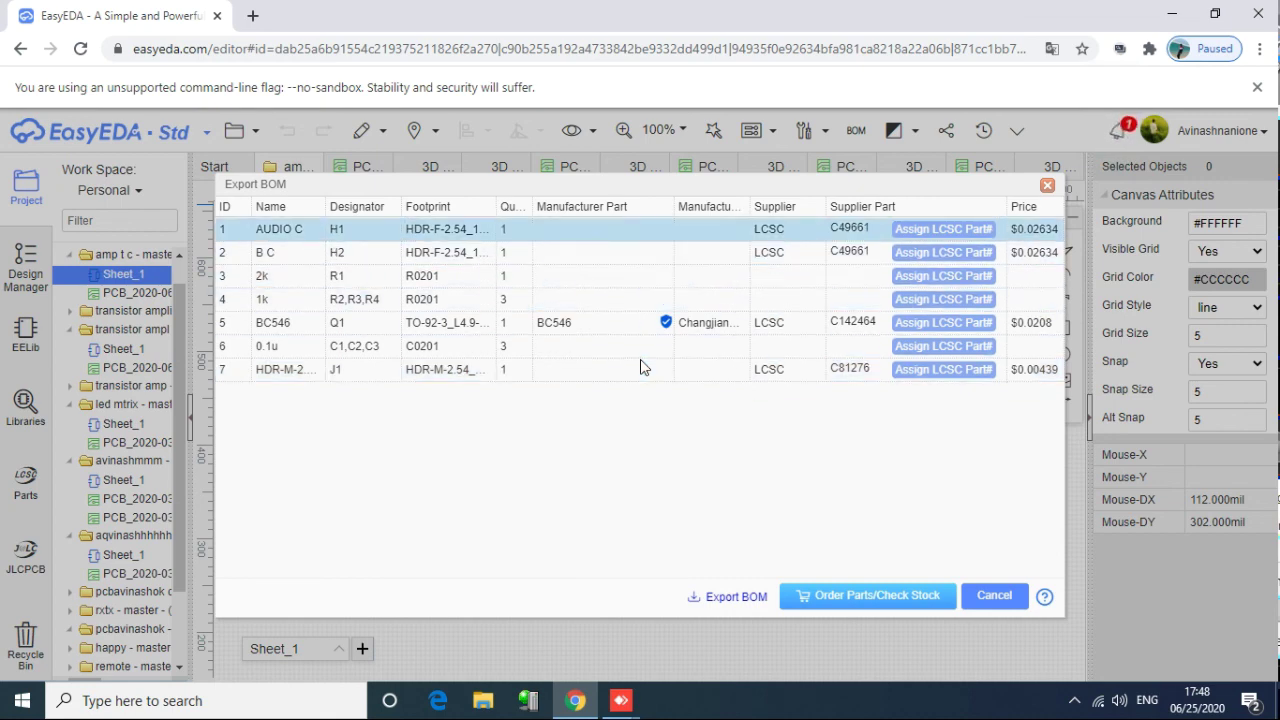
click(641, 367)
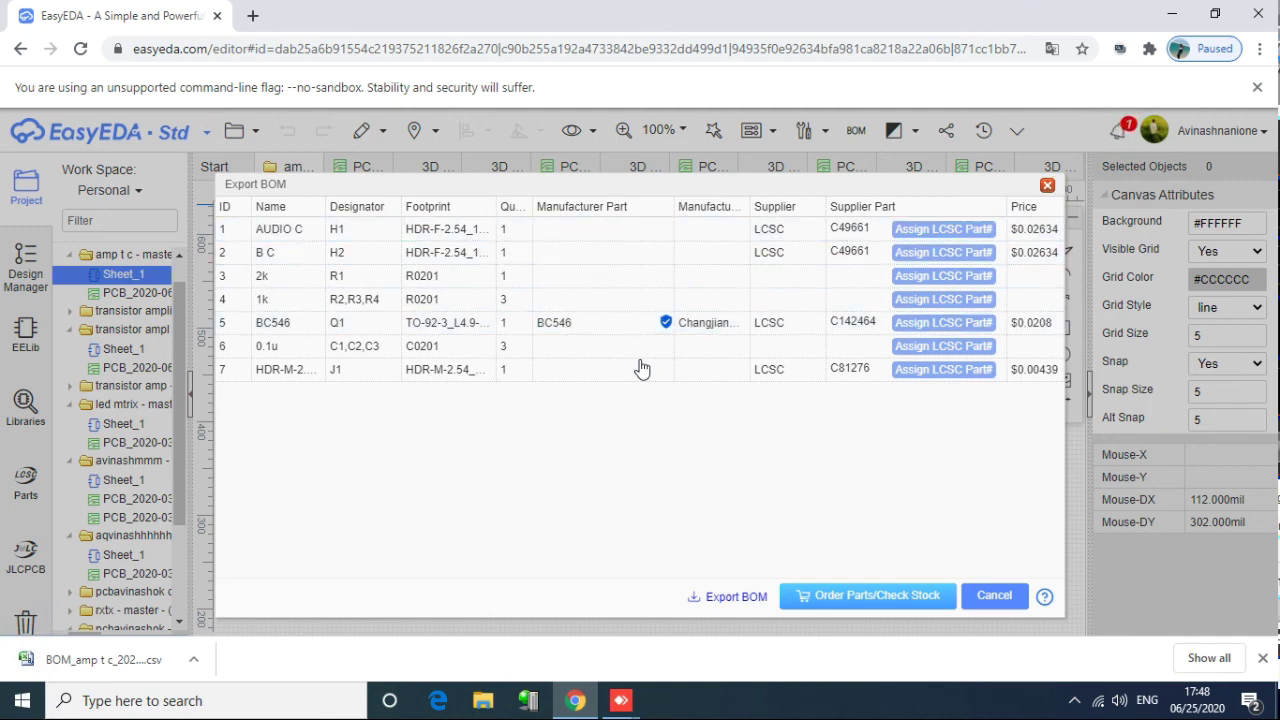
key(Escape)
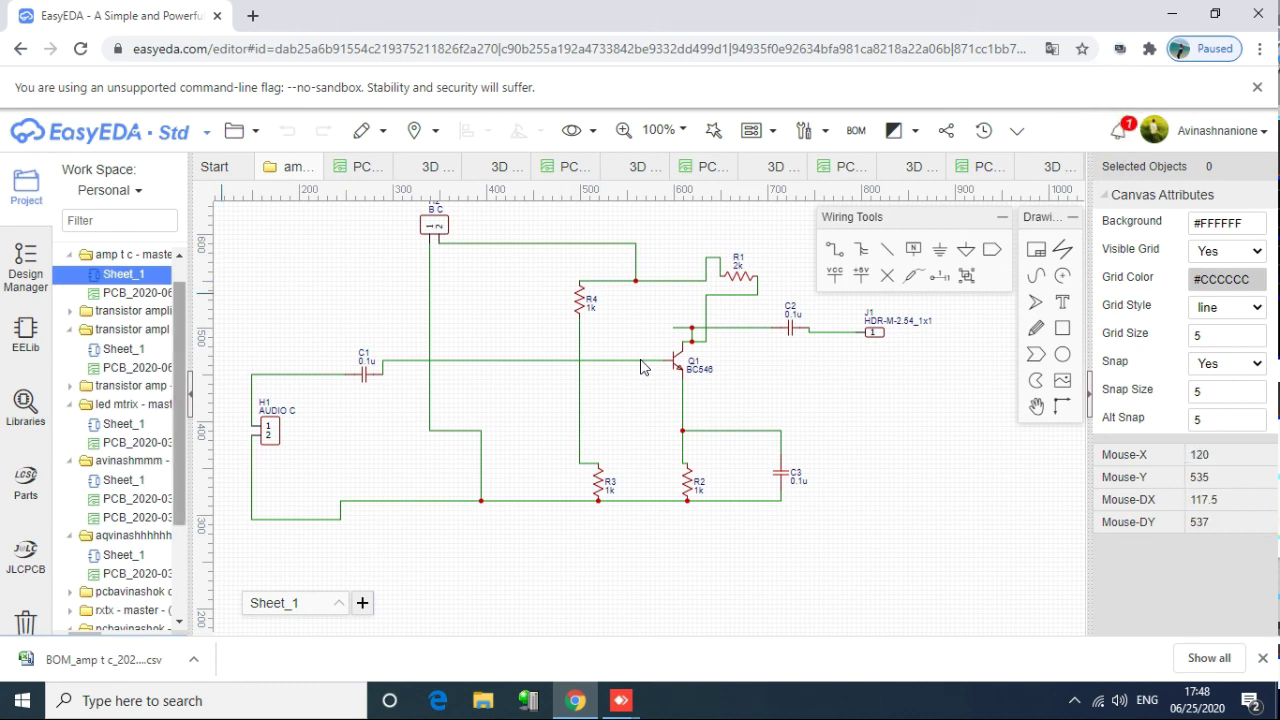
Step: Display the schematic's component and net groups in the Design Manager and look over the available file, placement and PCB conversion commands
click(26, 267)
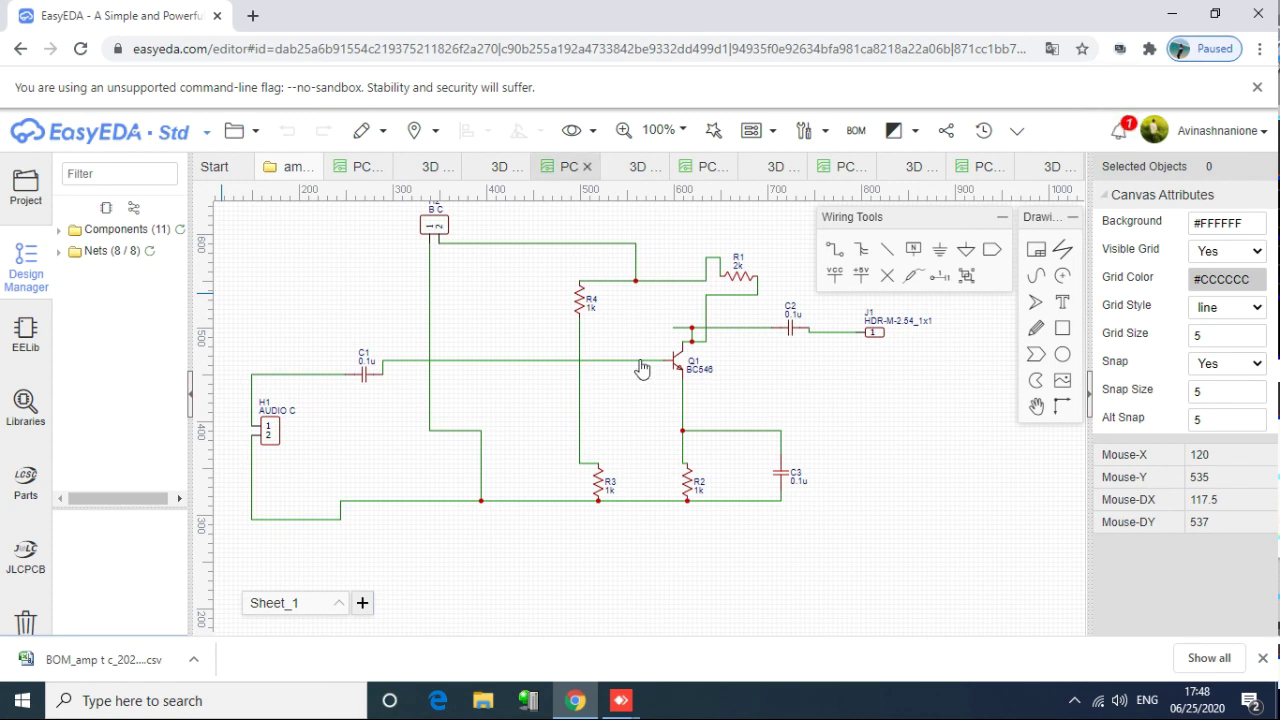
click(240, 130)
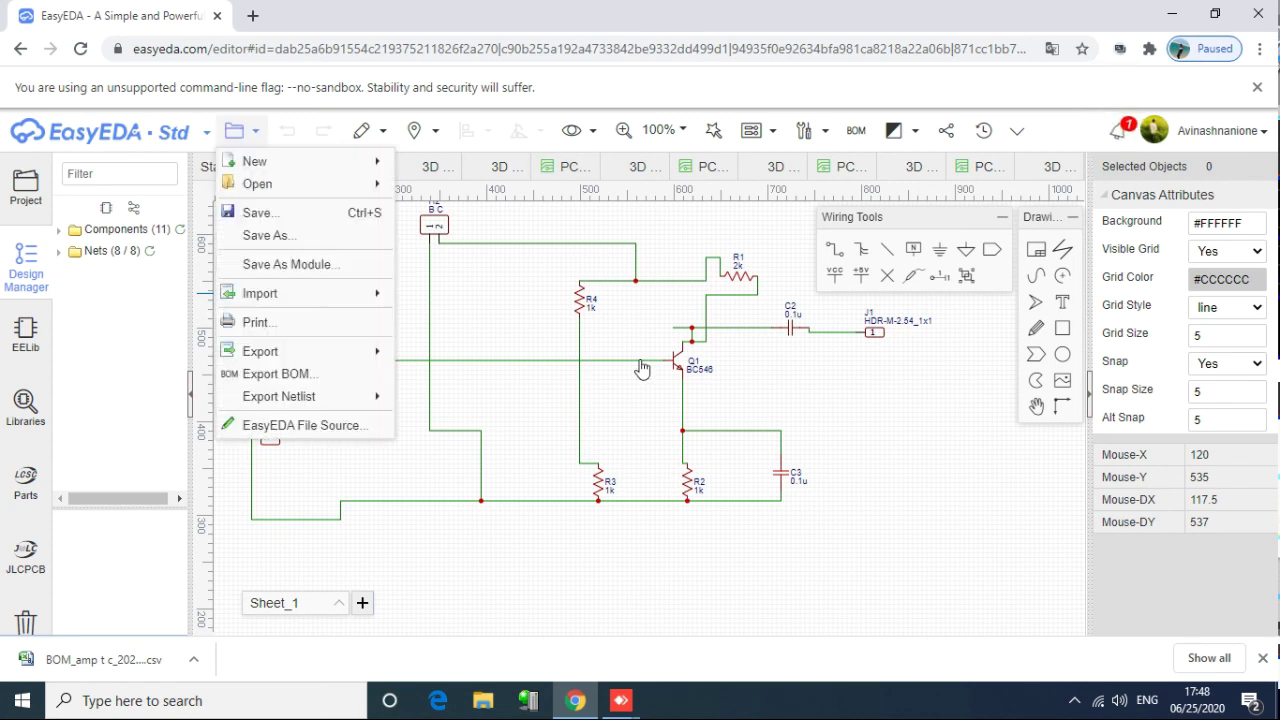
mouse_move(422, 130)
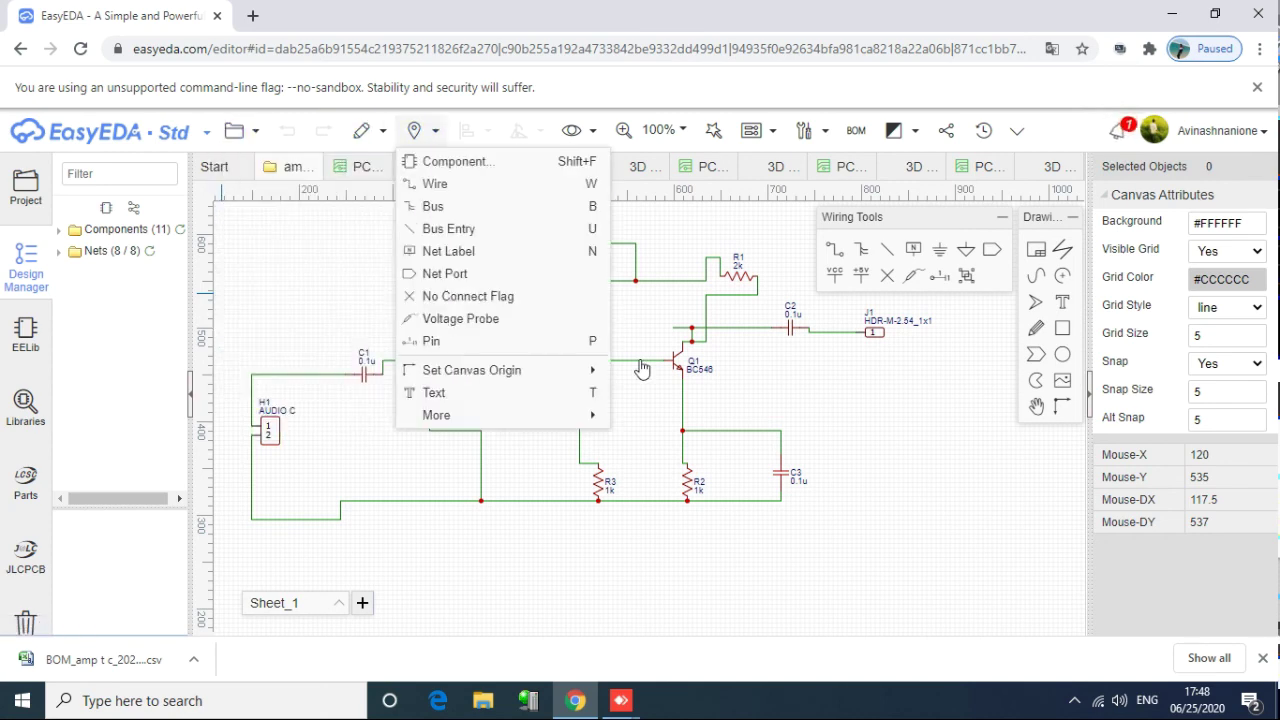
mouse_move(895, 132)
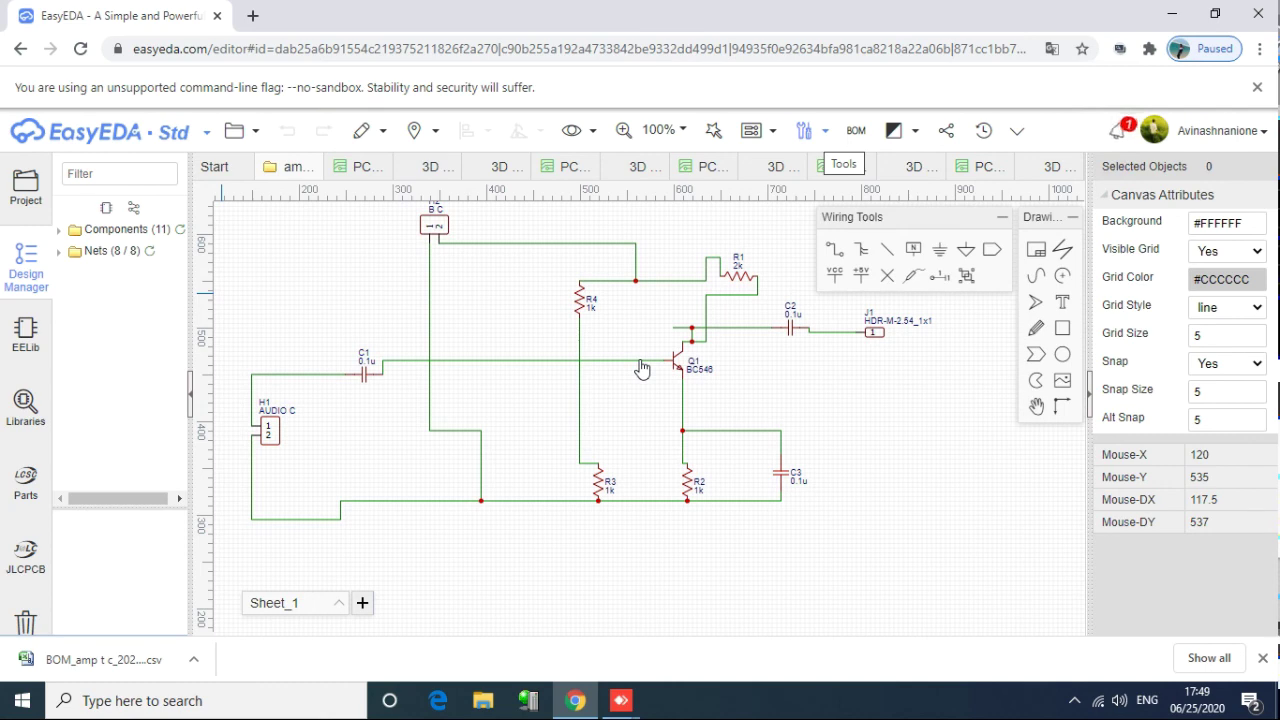
mouse_move(751, 130)
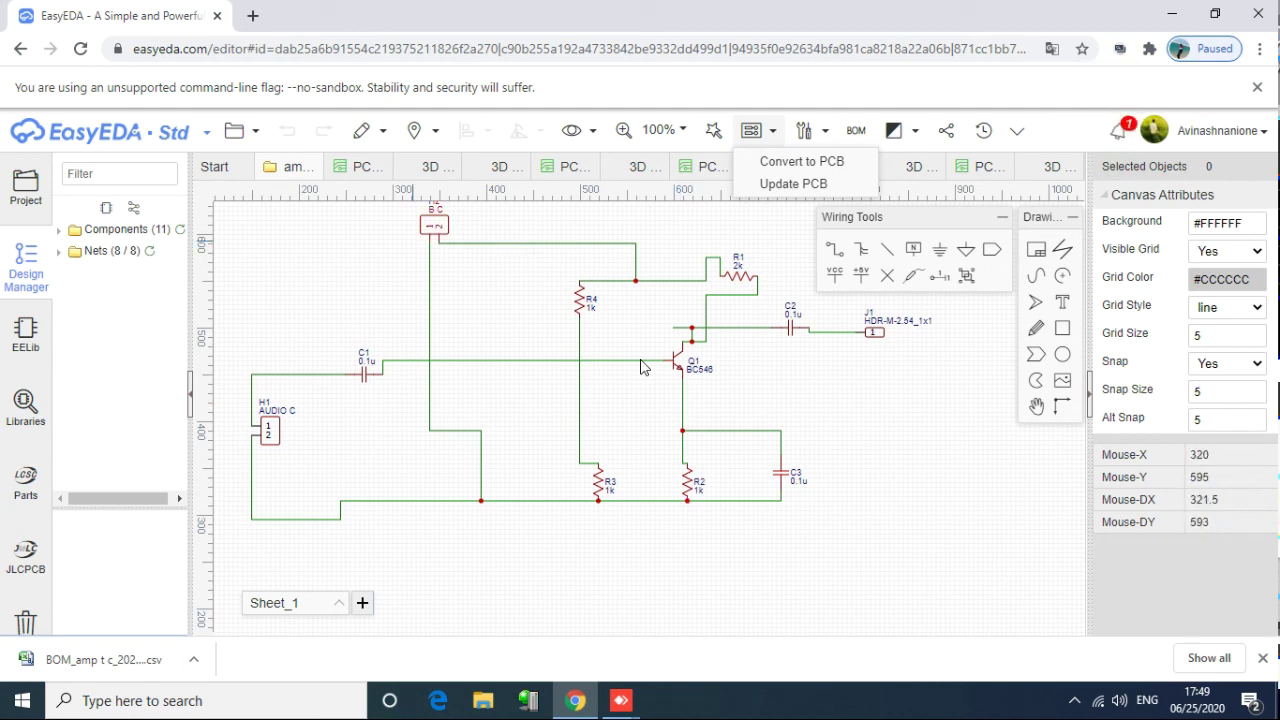
key(ctrl+d)
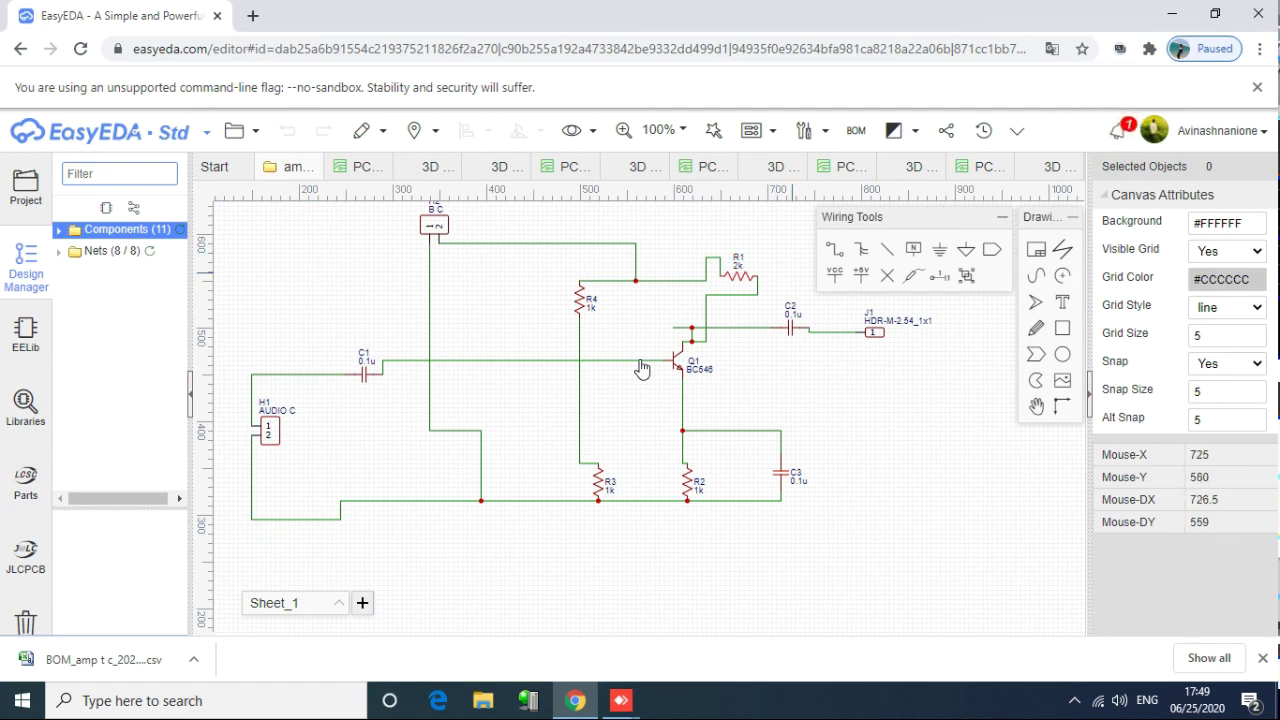
mouse_move(1020, 132)
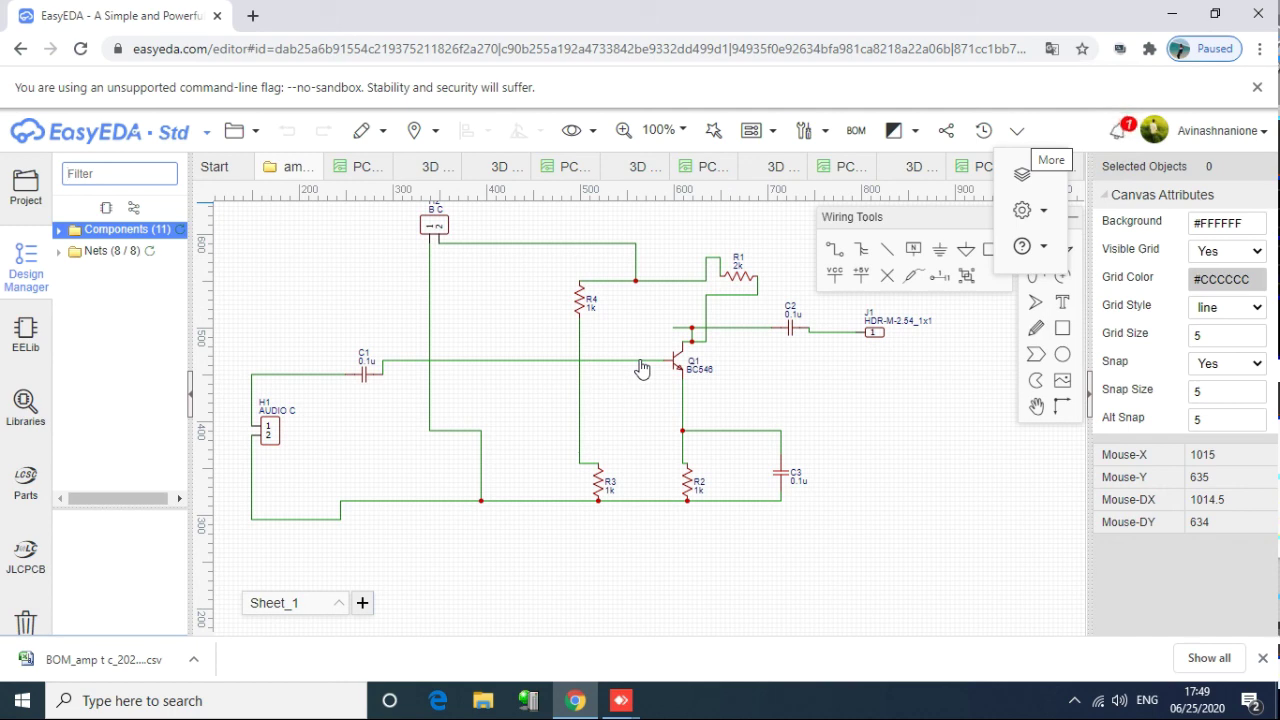